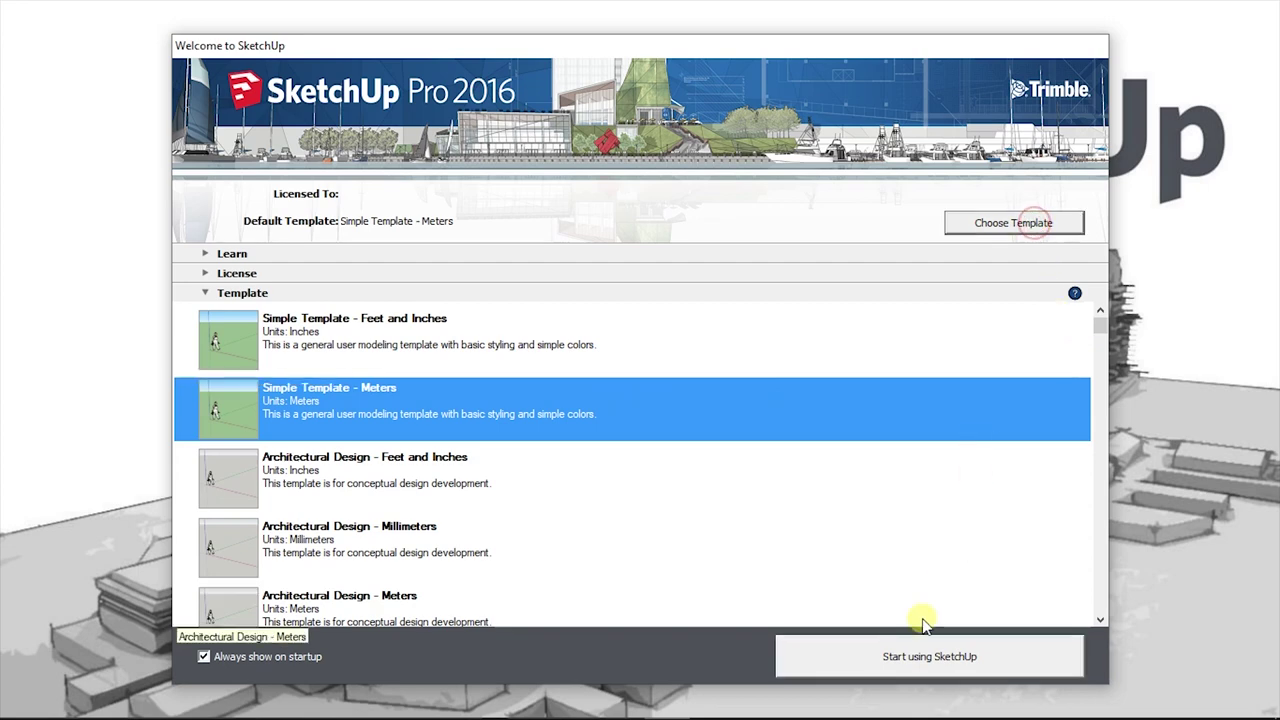
Open a new Untitled model using the Simple Template - Meters
left_click(920, 652)
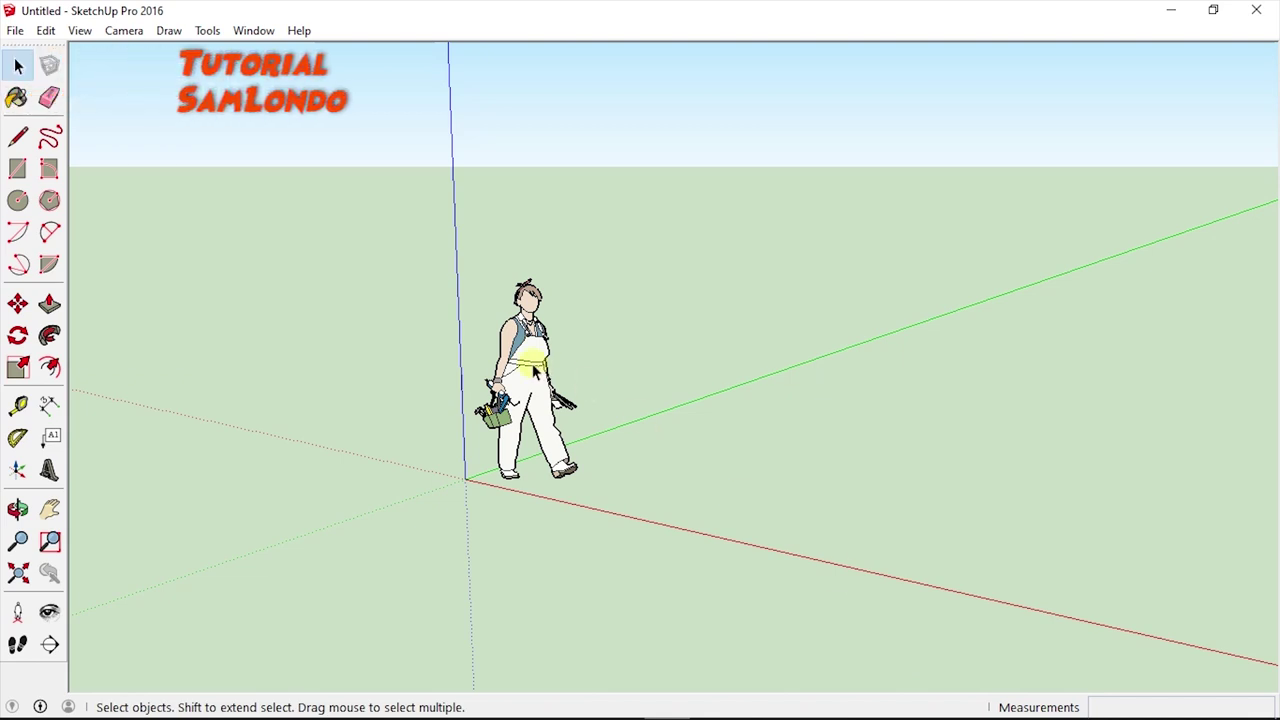
Delete the default figure and draw an upright 0.47 m by 1.92 m rectangle from the origin
left_click(536, 372)
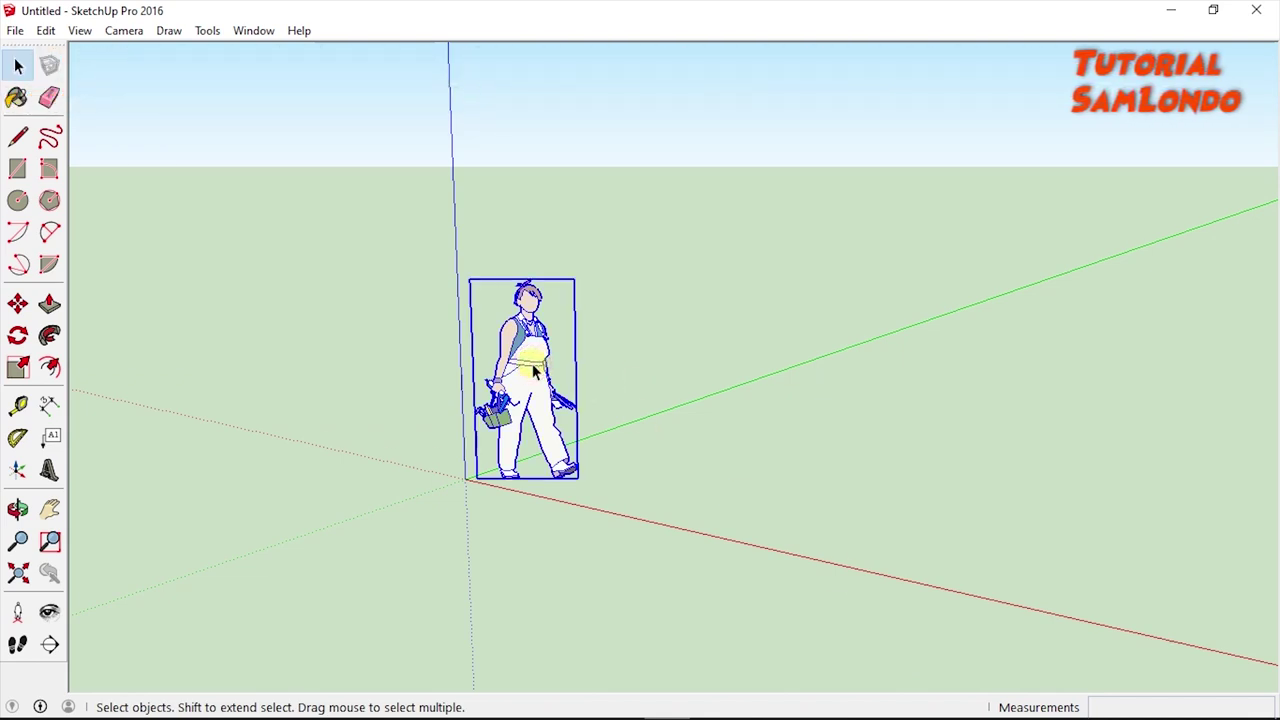
key("Delete")
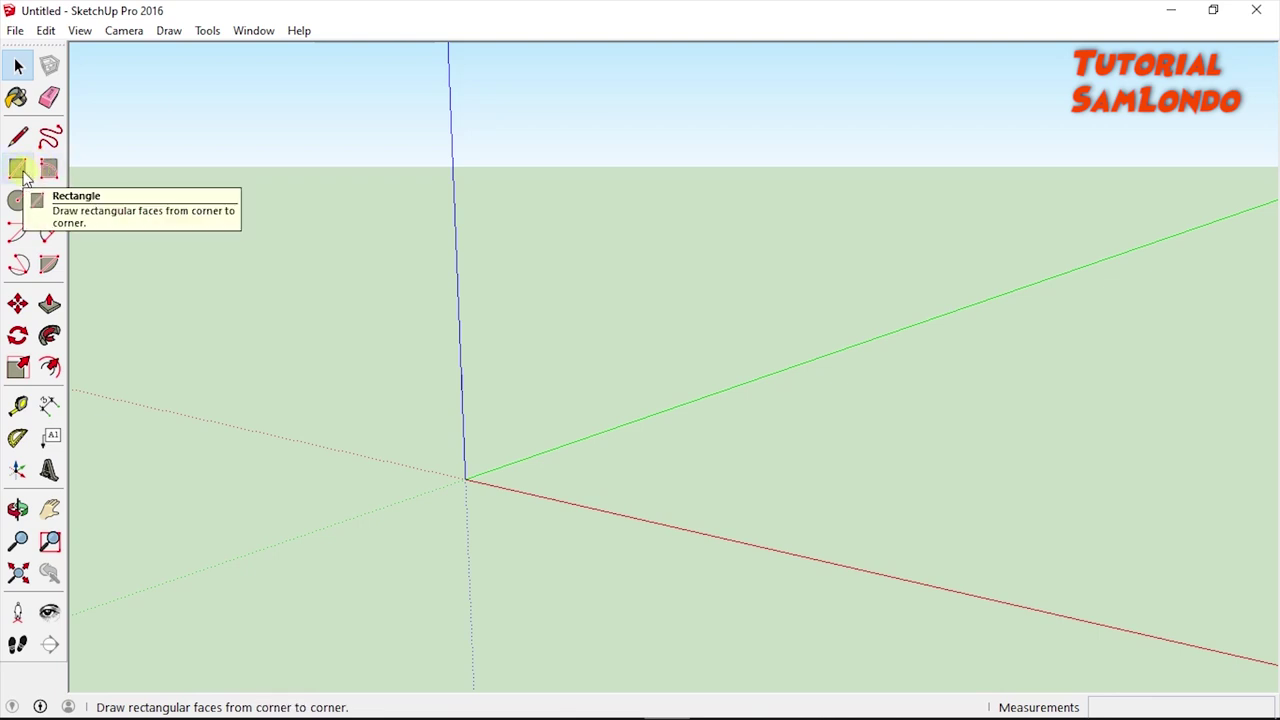
left_click(22, 174)
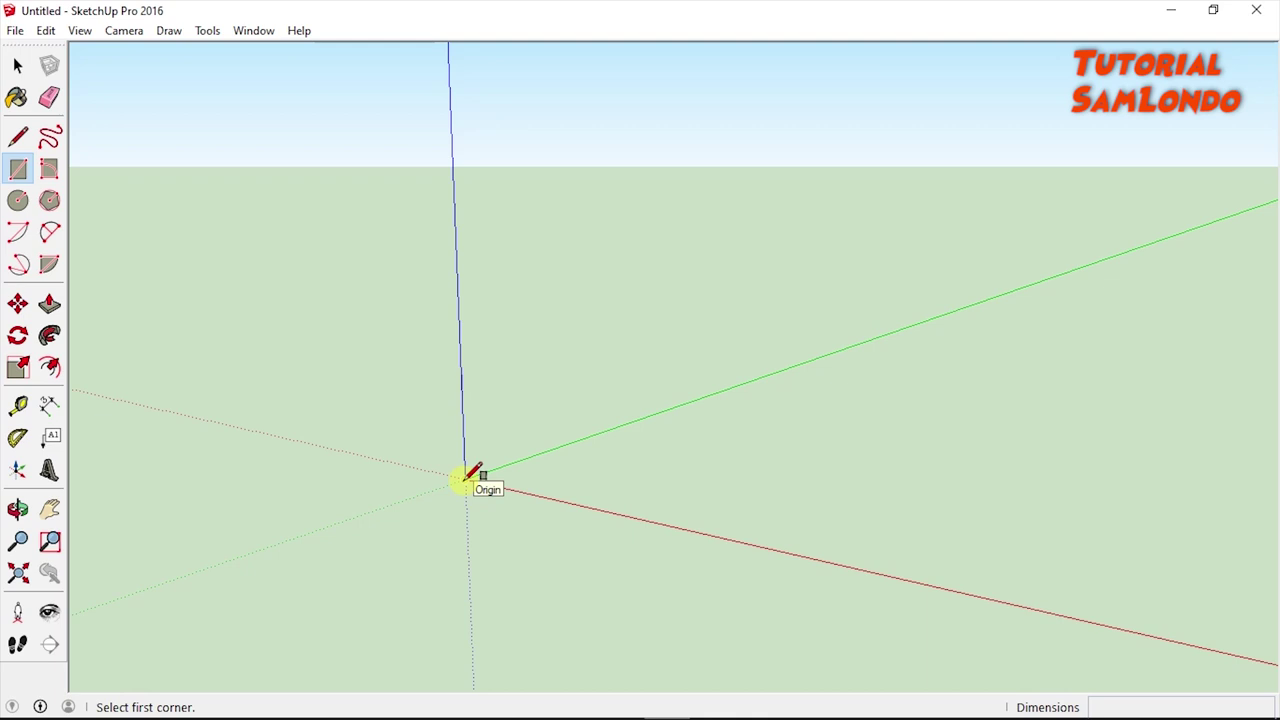
left_click(465, 479)
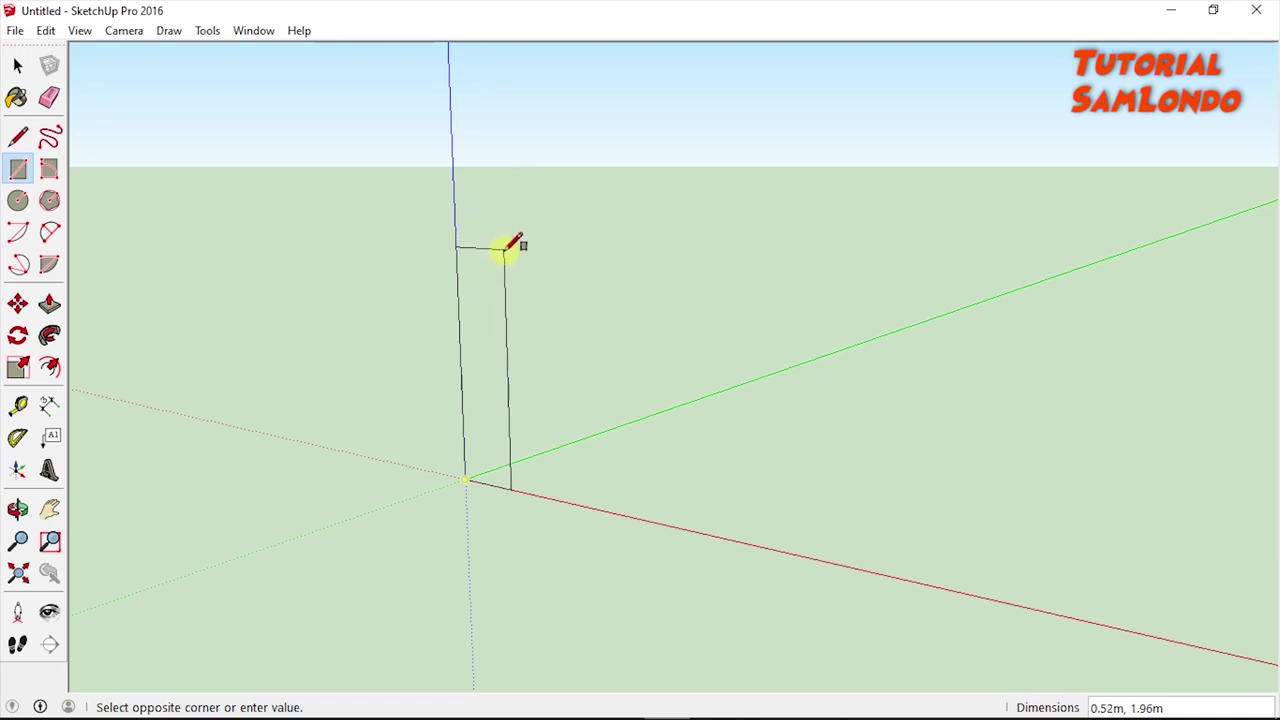
left_click(498, 255)
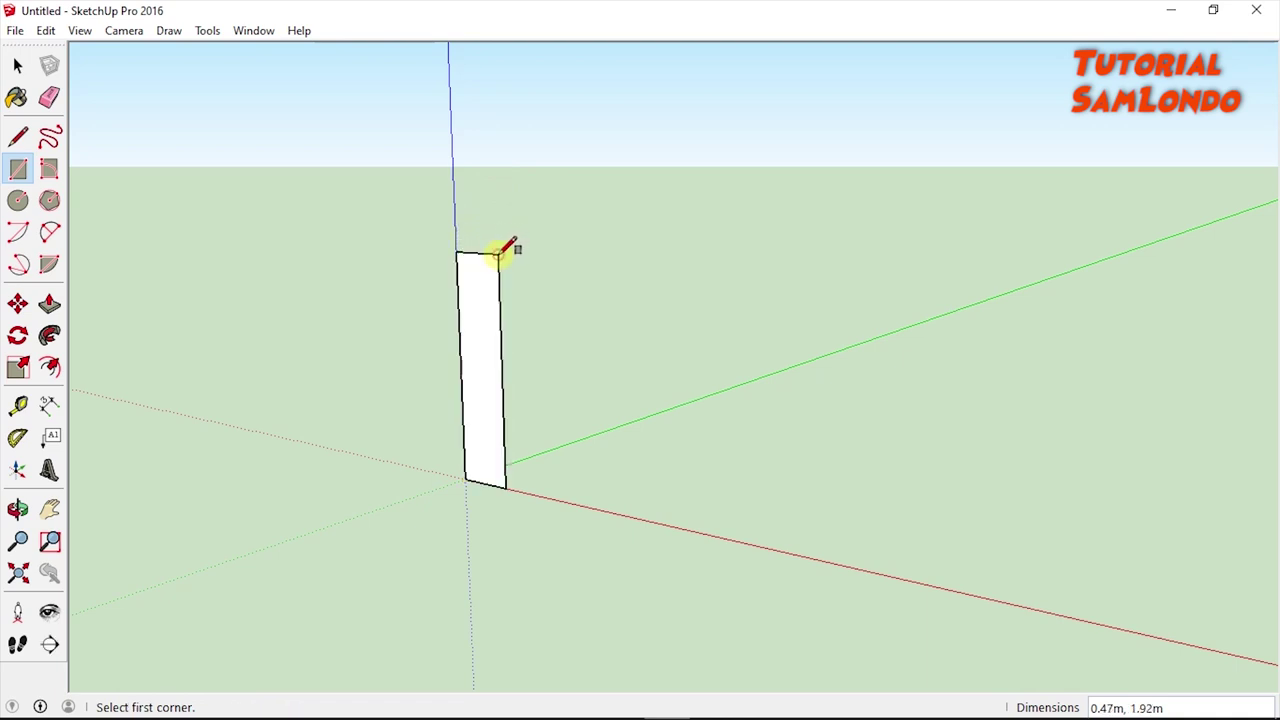
left_click(18, 510)
mouse_move(397, 503)
left_mouse_down()
mouse_move(577, 497)
mouse_move(434, 514)
mouse_move(506, 442)
mouse_move(517, 469)
mouse_move(406, 511)
mouse_move(443, 509)
mouse_move(403, 531)
mouse_move(809, 449)
mouse_move(451, 500)
mouse_move(674, 443)
mouse_move(448, 487)
mouse_move(791, 426)
mouse_move(509, 463)
mouse_move(894, 449)
mouse_move(542, 455)
mouse_move(900, 437)
mouse_move(754, 466)
mouse_move(903, 451)
mouse_move(702, 489)
mouse_move(737, 483)
mouse_move(643, 443)
mouse_move(644, 429)
left_mouse_up()
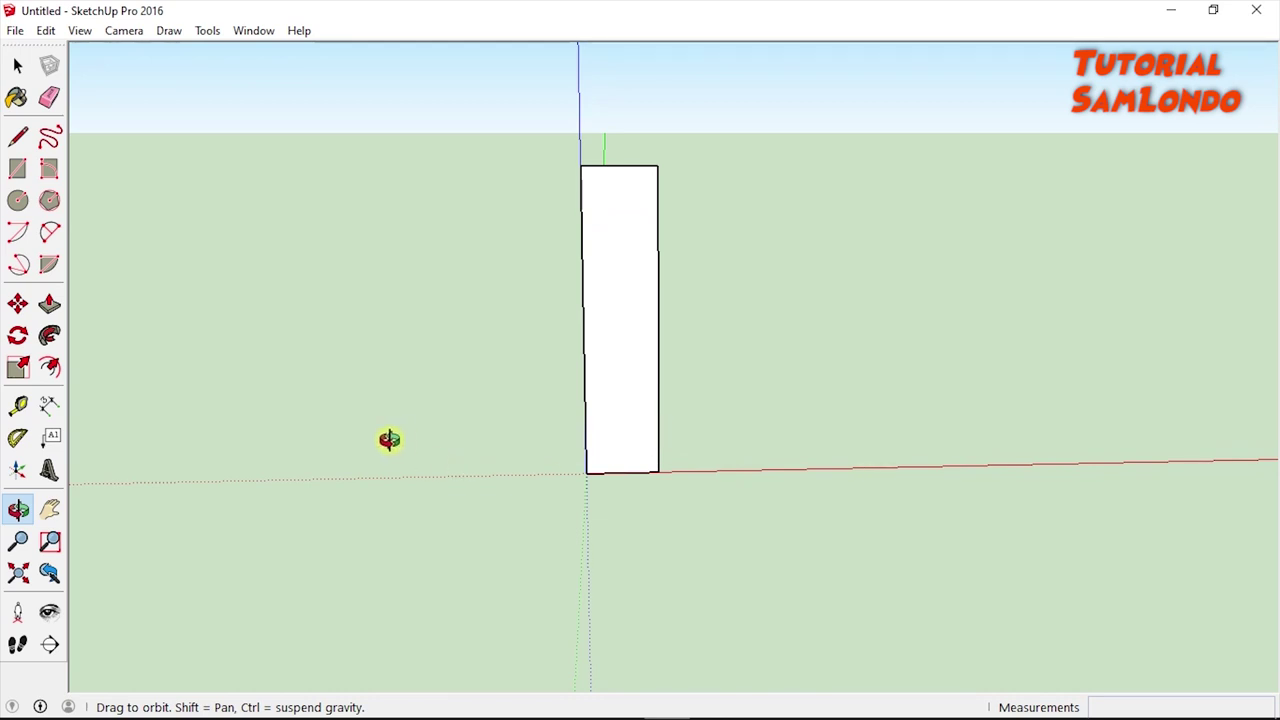
Draw lines on the rectangle: a short step from the top edge, a vertical drop, then across to the left edge
left_click(17, 136)
scroll(712, 238, "up", 1)
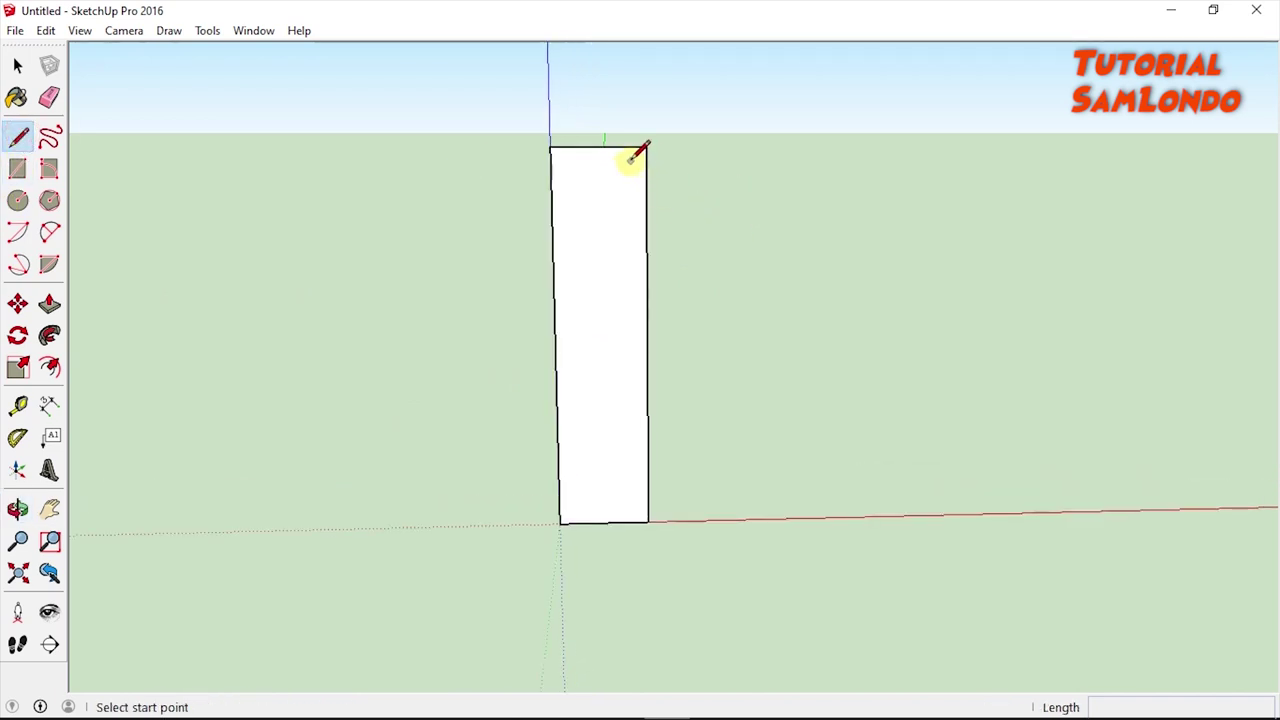
scroll(630, 157, "up", 1)
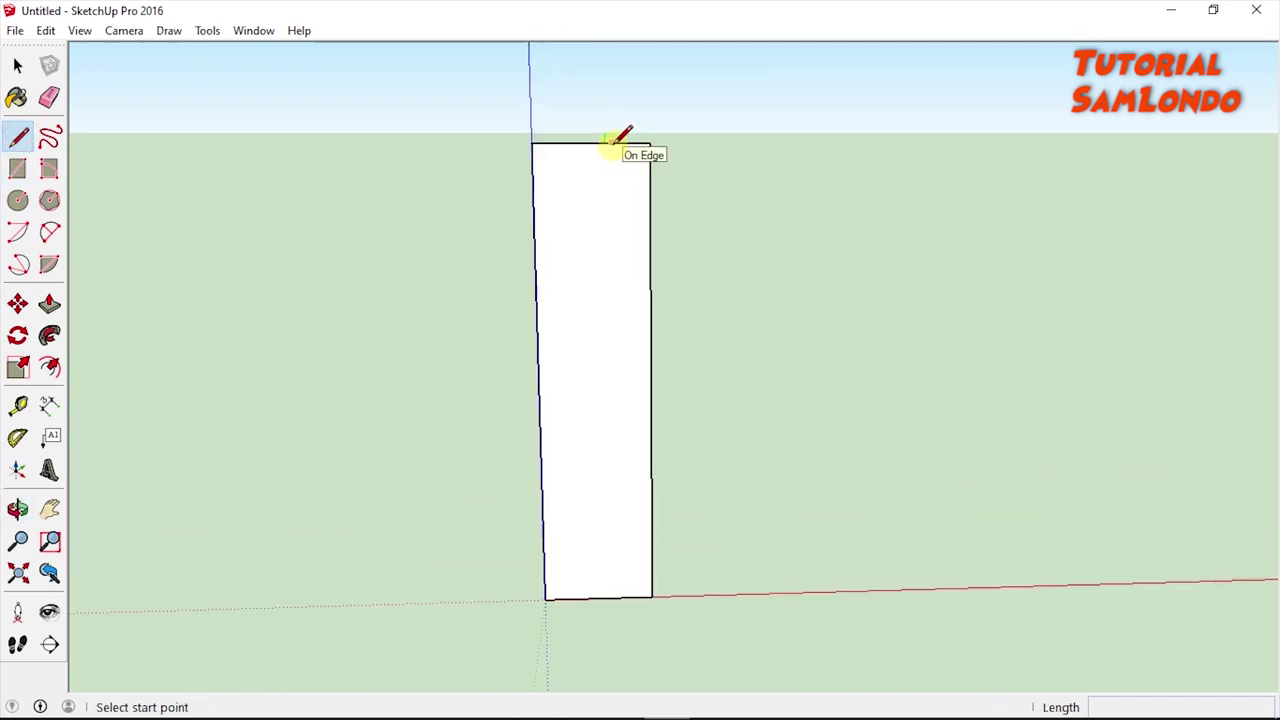
left_click(610, 143)
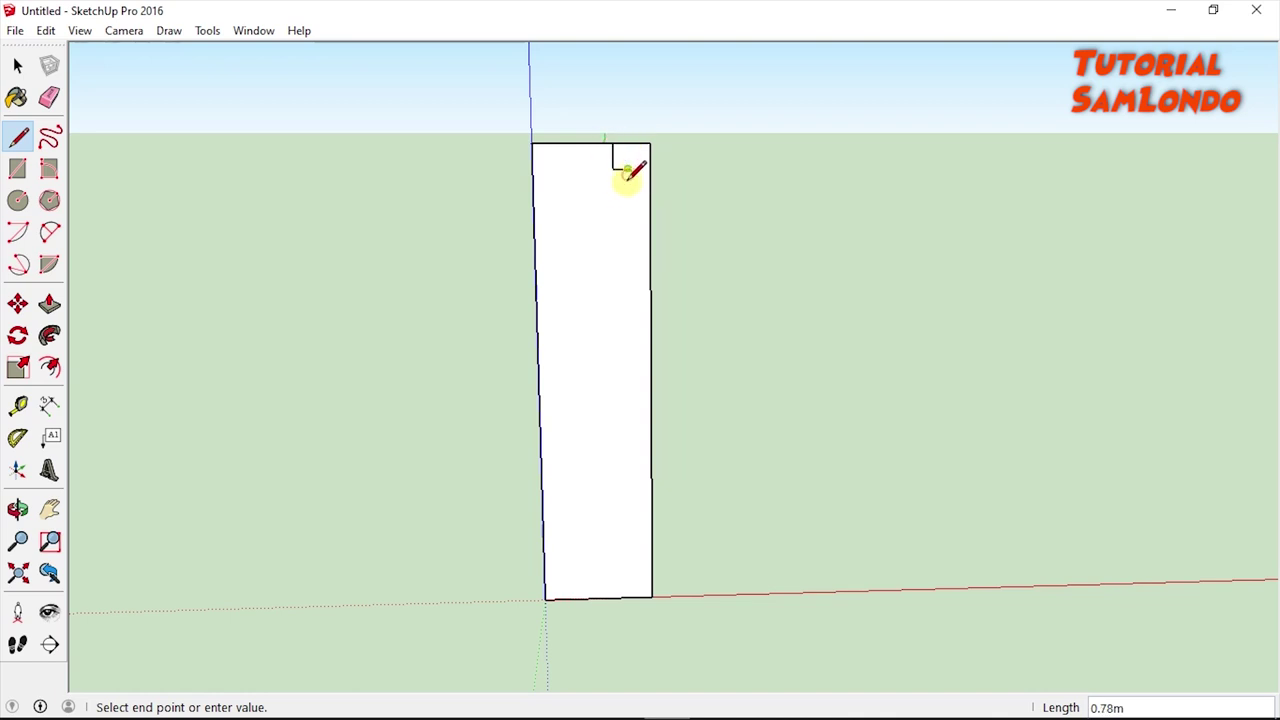
left_click(627, 169)
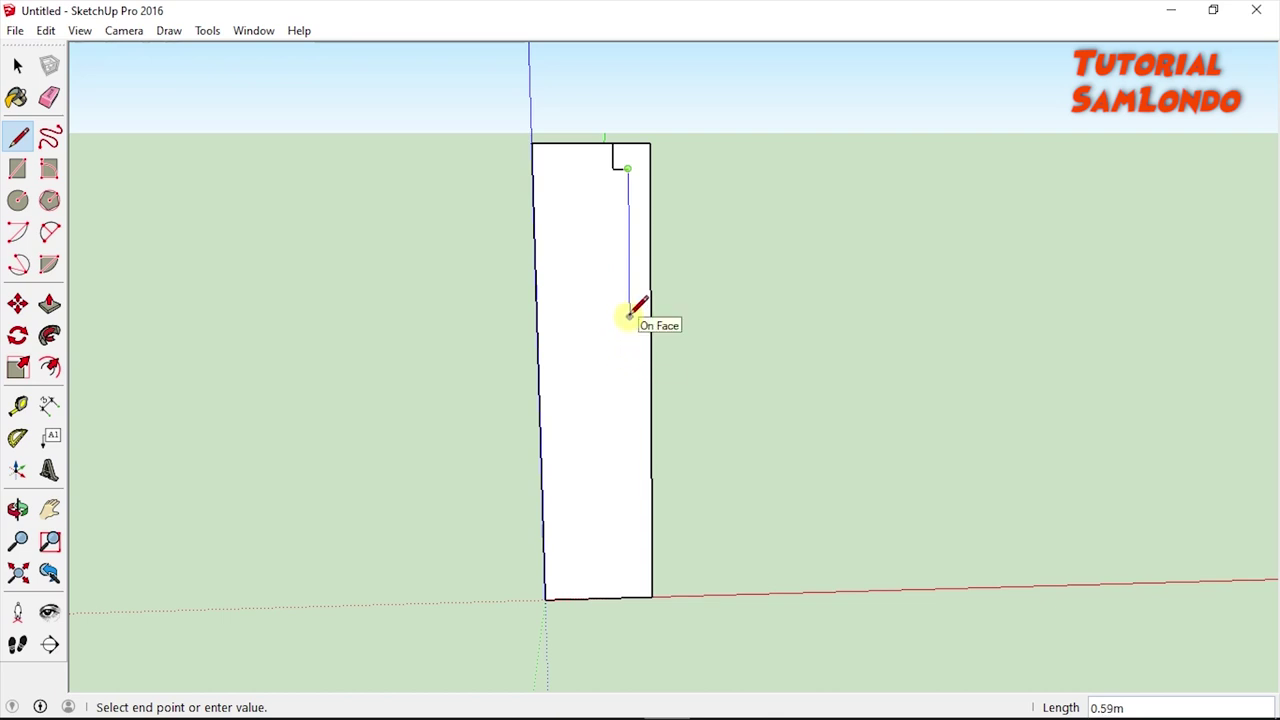
left_click(629, 316)
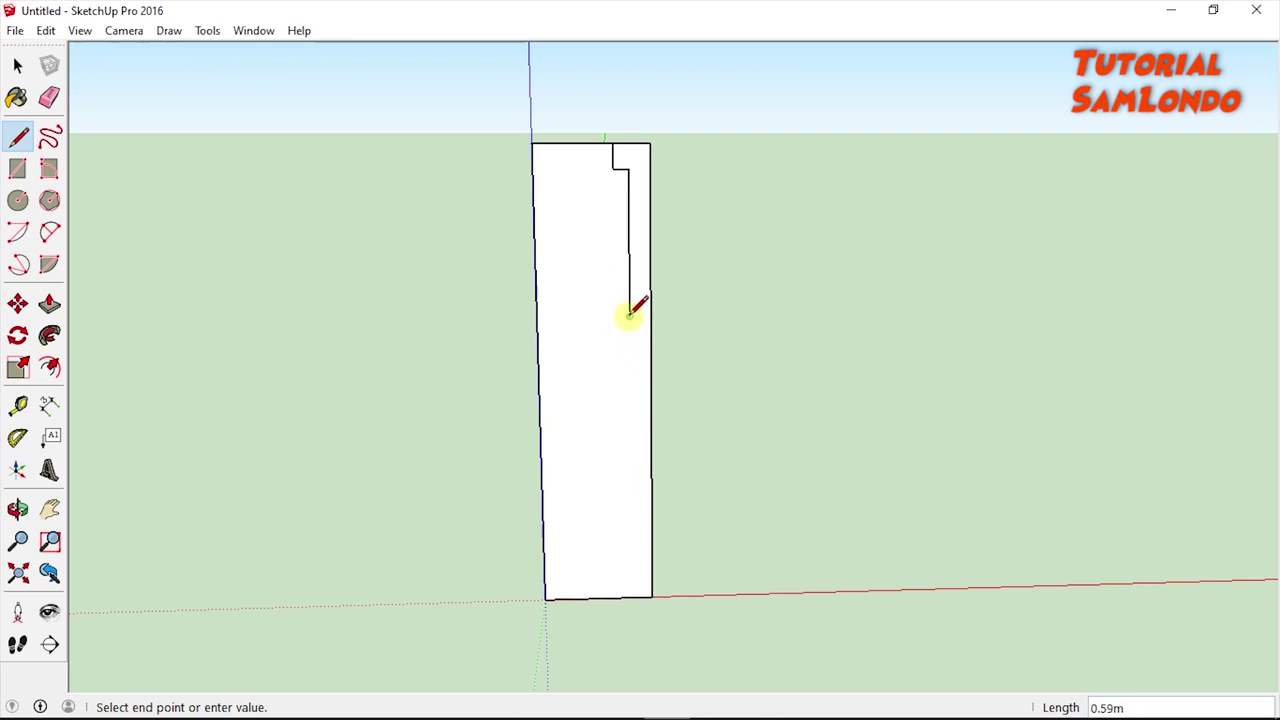
left_click(539, 317)
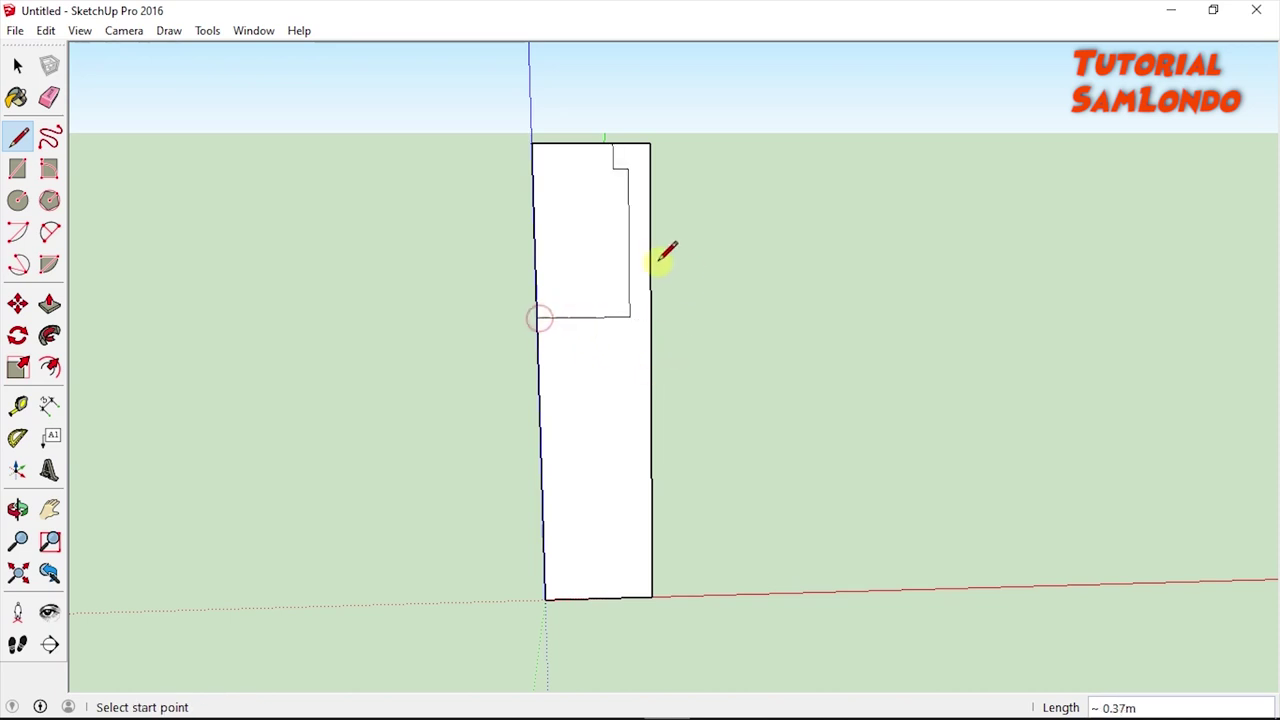
scroll(640, 246, "up", 1)
scroll(640, 246, "up", 1)
scroll(639, 240, "up", 2)
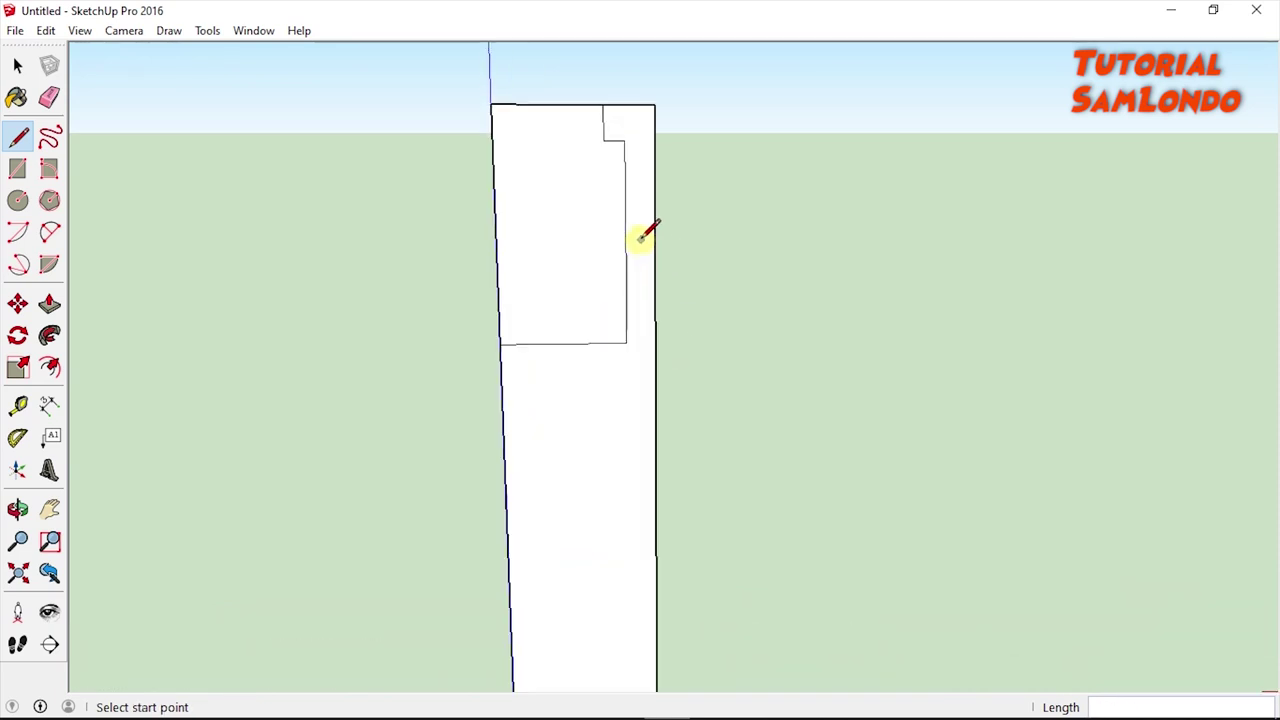
scroll(641, 225, "up", 1)
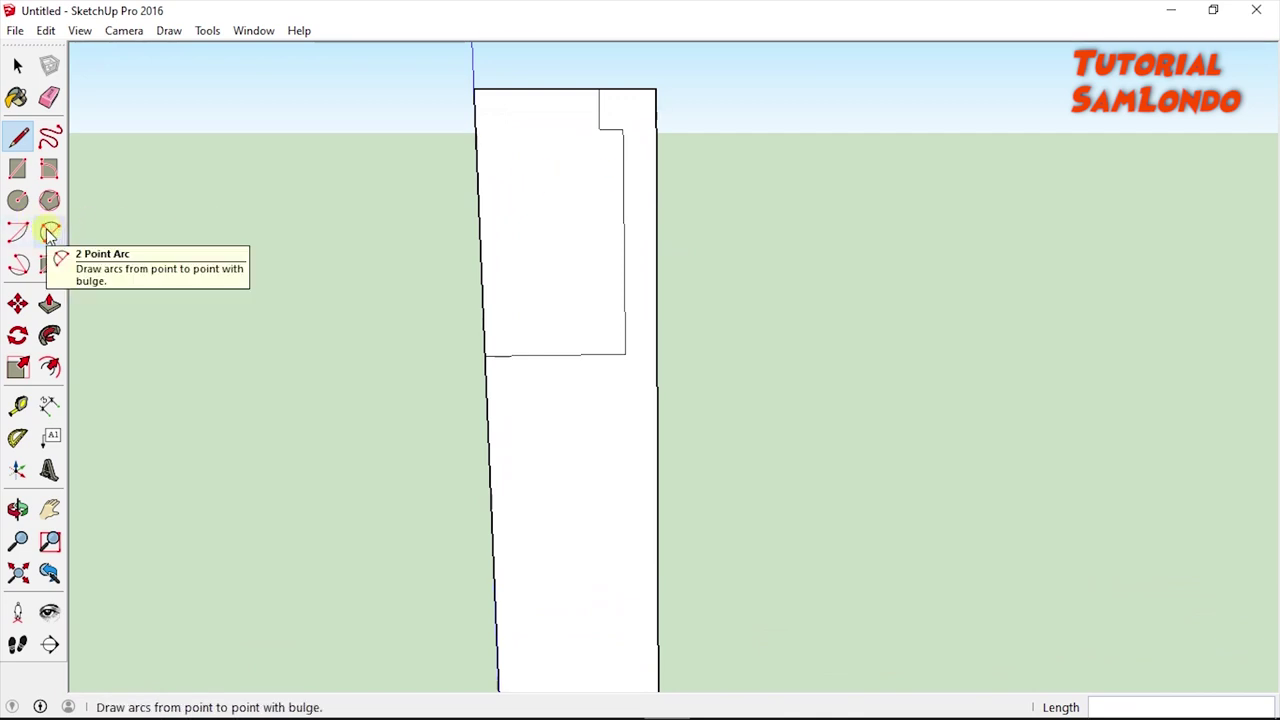
Draw a bulging 2 Point Arc lip from the top edge down to the inner step corner
left_click(50, 232)
scroll(624, 134, "up", 1)
scroll(630, 122, "up", 1)
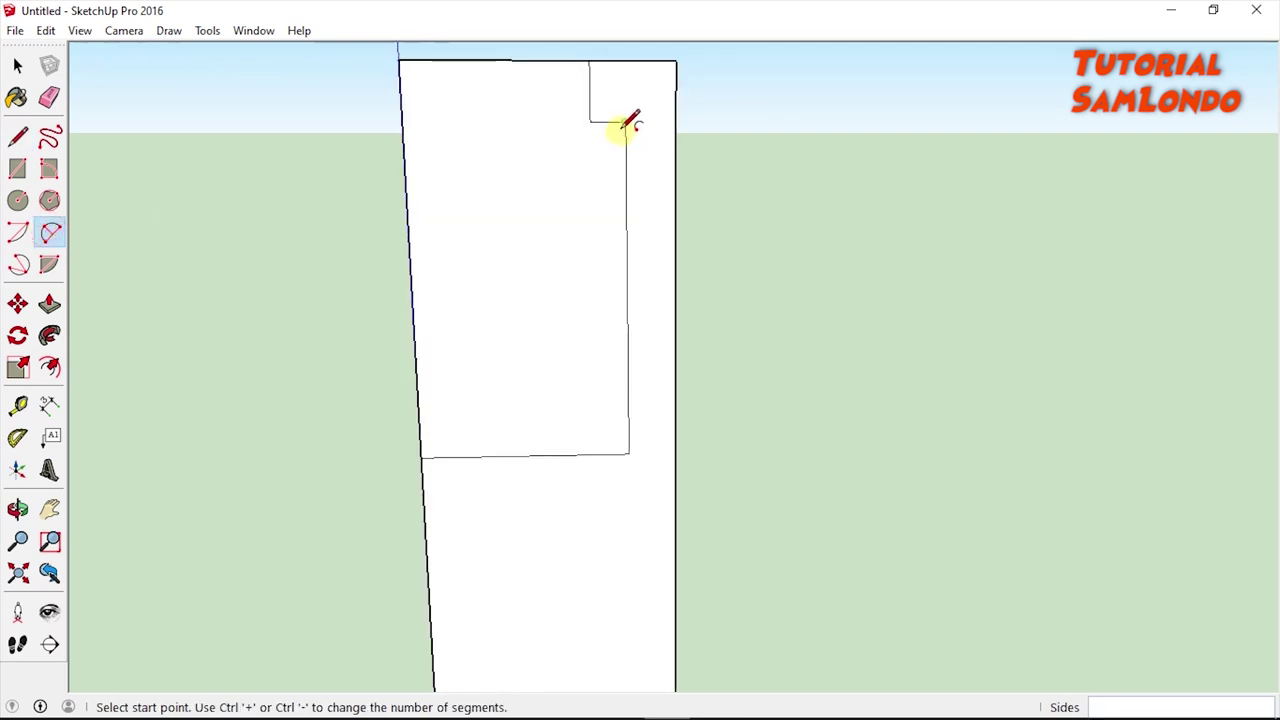
left_click(590, 61)
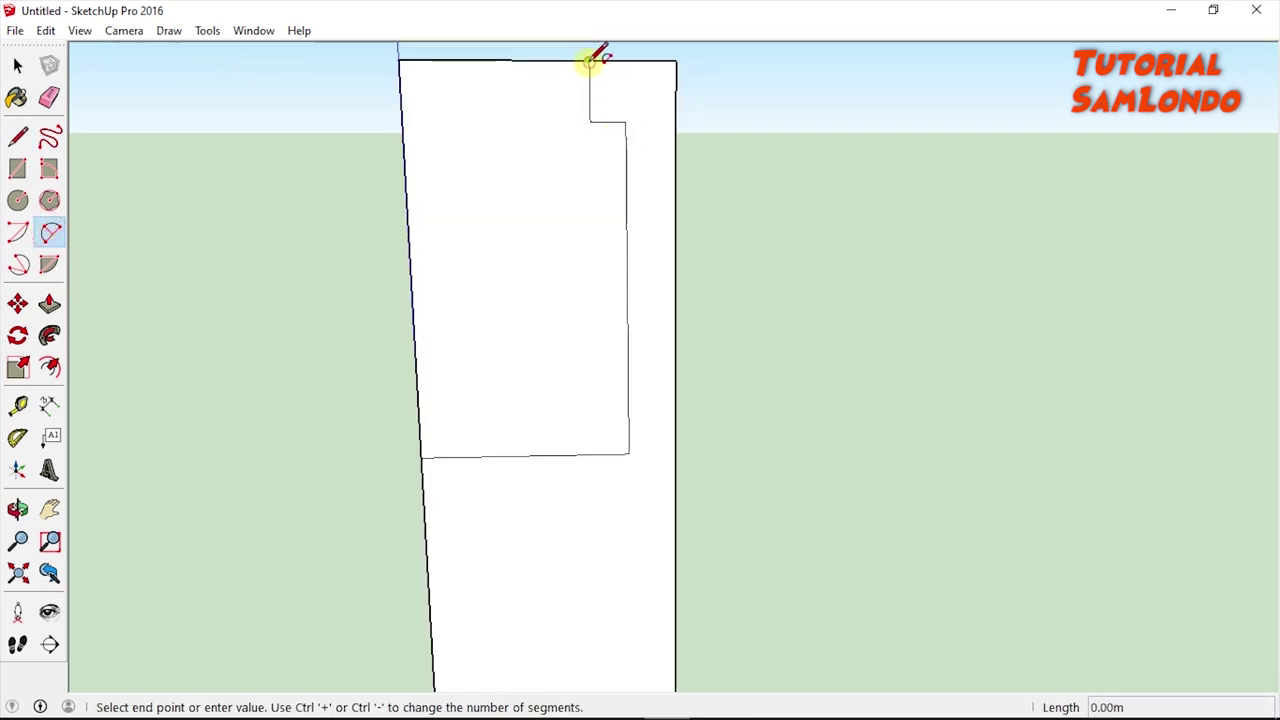
left_click(590, 121)
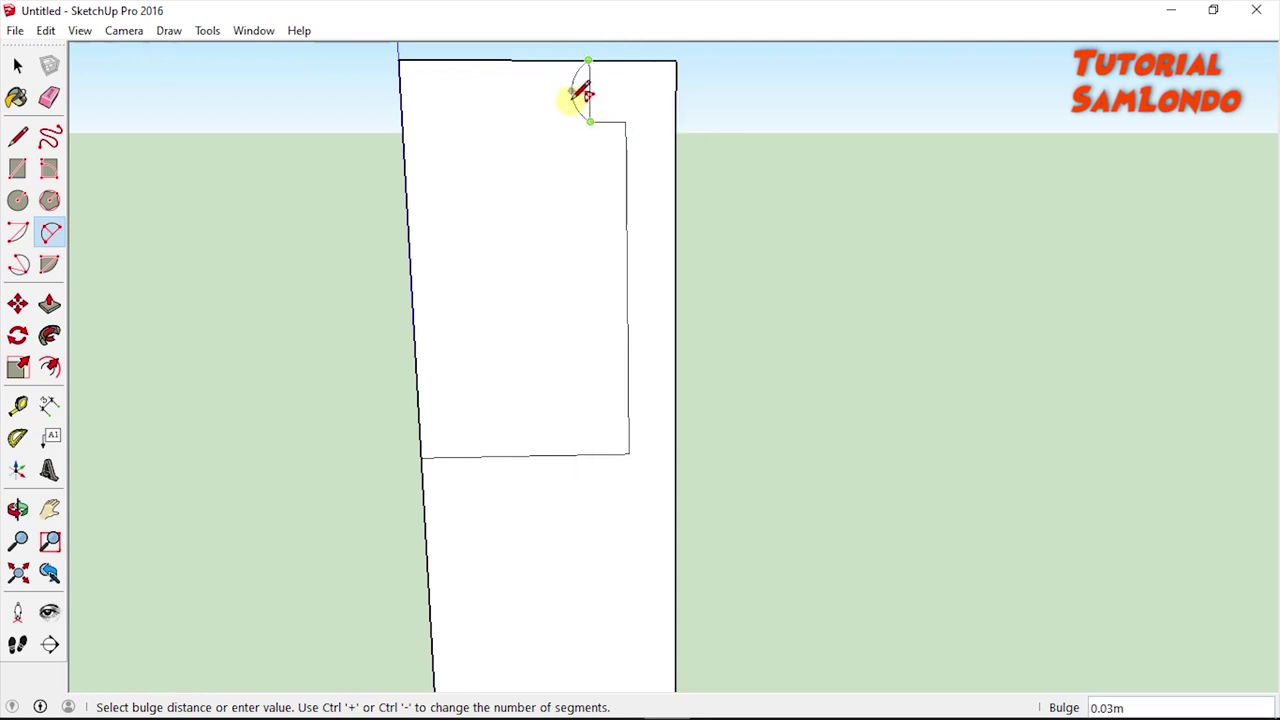
scroll(588, 90, "up", 2)
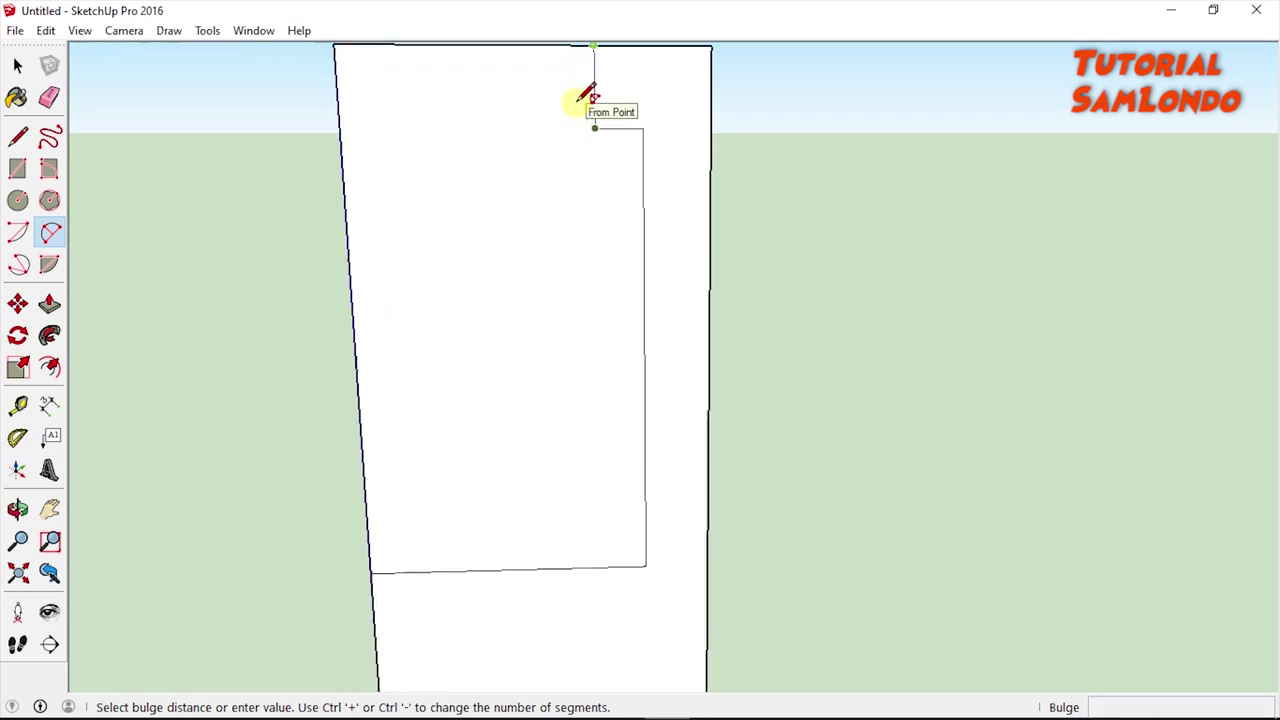
type("0.02m")
left_click(589, 91)
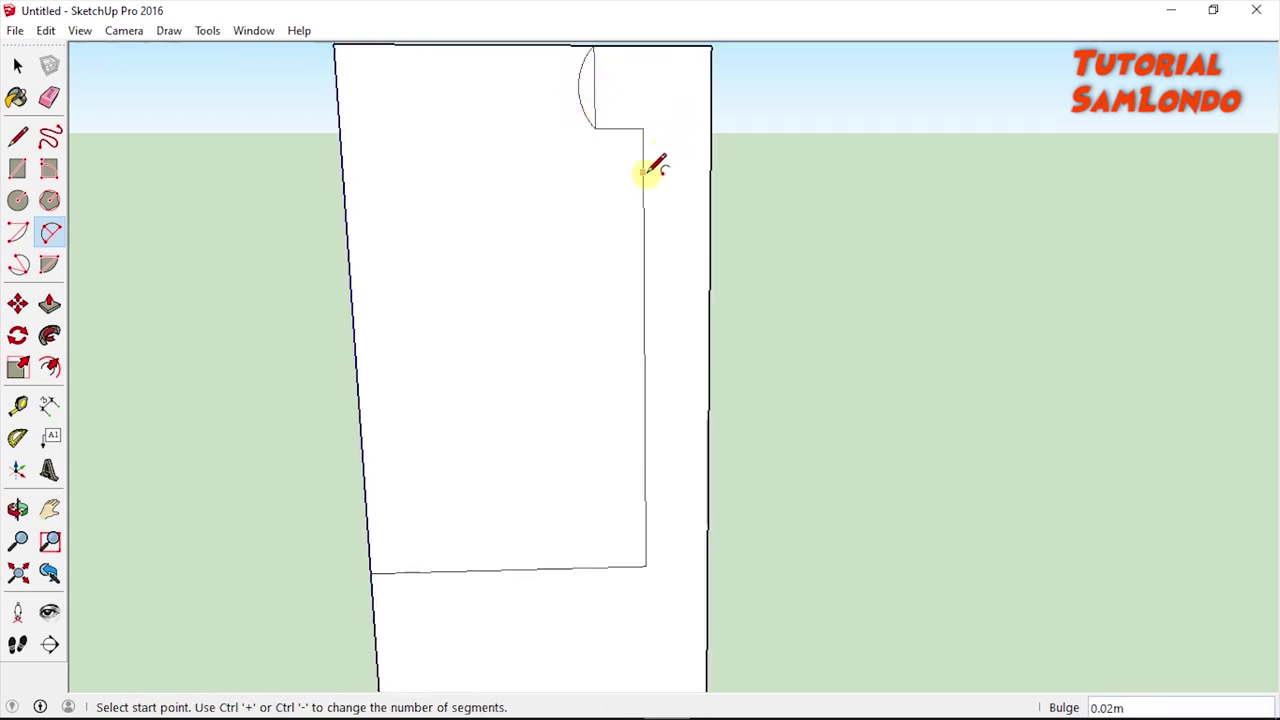
scroll(650, 155, "up", 1)
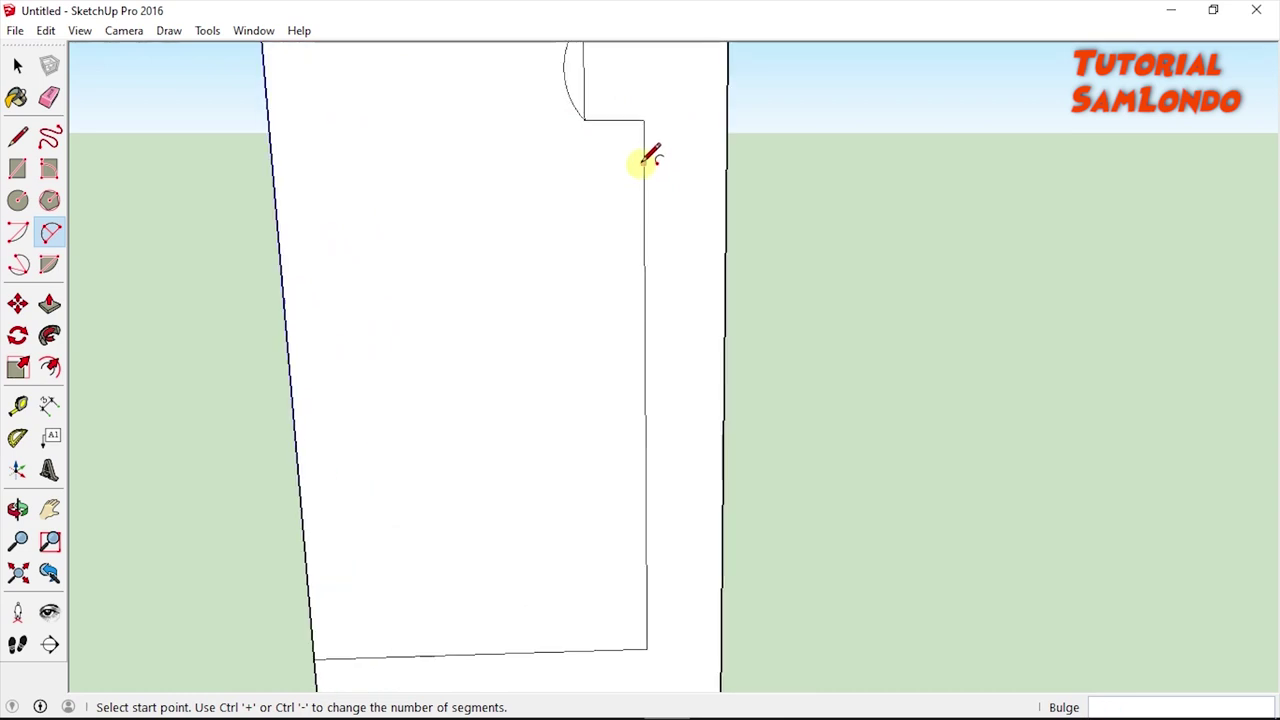
Round the inner step corner and the lower inner corner with fillet arcs
left_click(613, 120)
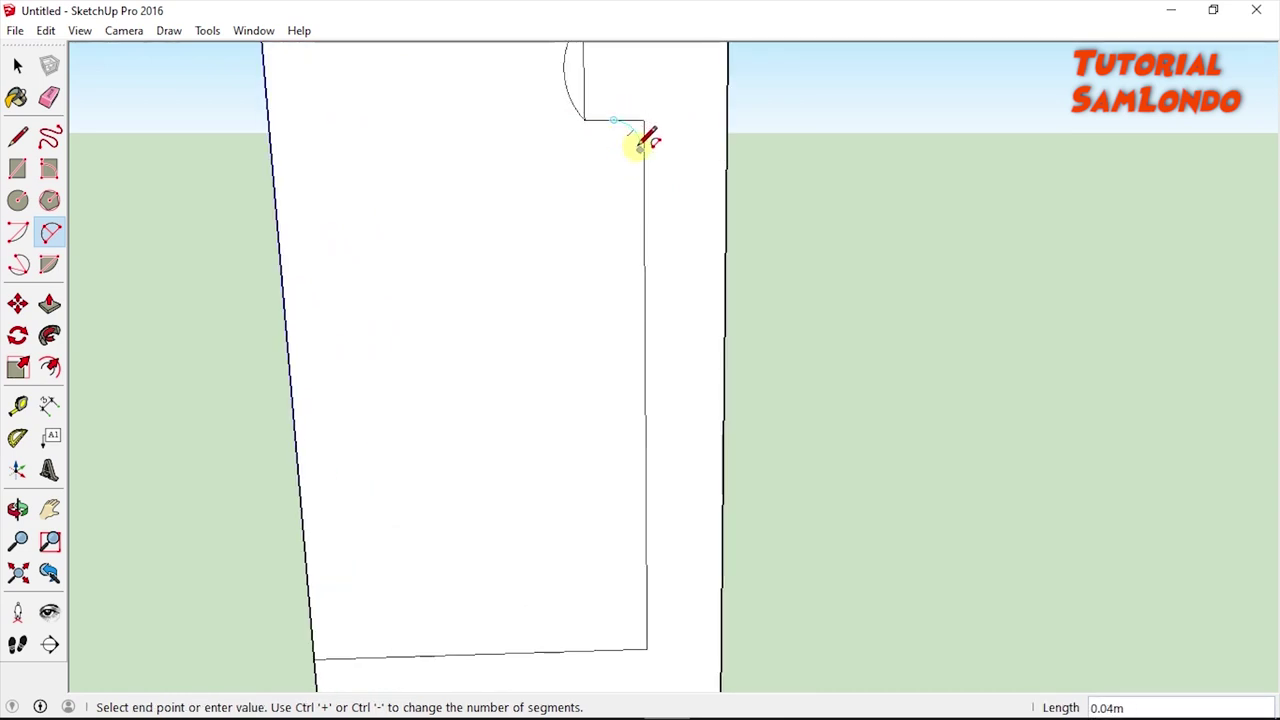
scroll(644, 152, "up", 2)
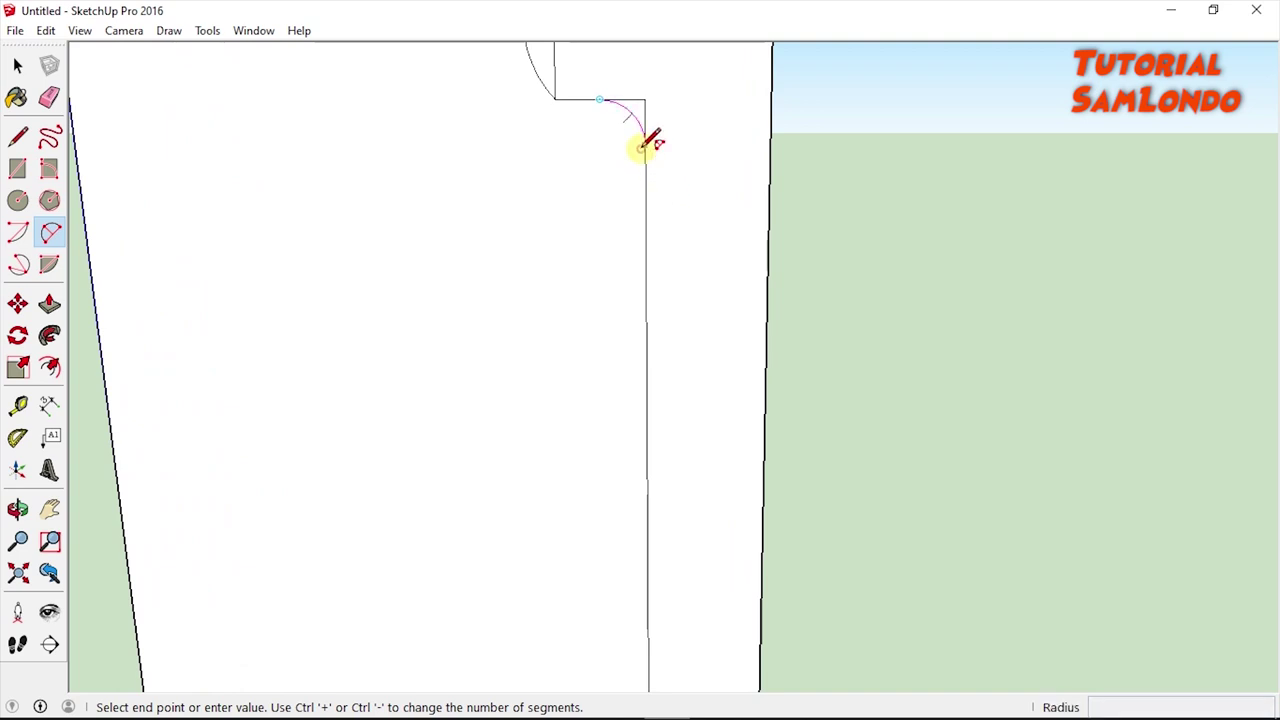
left_click(641, 148)
scroll(662, 166, "down", 1)
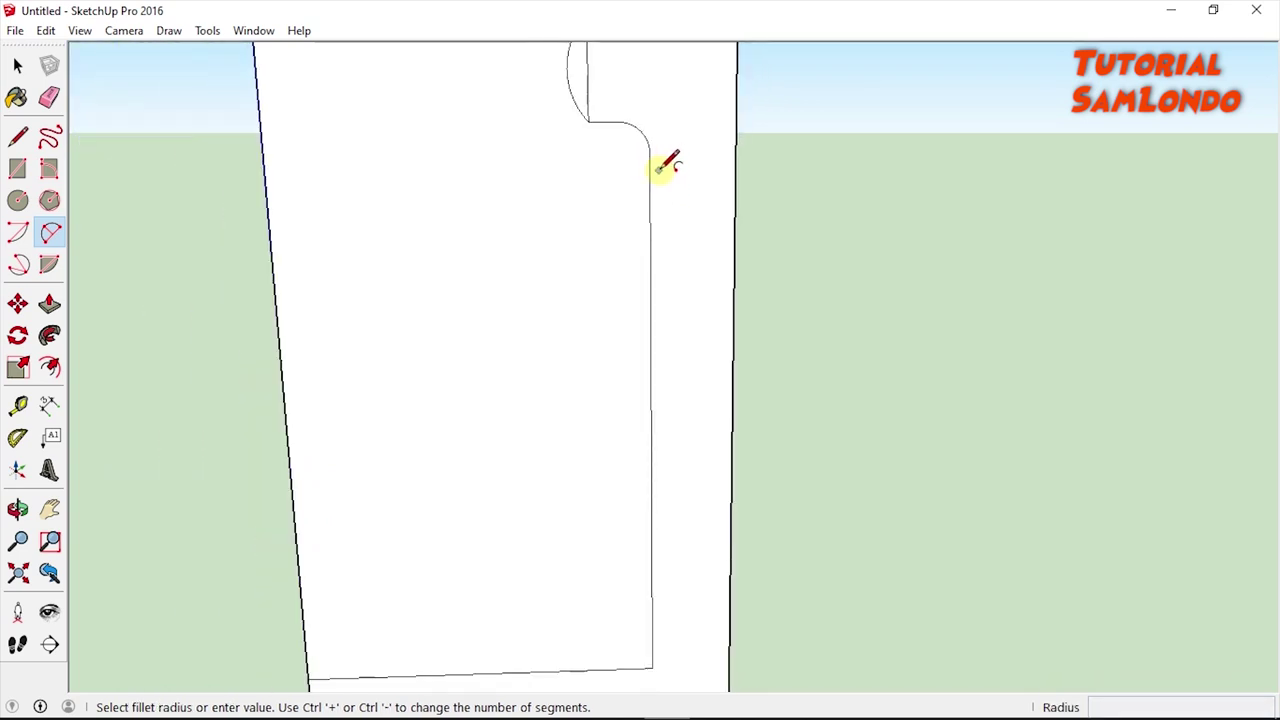
scroll(668, 166, "down", 1)
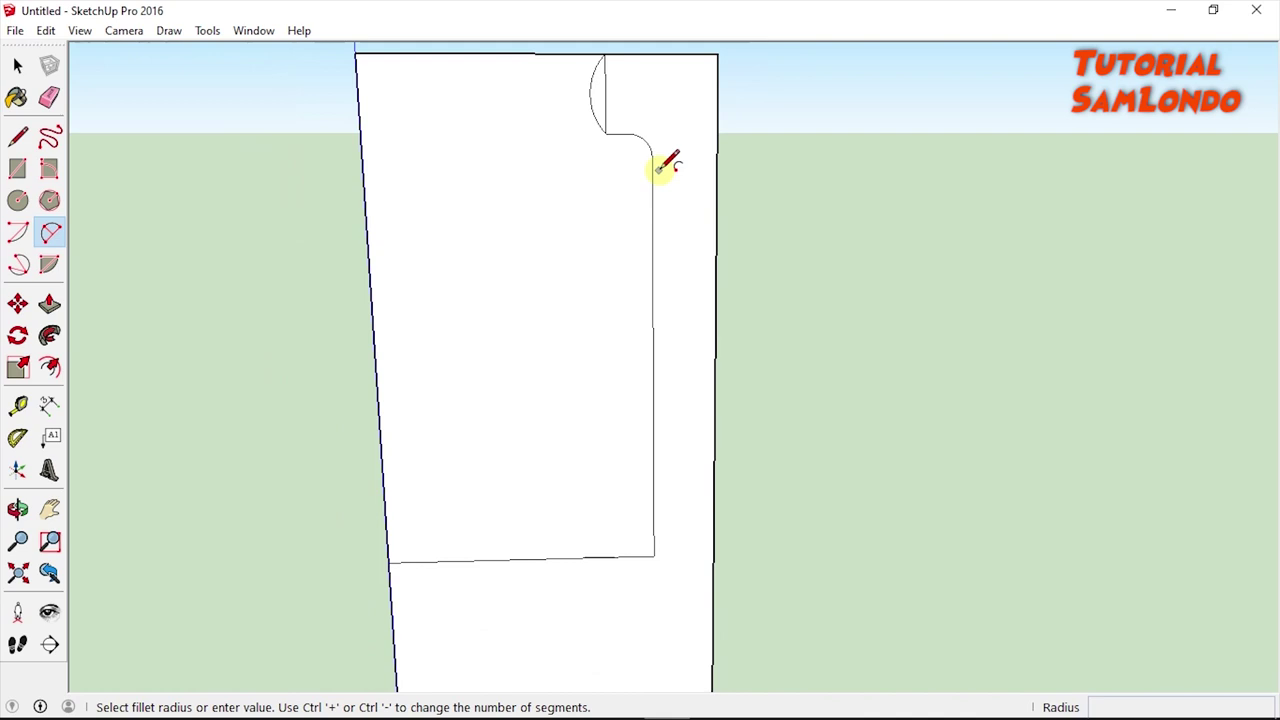
scroll(593, 558, "up", 1)
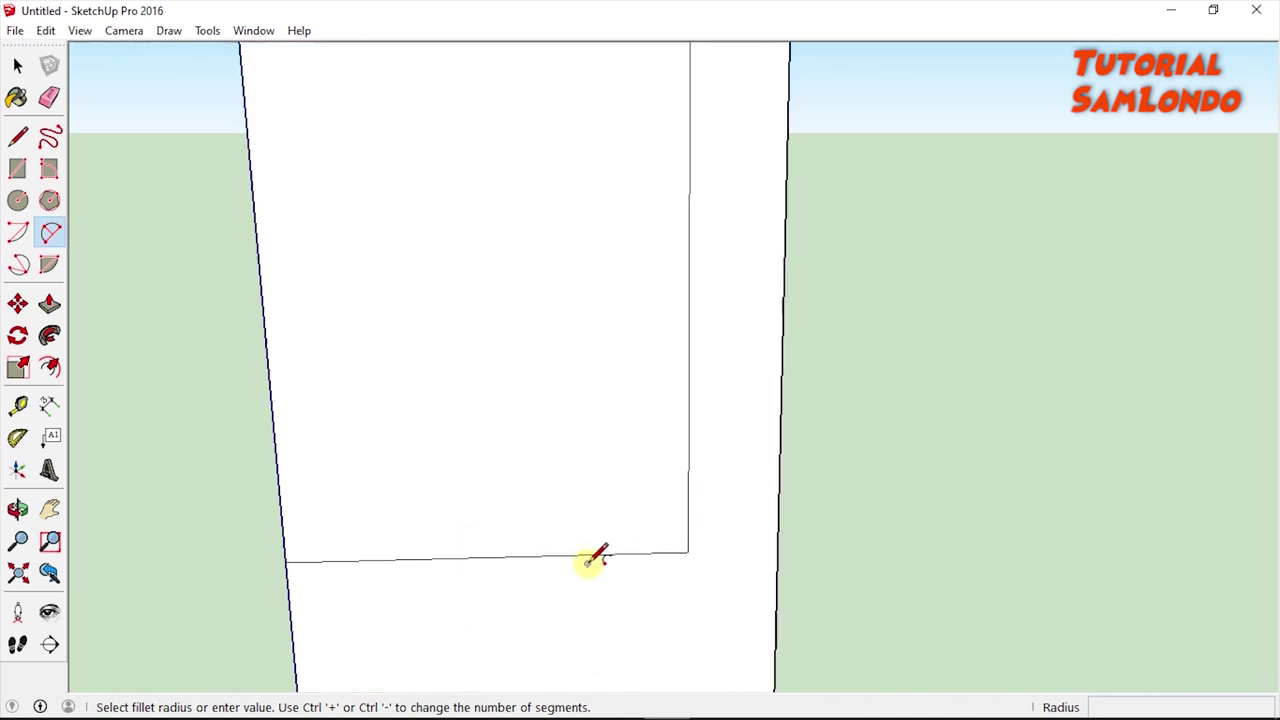
scroll(593, 558, "up", 1)
left_click(555, 554)
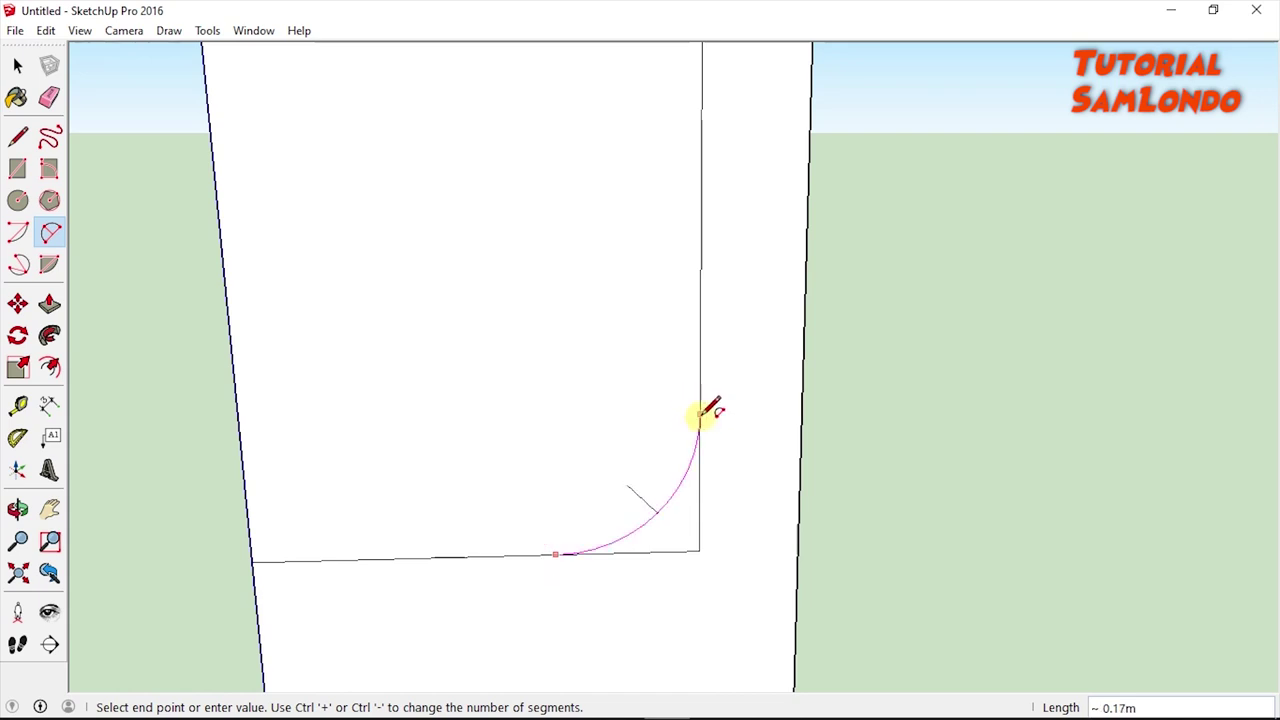
left_click(700, 416)
scroll(740, 510, "down", 2)
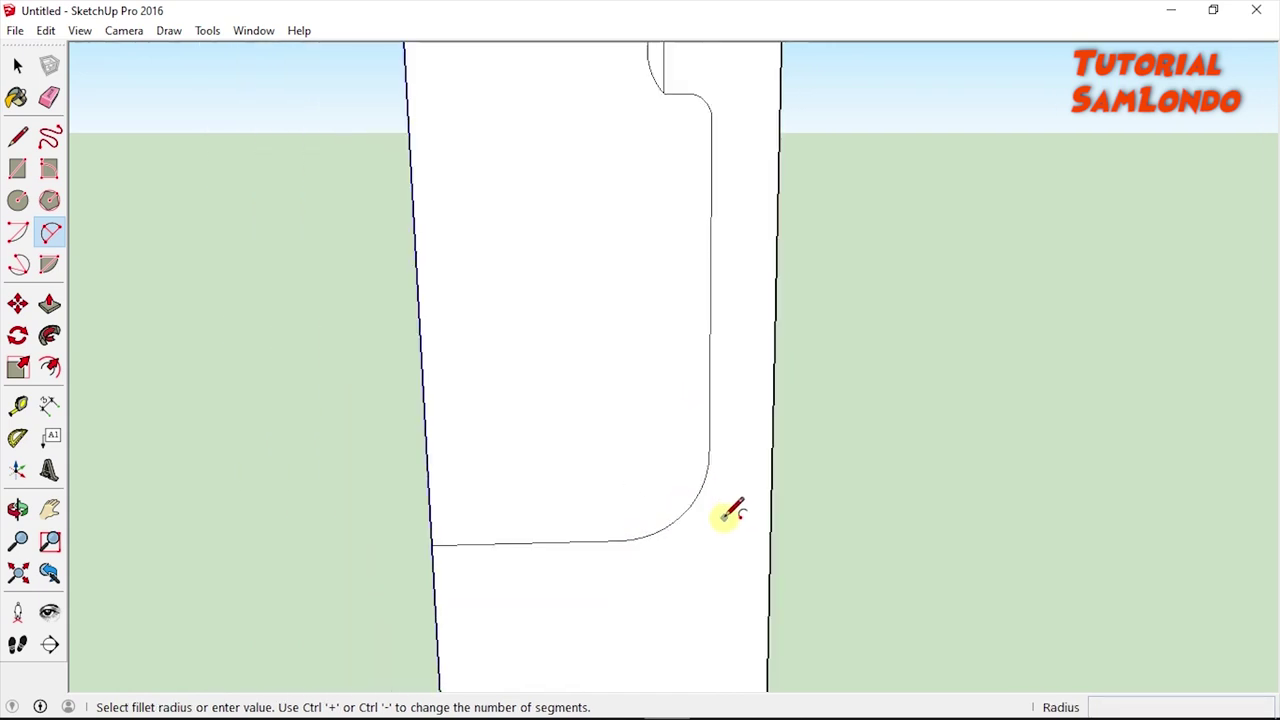
scroll(735, 508, "down", 2)
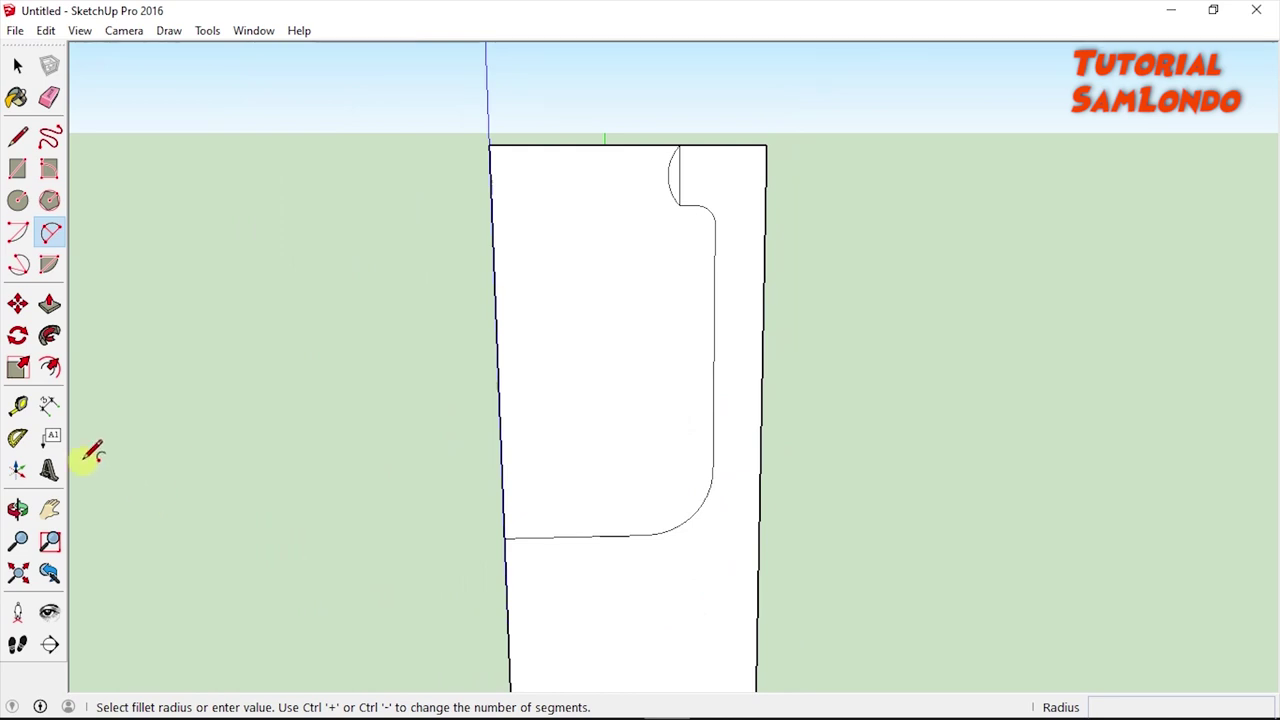
Draw a vertical inner wall line from below the shoulder curve to the bottom edge
left_click(49, 509)
left_click_drag(540, 580, 540, 205)
key("l")
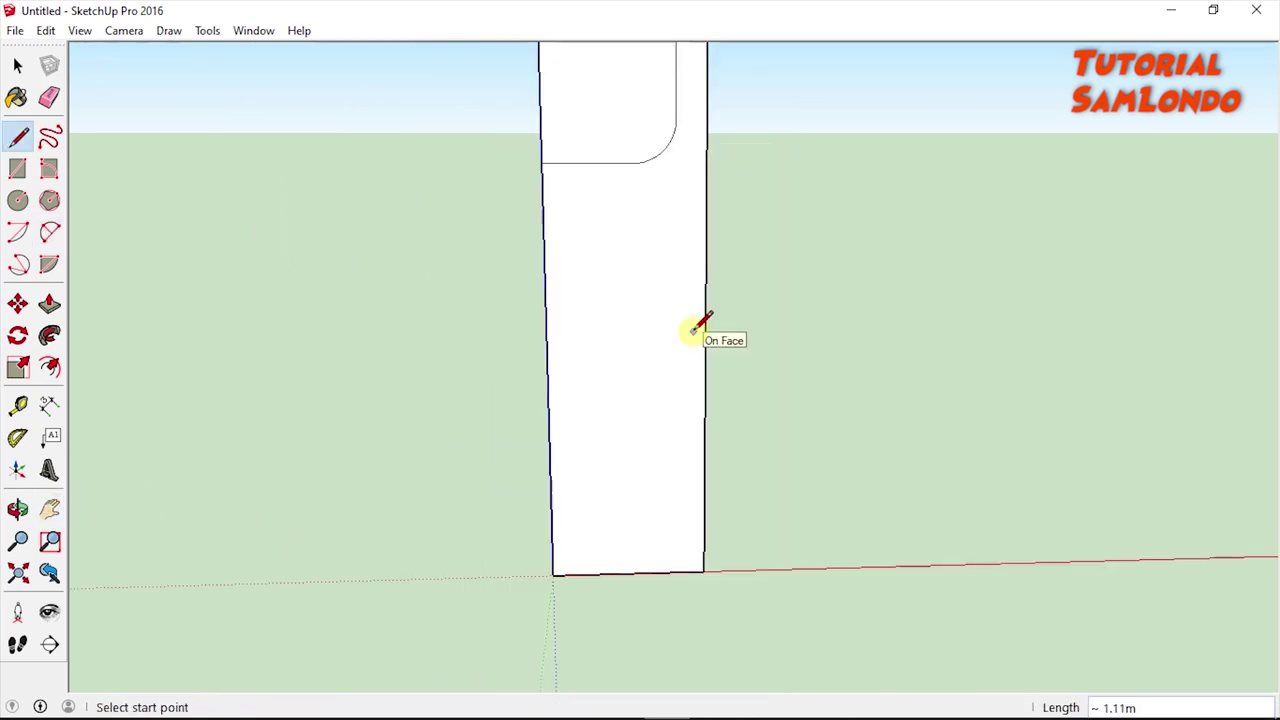
left_click(569, 163)
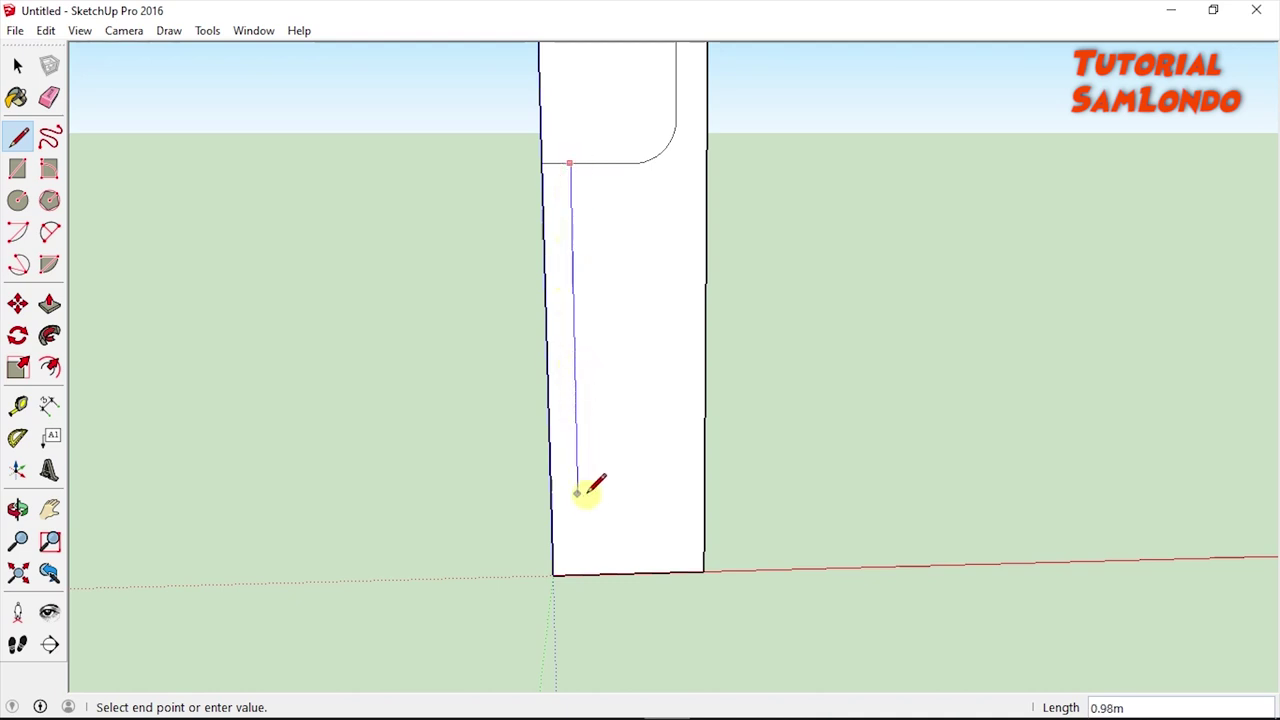
left_click(577, 573)
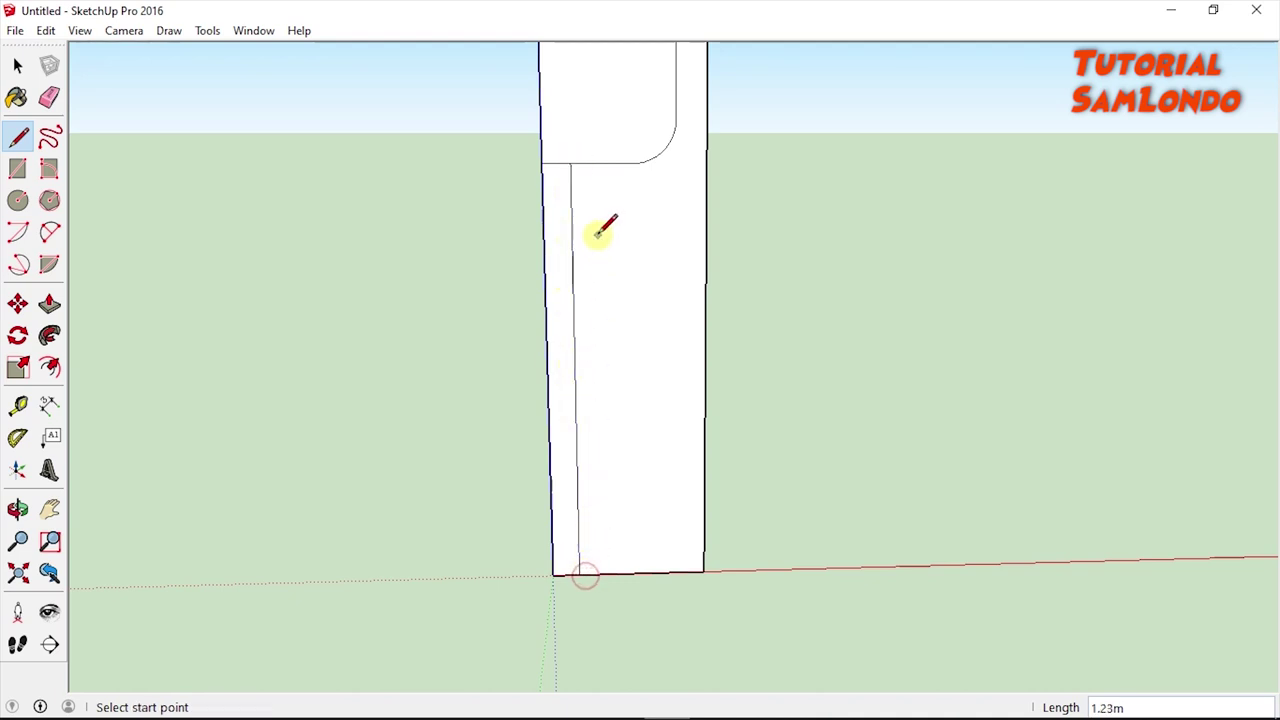
scroll(597, 226, "up", 2)
Fillet the inner line's top into the shoulder curve and erase the leftover edge stub
left_click(50, 233)
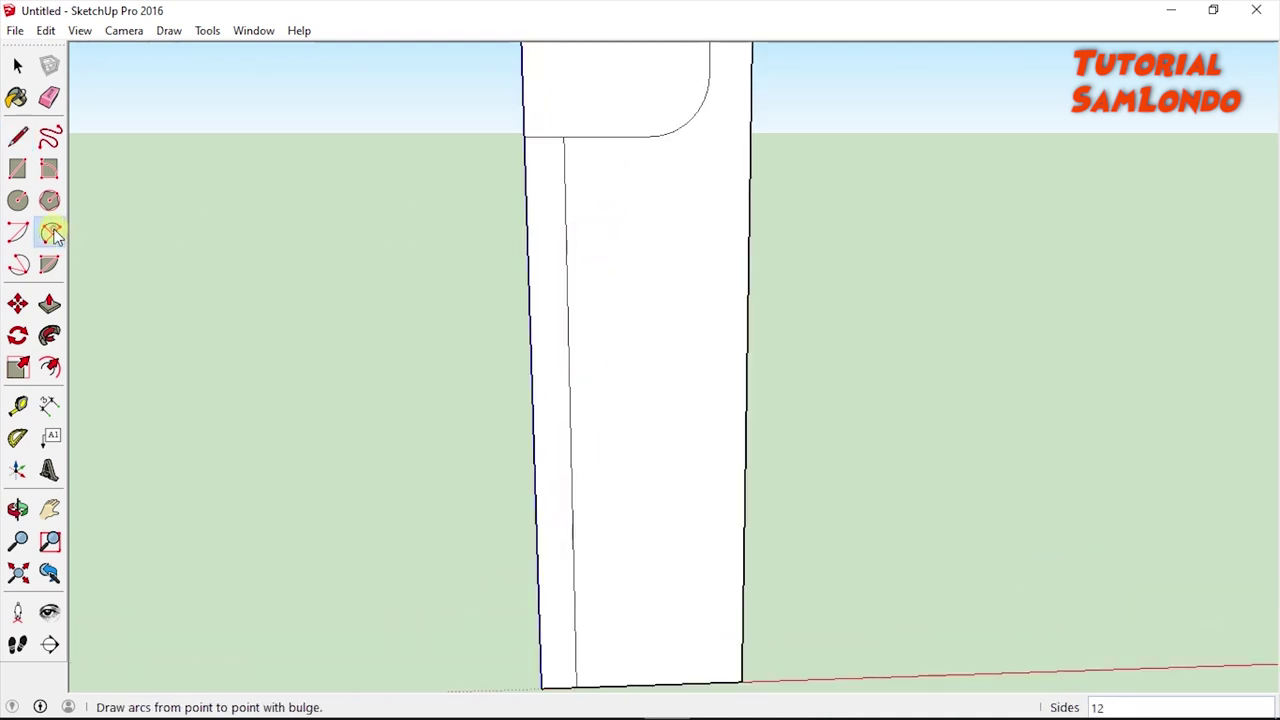
left_click(564, 182)
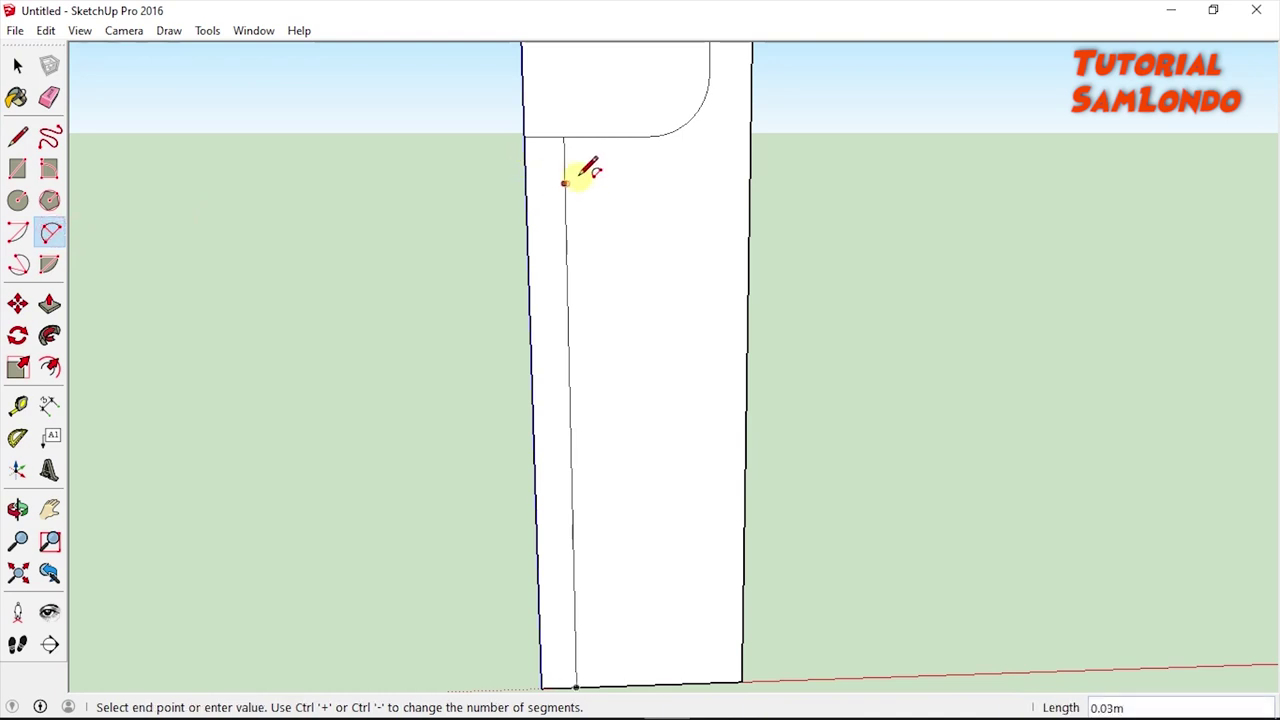
double_click(607, 140)
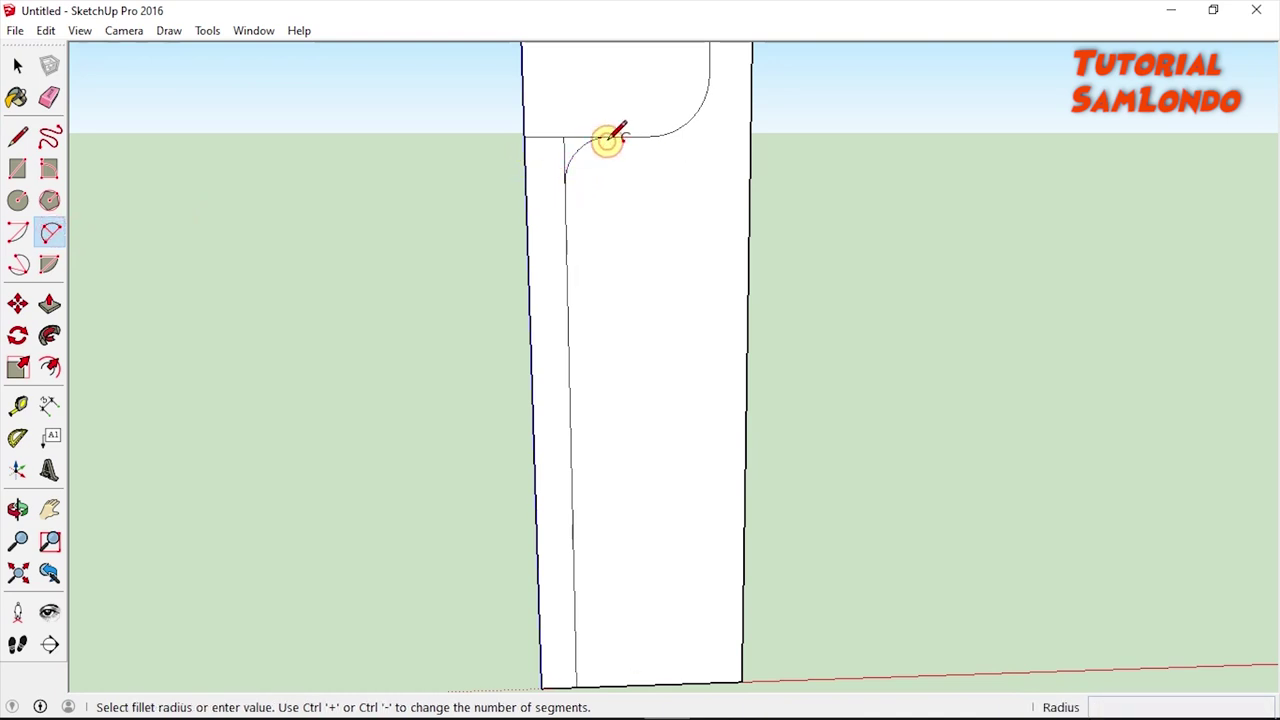
left_click(52, 98)
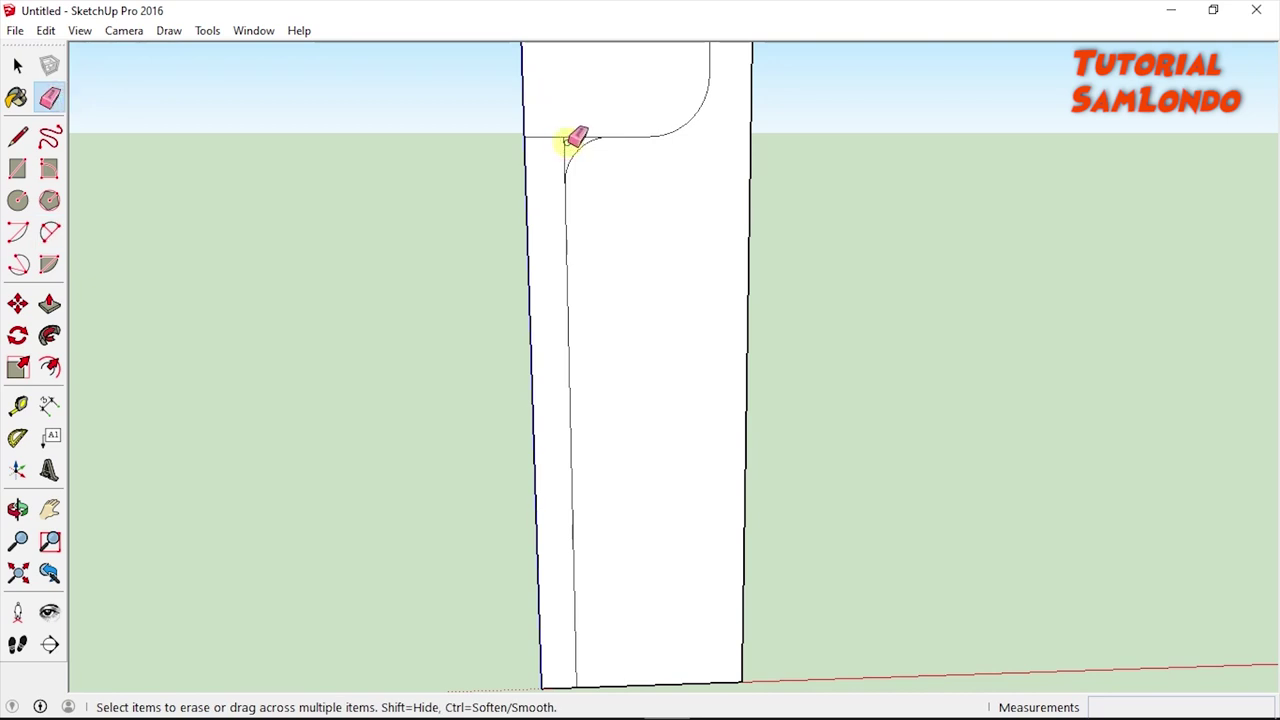
left_click(566, 141)
scroll(588, 684, "up", 2)
scroll(598, 672, "down", 3)
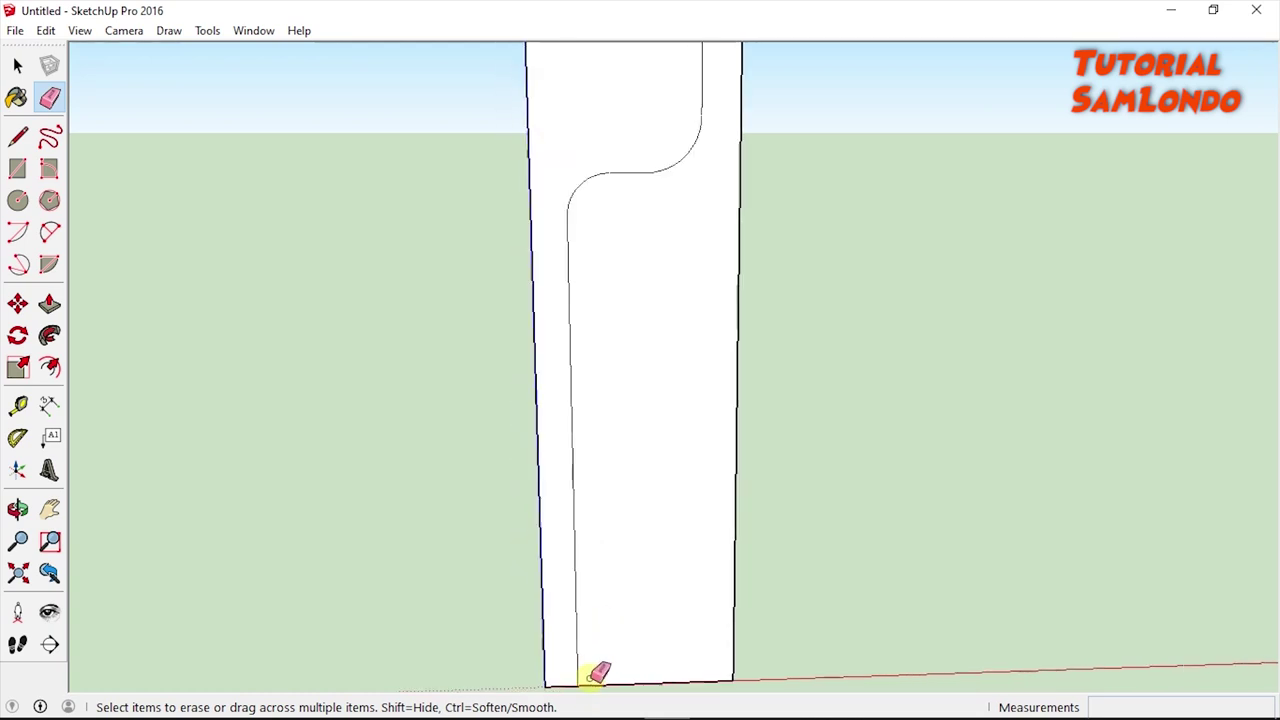
scroll(598, 672, "down", 1)
Draw a small rectangle off the inner wall line at the profile's base
left_click(50, 509)
left_click_drag(692, 581, 612, 394)
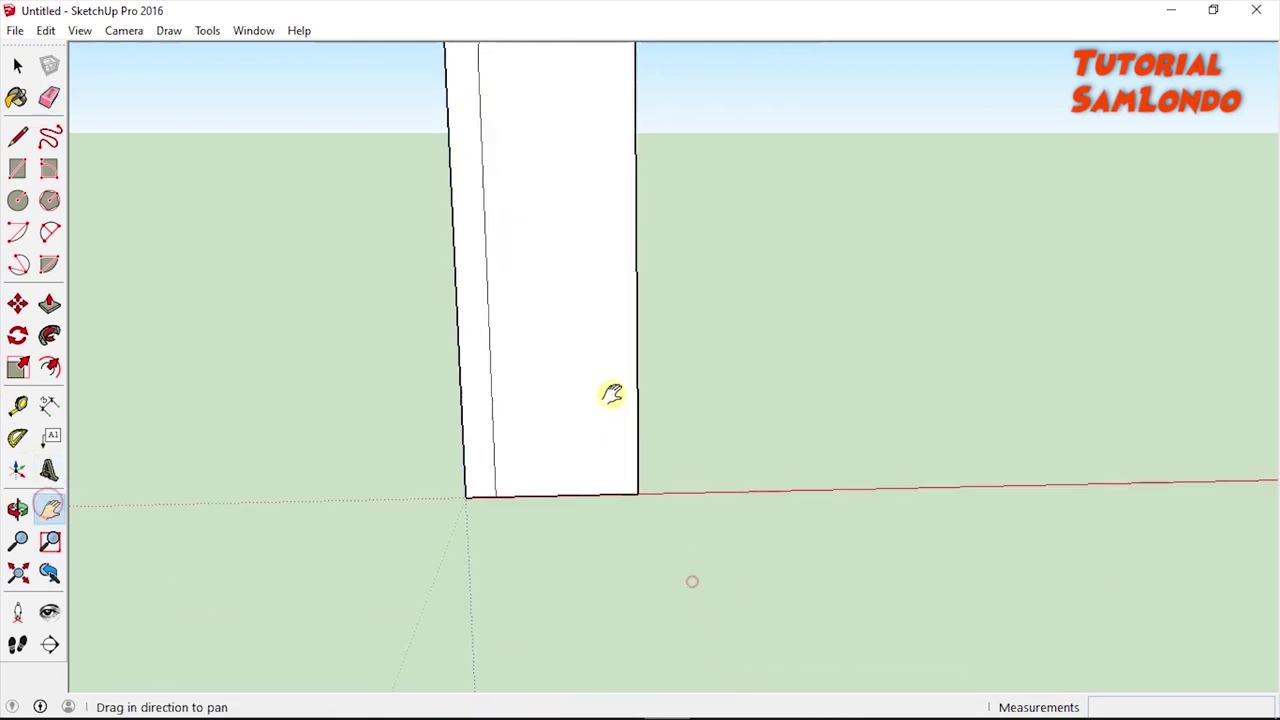
scroll(500, 486, "up", 2)
scroll(500, 488, "up", 2)
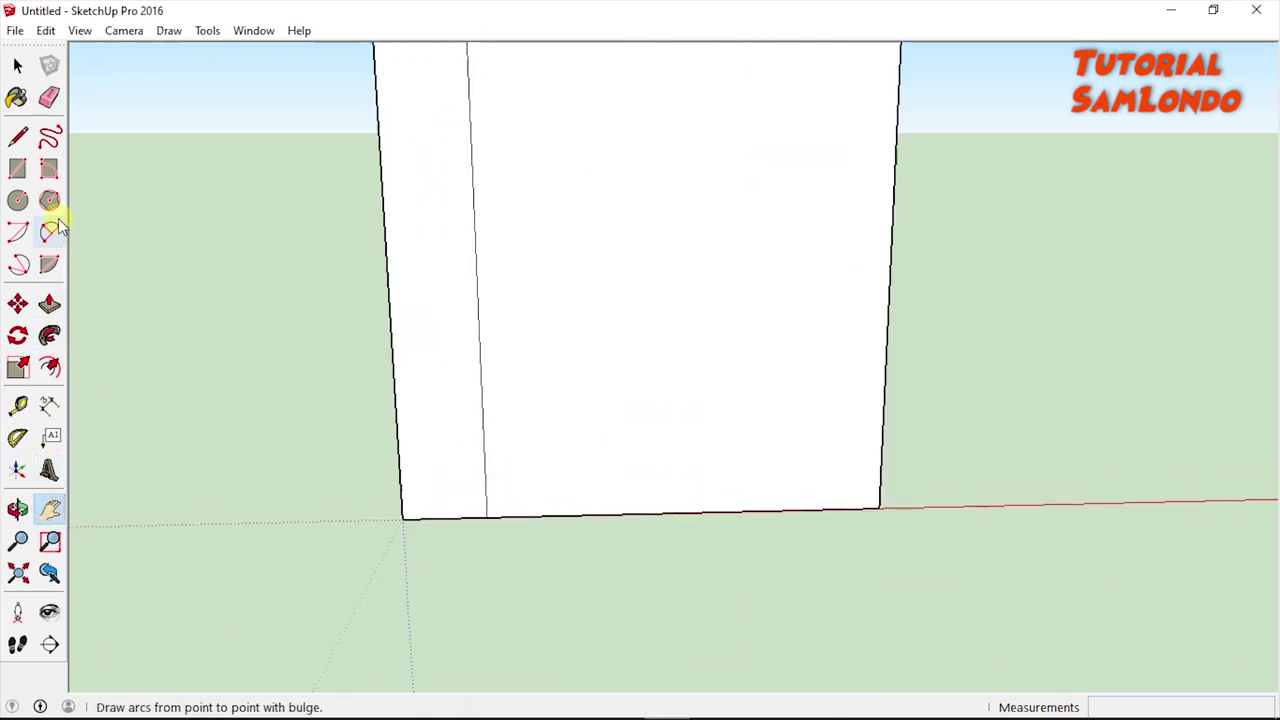
left_click(19, 137)
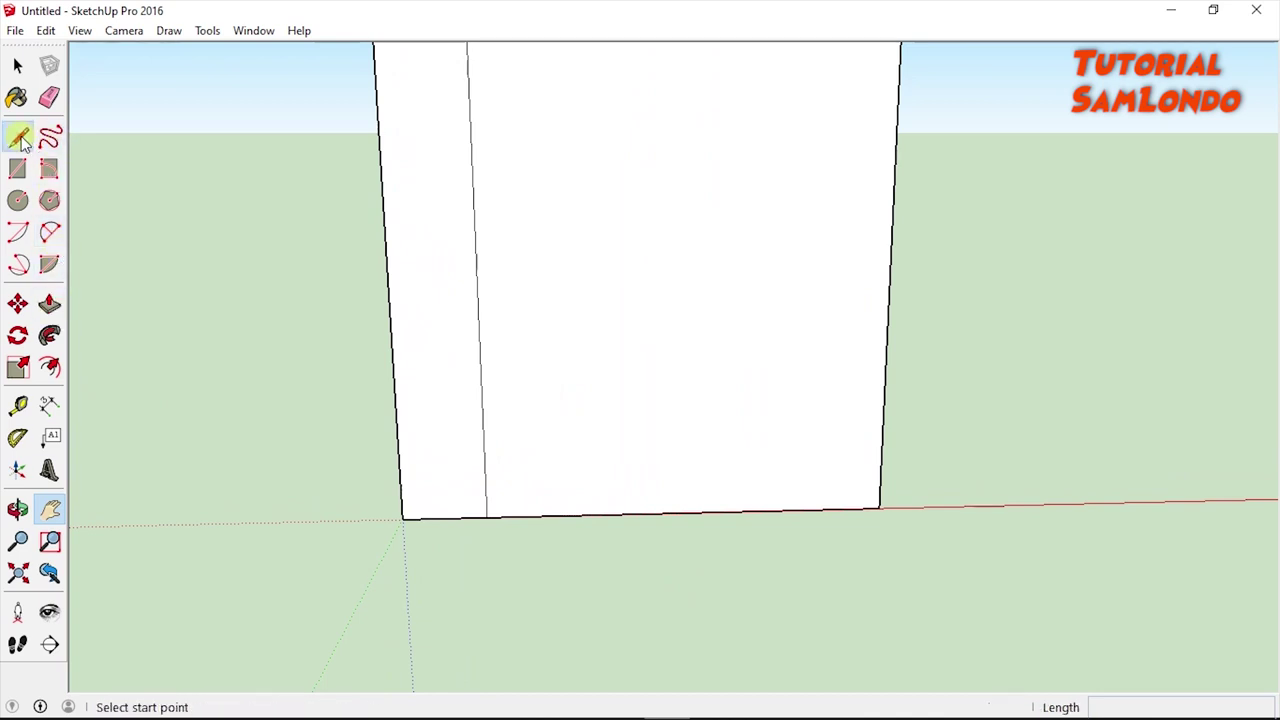
left_click(485, 484)
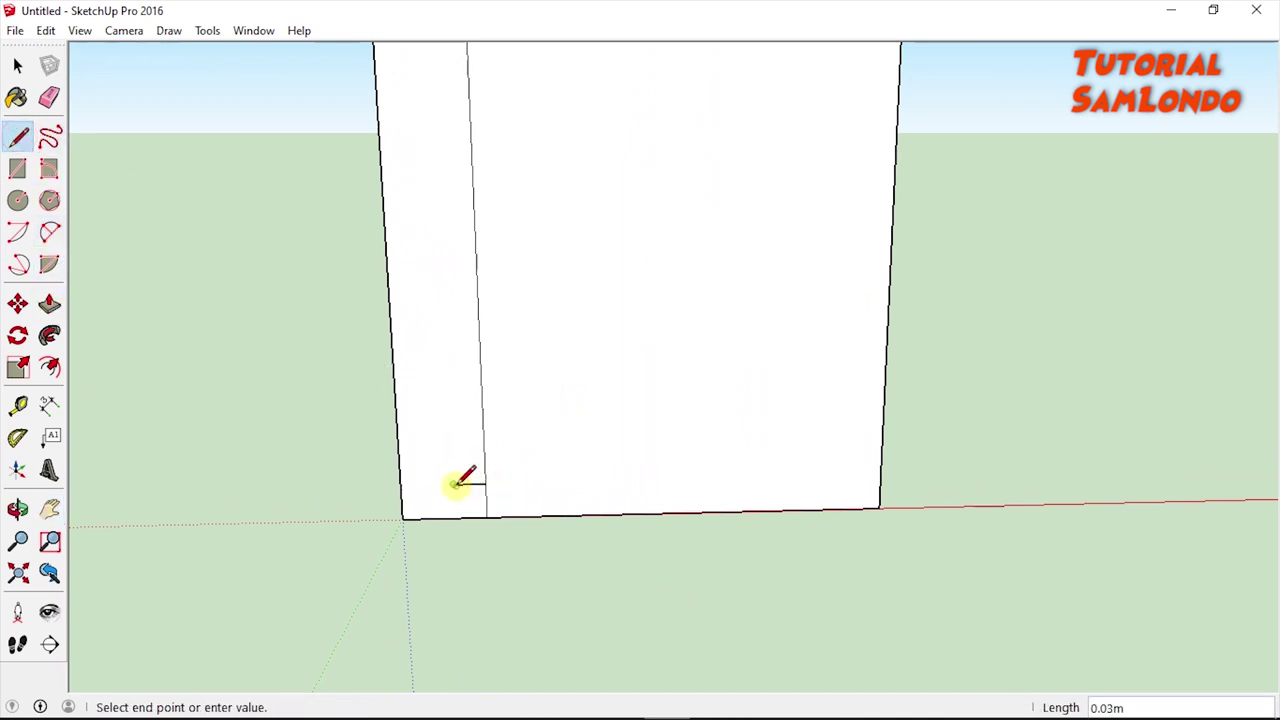
left_click(455, 485)
left_click(455, 517)
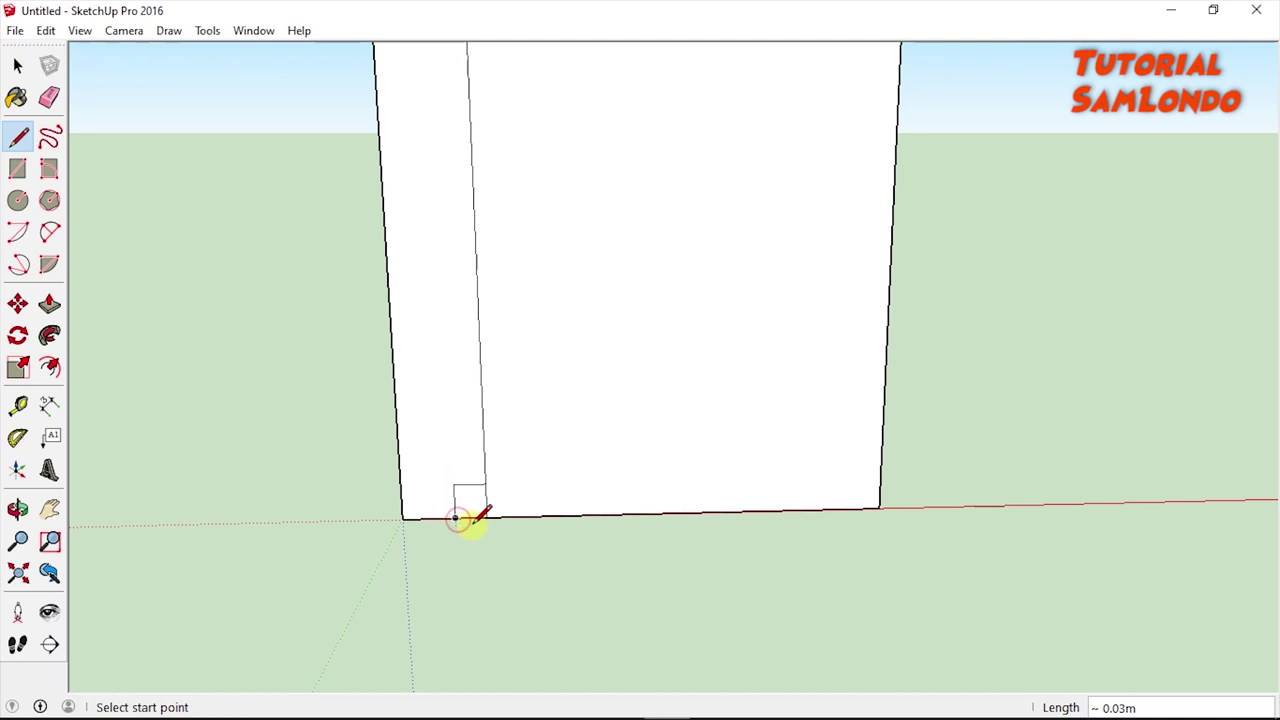
scroll(465, 518, "up", 2)
scroll(485, 516, "up", 2)
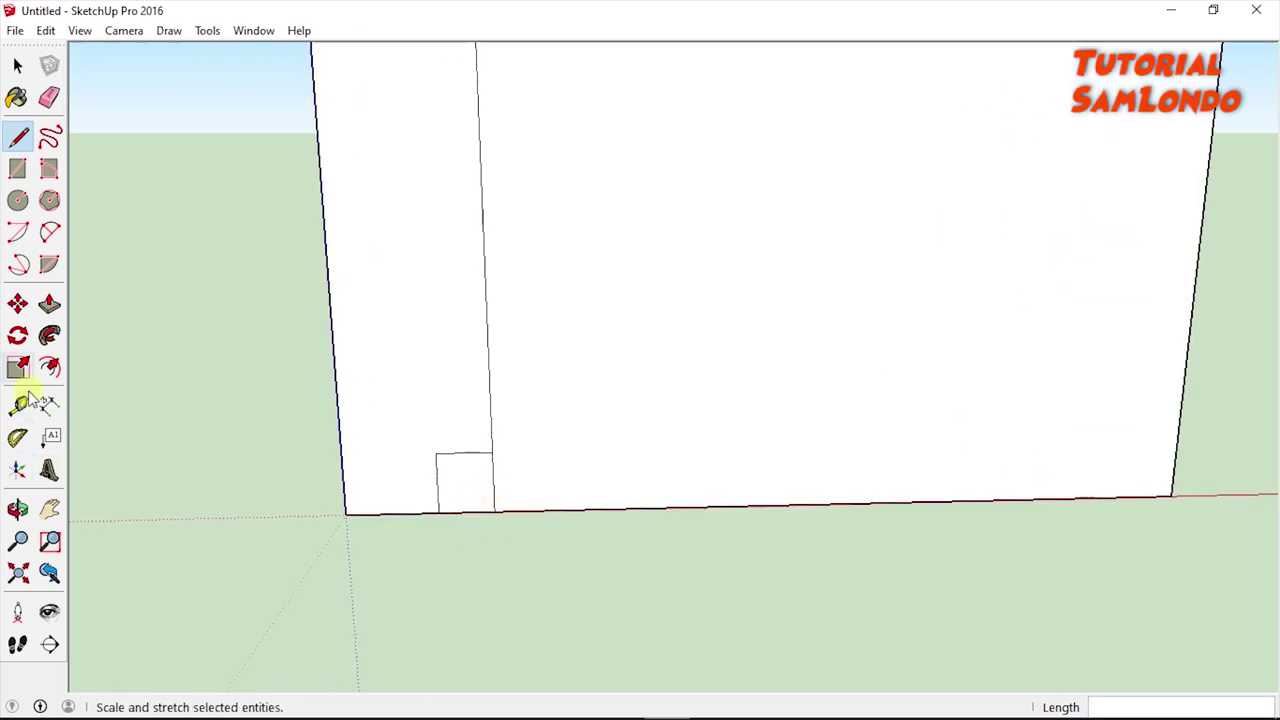
Fillet both top corners of the small rectangle with tangent arcs forming an S-curve
left_click(49, 232)
scroll(470, 468, "up", 1)
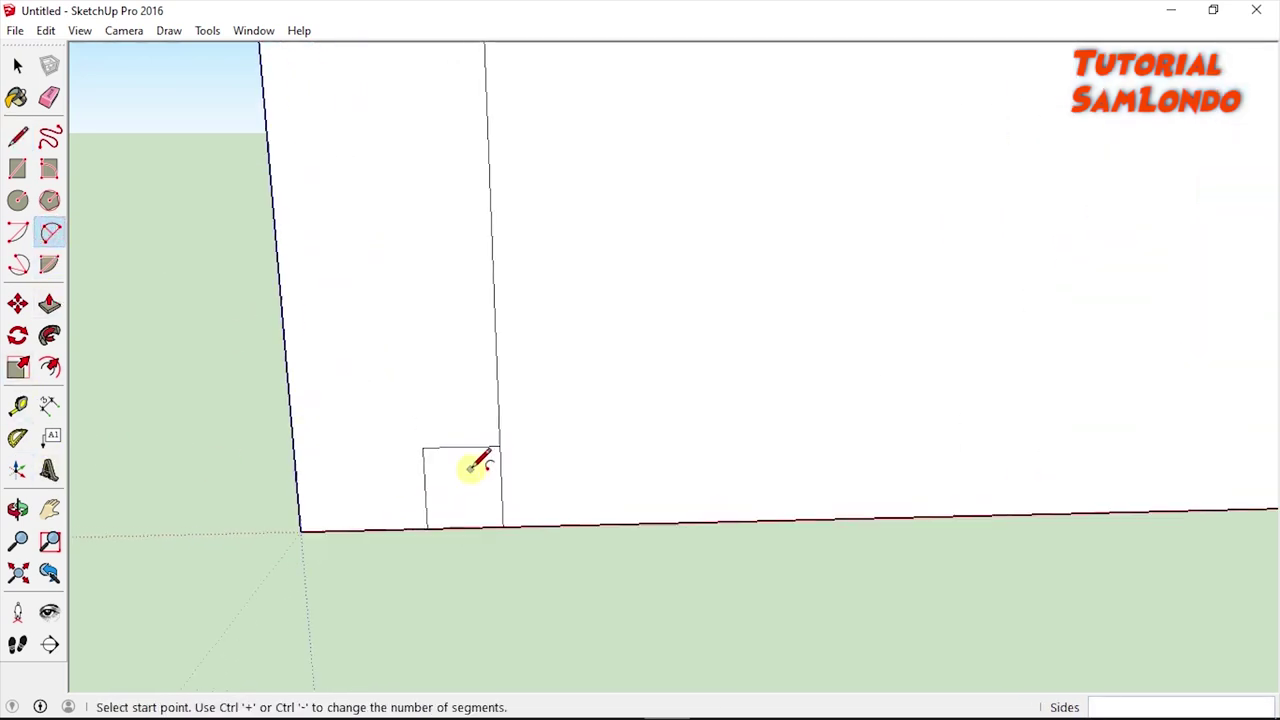
scroll(470, 466, "up", 1)
left_click(459, 442)
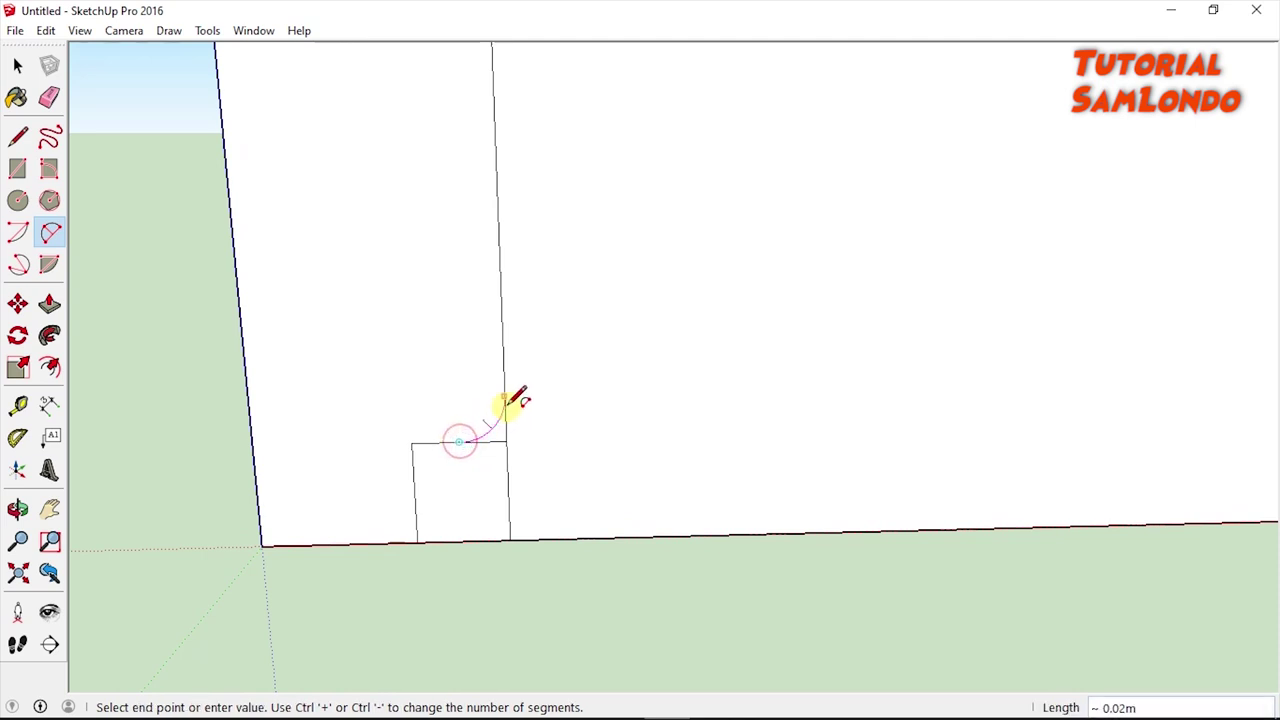
scroll(504, 399, "up", 1)
scroll(503, 397, "up", 1)
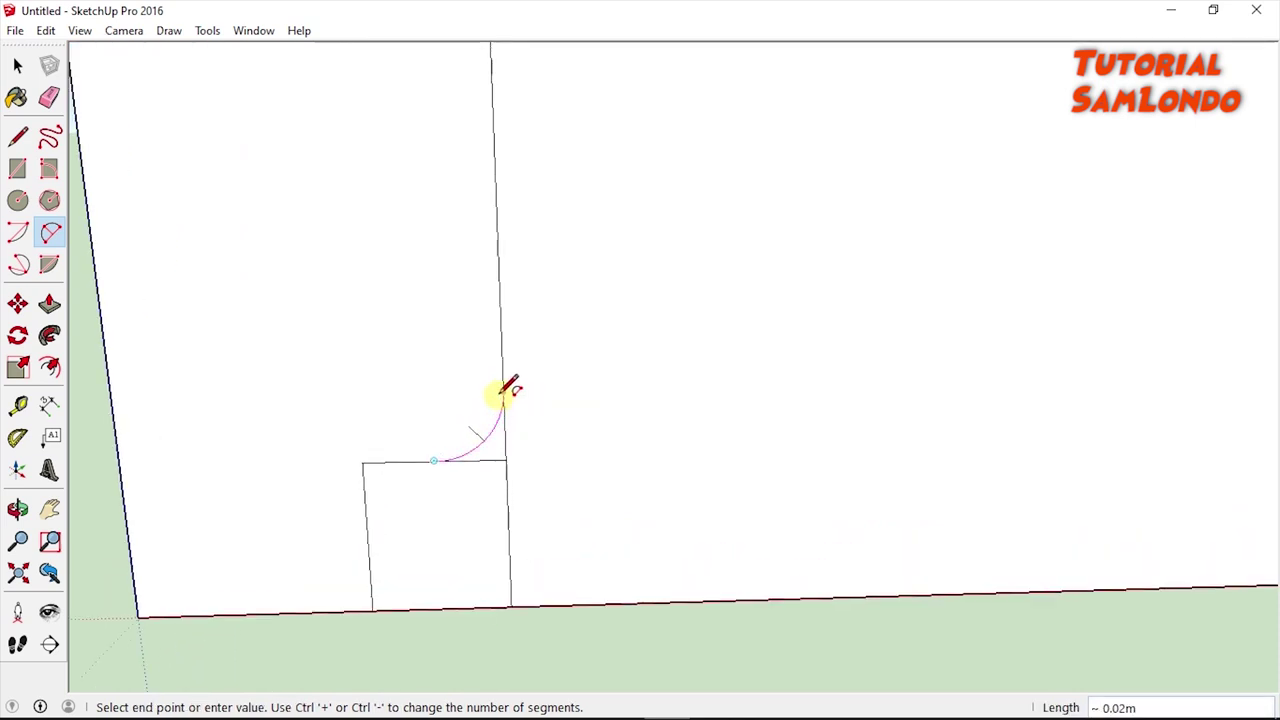
left_click(502, 394)
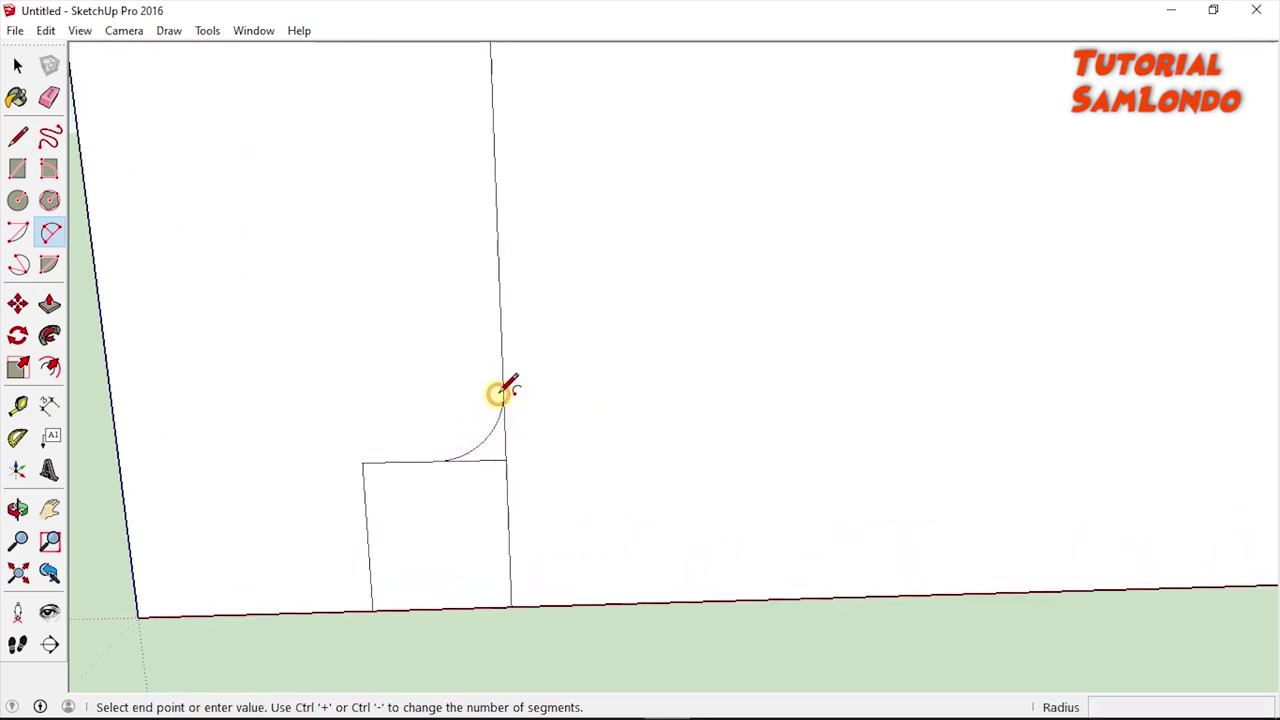
left_click(366, 517)
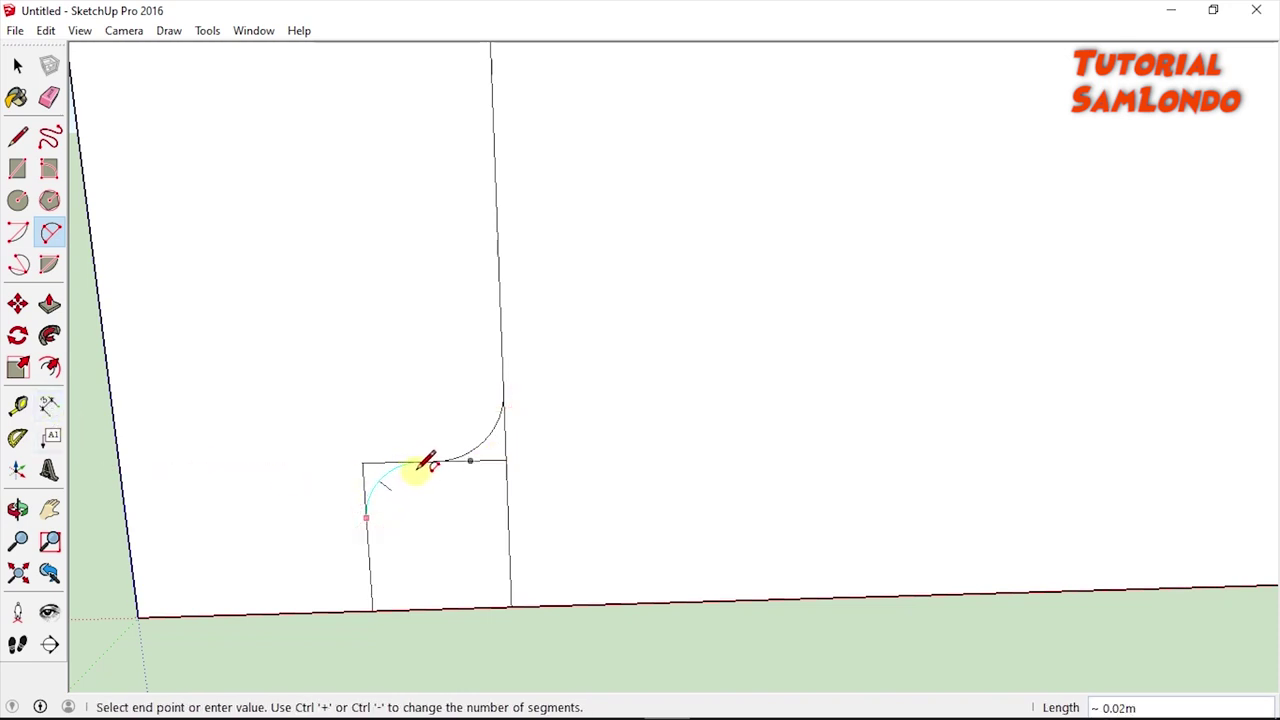
scroll(440, 475, "up", 2)
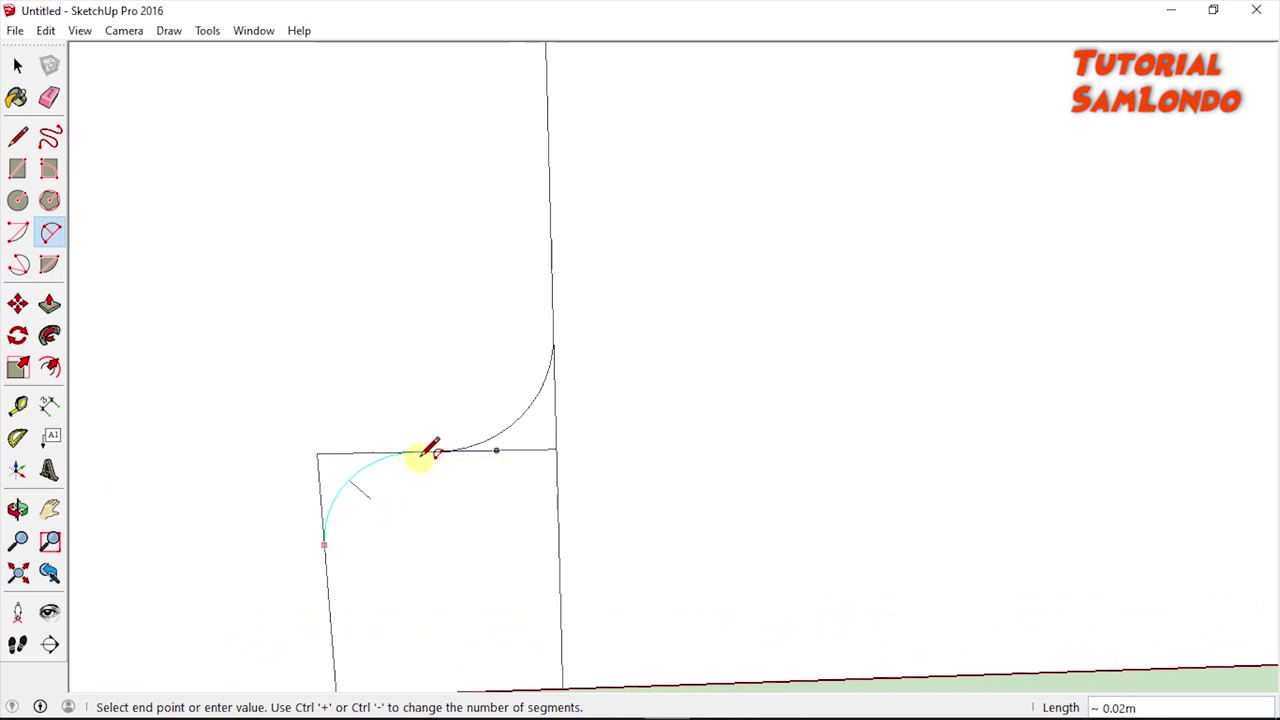
left_click(432, 450)
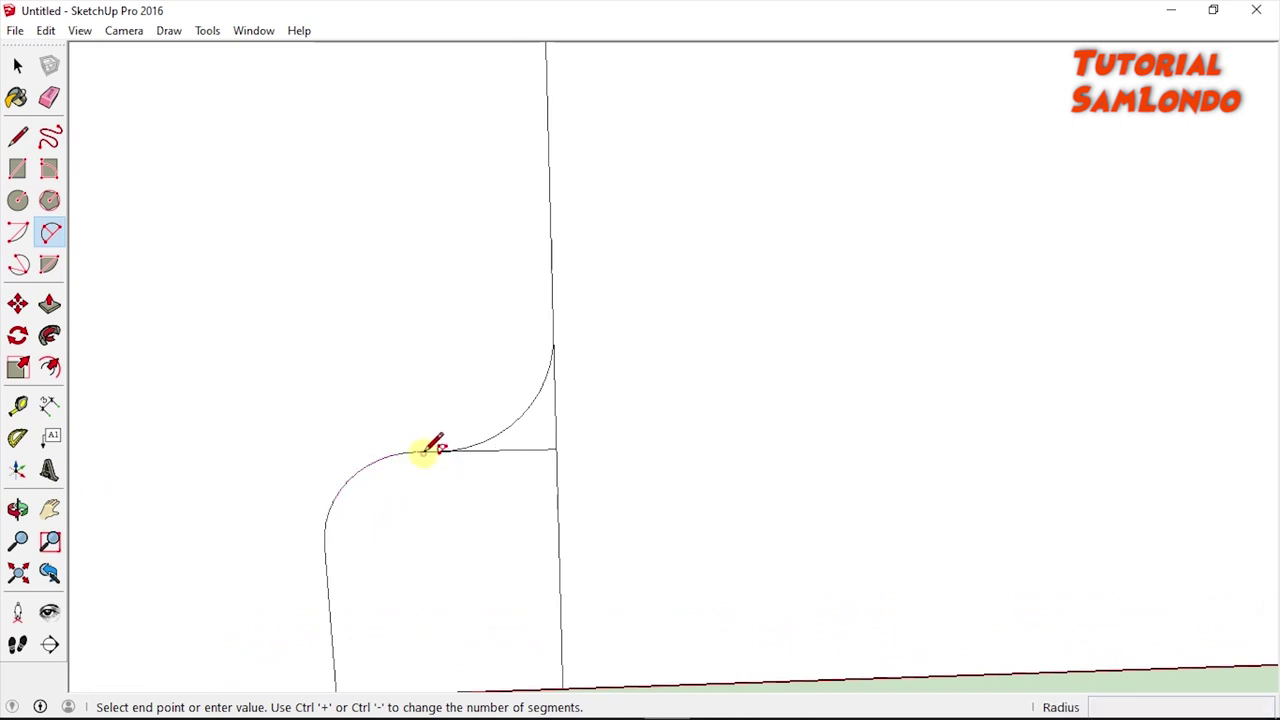
scroll(424, 451, "down", 2)
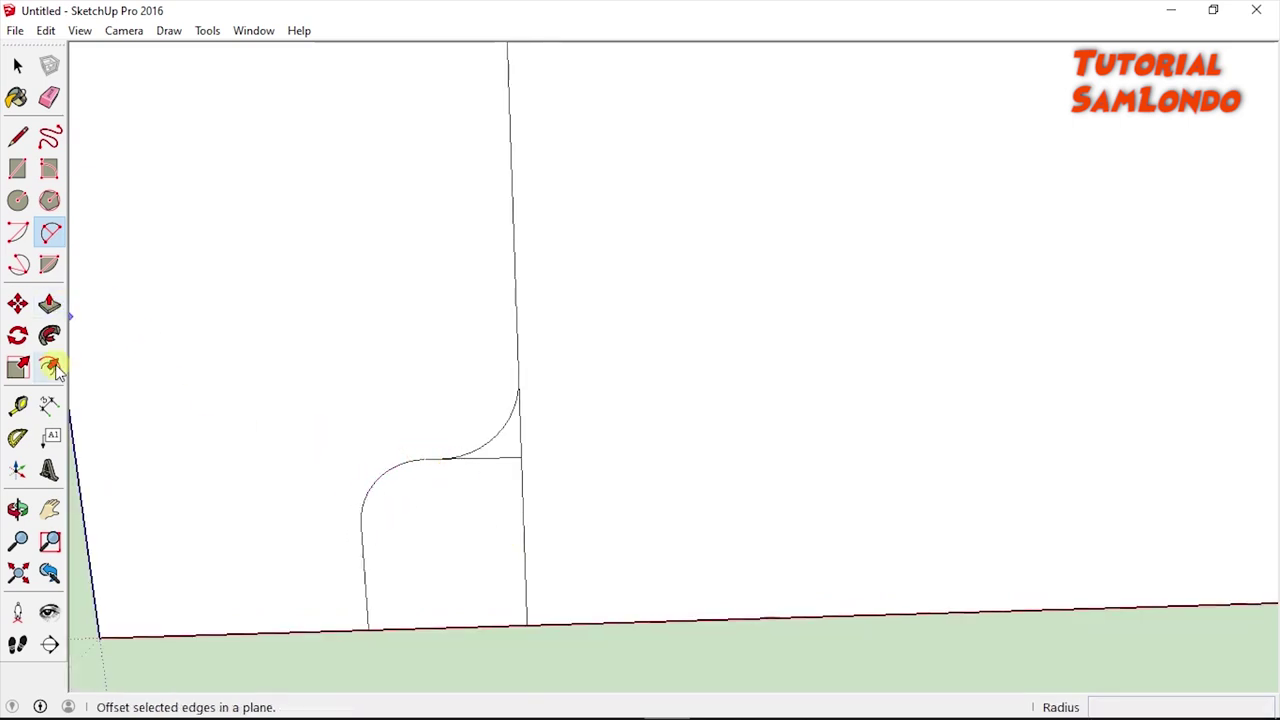
Erase the straight segment beside the S-curve and bring the whole profile into view
left_click(49, 97)
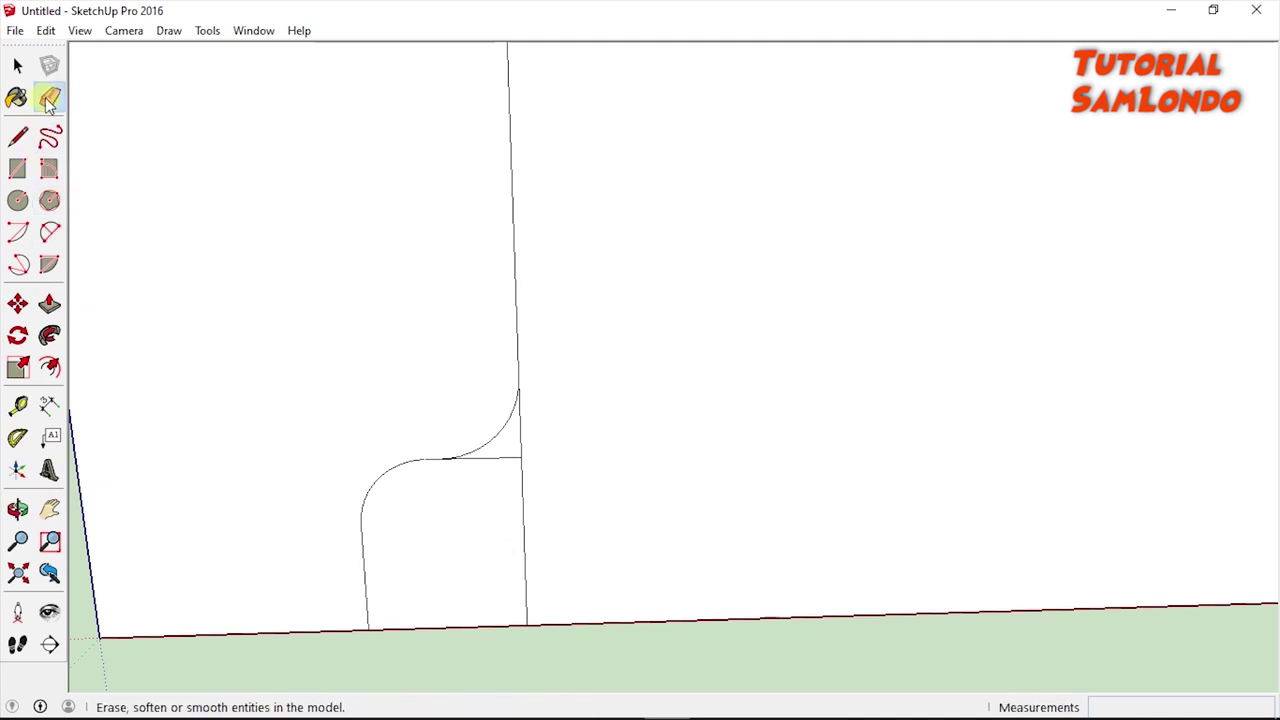
left_click(520, 467)
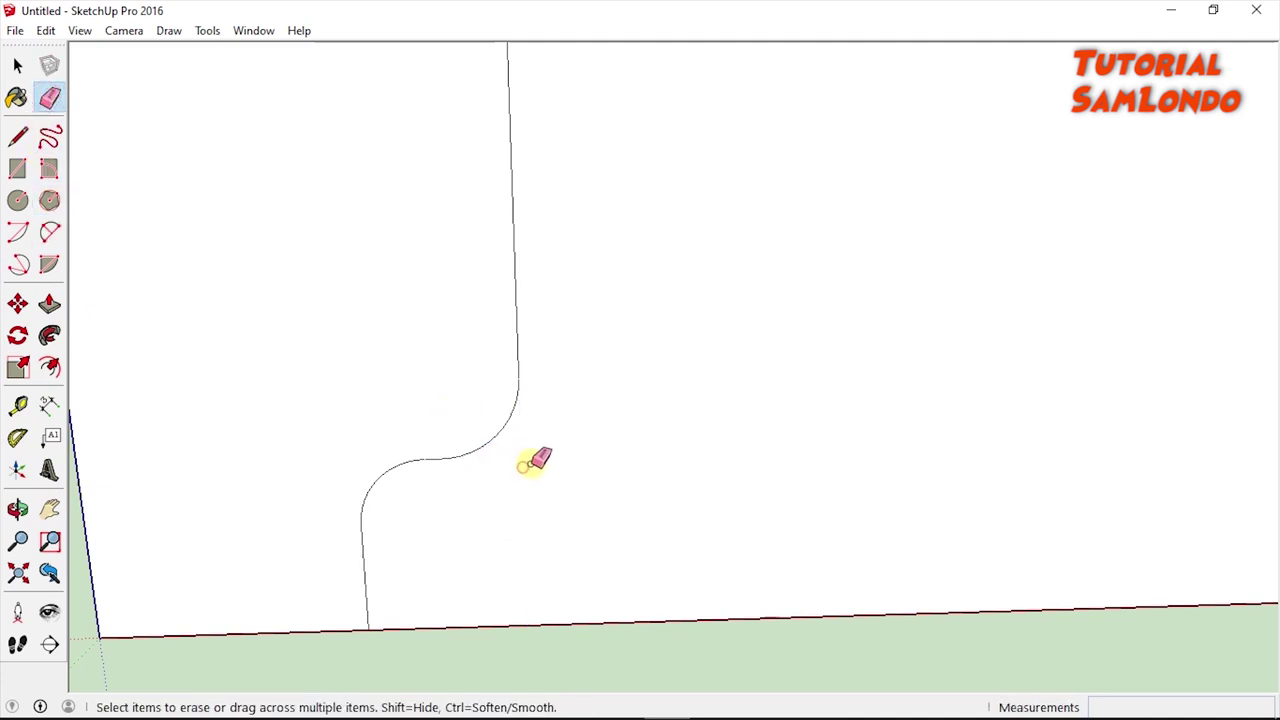
scroll(590, 460, "down", 2)
scroll(690, 460, "down", 2)
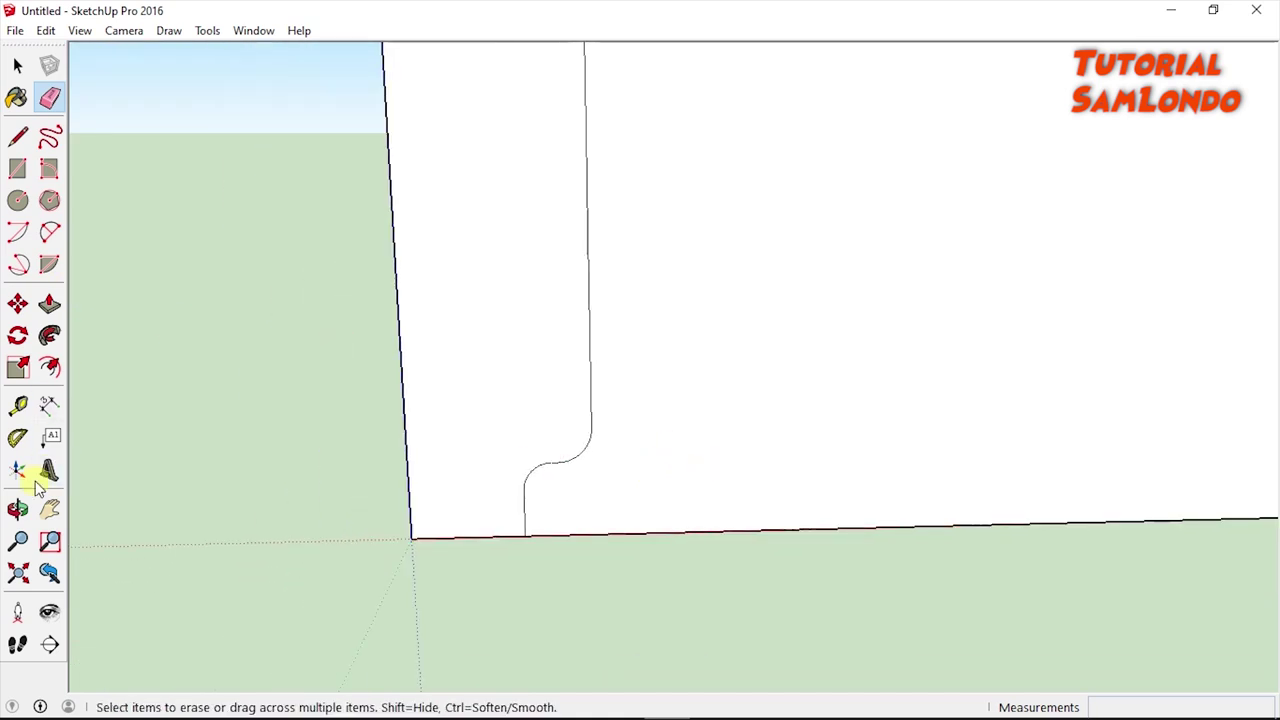
left_click(49, 509)
mouse_move(755, 289)
left_mouse_down()
mouse_move(583, 460)
mouse_move(622, 425)
left_mouse_up()
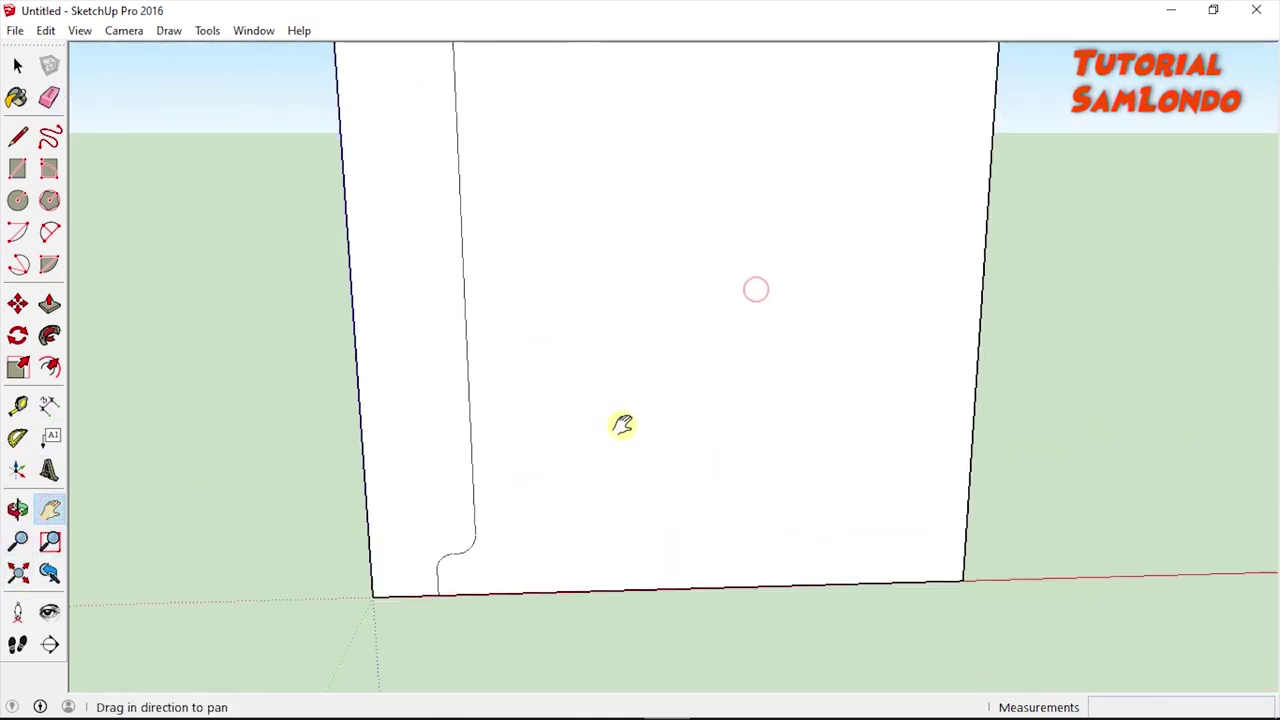
scroll(660, 400, "down", 2)
left_click_drag(694, 374, 594, 668)
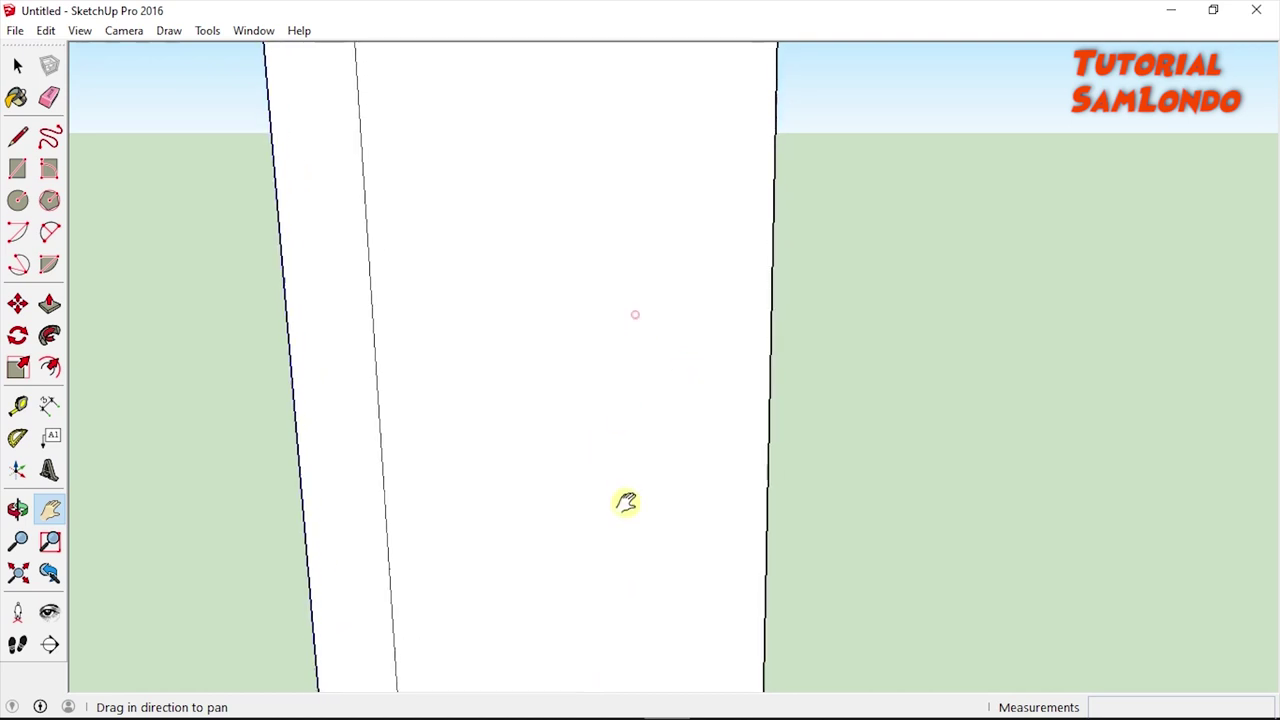
scroll(597, 397, "down", 3)
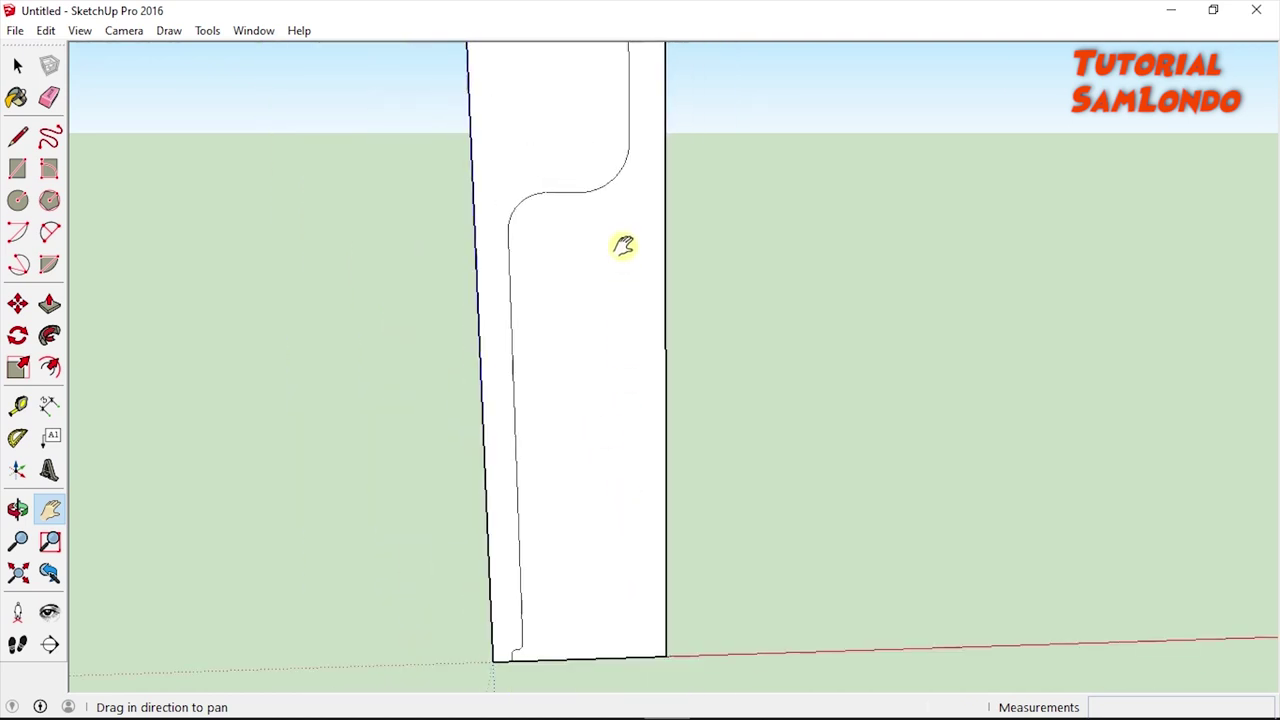
left_click_drag(623, 245, 571, 463)
scroll(550, 230, "up", 2)
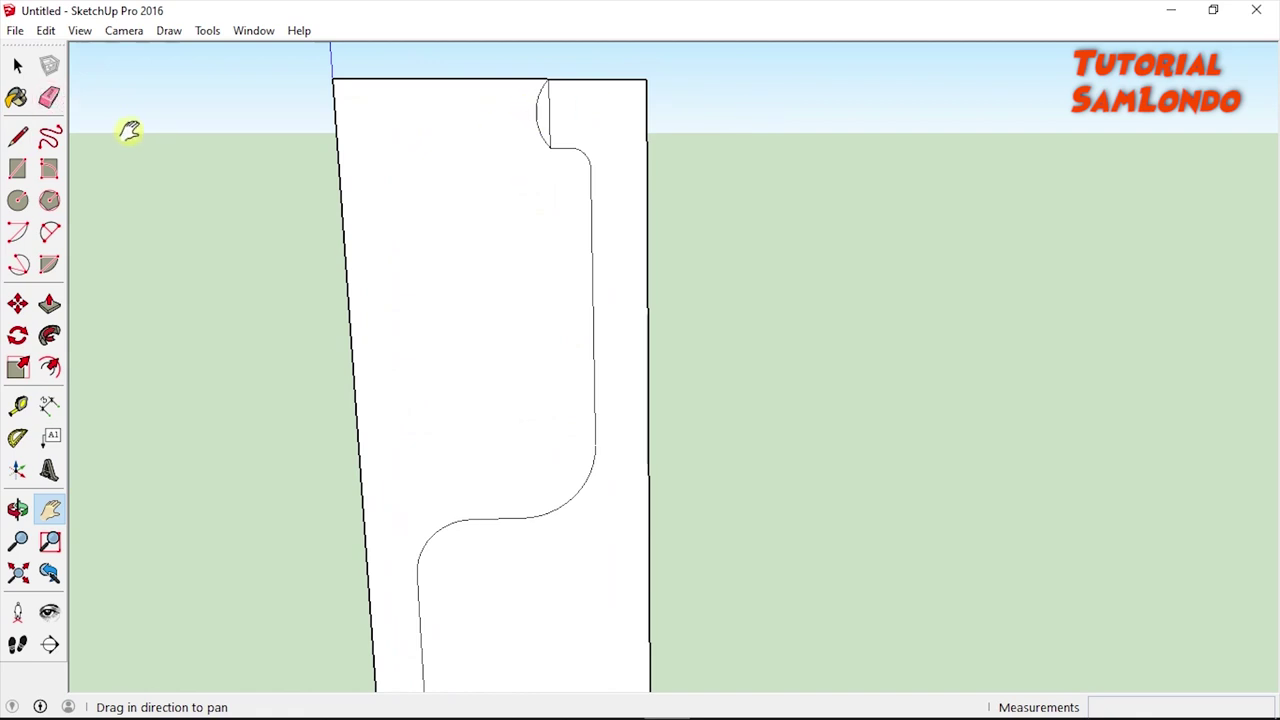
Erase the straight edge inside the top arc and the stray edge at the profile's top
left_click(50, 97)
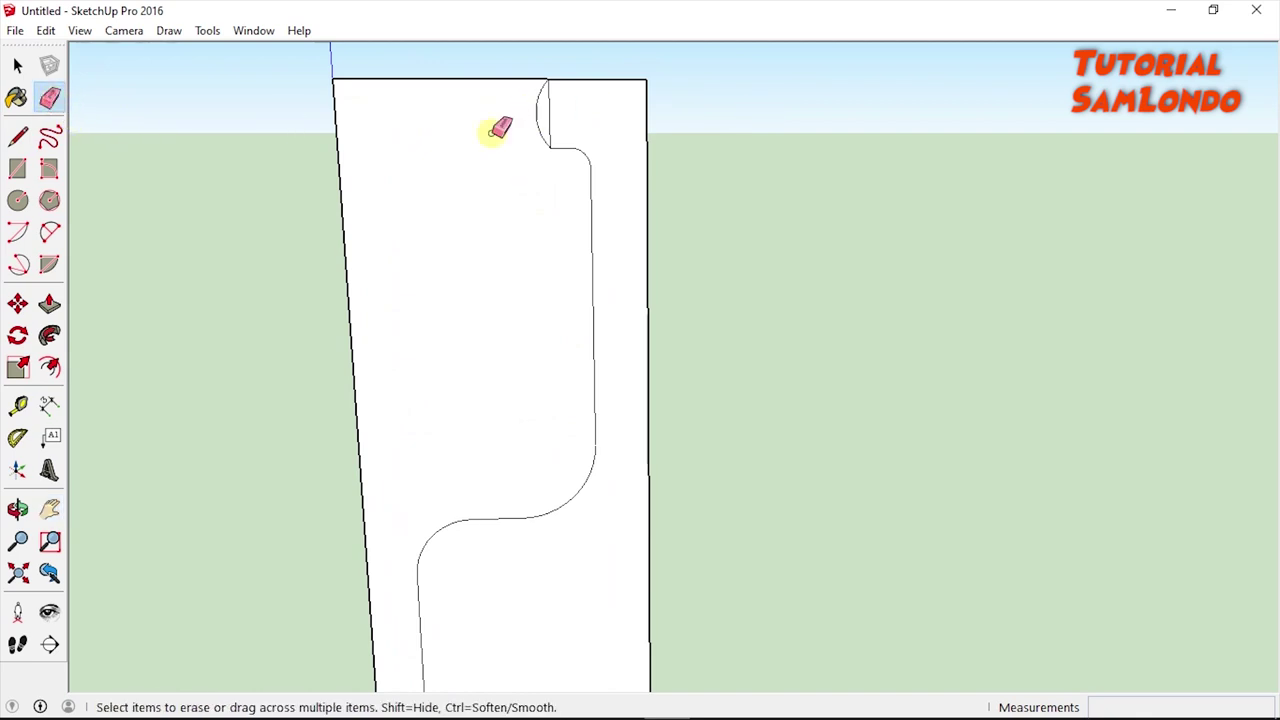
left_click(549, 122)
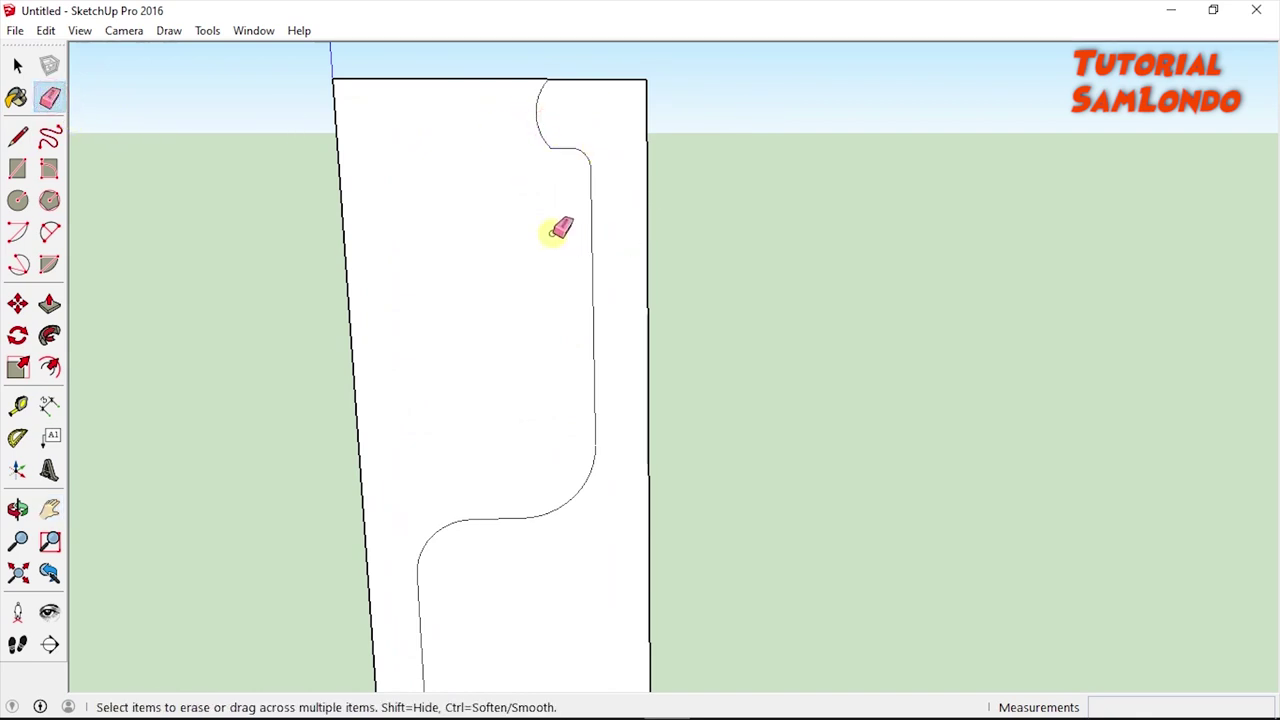
scroll(600, 51, "down", 1)
scroll(600, 194, "up", 1)
scroll(604, 196, "down", 4)
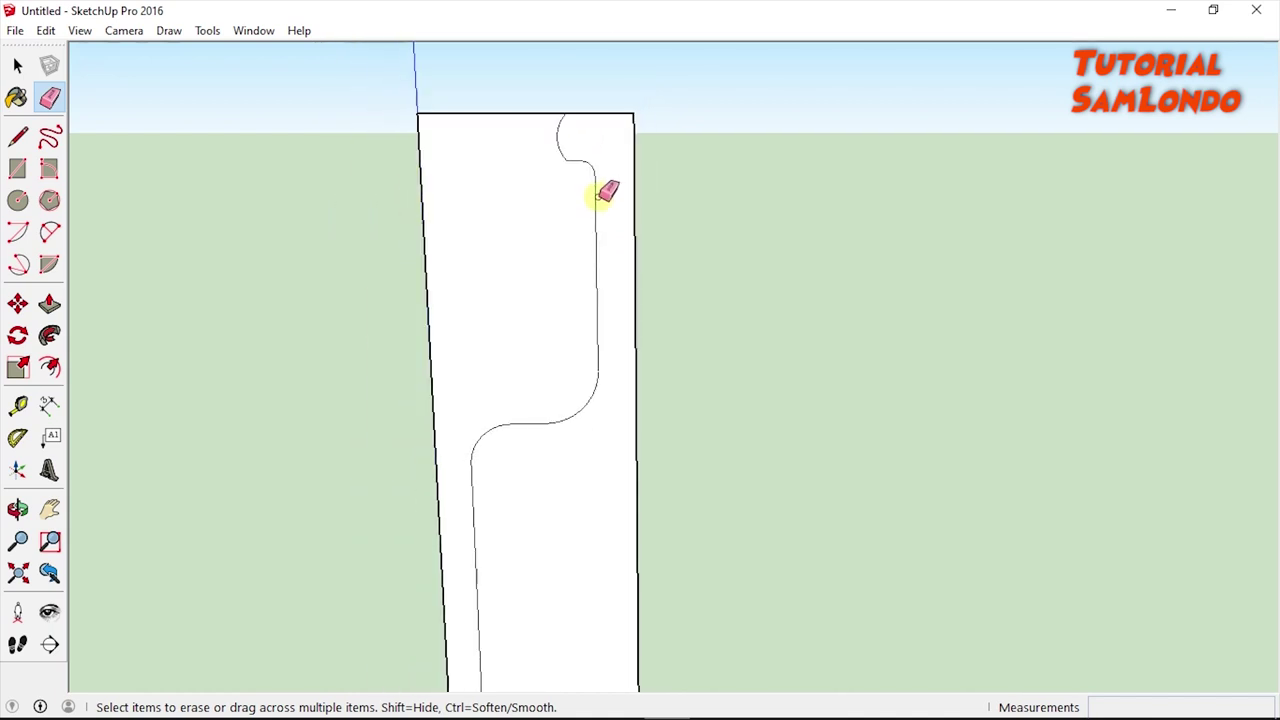
left_click(421, 184)
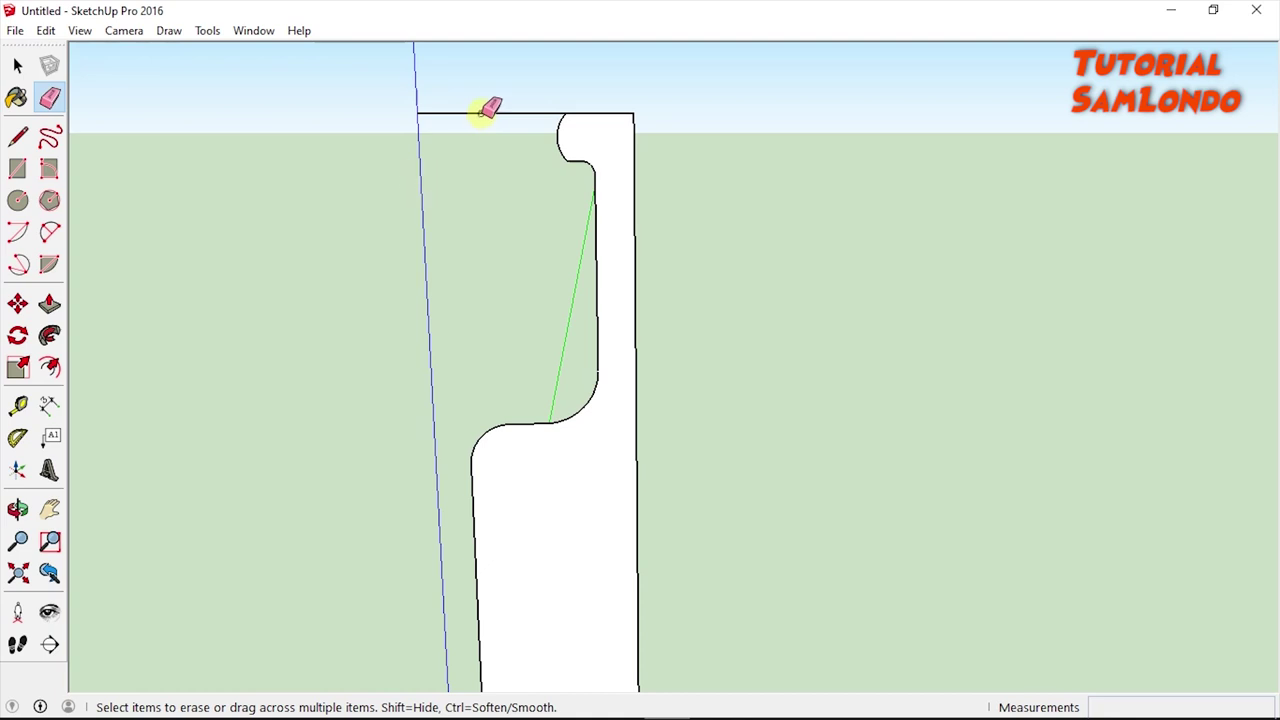
scroll(888, 390, "down", 3)
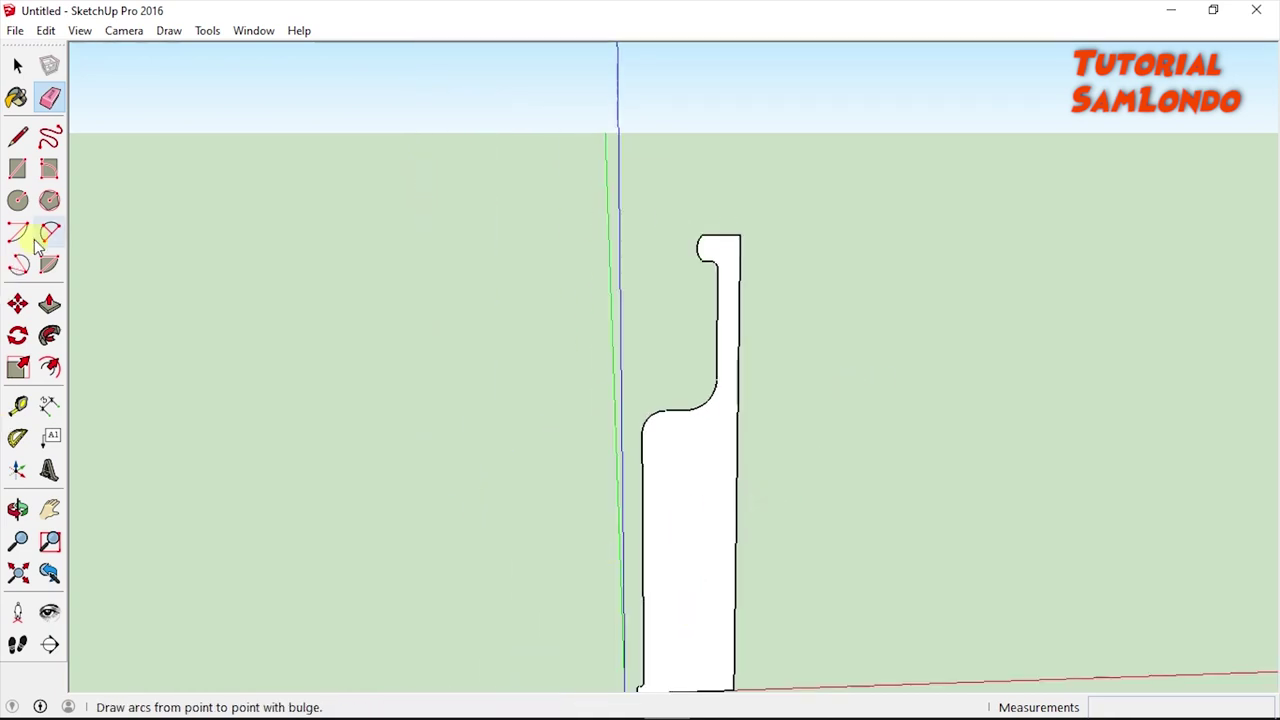
Reposition the view over the cleaned profile and return to the Select tool
left_click(50, 509)
mouse_move(920, 647)
left_mouse_down()
mouse_move(831, 486)
mouse_move(578, 449)
left_mouse_up()
scroll(491, 483, "up", 3)
scroll(487, 483, "up", 2)
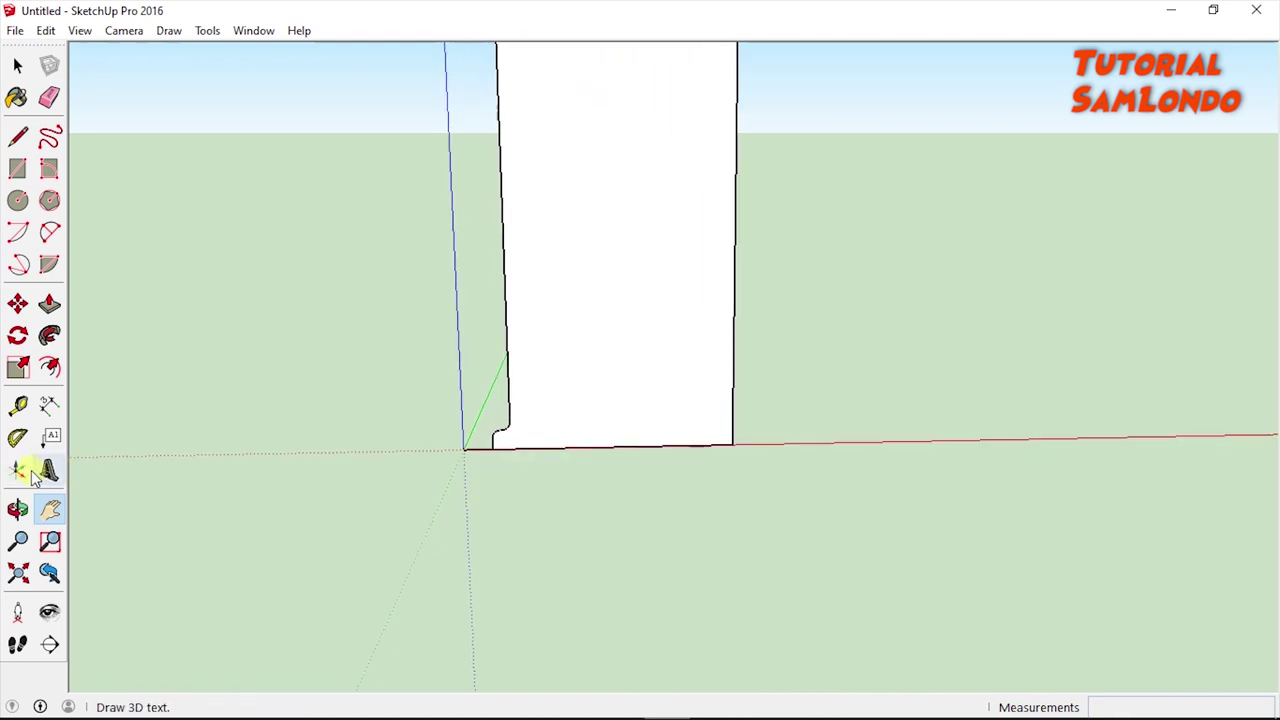
left_click(49, 97)
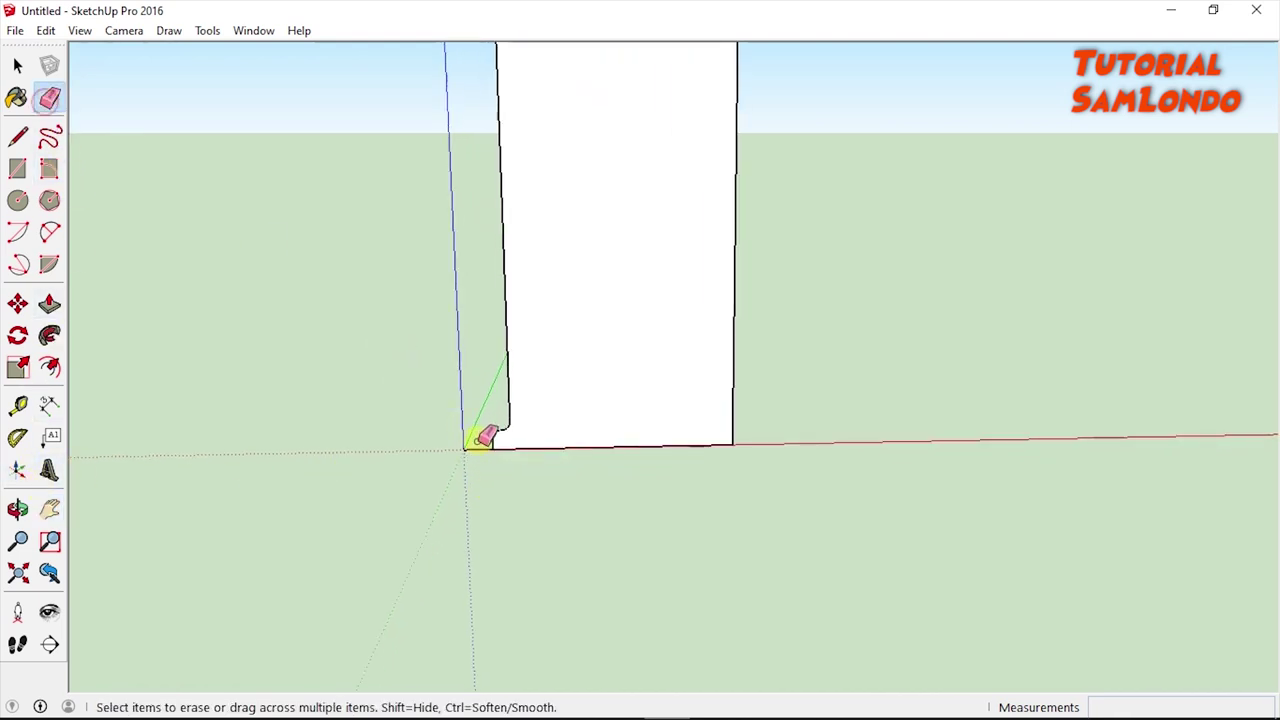
scroll(614, 423, "down", 1)
scroll(657, 400, "down", 2)
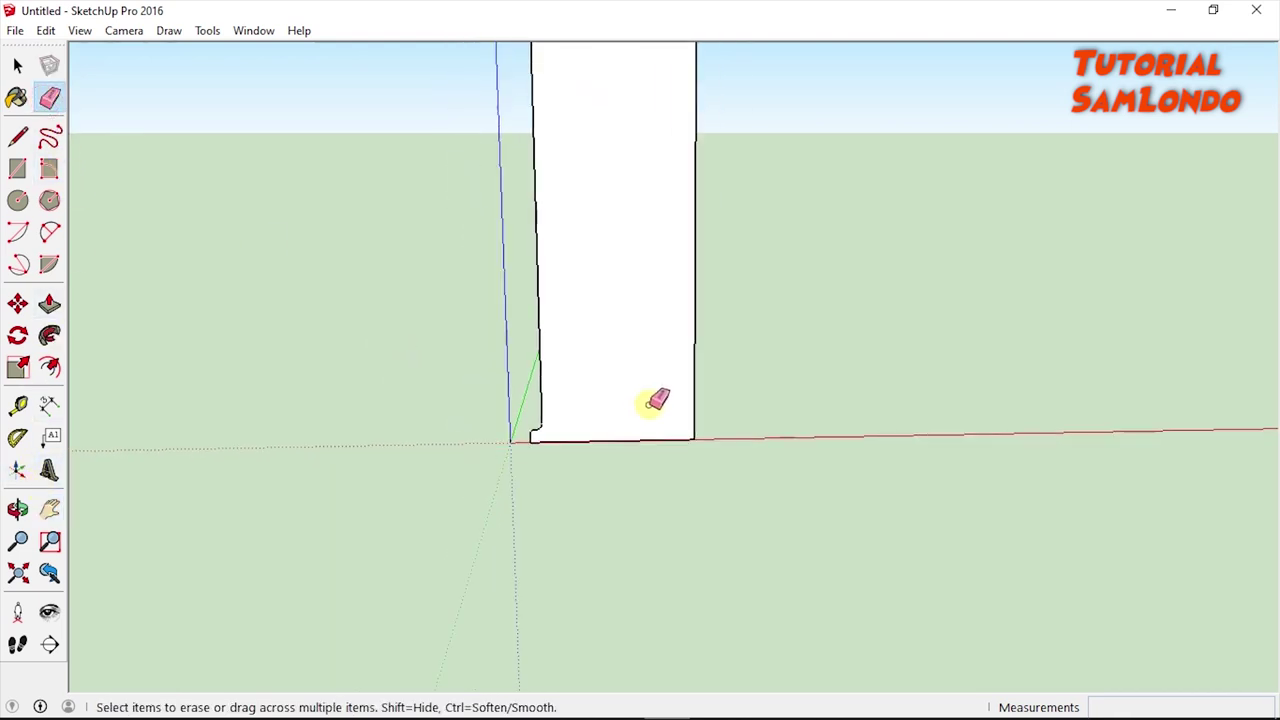
scroll(689, 363, "down", 2)
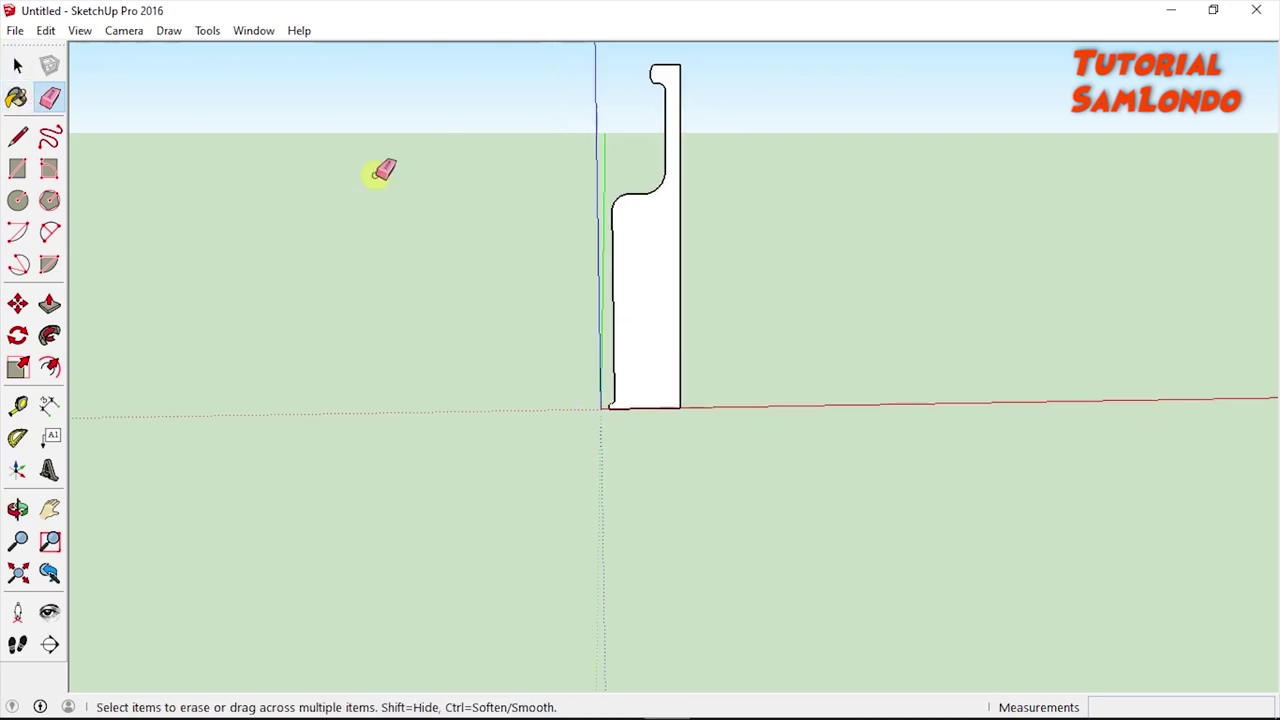
left_click(18, 68)
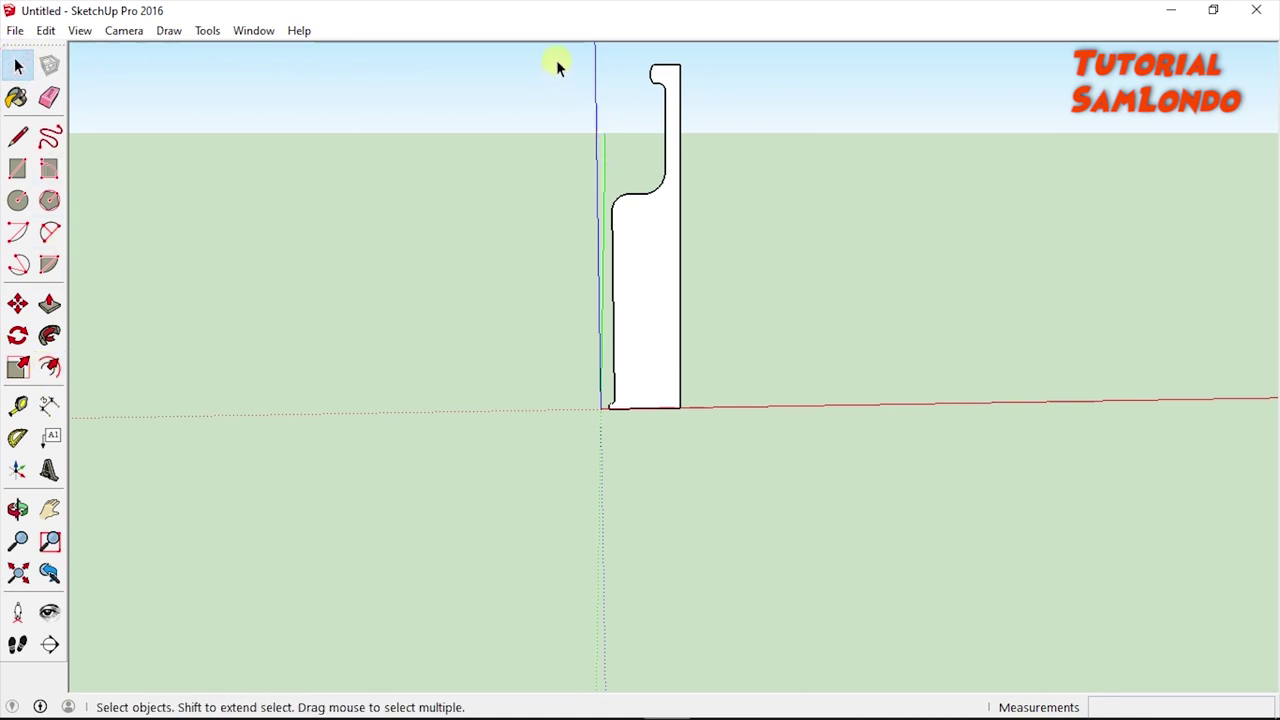
Select the whole profile and offset its outline about 0.01 m inward as a thin wall
left_click_drag(557, 50, 753, 437)
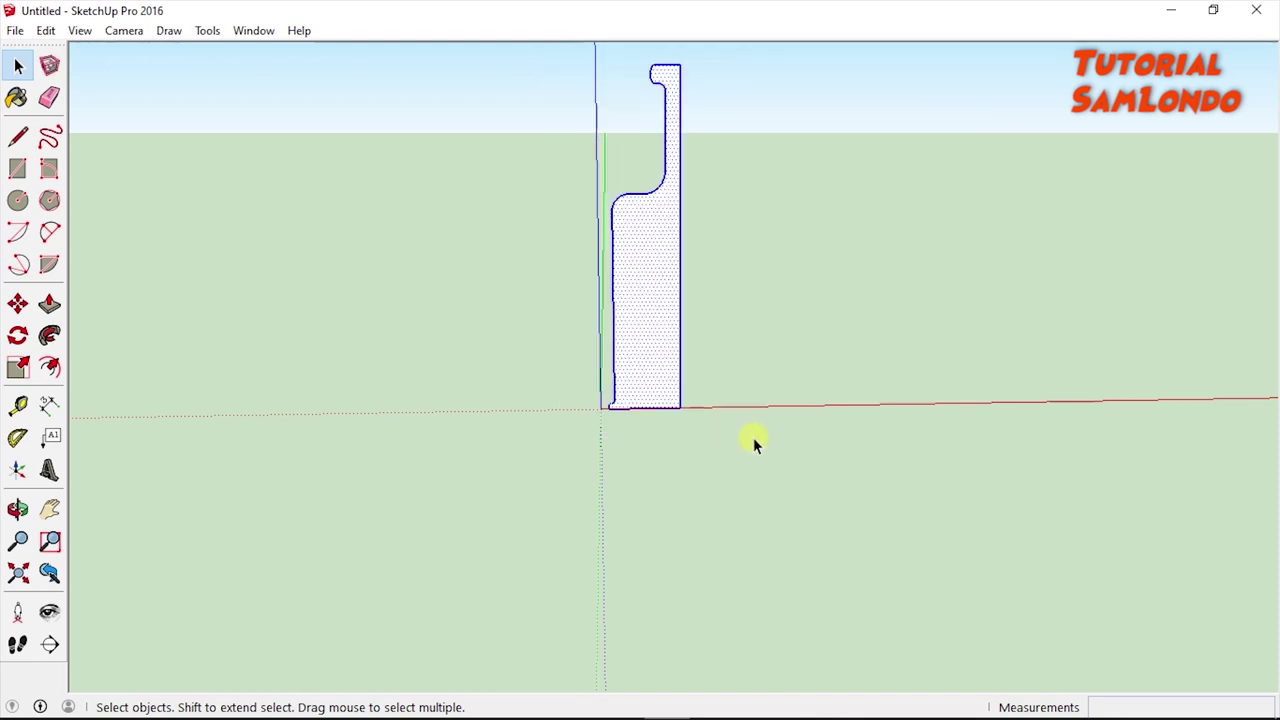
left_click(50, 367)
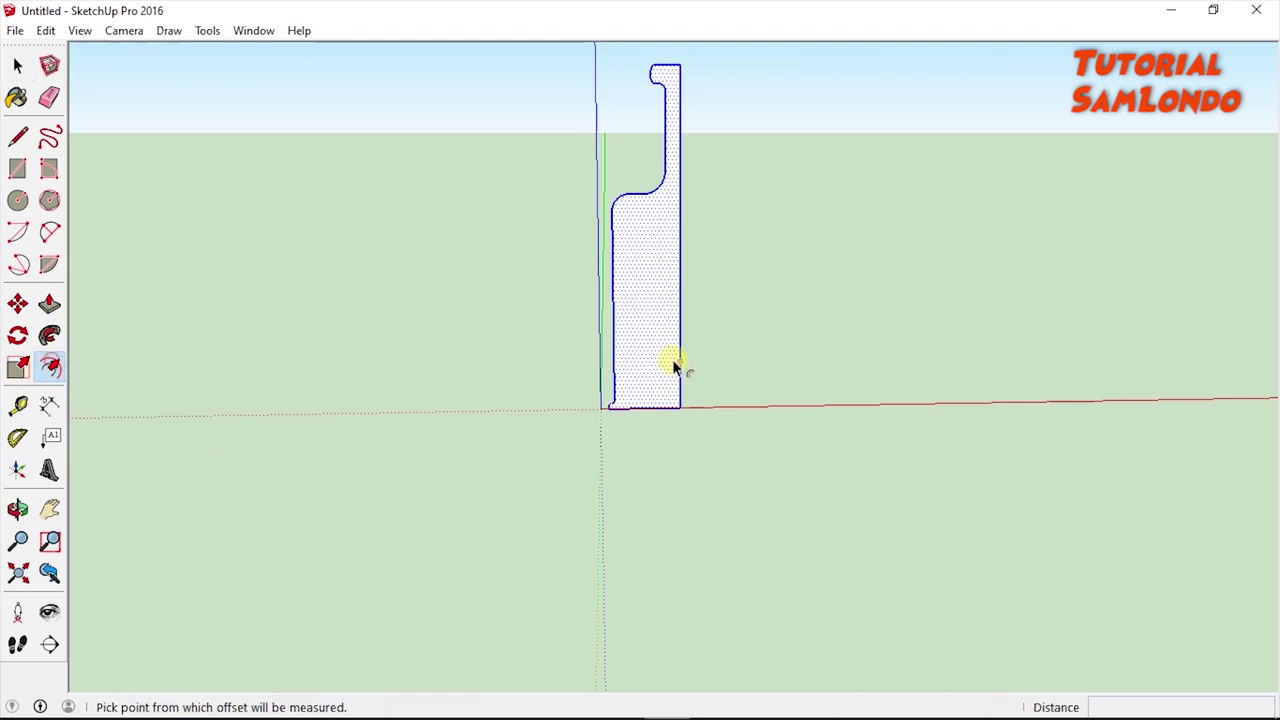
scroll(650, 300, "up", 1)
scroll(610, 435, "up", 2)
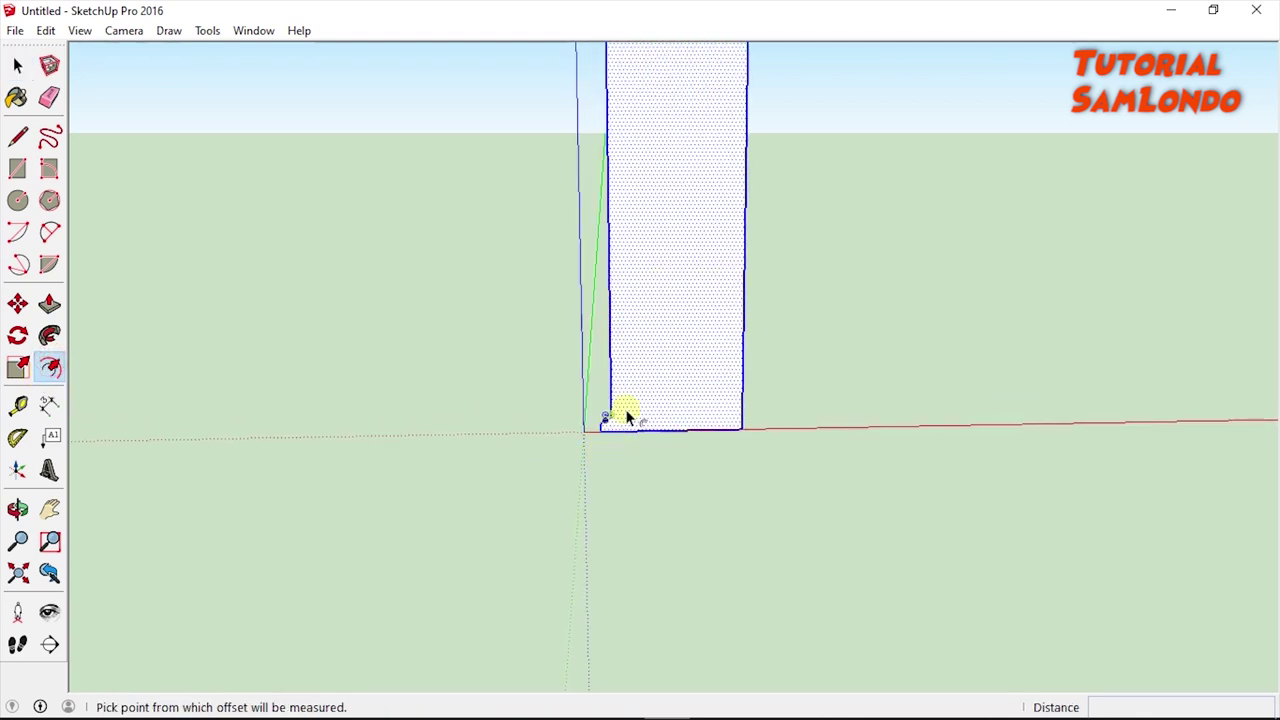
left_click(613, 352)
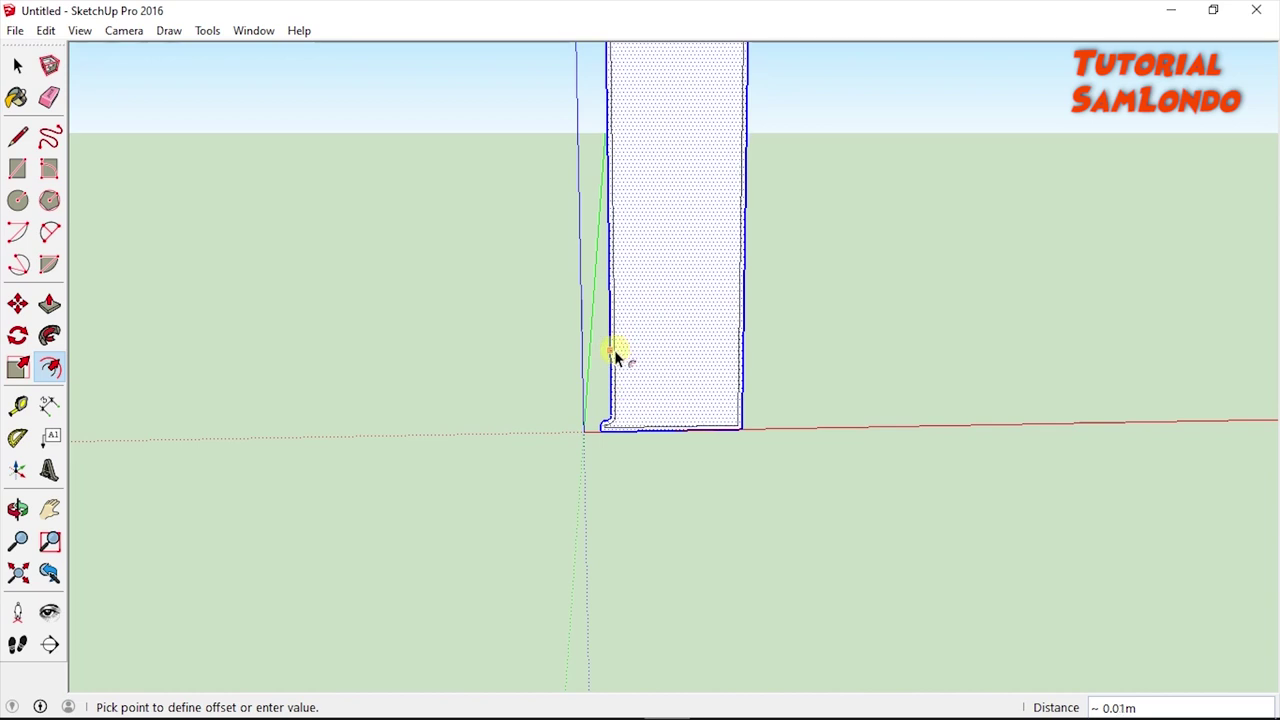
left_click(615, 360)
scroll(620, 440, "up", 1)
scroll(610, 430, "up", 1)
scroll(597, 412, "up", 2)
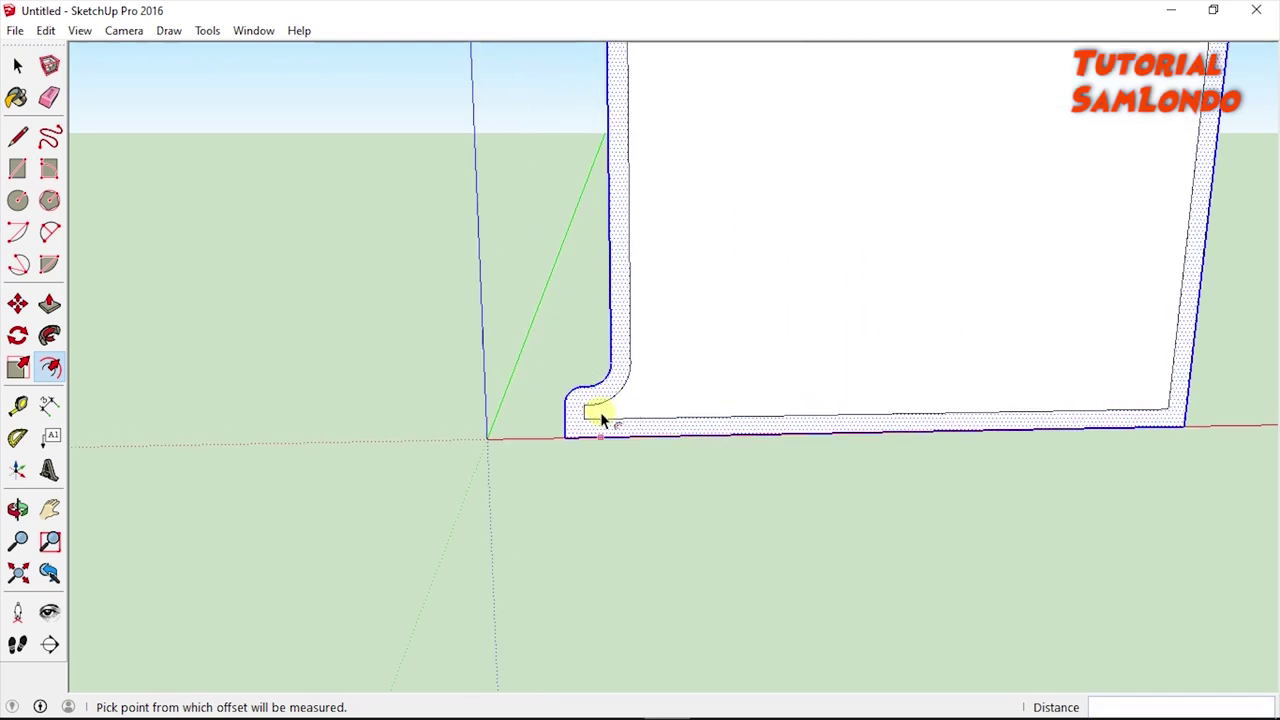
scroll(600, 419, "up", 1)
scroll(630, 406, "down", 1)
scroll(720, 380, "down", 2)
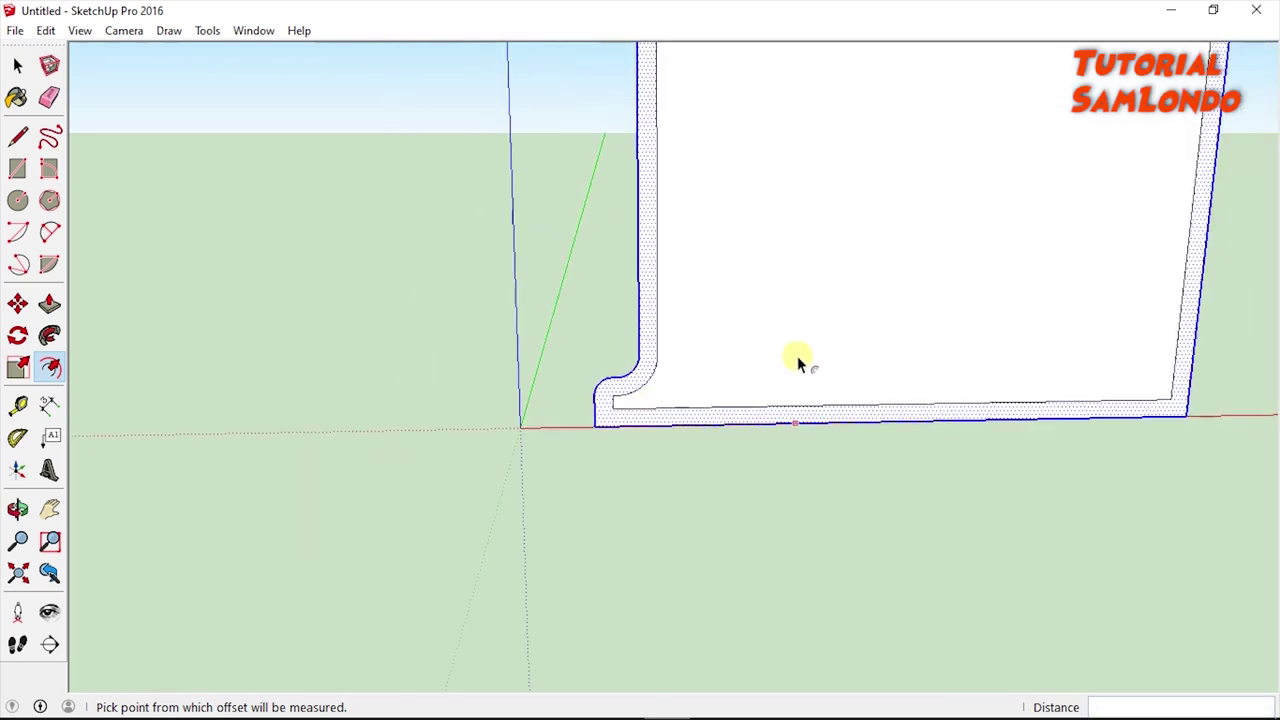
scroll(797, 356, "down", 3)
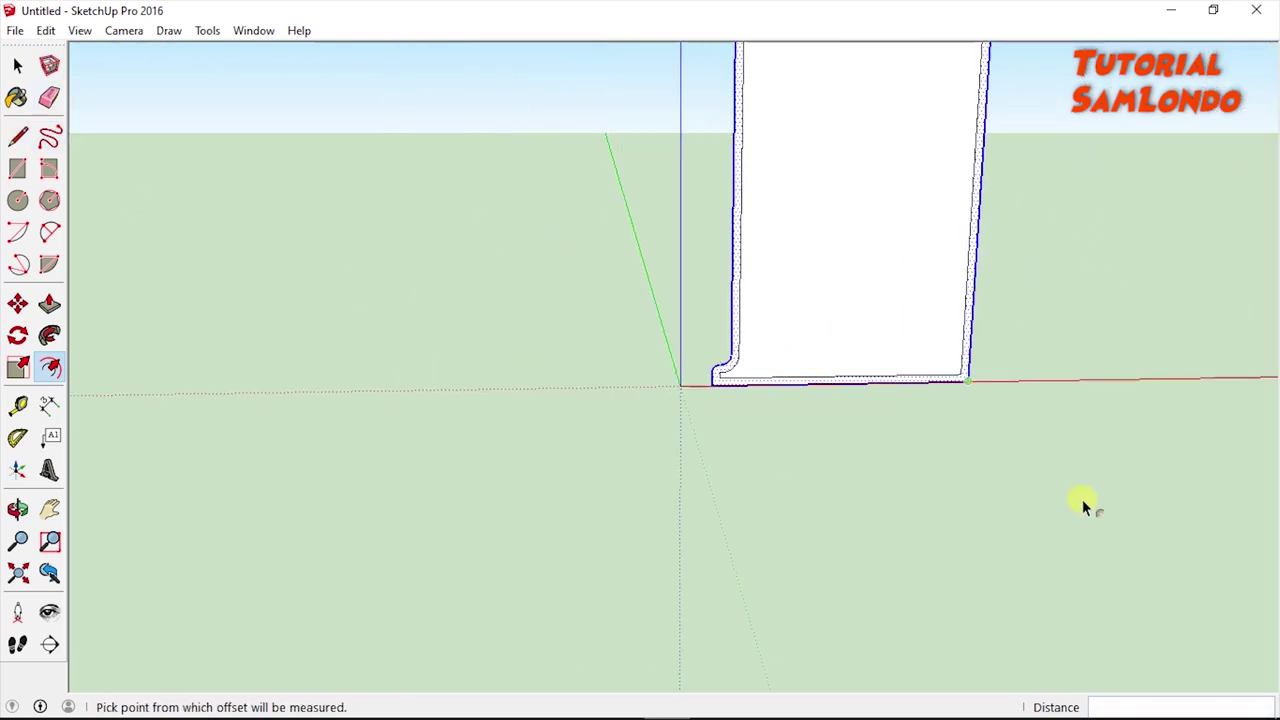
scroll(957, 395, "up", 1)
scroll(960, 394, "up", 2)
scroll(957, 395, "up", 2)
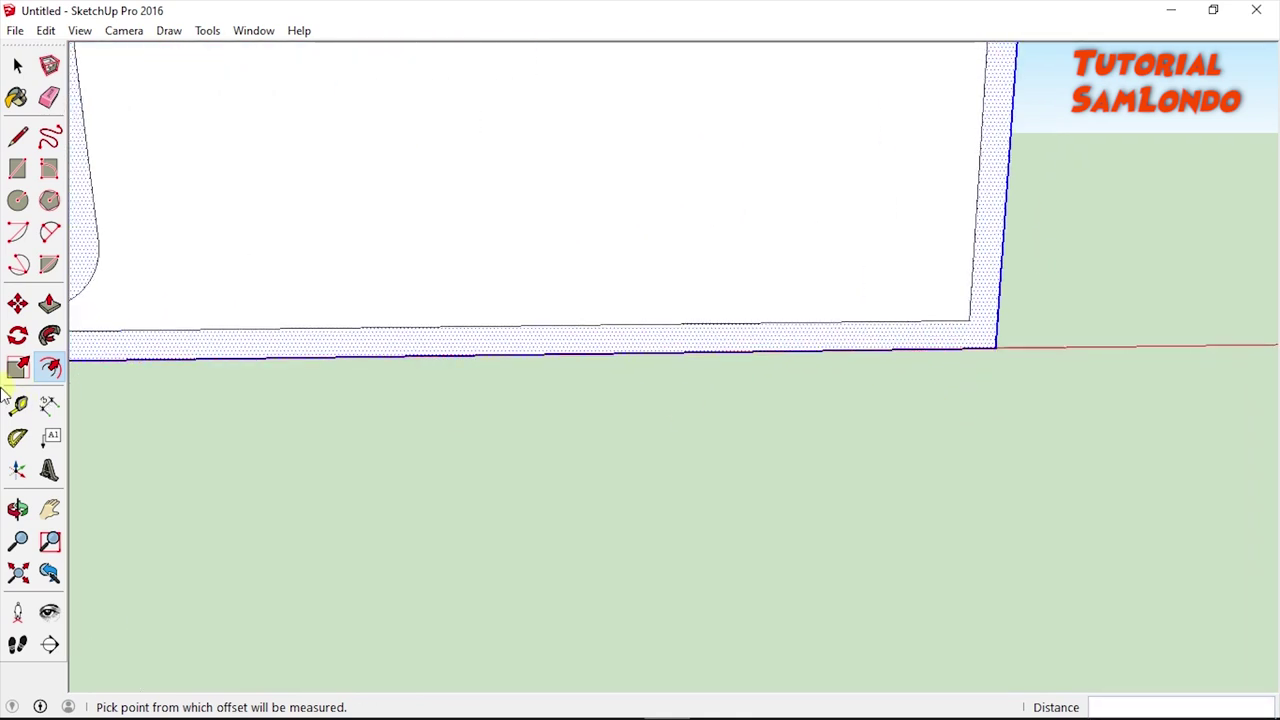
Draw a line across the wall band from the inner to outer bottom-right corner
left_click(18, 509)
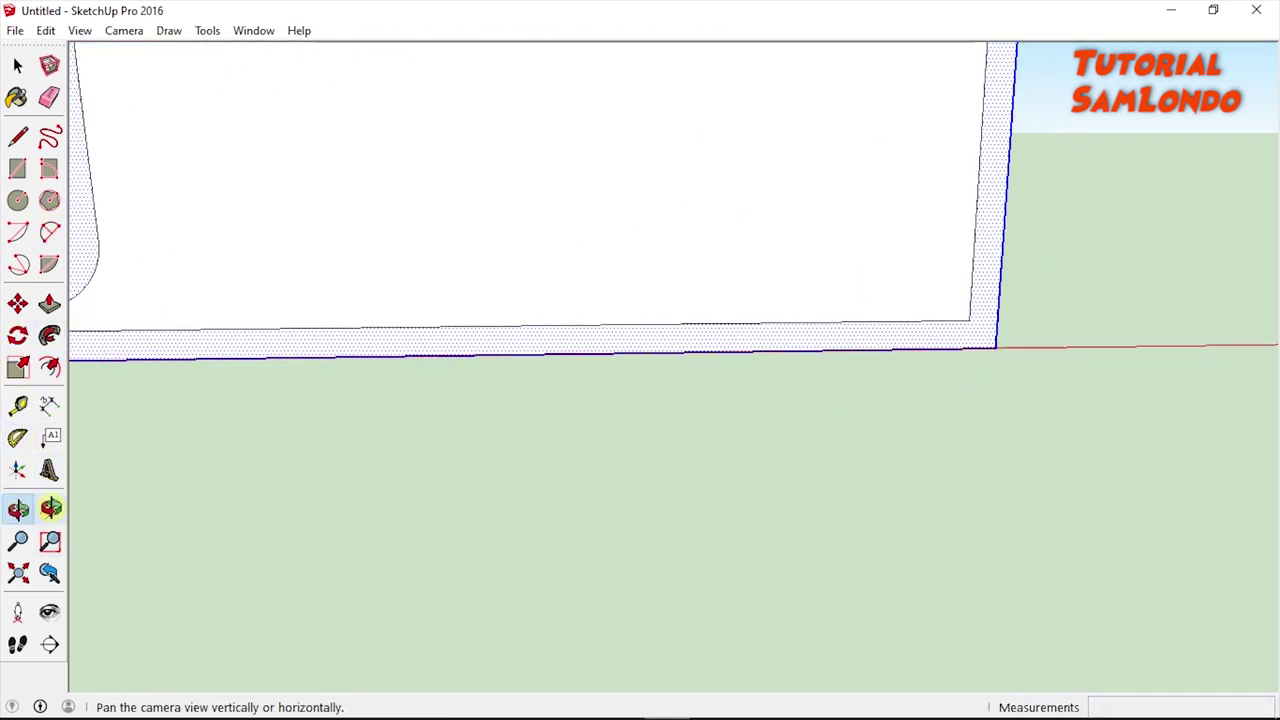
mouse_move(933, 437)
left_mouse_down()
mouse_move(814, 418)
mouse_move(814, 432)
left_mouse_up()
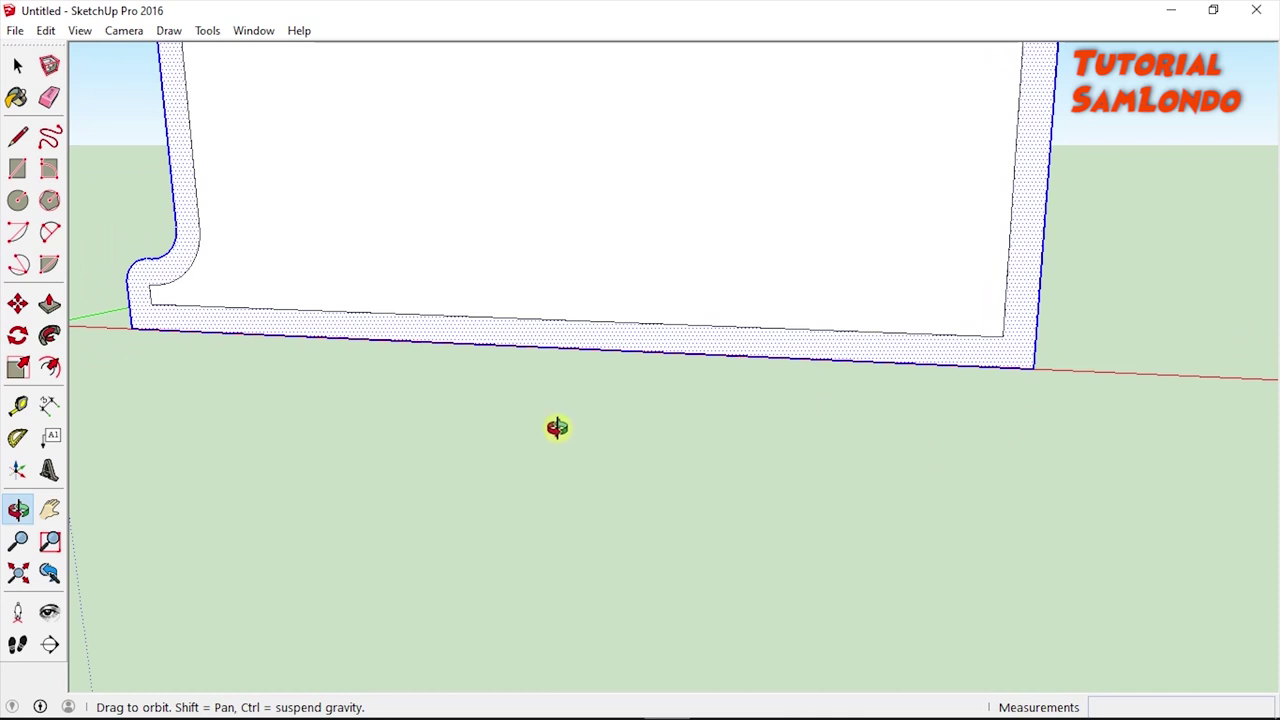
left_click(18, 137)
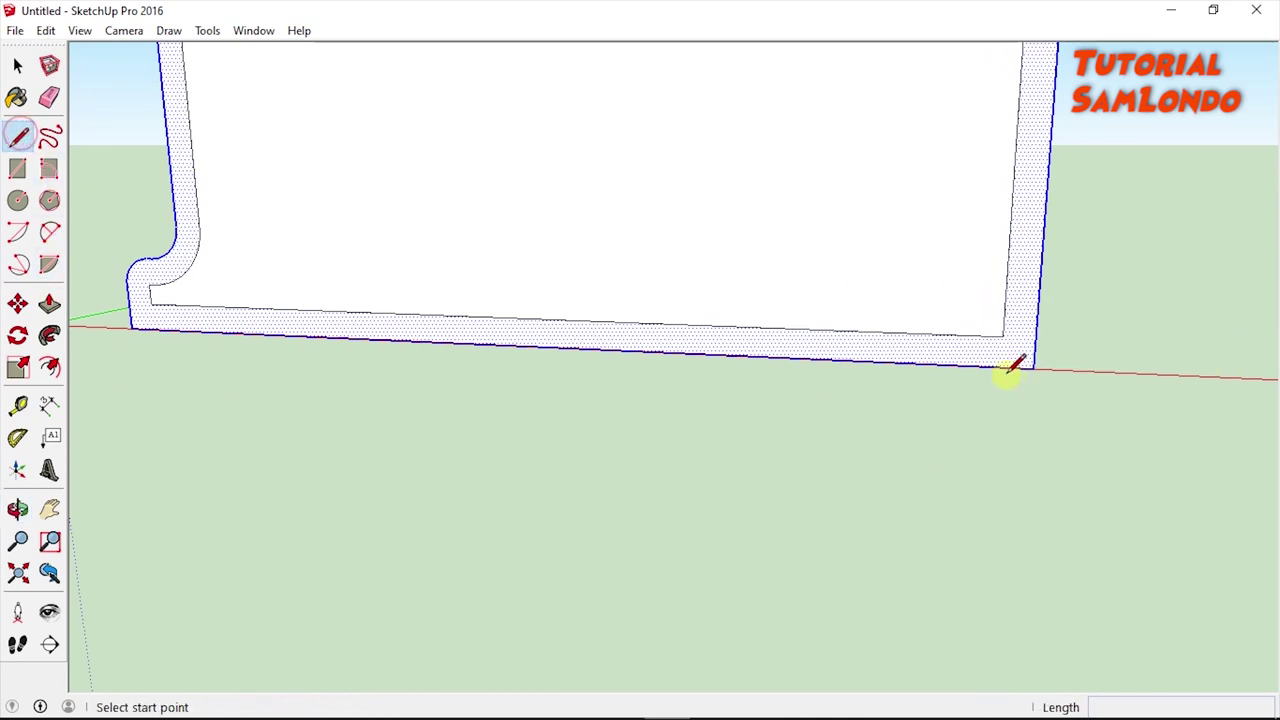
left_click(1003, 336)
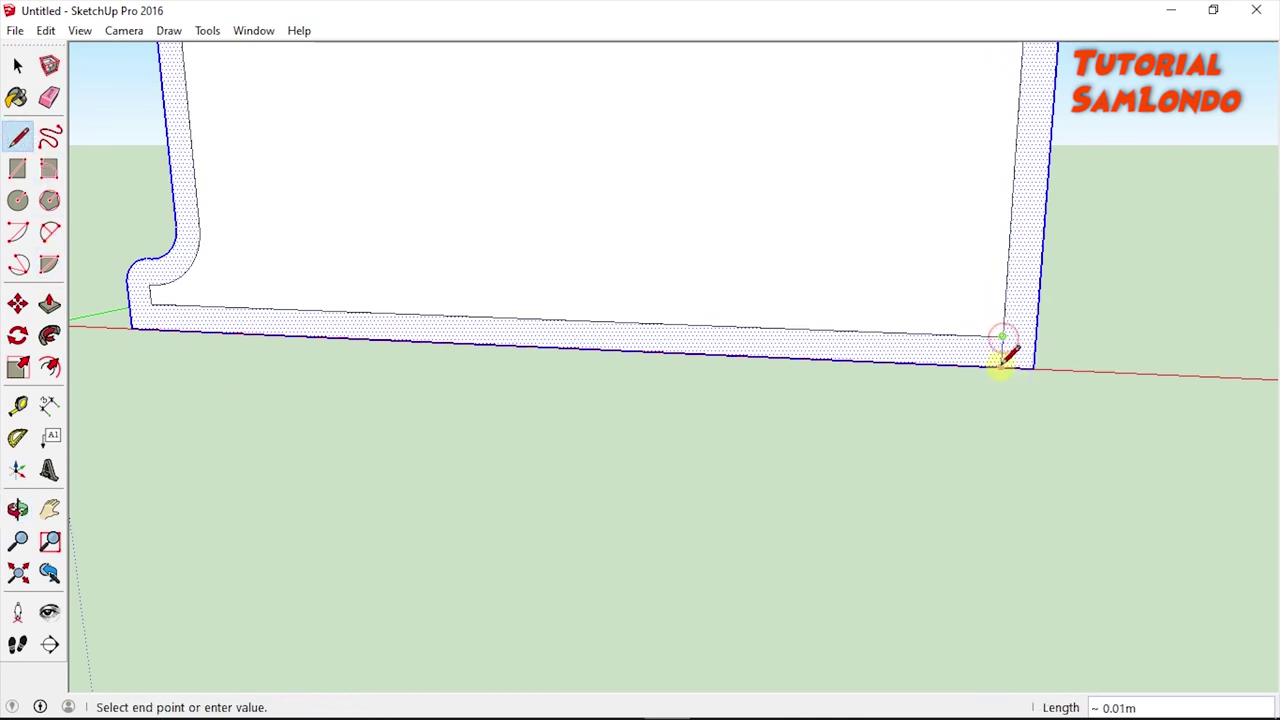
left_click(1003, 367)
scroll(1034, 368, "down", 1)
scroll(1034, 368, "down", 1)
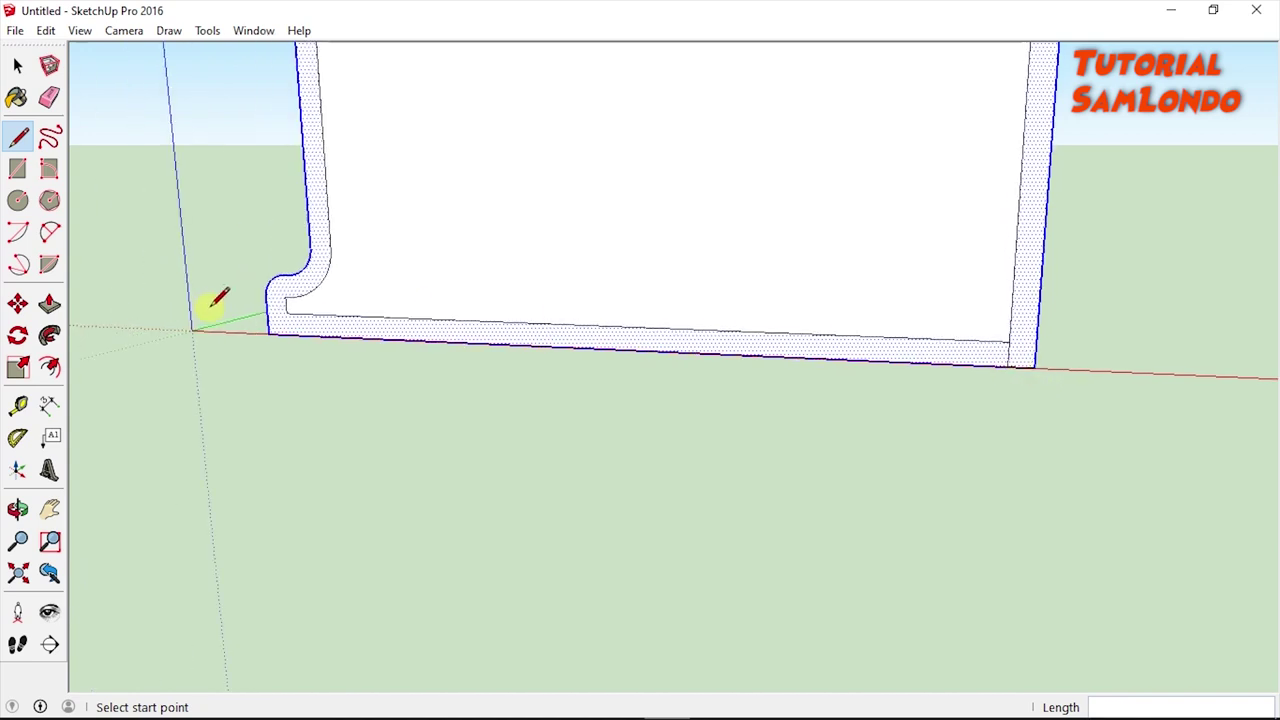
Draw a 0.01 m line across the wall band at the top-left corner of the lip
left_click(50, 509)
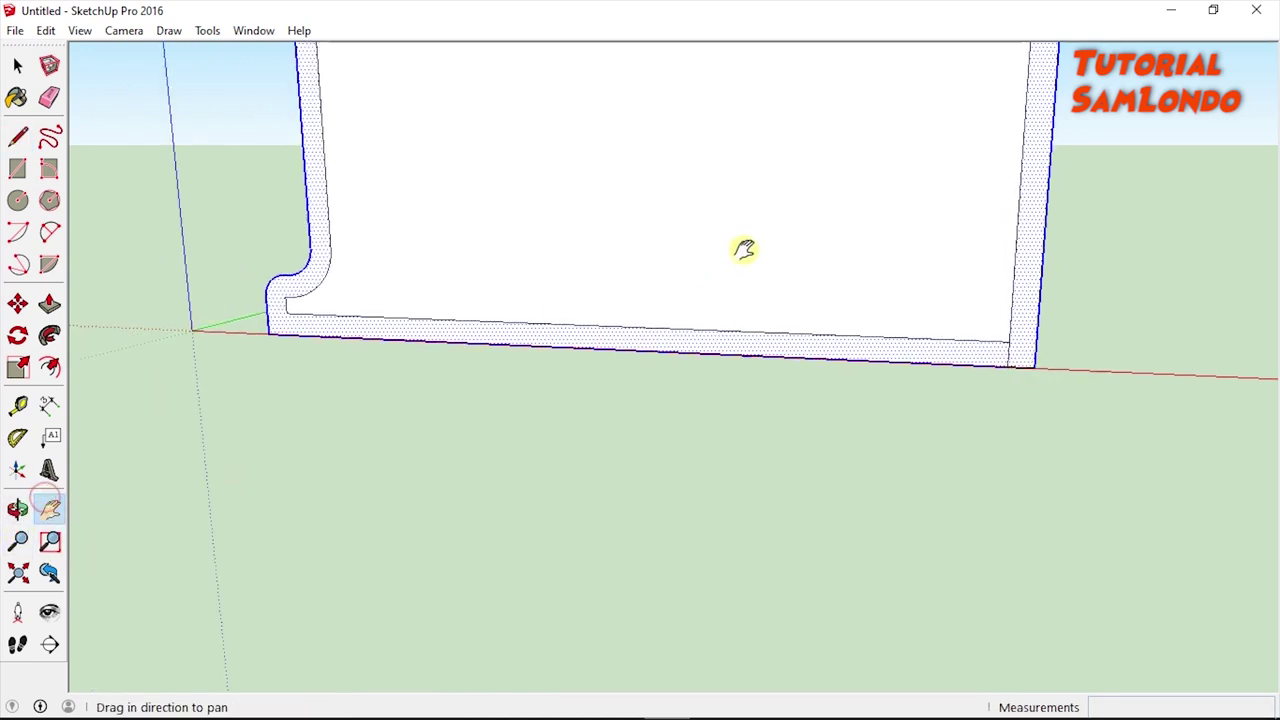
left_click_drag(794, 208, 723, 437)
scroll(740, 410, "down", 2)
scroll(700, 280, "down", 1)
left_click_drag(643, 157, 720, 460)
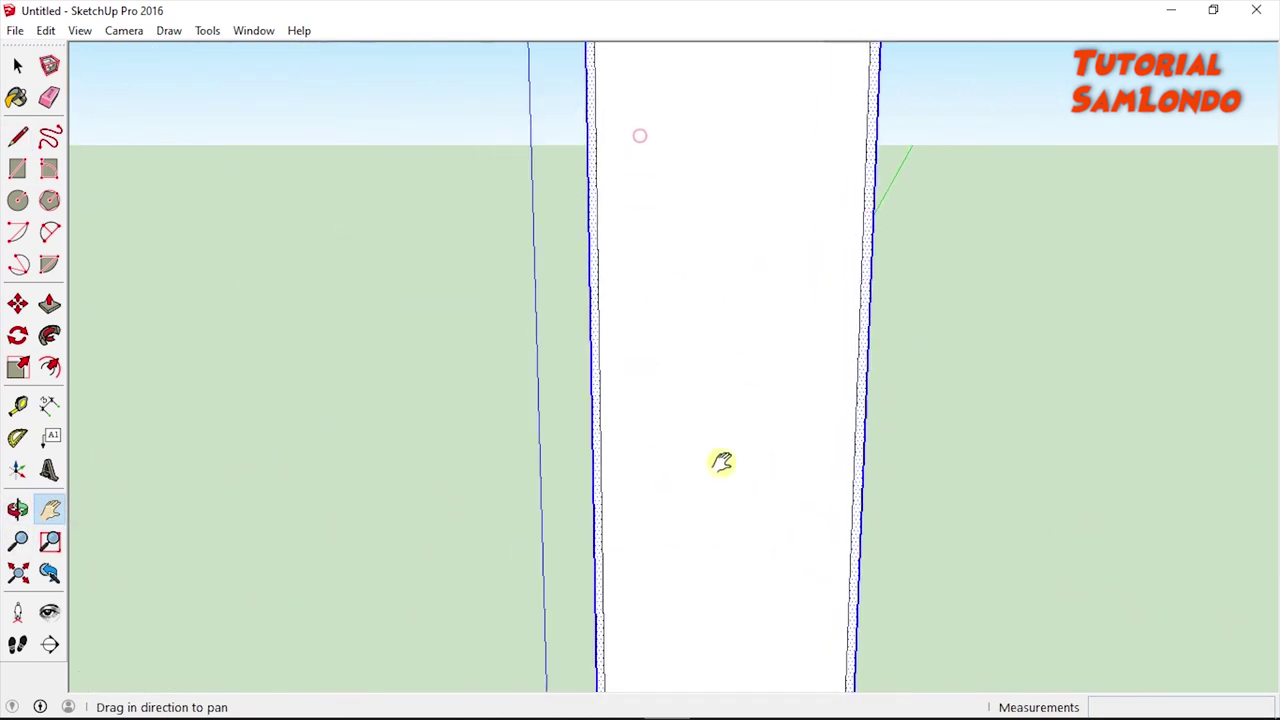
left_click_drag(724, 273, 729, 663)
left_click_drag(811, 409, 524, 153)
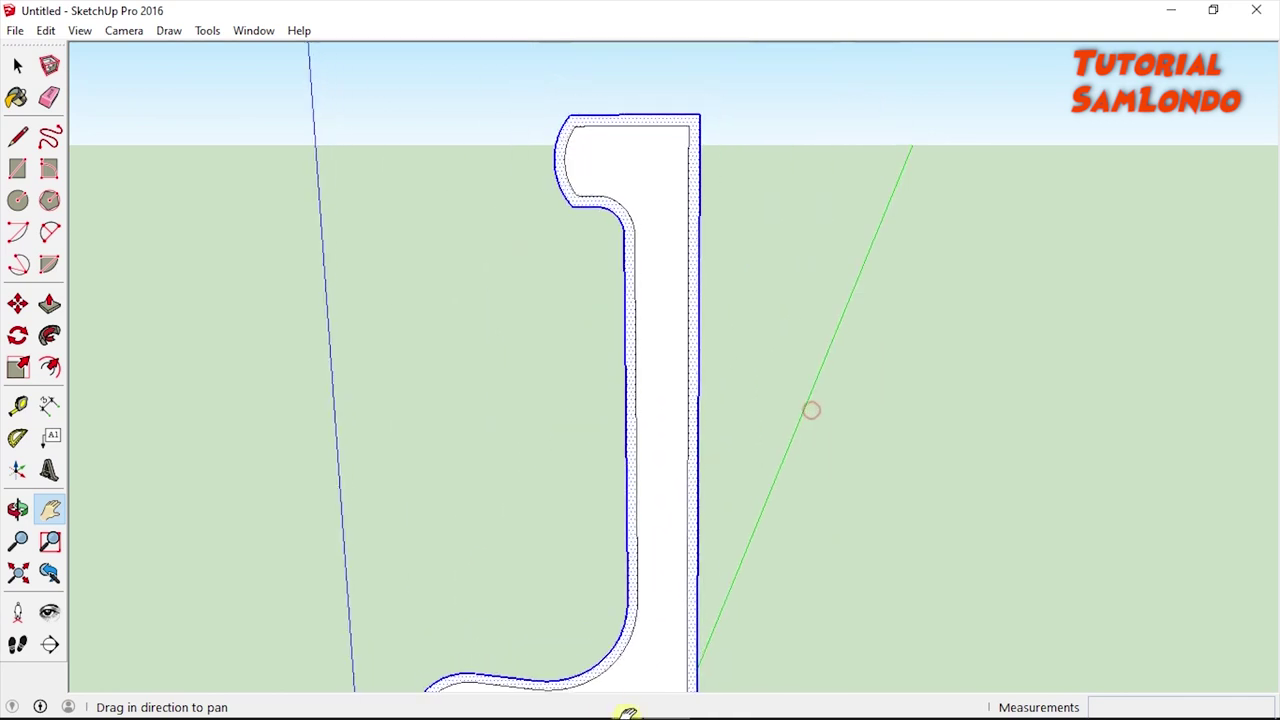
scroll(585, 145, "up", 2)
scroll(585, 145, "up", 1)
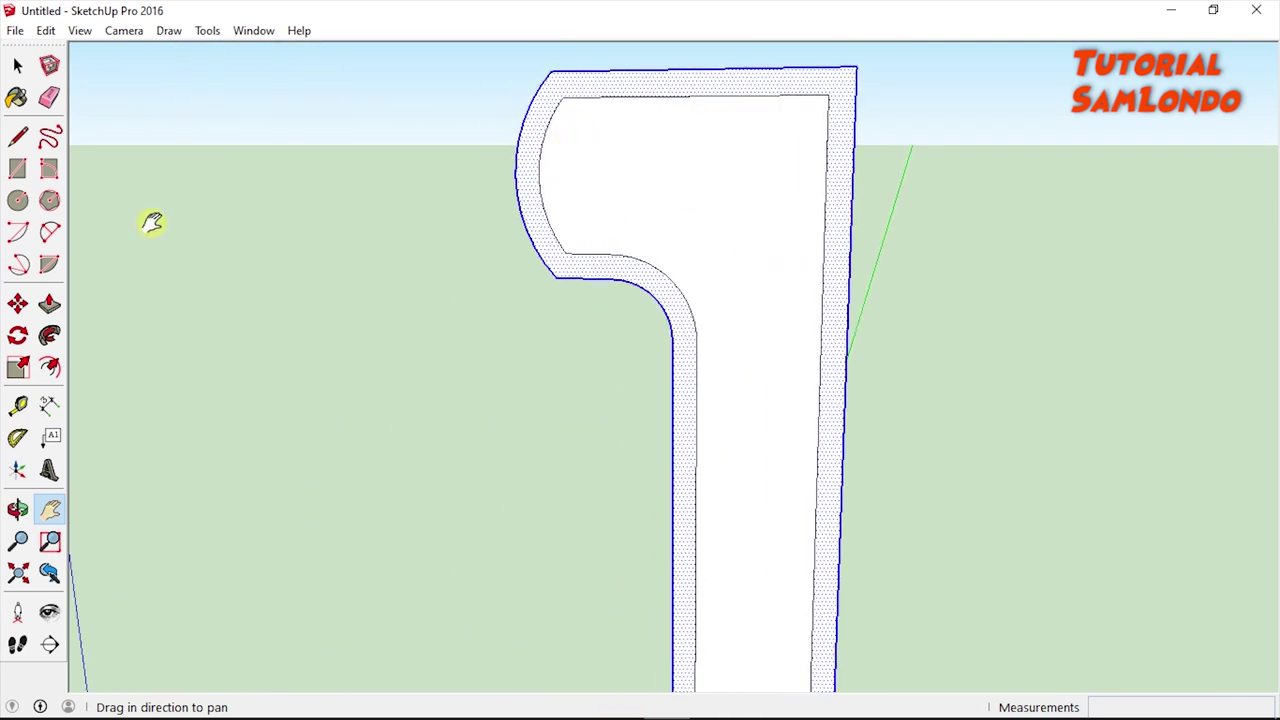
left_click(17, 135)
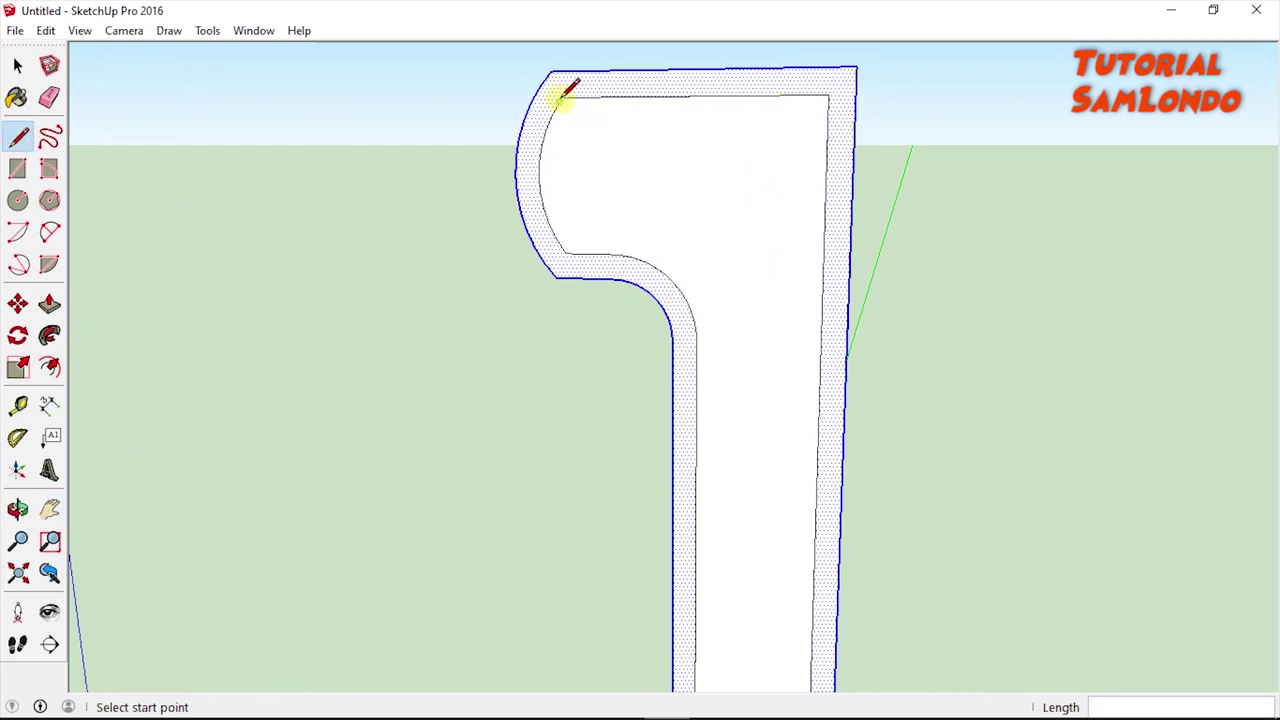
left_click(564, 96)
left_click(563, 74)
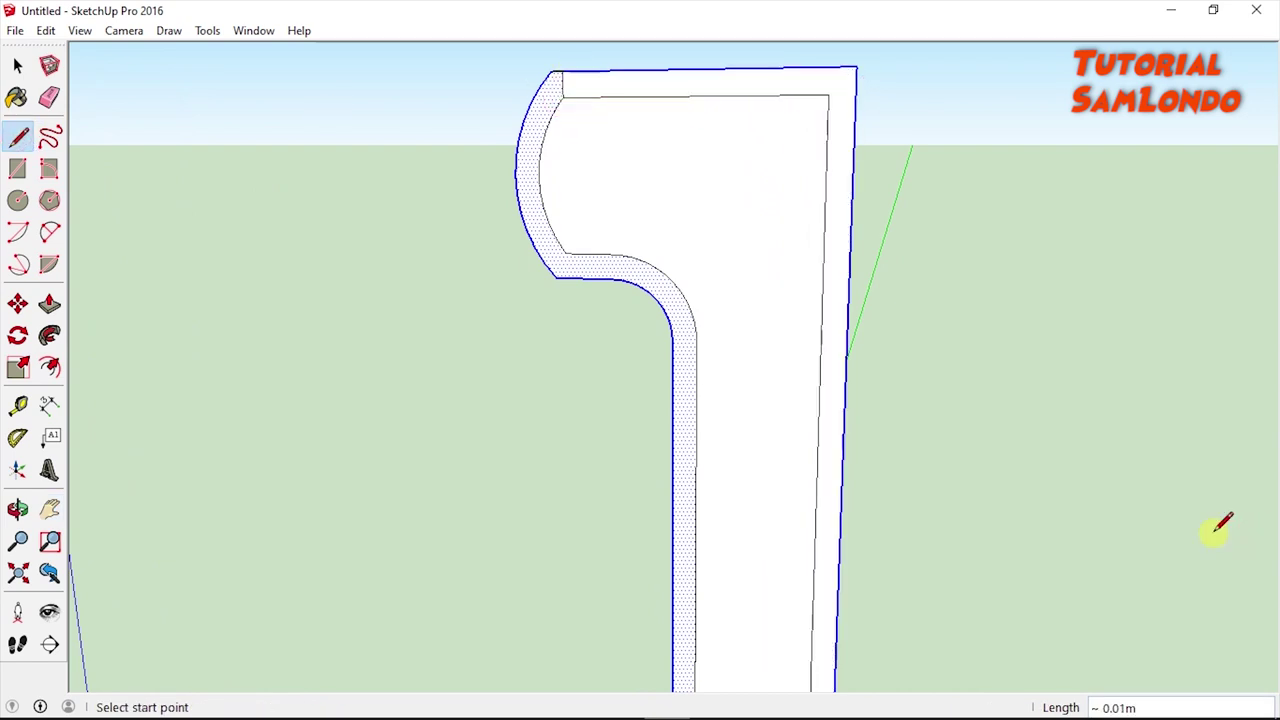
Erase the band's inner and outer top edges and its two thin right-side vertical edges
left_click(49, 97)
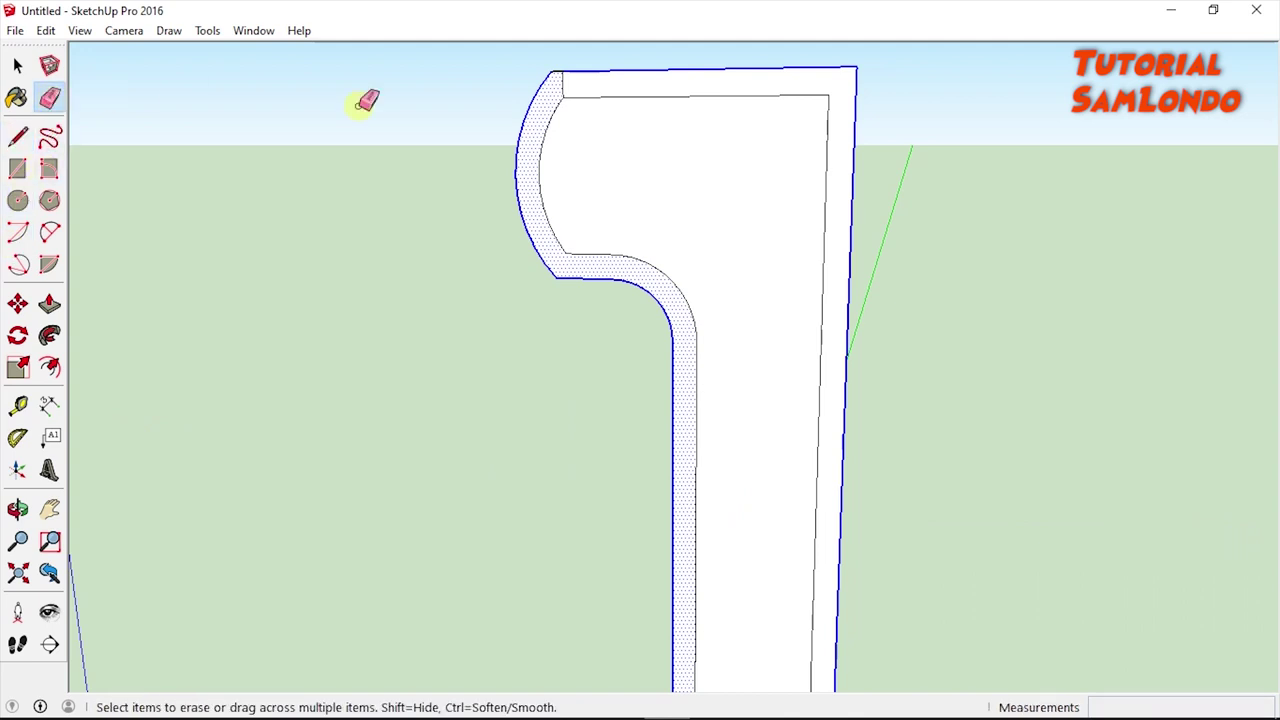
left_click(593, 96)
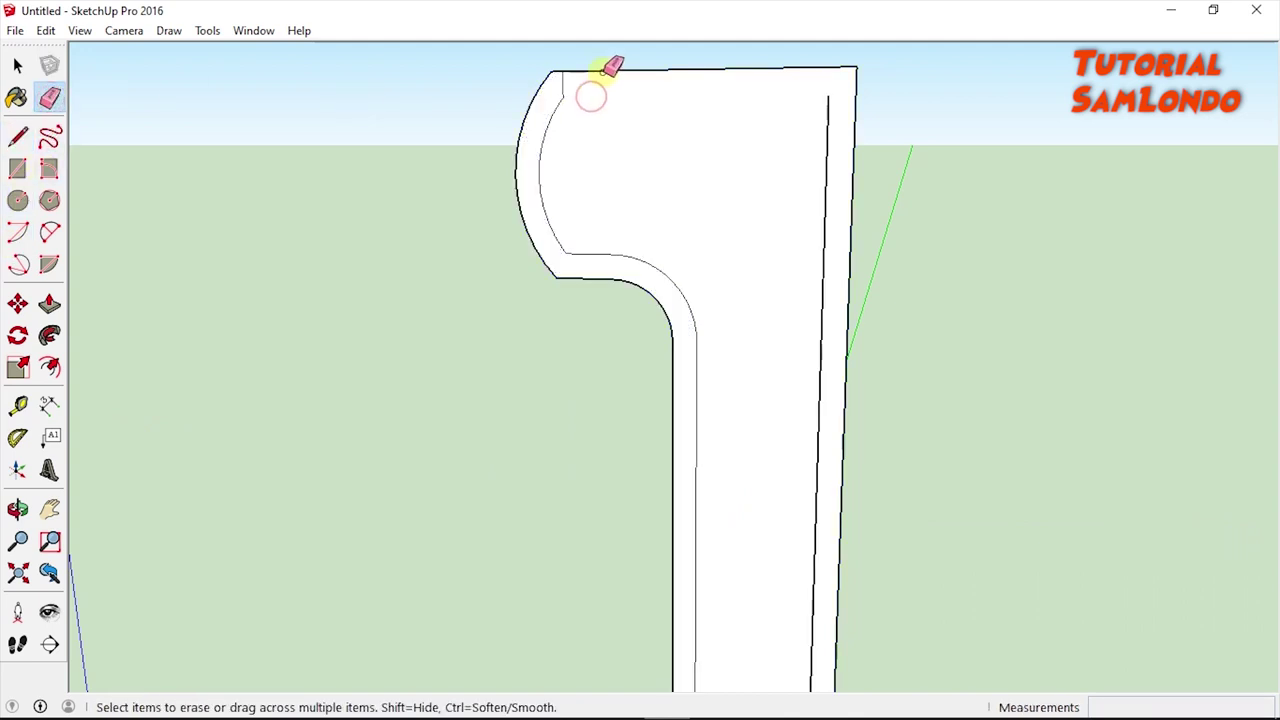
left_click(605, 71)
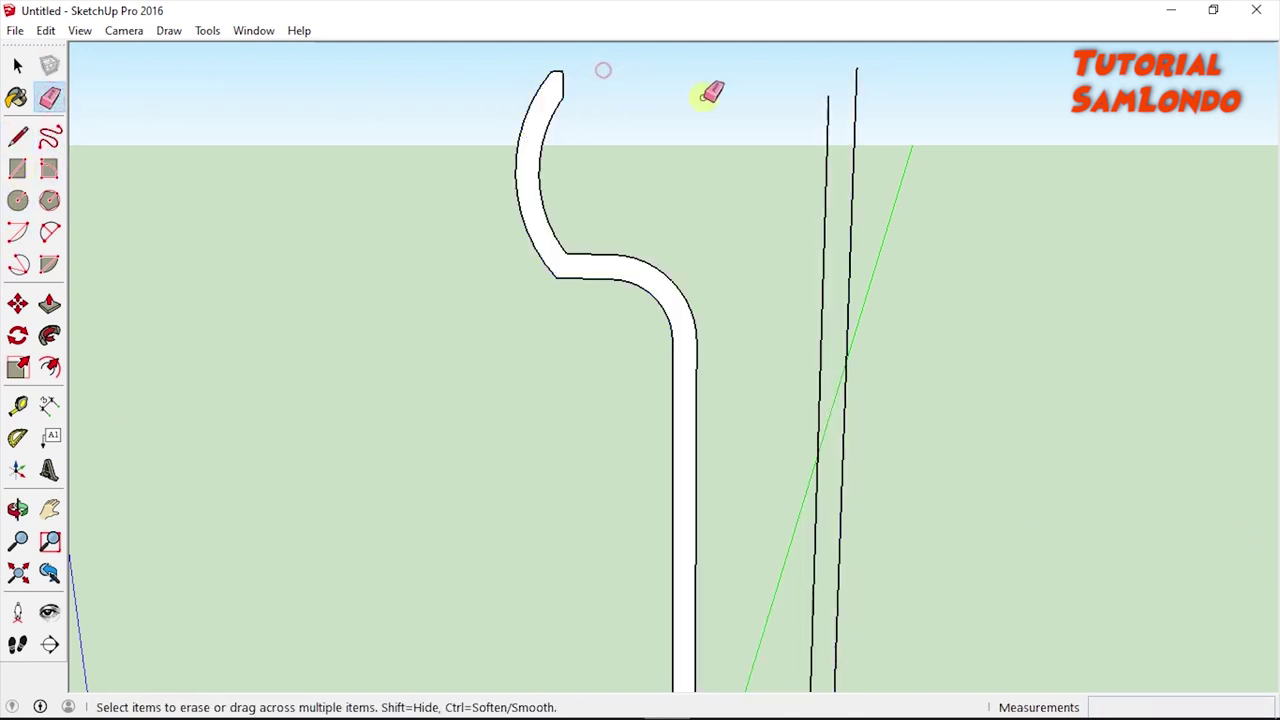
left_click(828, 145)
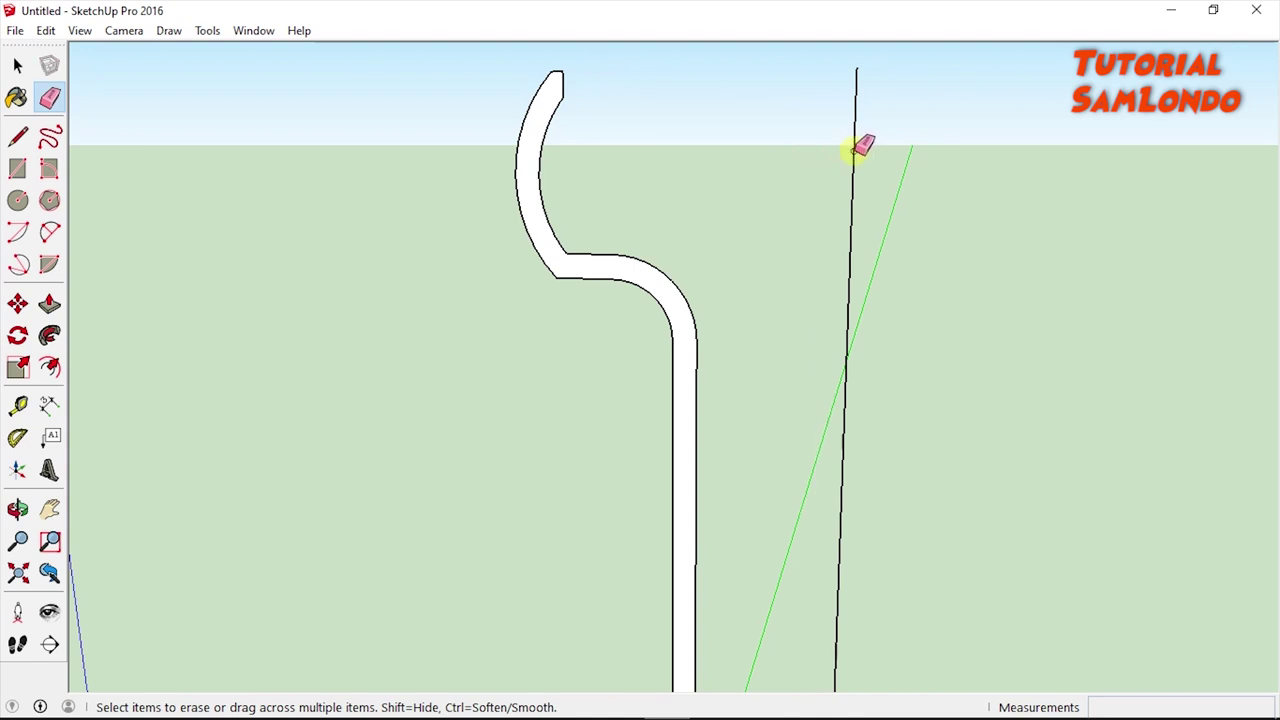
left_click(854, 151)
Pan and zoom the view down to the profile's base at the origin
scroll(823, 240, "down", 3)
scroll(823, 240, "down", 2)
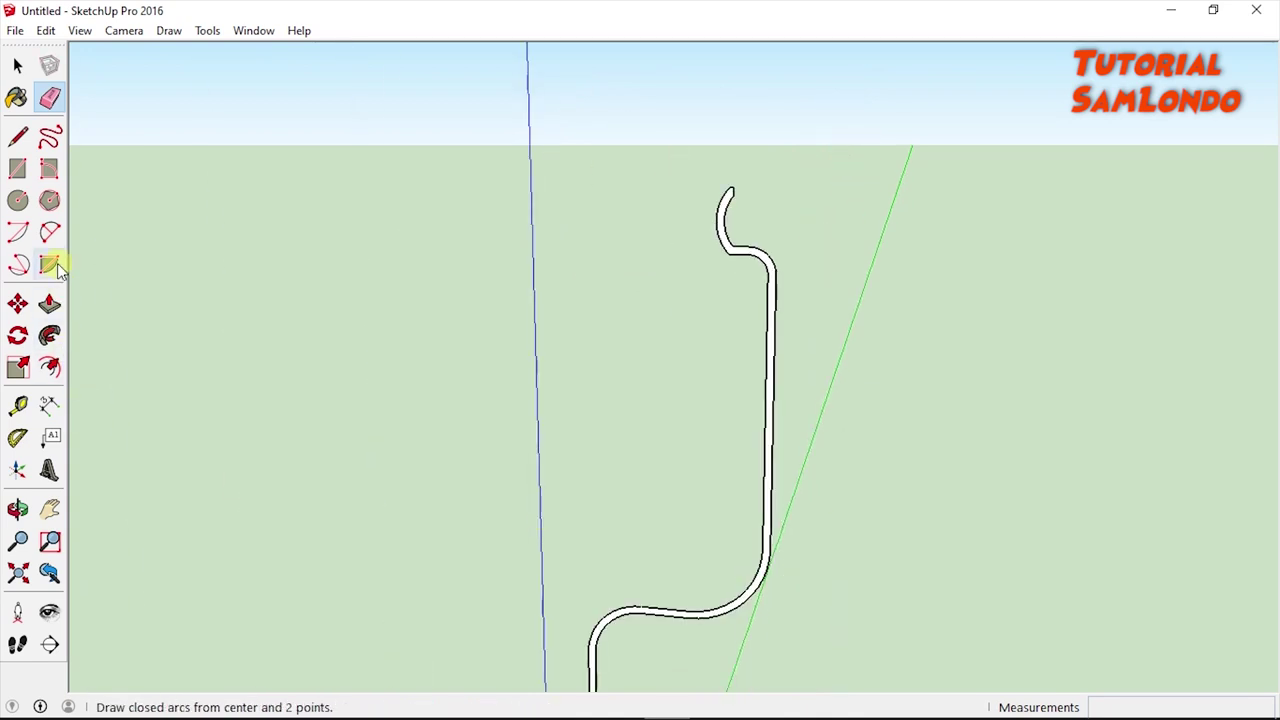
left_click(50, 510)
left_click_drag(865, 537, 746, 183)
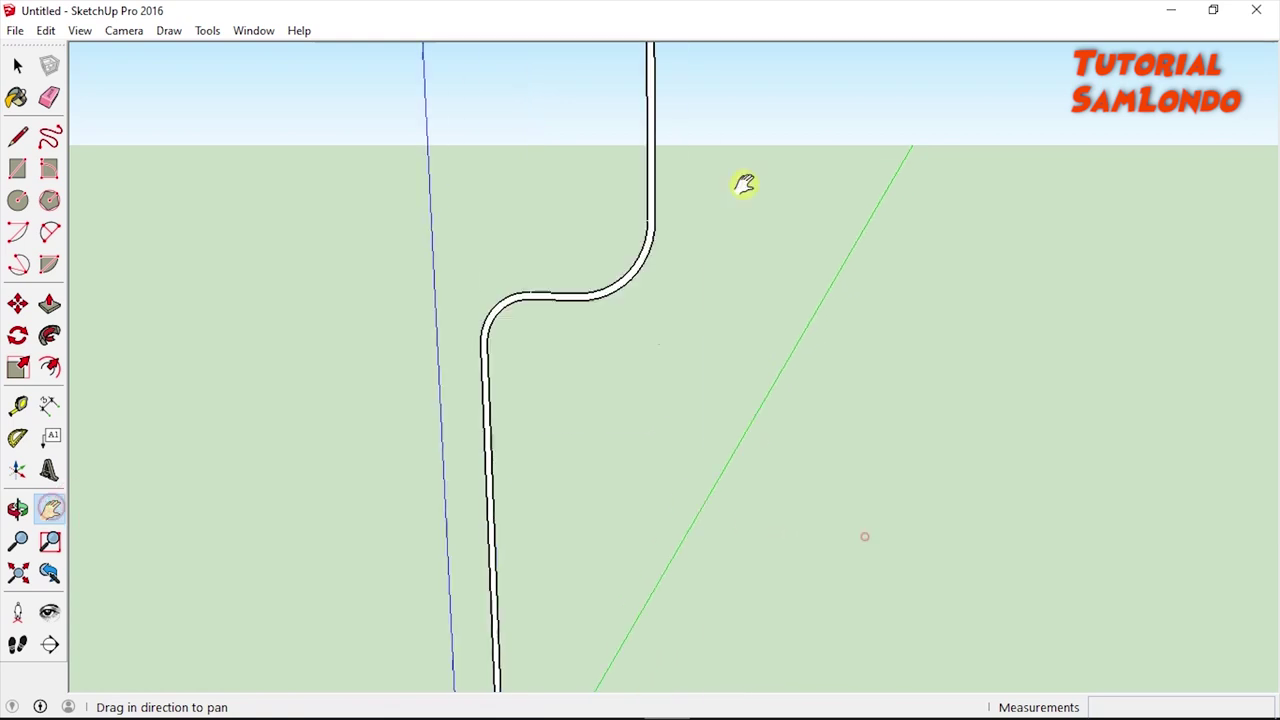
left_click_drag(581, 524, 583, 480)
scroll(600, 600, "down", 5)
scroll(623, 494, "up", 2)
Zoom out and orbit to look down onto the profile base around the origin
scroll(663, 457, "up", 2)
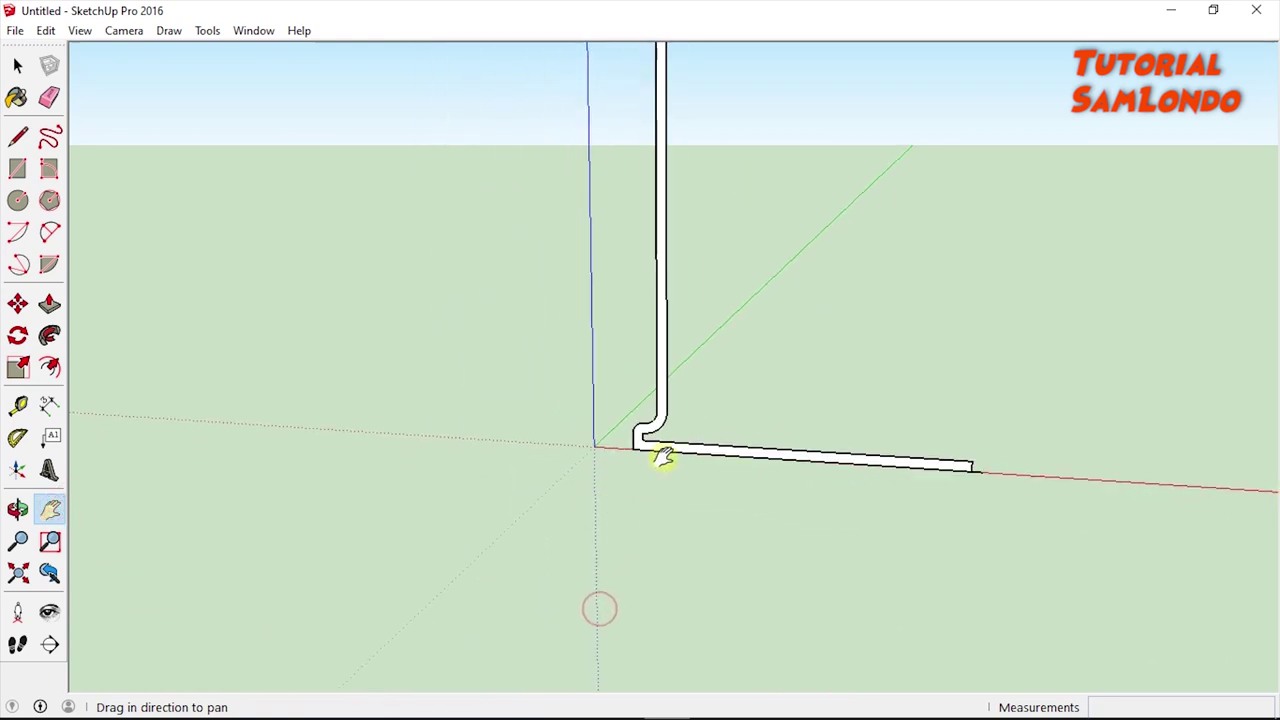
scroll(650, 453, "up", 2)
scroll(591, 423, "down", 1)
scroll(586, 420, "down", 2)
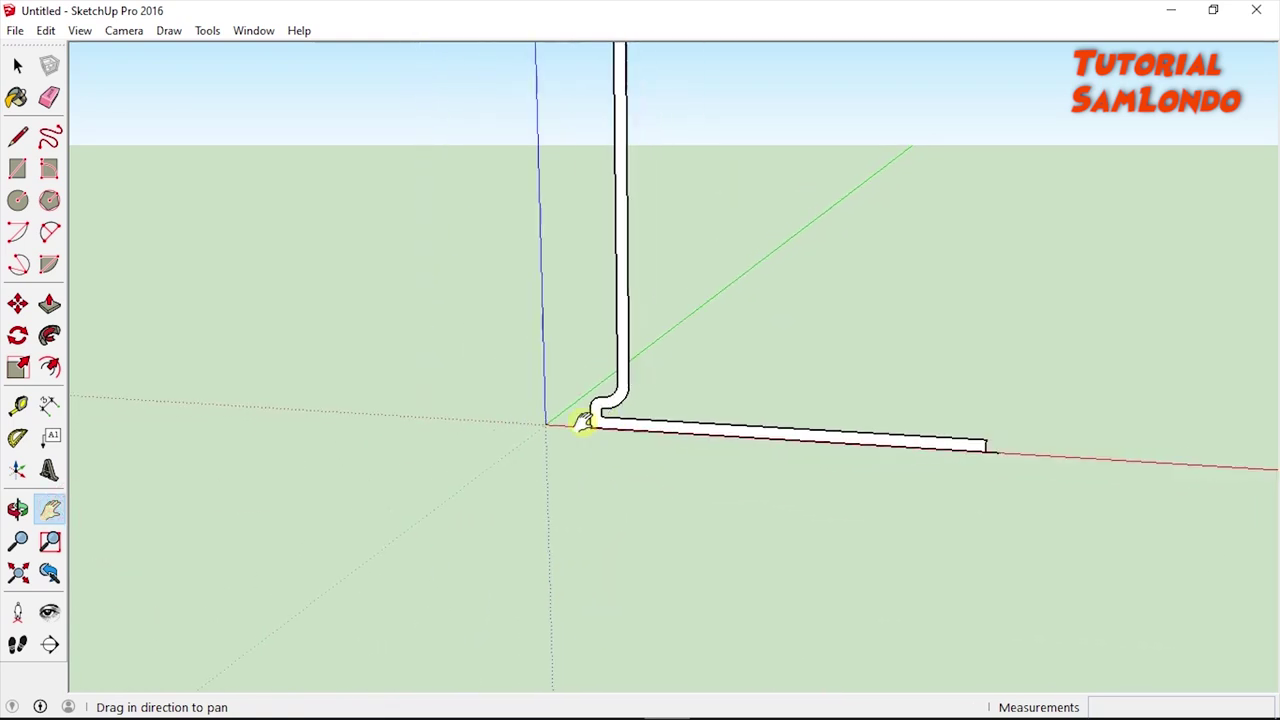
scroll(597, 418, "down", 2)
scroll(597, 418, "down", 1)
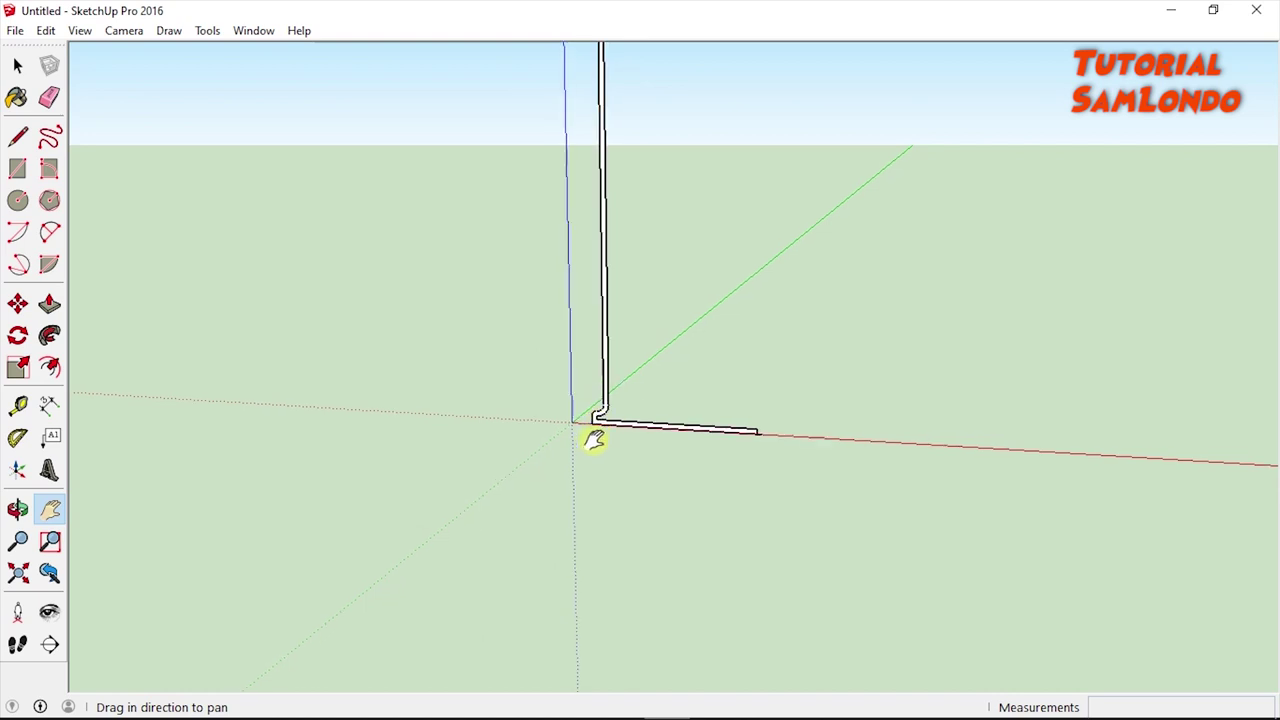
left_click(18, 509)
mouse_move(694, 510)
left_mouse_down()
mouse_move(573, 569)
mouse_move(620, 643)
mouse_move(670, 643)
left_mouse_up()
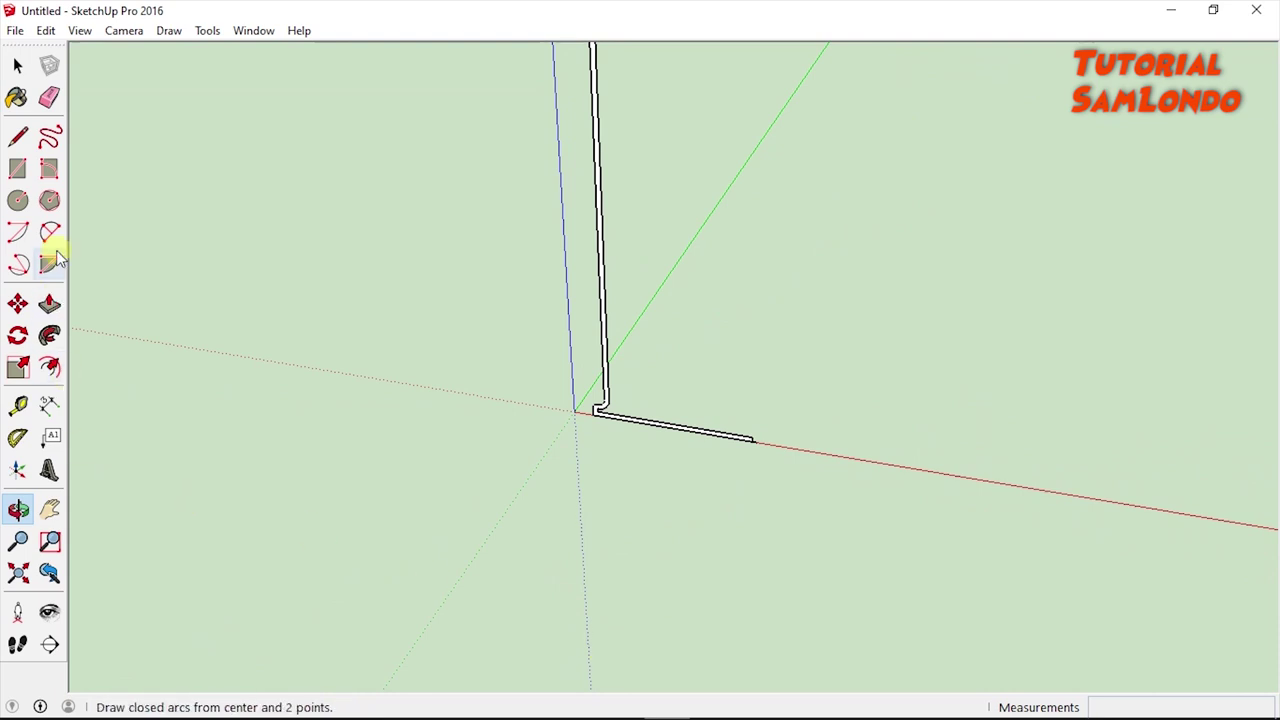
Draw a 0.45m-radius ground circle centred at the base line's end, then zoom out
left_click(20, 203)
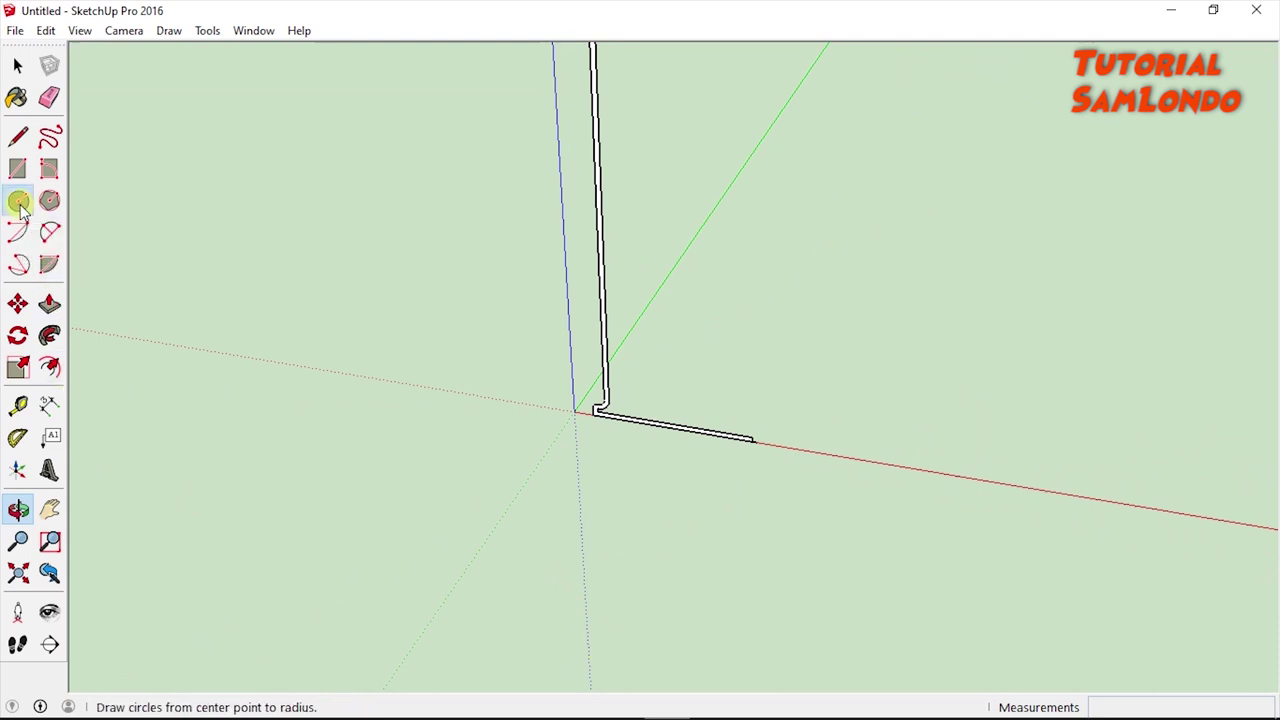
scroll(772, 455, "up", 1)
scroll(772, 455, "up", 3)
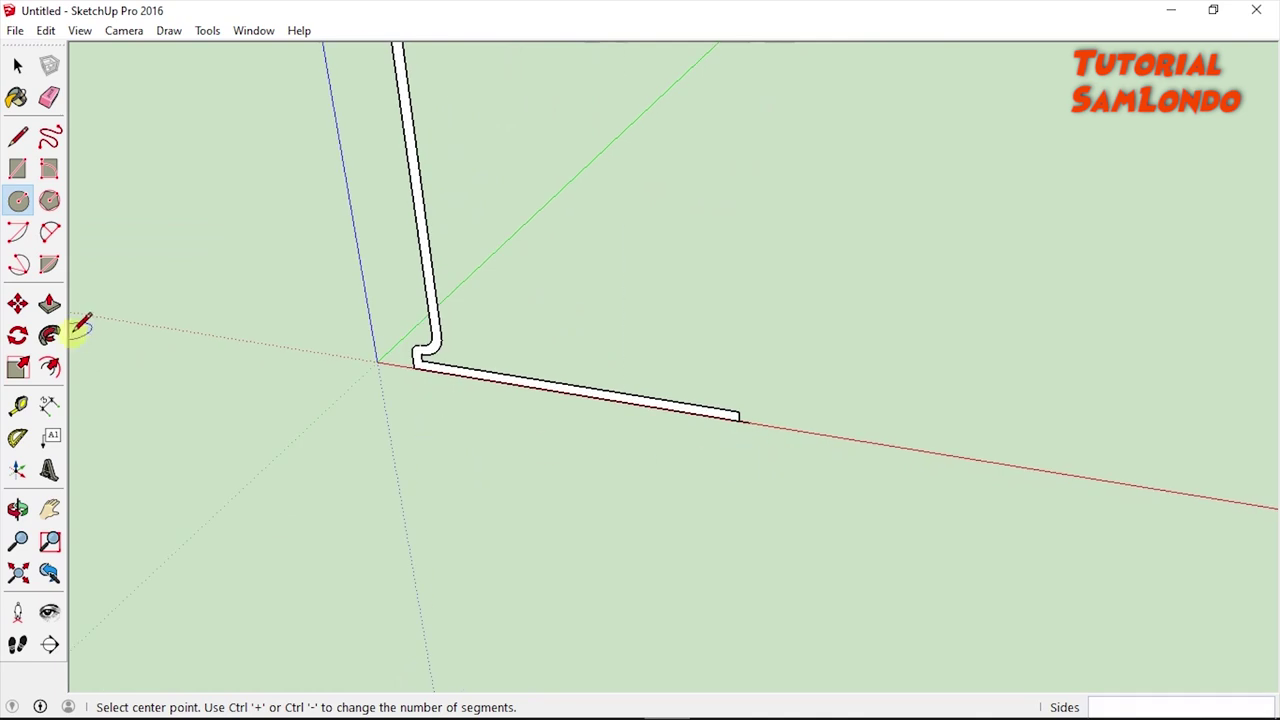
left_click(50, 97)
scroll(745, 415, "up", 1)
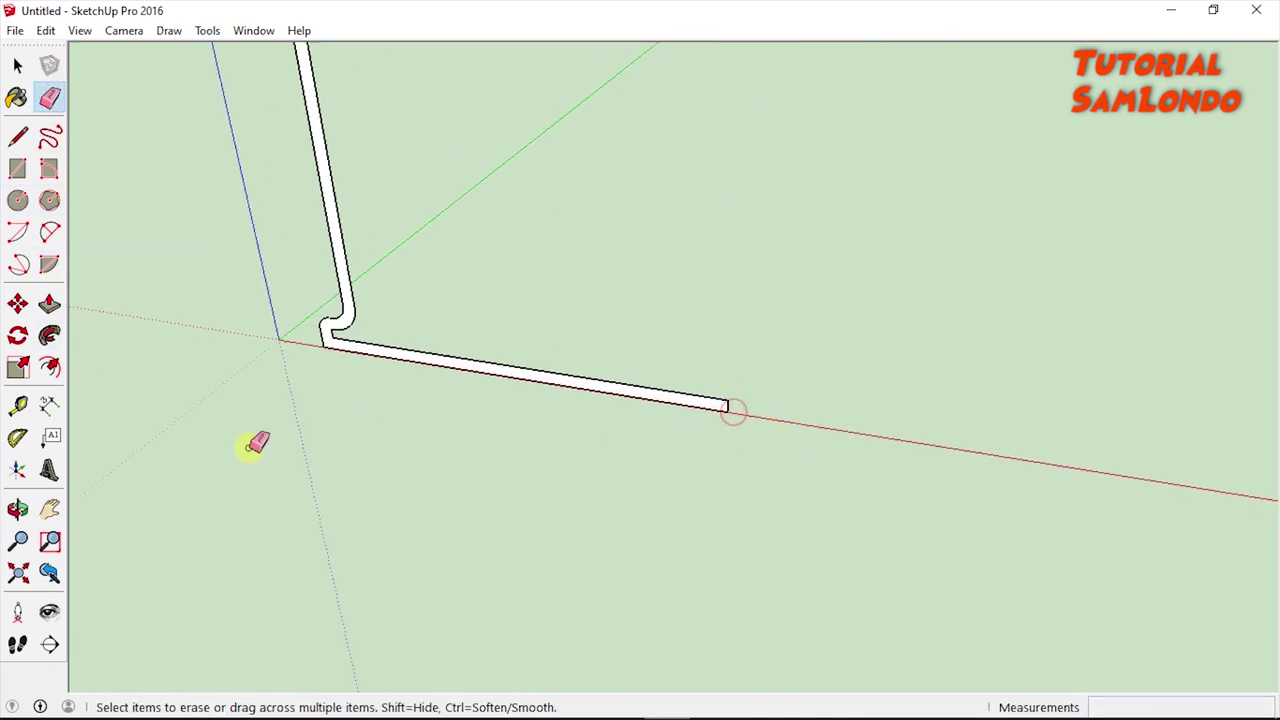
left_click(17, 200)
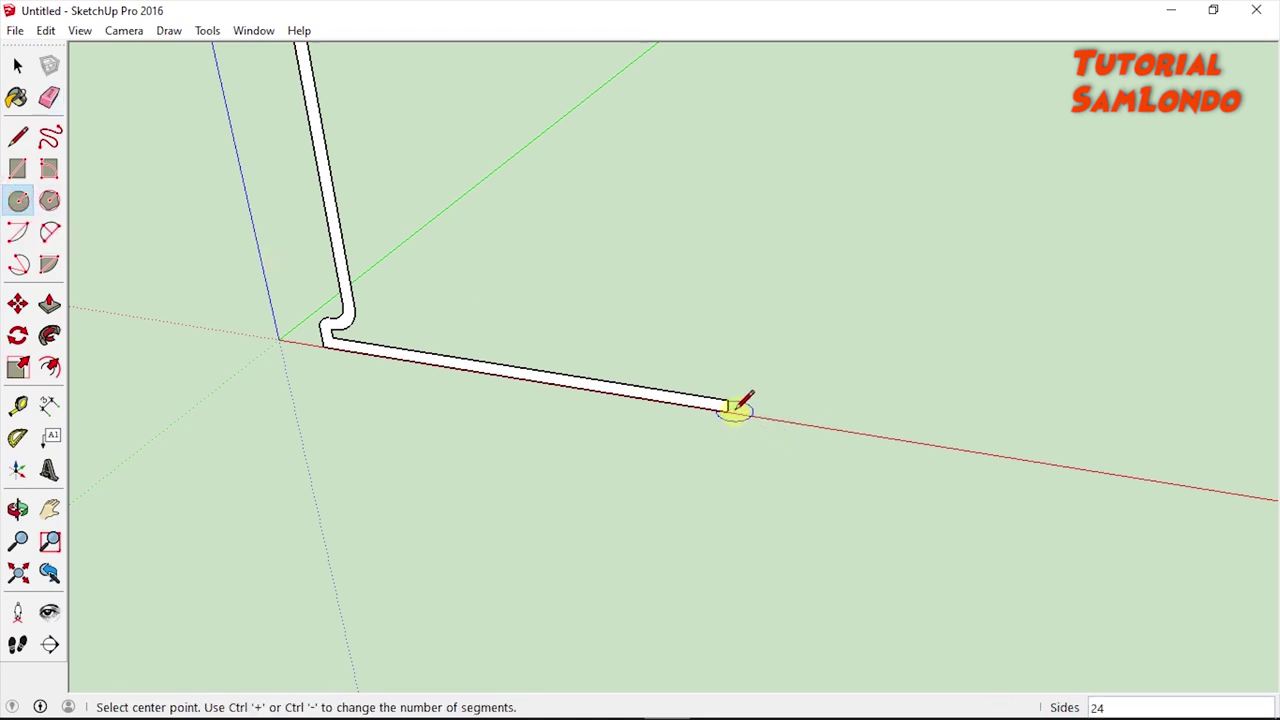
scroll(728, 412, "up", 2)
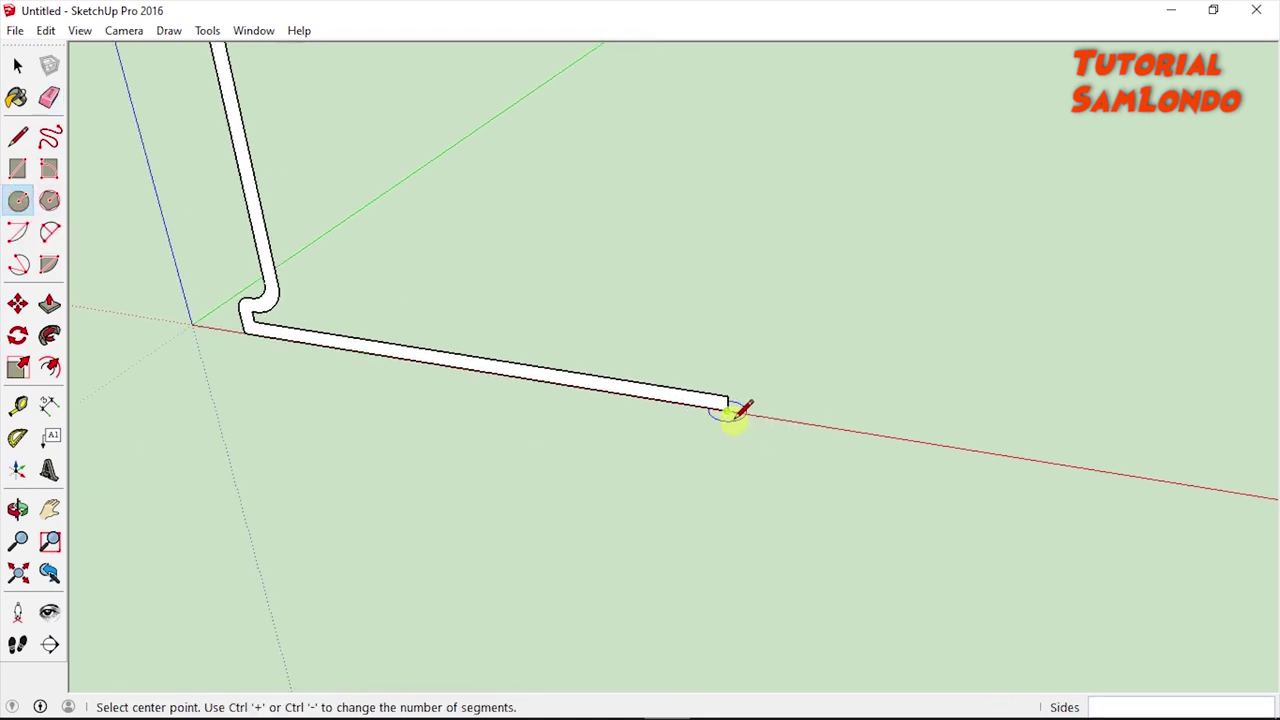
left_click(729, 410)
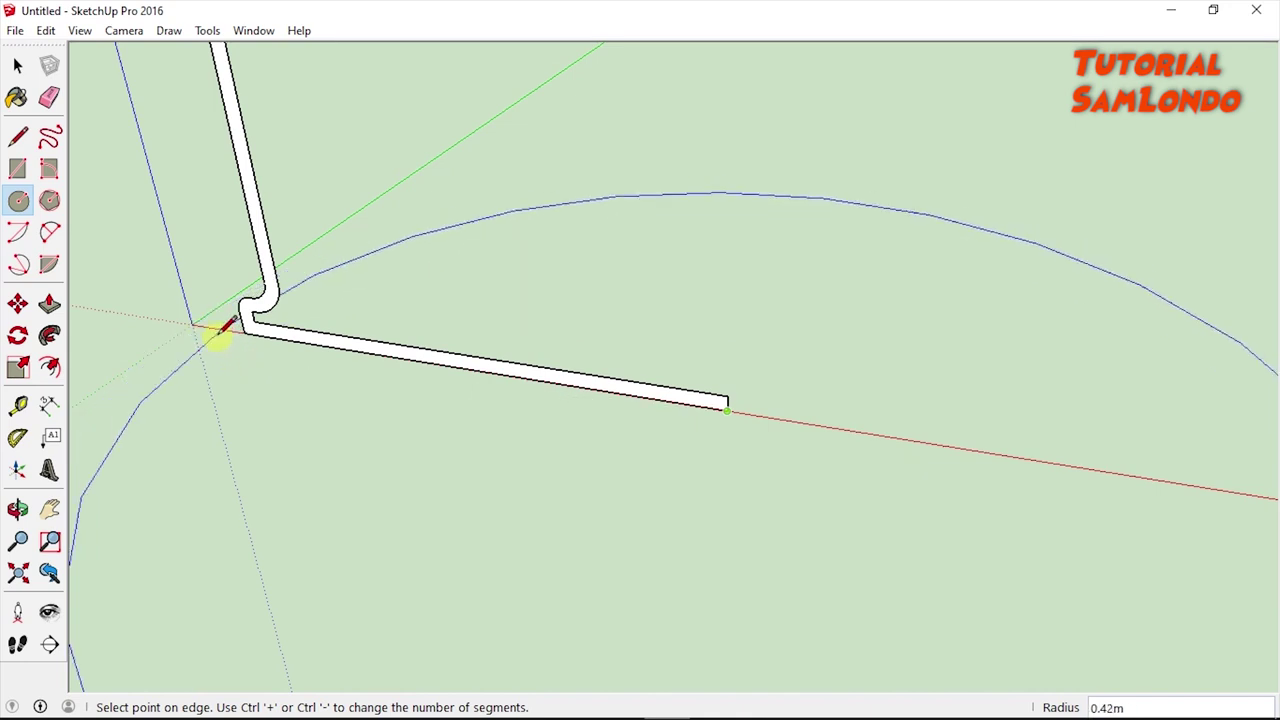
left_click(197, 322)
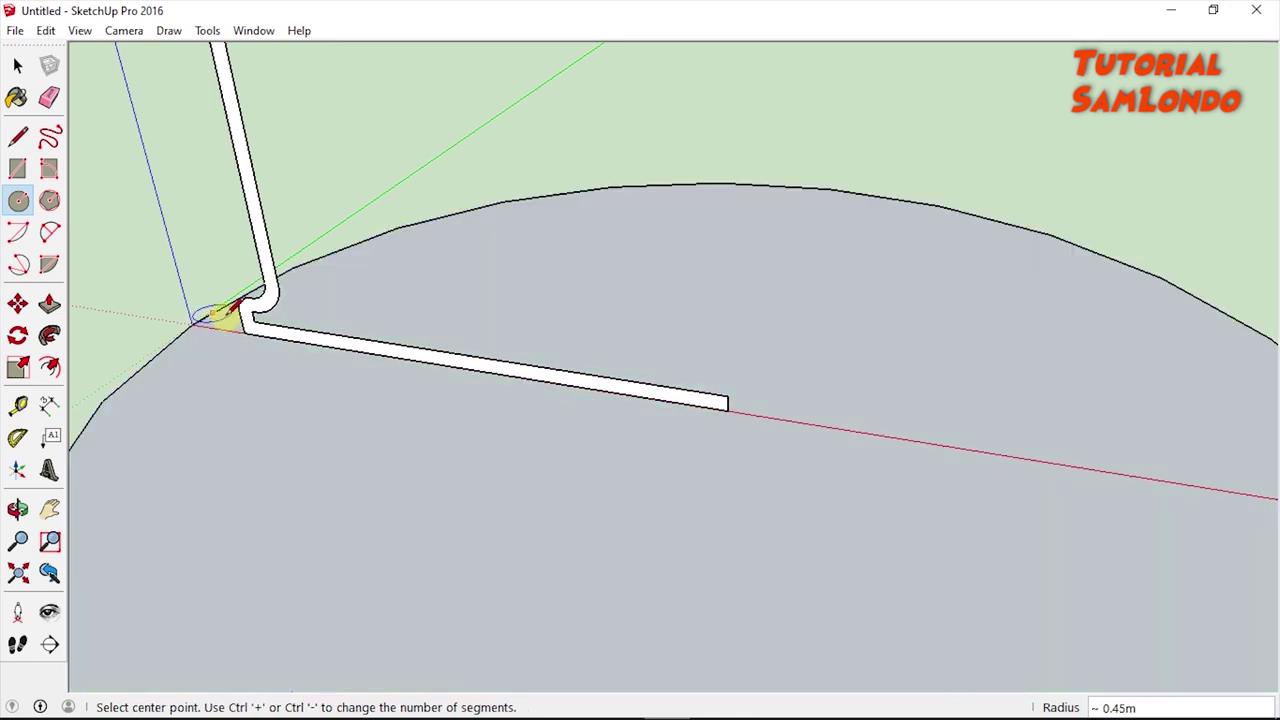
scroll(371, 329, "down", 3)
scroll(414, 320, "down", 1)
scroll(414, 320, "down", 1)
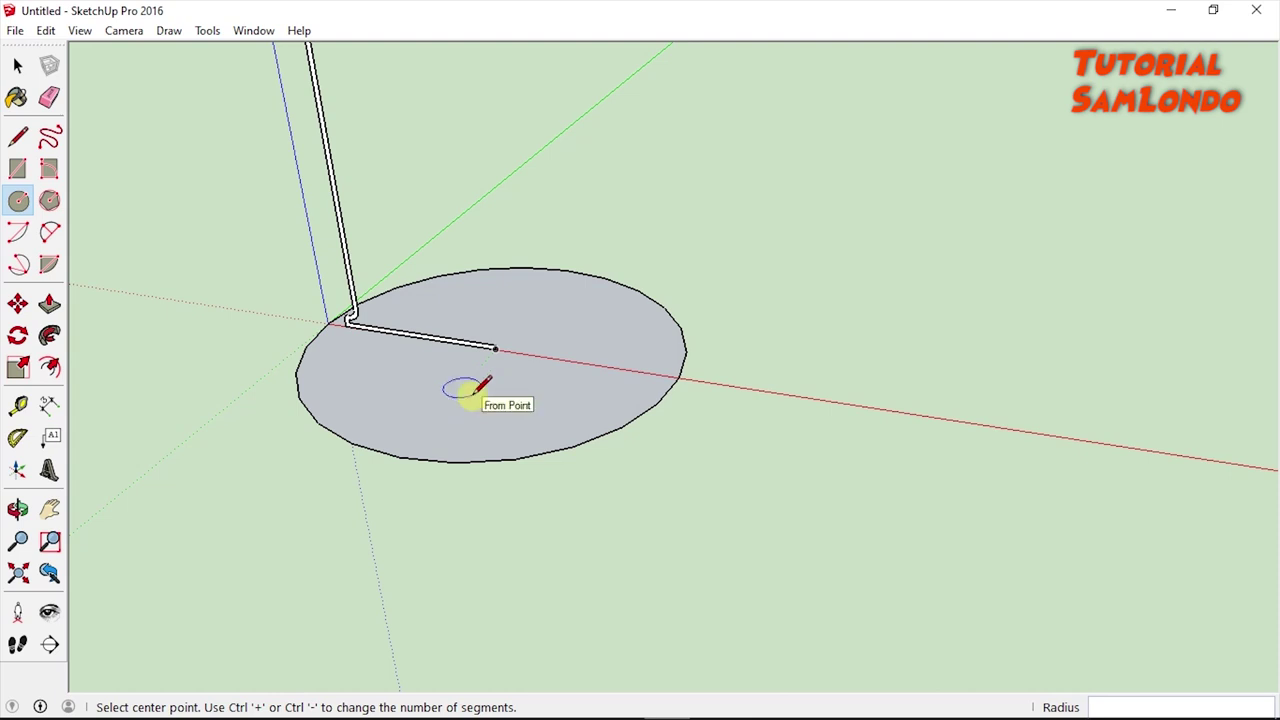
Select the circle's grey face and delete it, keeping the round edge
left_click(24, 74)
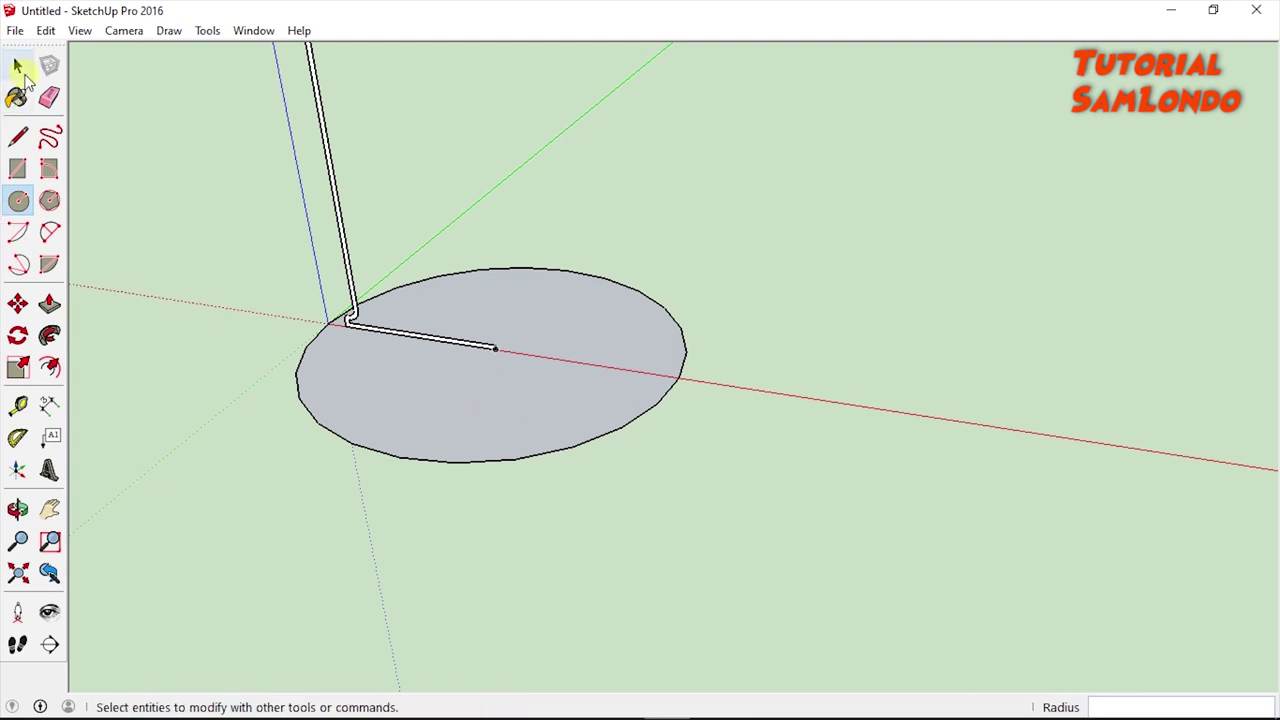
left_click(24, 70)
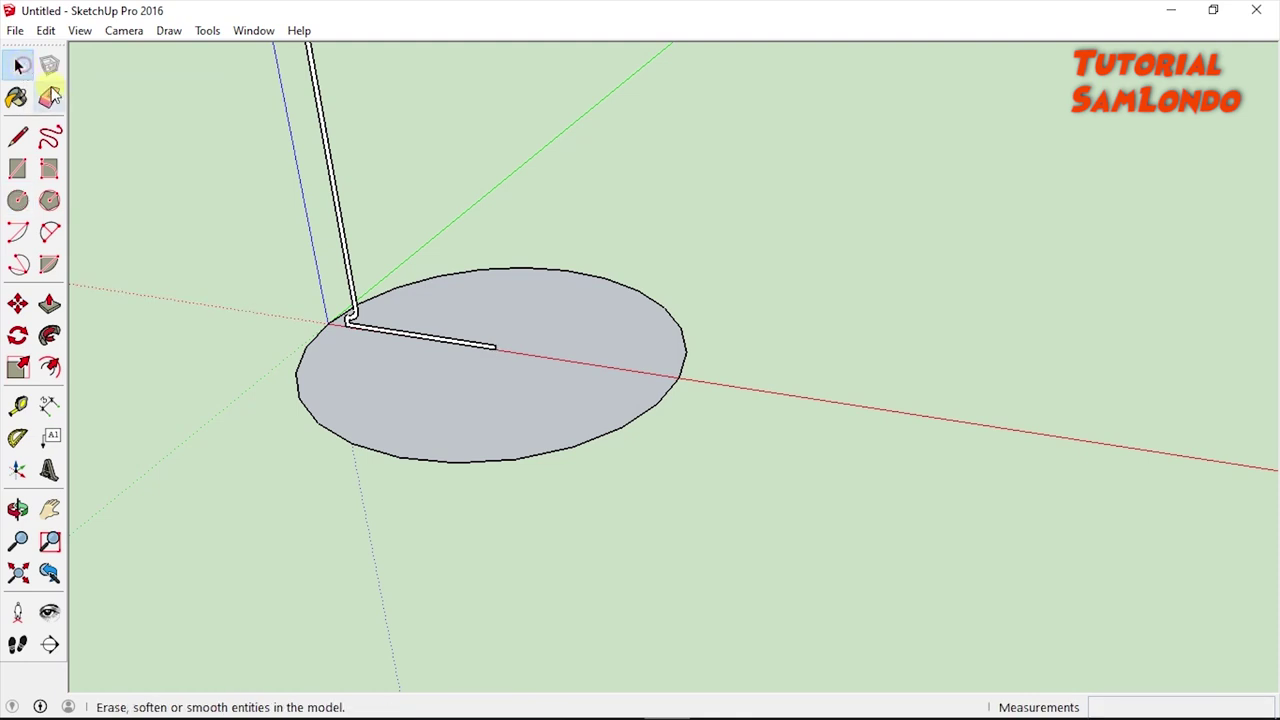
left_click(479, 410)
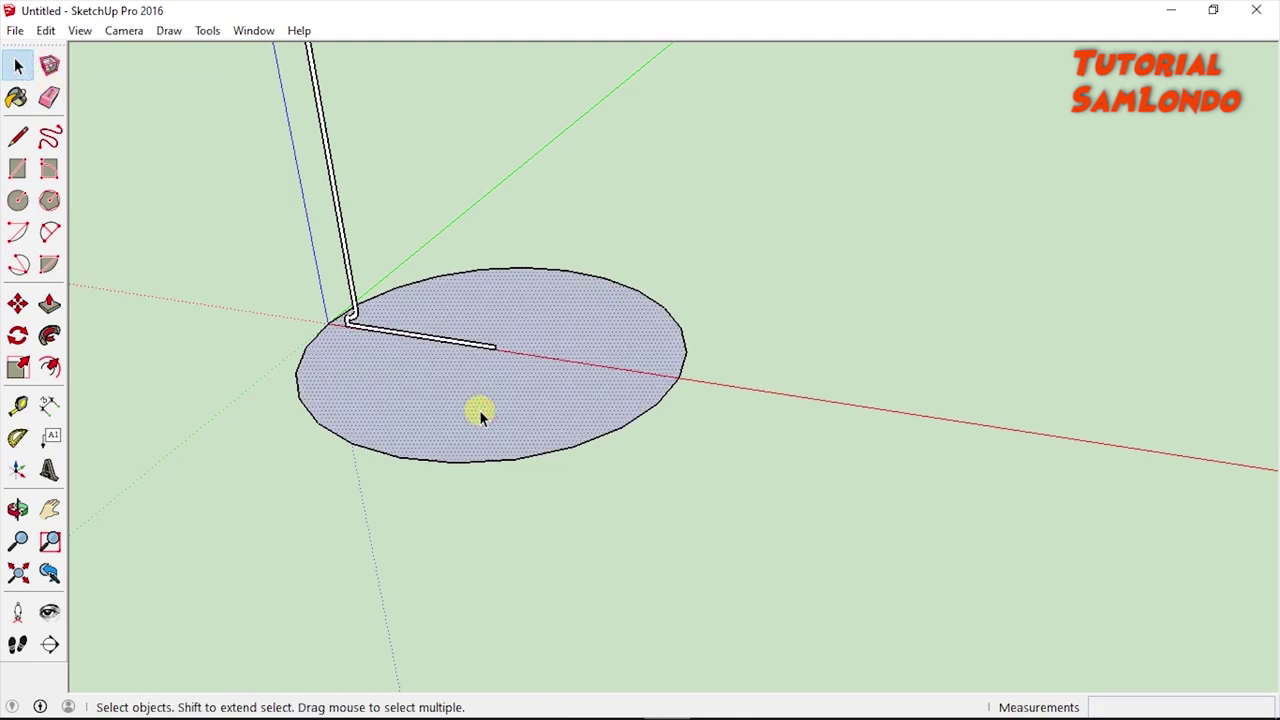
key("Delete")
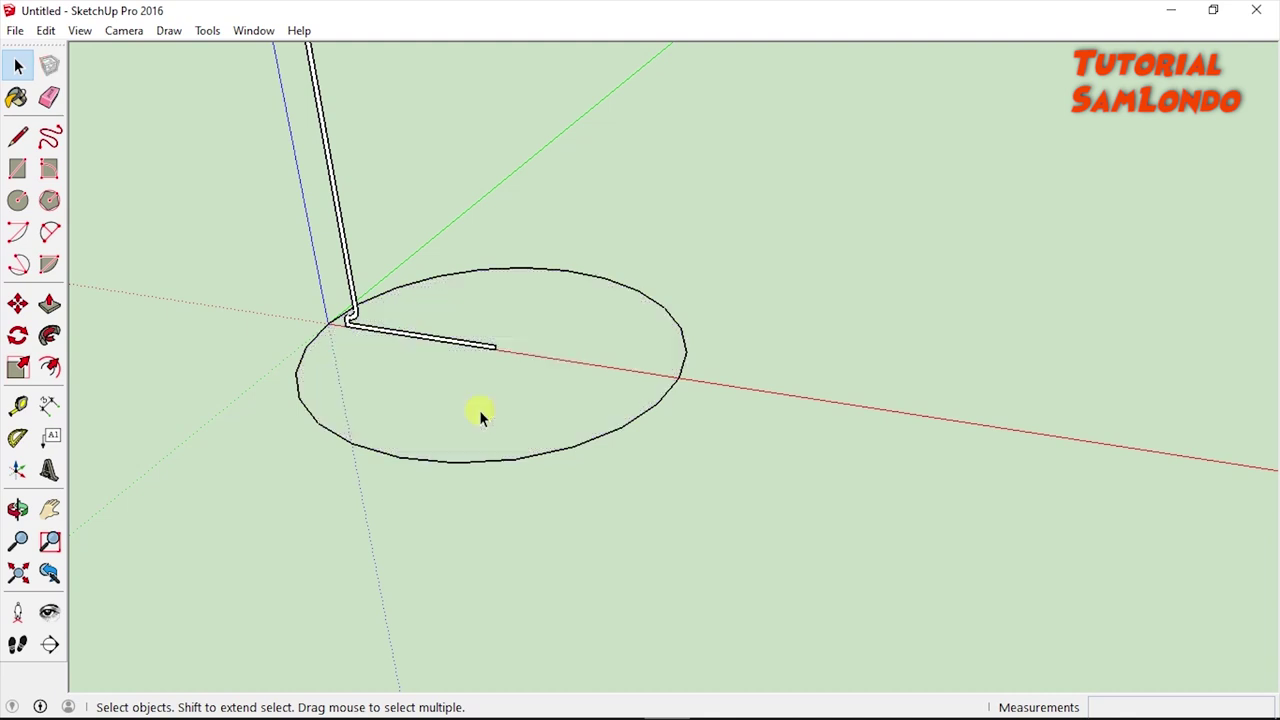
Orbit, pan and zoom to frame the circle path and the full upright profile
scroll(498, 408, "down", 3)
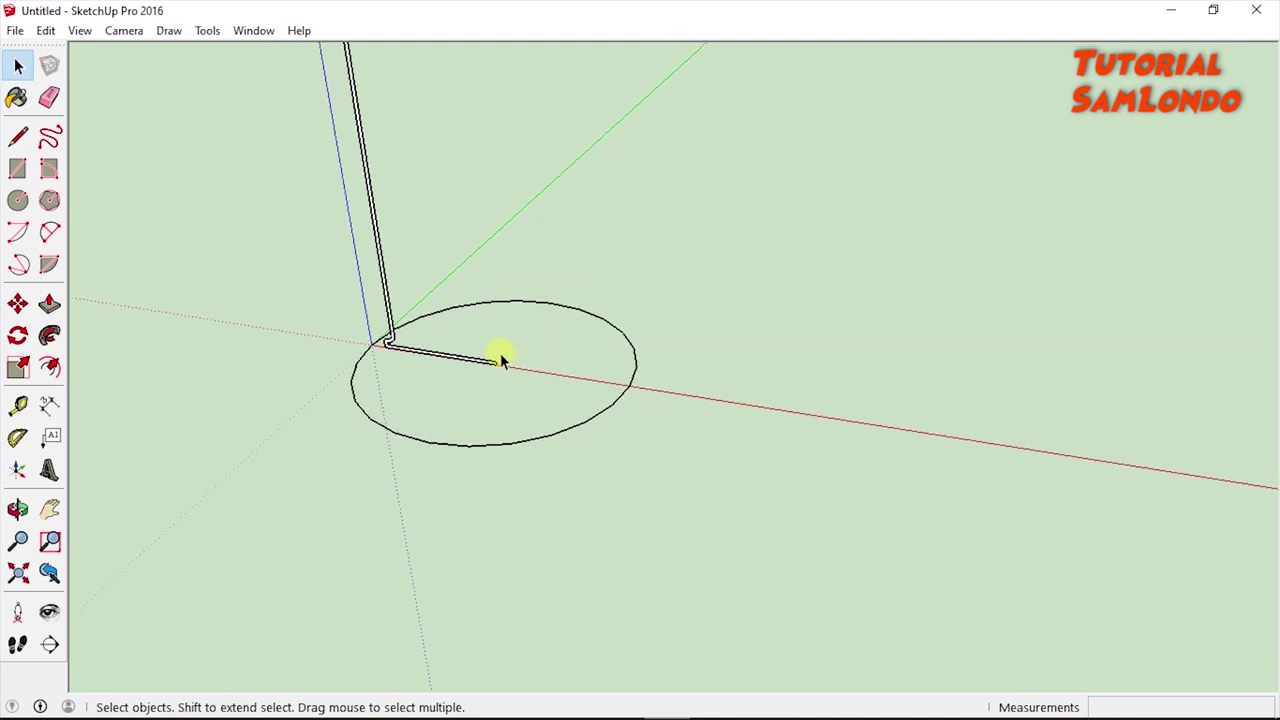
middle_click_drag(502, 306, 495, 238)
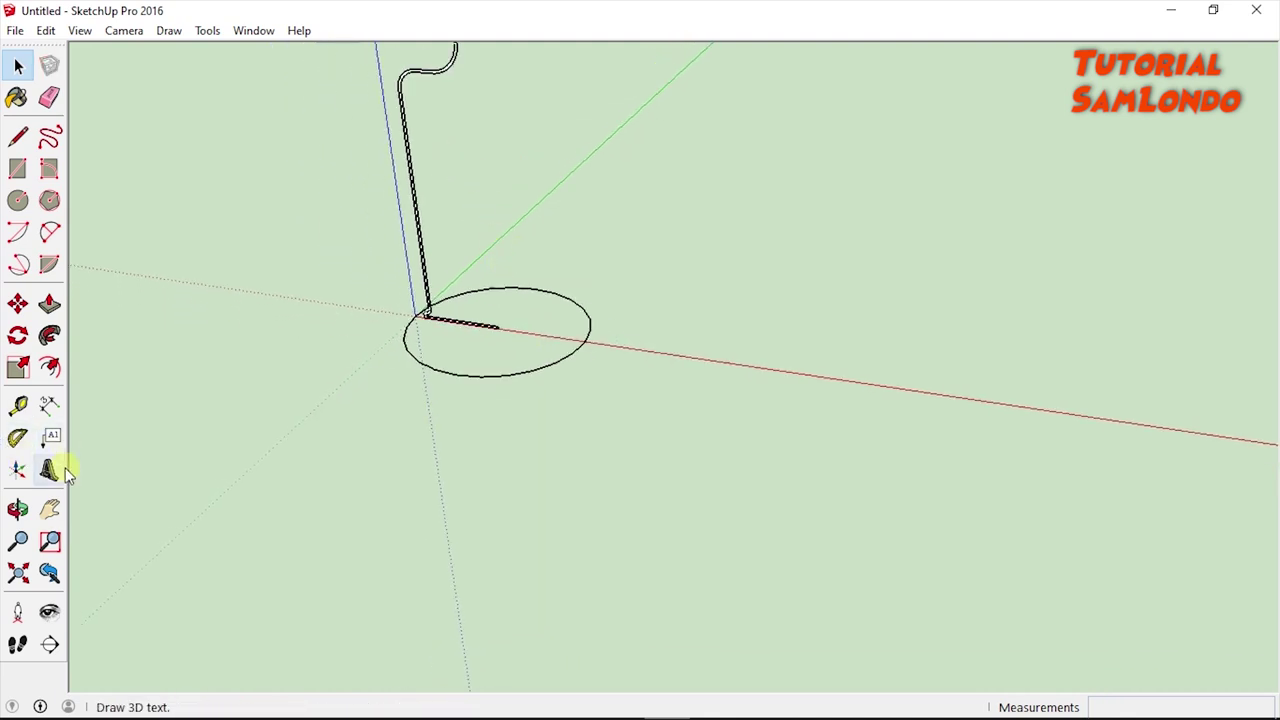
left_click(50, 509)
mouse_move(441, 341)
left_mouse_down()
mouse_move(440, 498)
mouse_move(446, 453)
left_mouse_up()
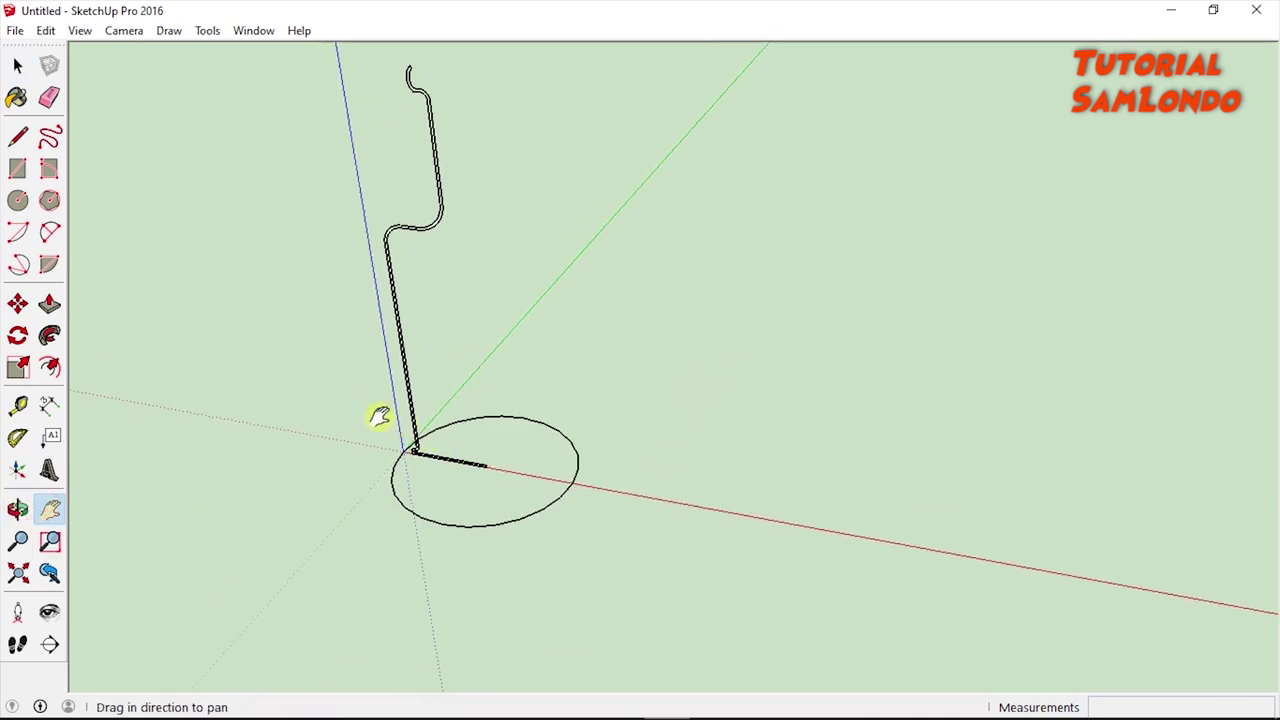
scroll(380, 416, "up", 2)
scroll(491, 411, "up", 1)
scroll(489, 423, "up", 1)
scroll(489, 424, "down", 1)
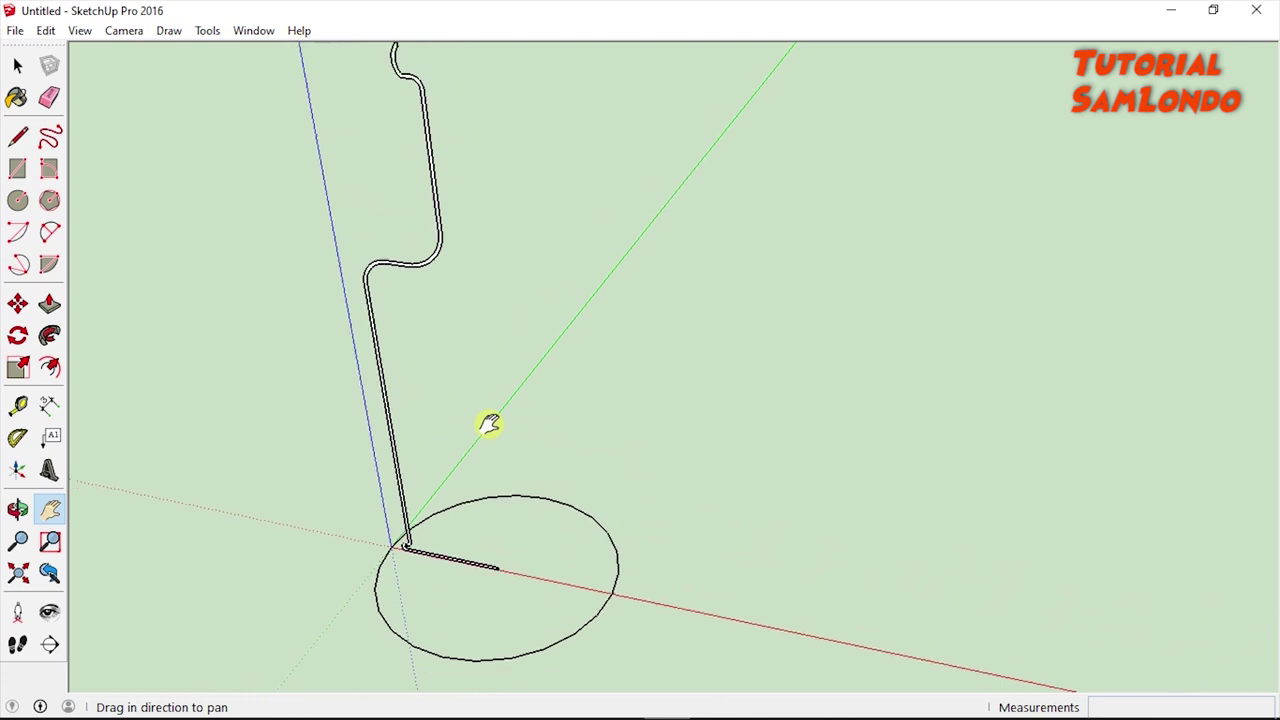
left_click(18, 509)
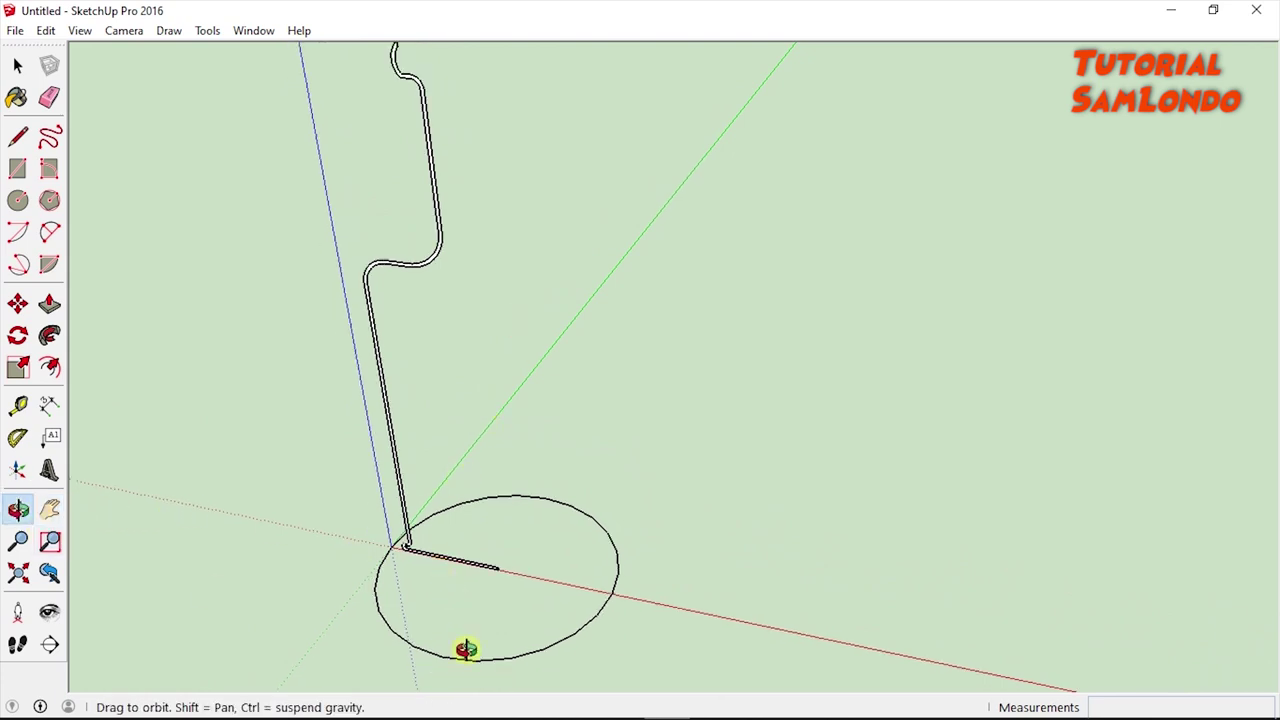
mouse_move(466, 650)
left_mouse_down()
mouse_move(520, 597)
mouse_move(557, 583)
left_mouse_up()
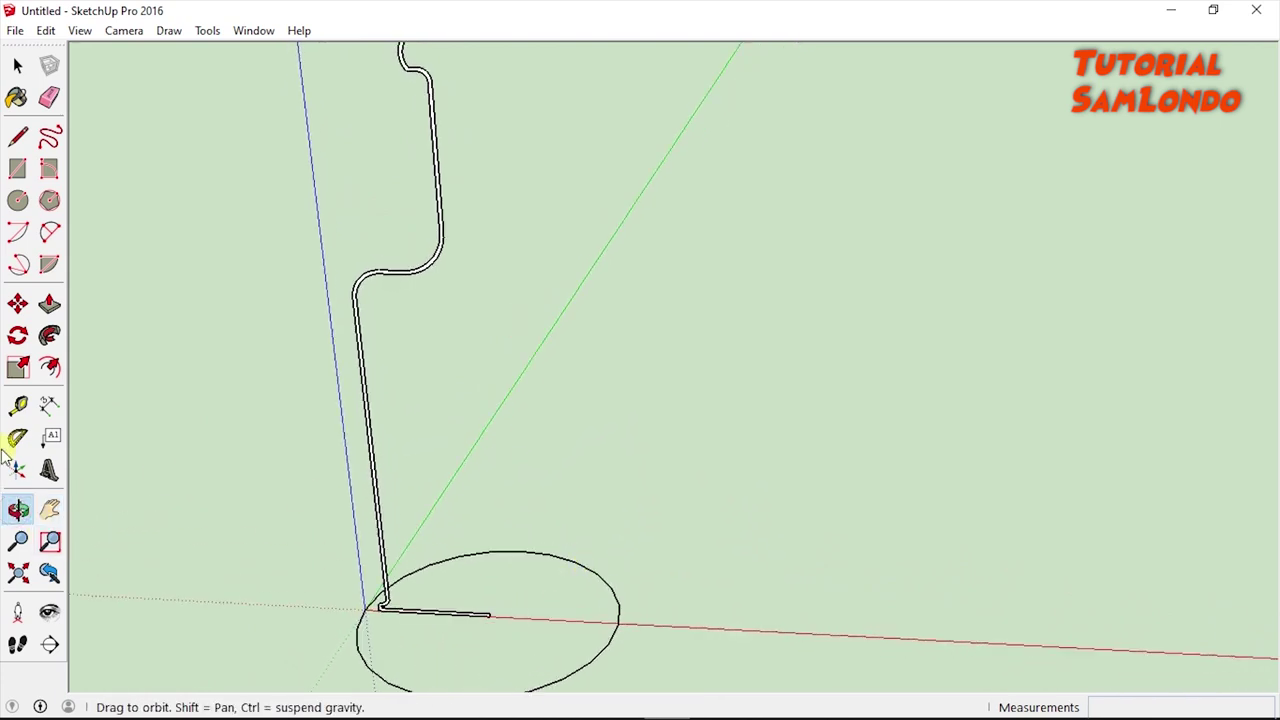
left_click(50, 509)
left_click_drag(532, 620, 545, 533)
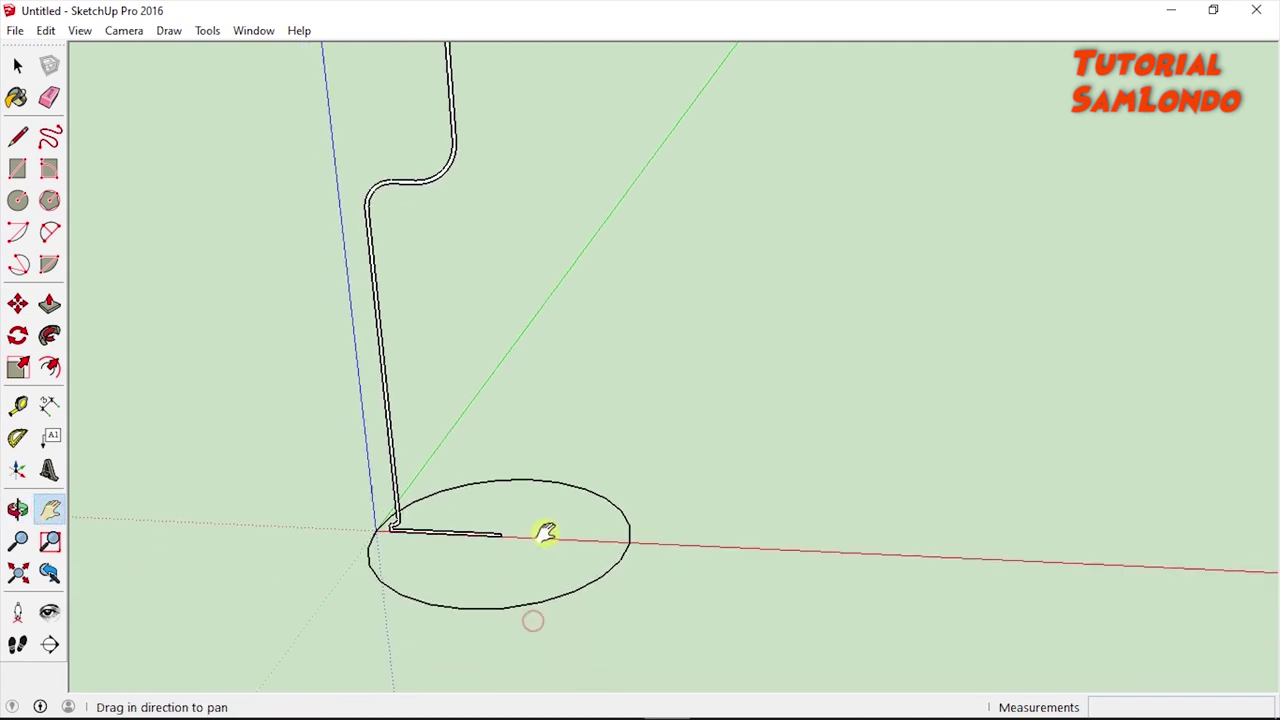
scroll(450, 495, "up", 1)
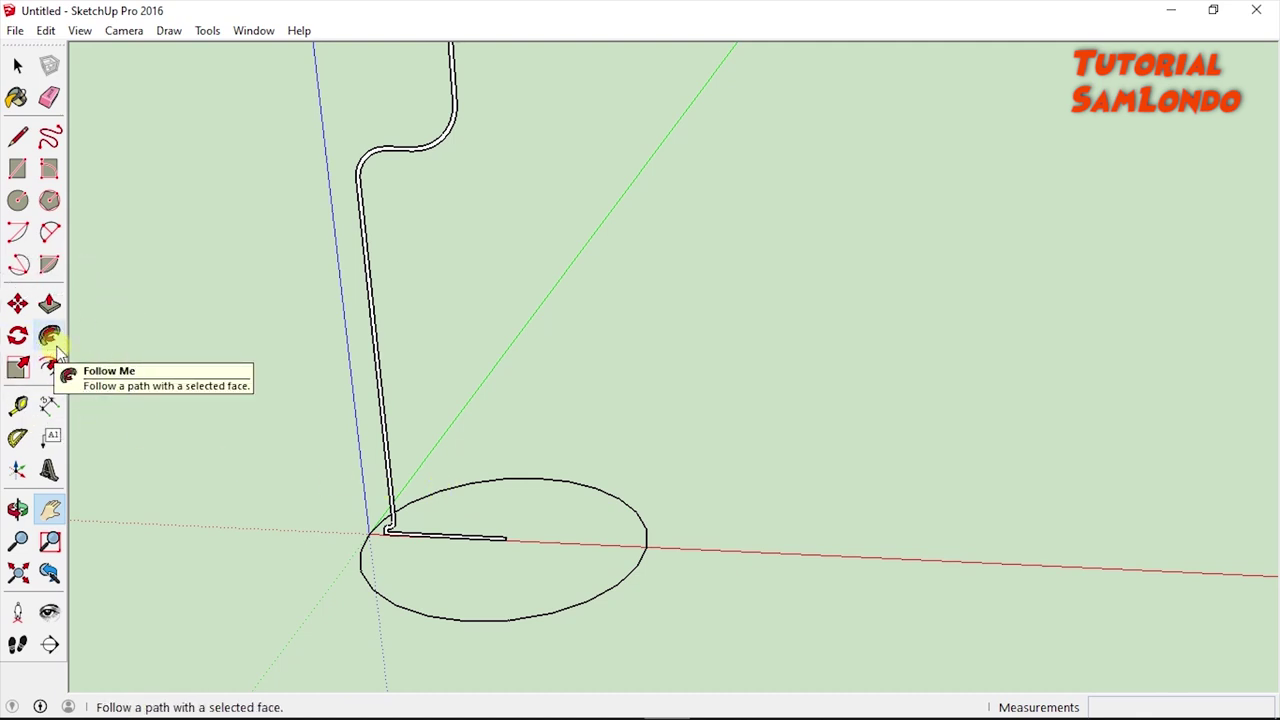
Use Follow Me to sweep the wall profile face around the circular base path
left_click(52, 340)
left_click(44, 338)
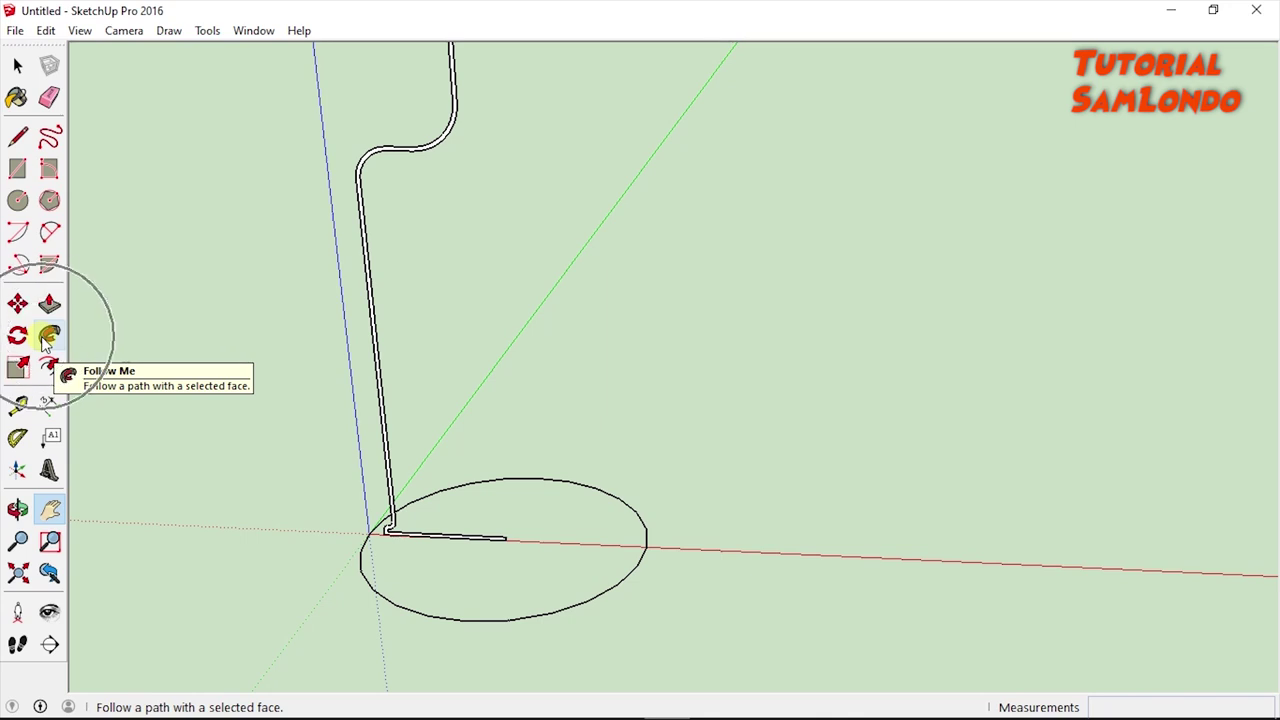
left_click(50, 340)
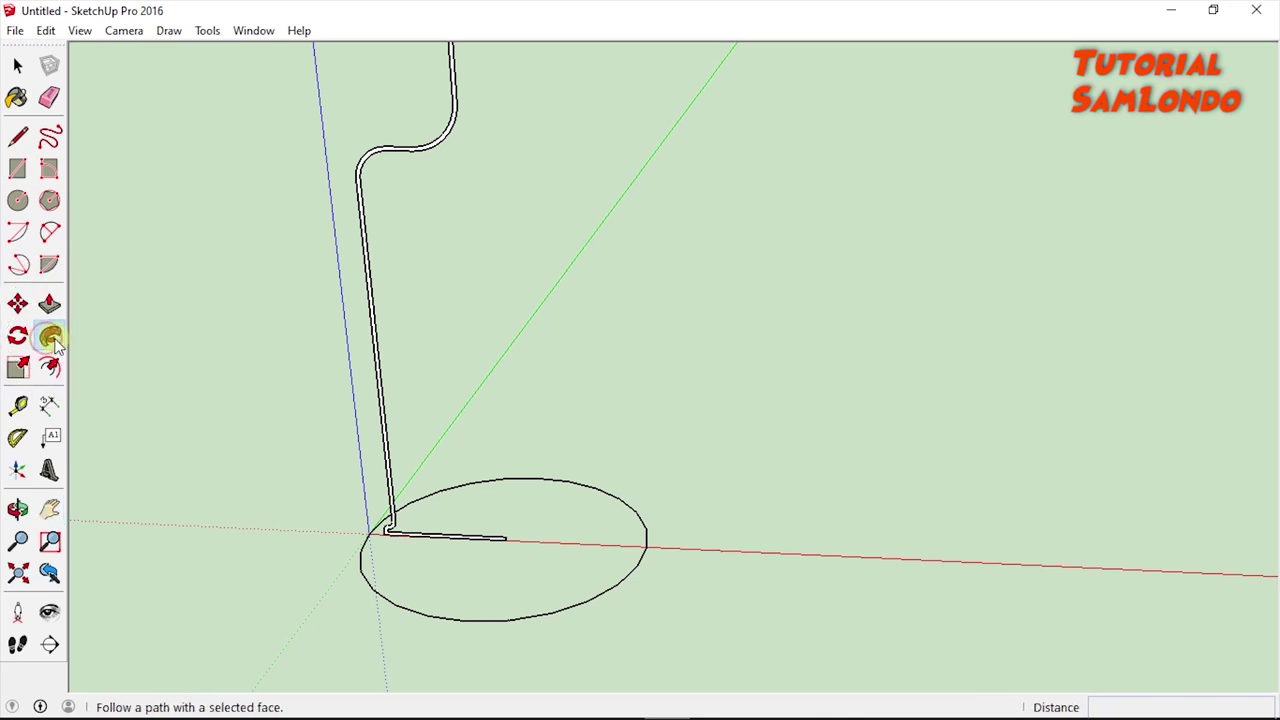
scroll(389, 421, "up", 1)
scroll(389, 421, "up", 1)
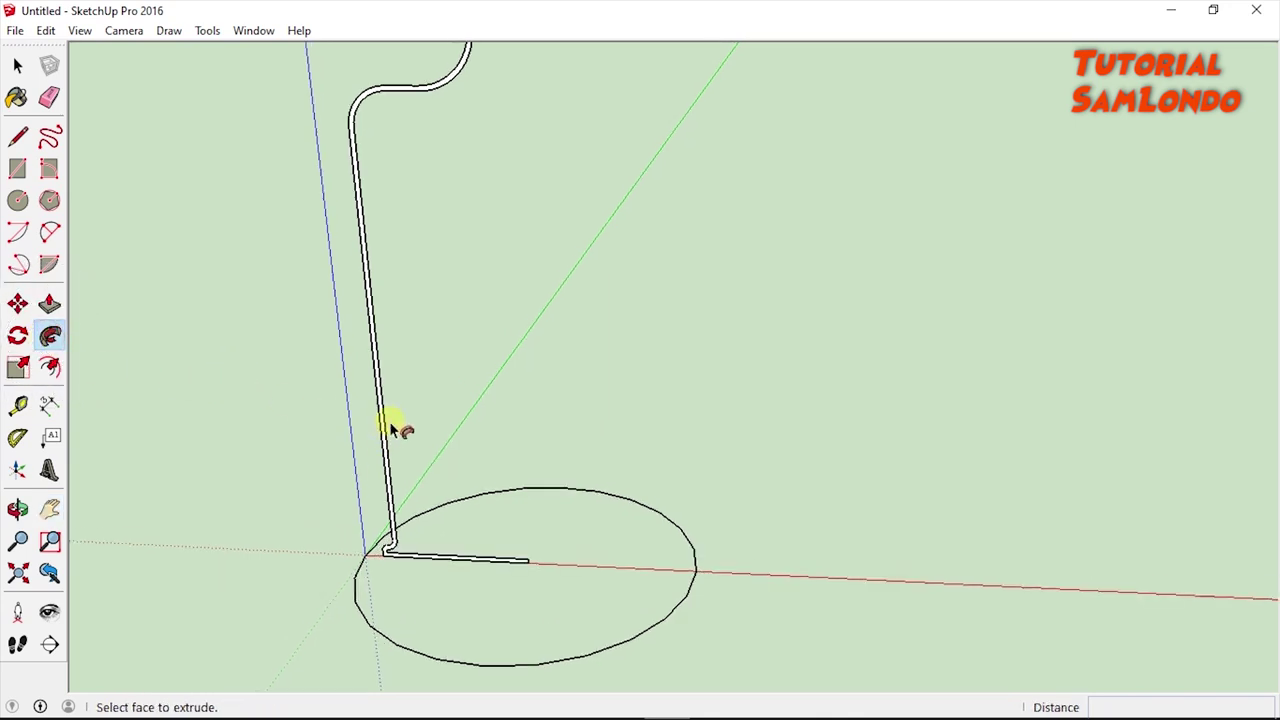
scroll(387, 440, "up", 1)
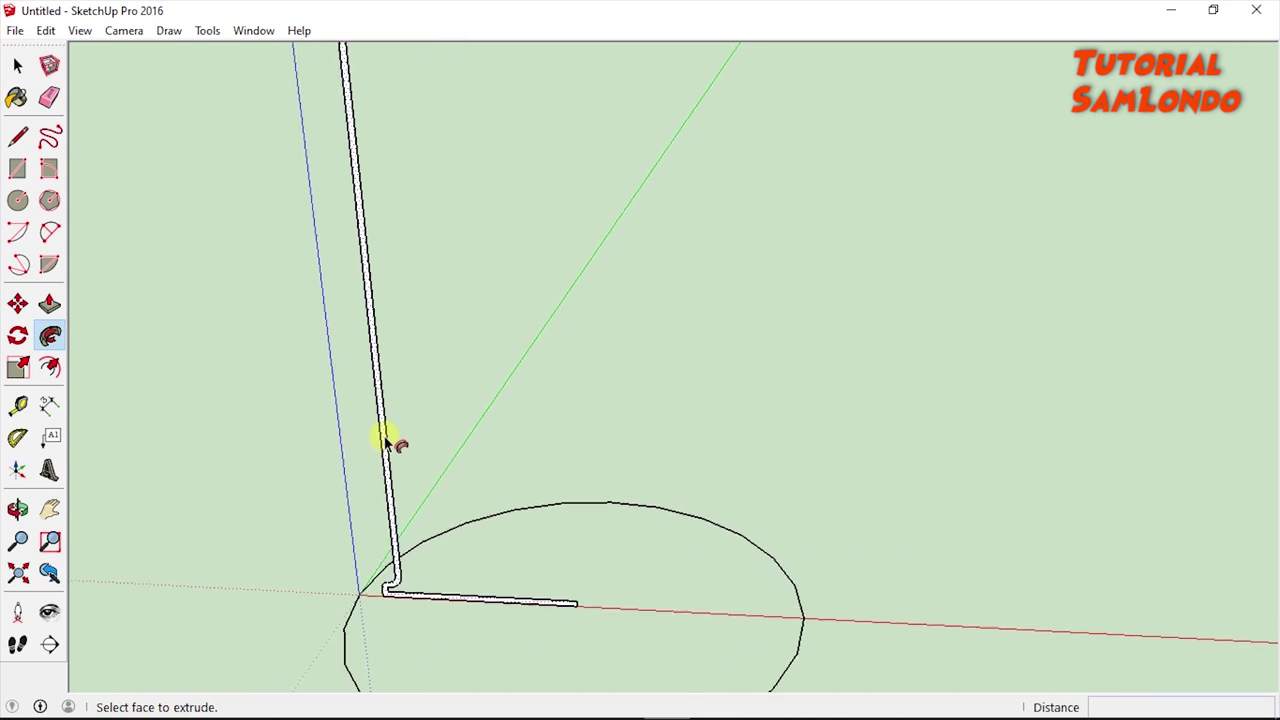
scroll(387, 428, "up", 1)
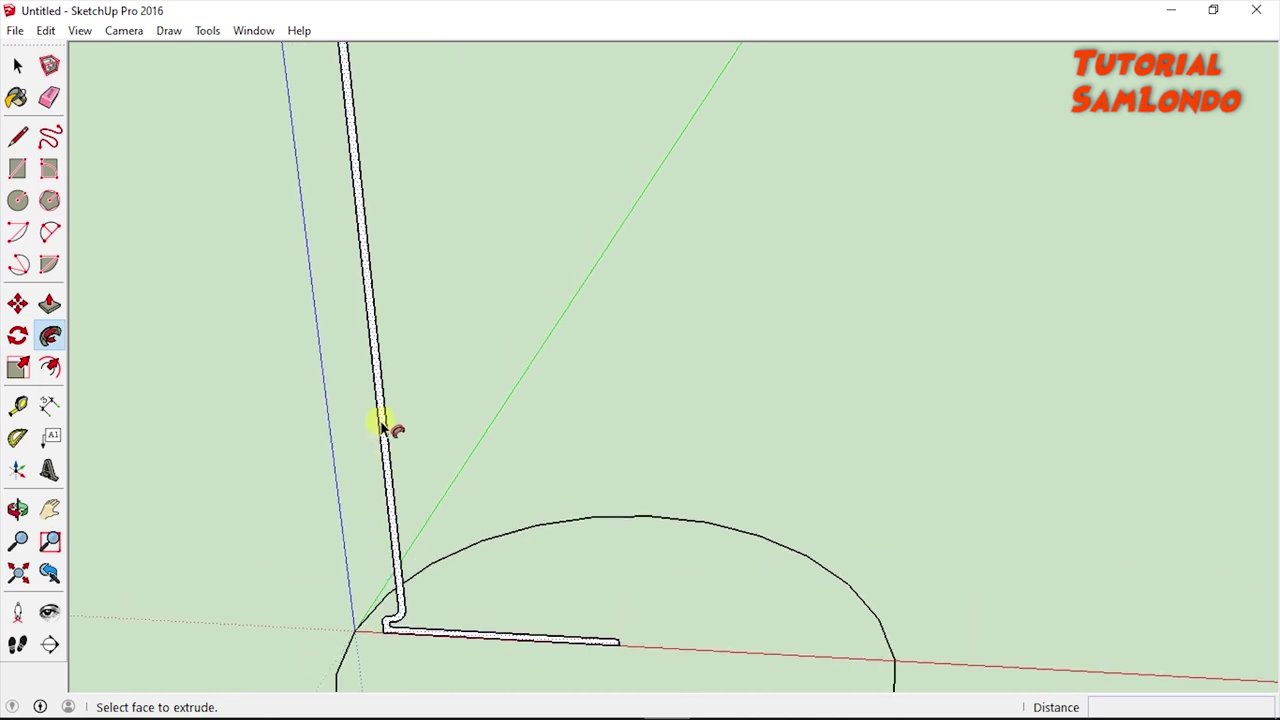
scroll(389, 428, "down", 1)
scroll(389, 428, "down", 1)
scroll(389, 428, "up", 1)
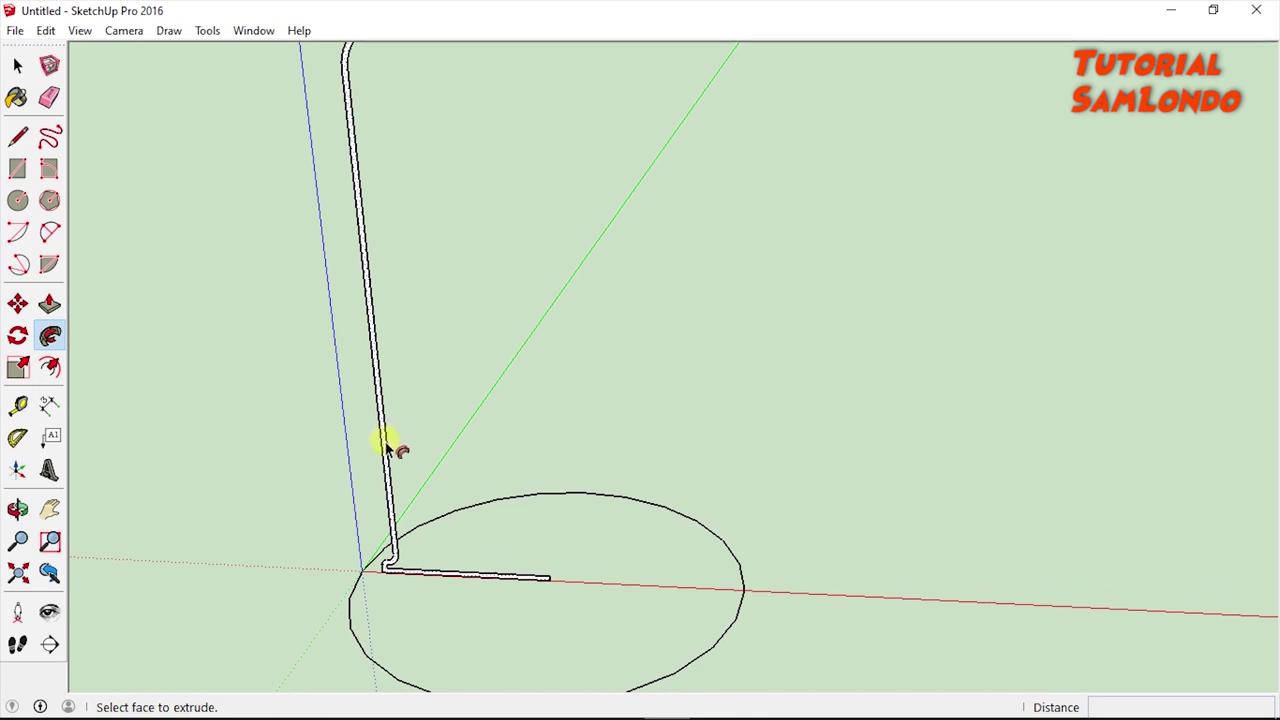
left_click(384, 448)
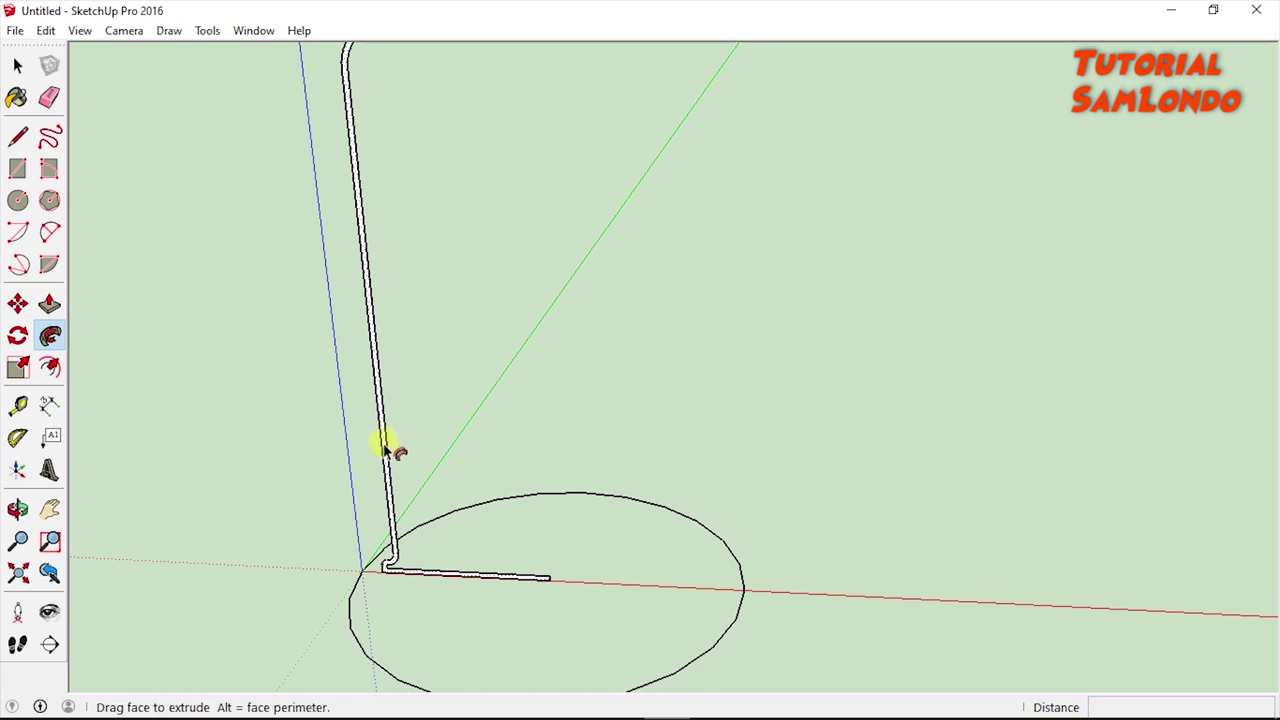
left_click_drag(397, 624, 370, 582)
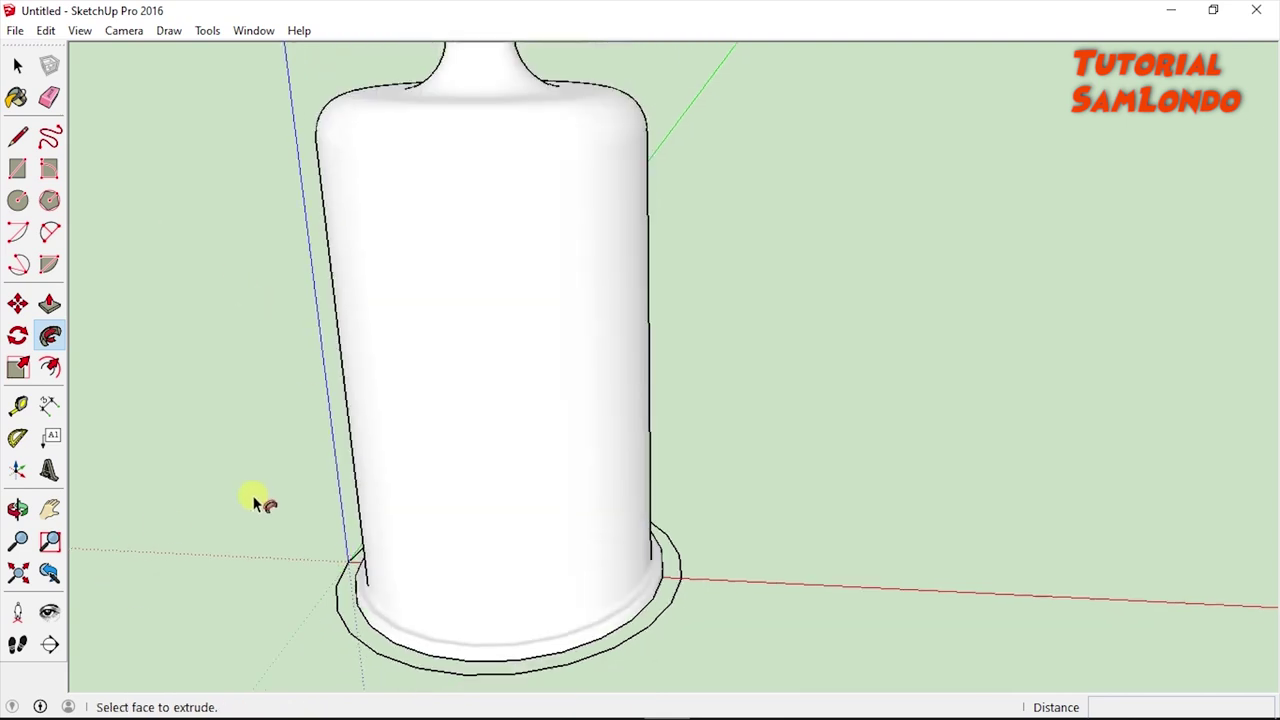
Orbit around the finished bottle to view it from above
left_click(17, 509)
mouse_move(357, 601)
left_mouse_down()
mouse_move(663, 544)
mouse_move(494, 571)
mouse_move(560, 491)
left_mouse_up()
mouse_move(626, 514)
left_mouse_down()
mouse_move(420, 600)
mouse_move(683, 492)
mouse_move(609, 309)
mouse_move(594, 537)
mouse_move(571, 366)
mouse_move(708, 477)
mouse_move(651, 351)
mouse_move(691, 331)
mouse_move(583, 389)
mouse_move(738, 262)
mouse_move(646, 329)
mouse_move(669, 569)
mouse_move(634, 489)
mouse_move(581, 551)
mouse_move(654, 417)
mouse_move(714, 526)
mouse_move(591, 377)
mouse_move(666, 556)
mouse_move(586, 397)
mouse_move(554, 600)
mouse_move(606, 666)
mouse_move(527, 455)
mouse_move(614, 660)
mouse_move(649, 666)
mouse_move(452, 541)
mouse_move(477, 651)
mouse_move(526, 700)
mouse_move(617, 651)
left_mouse_up()
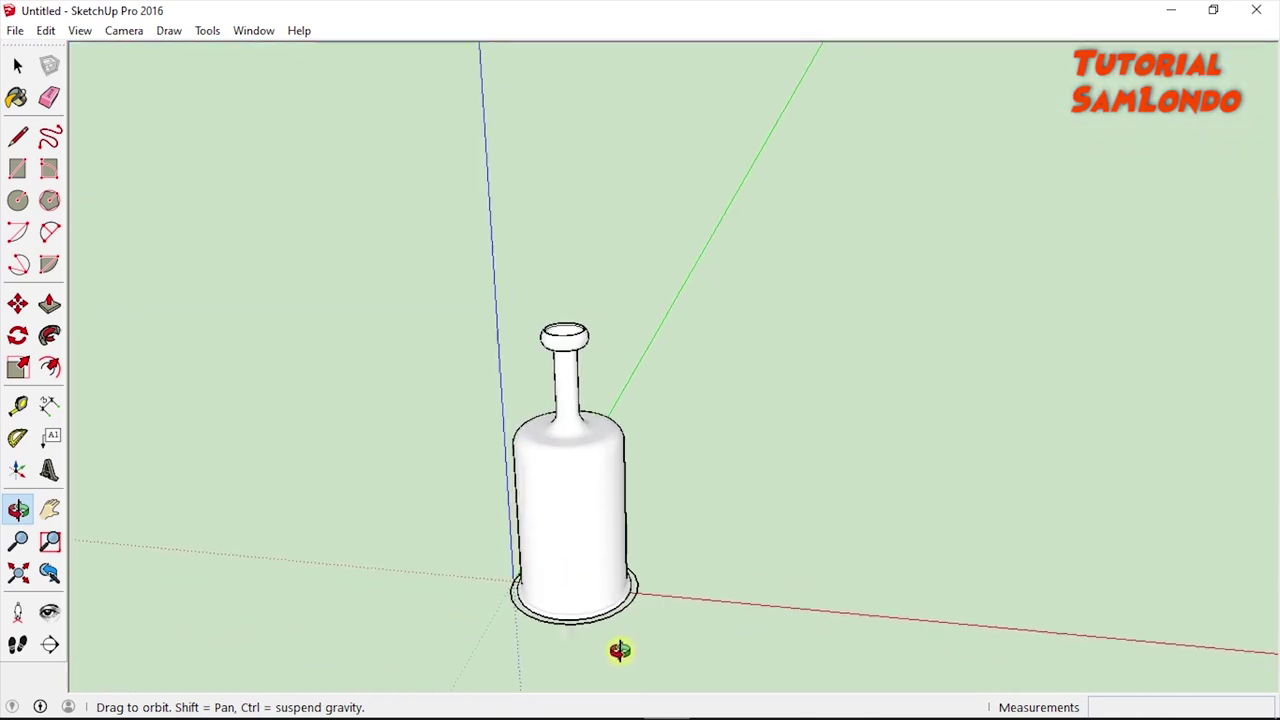
Erase the leftover circle ring at the bottle's base, then box-select the bottle
scroll(616, 651, "up", 5)
scroll(615, 651, "up", 2)
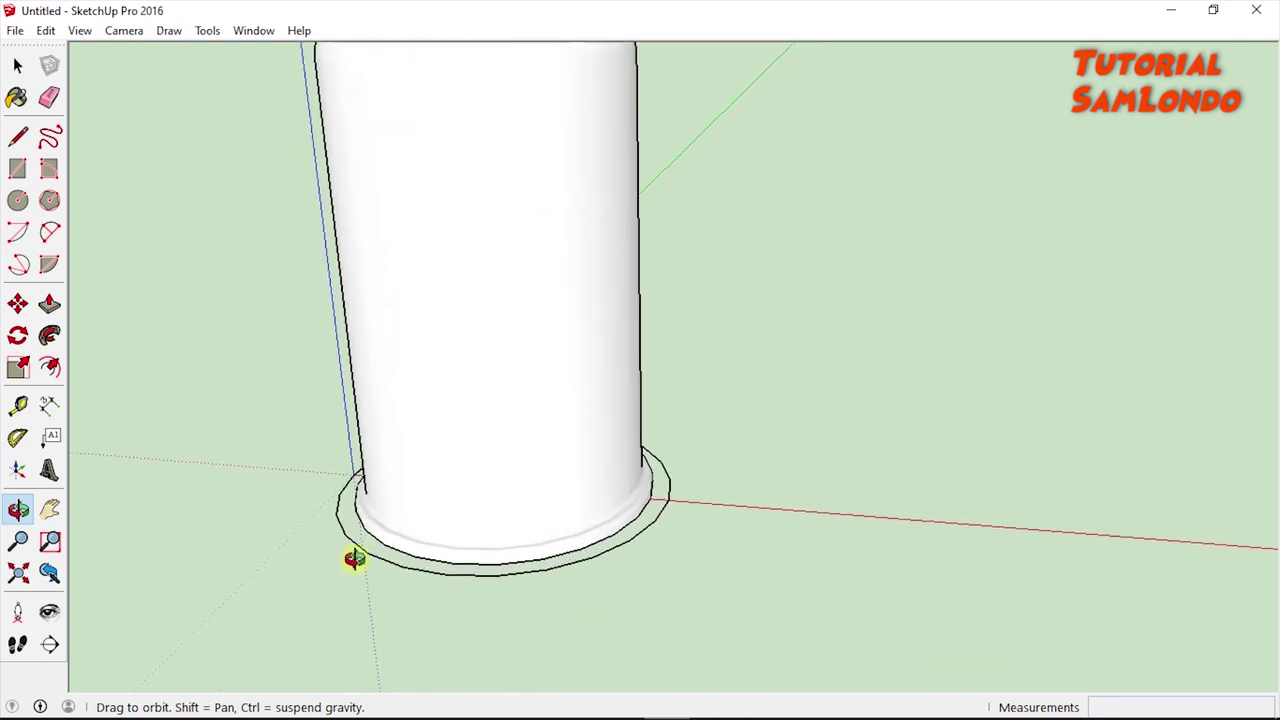
left_click(49, 97)
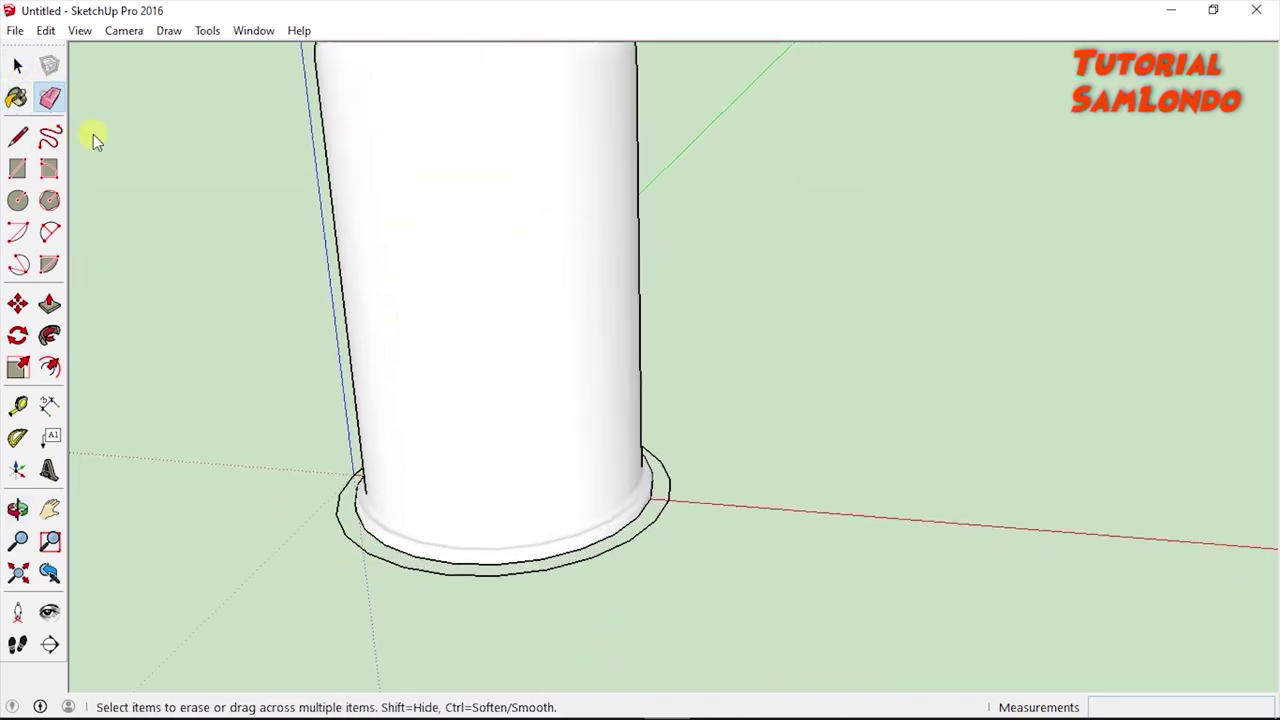
left_click(497, 575)
scroll(526, 563, "down", 3)
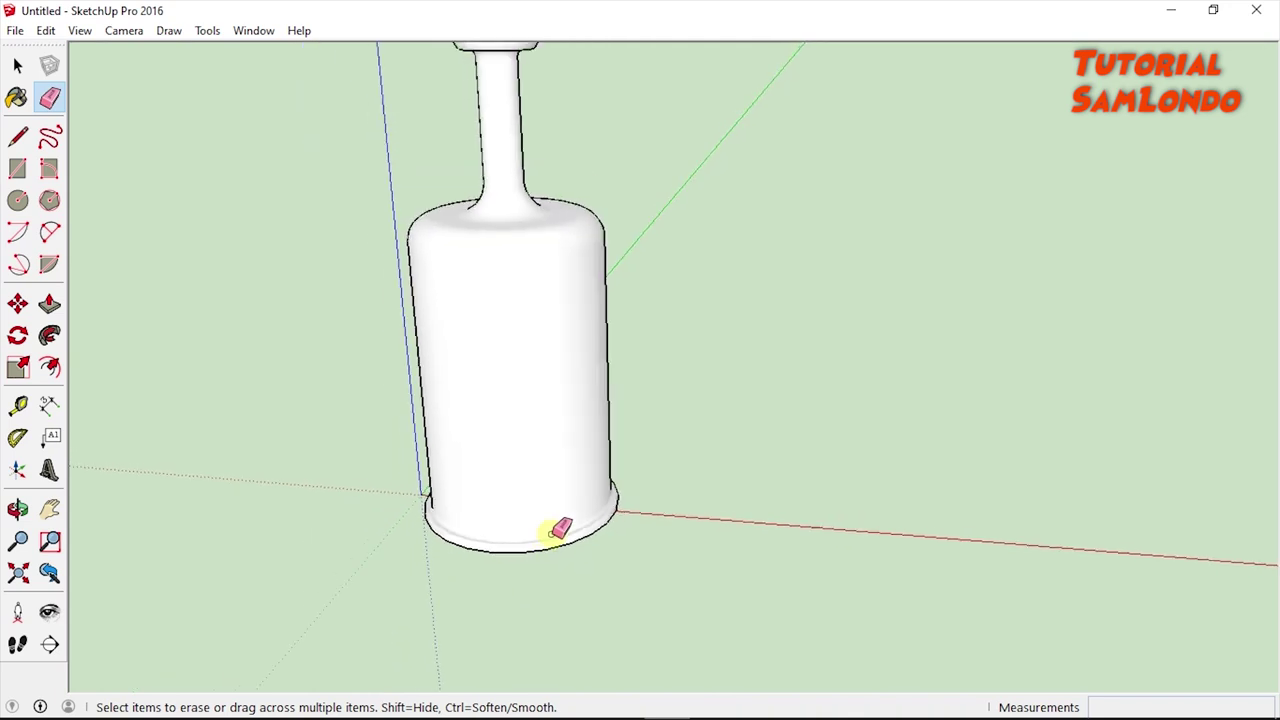
scroll(556, 532, "down", 2)
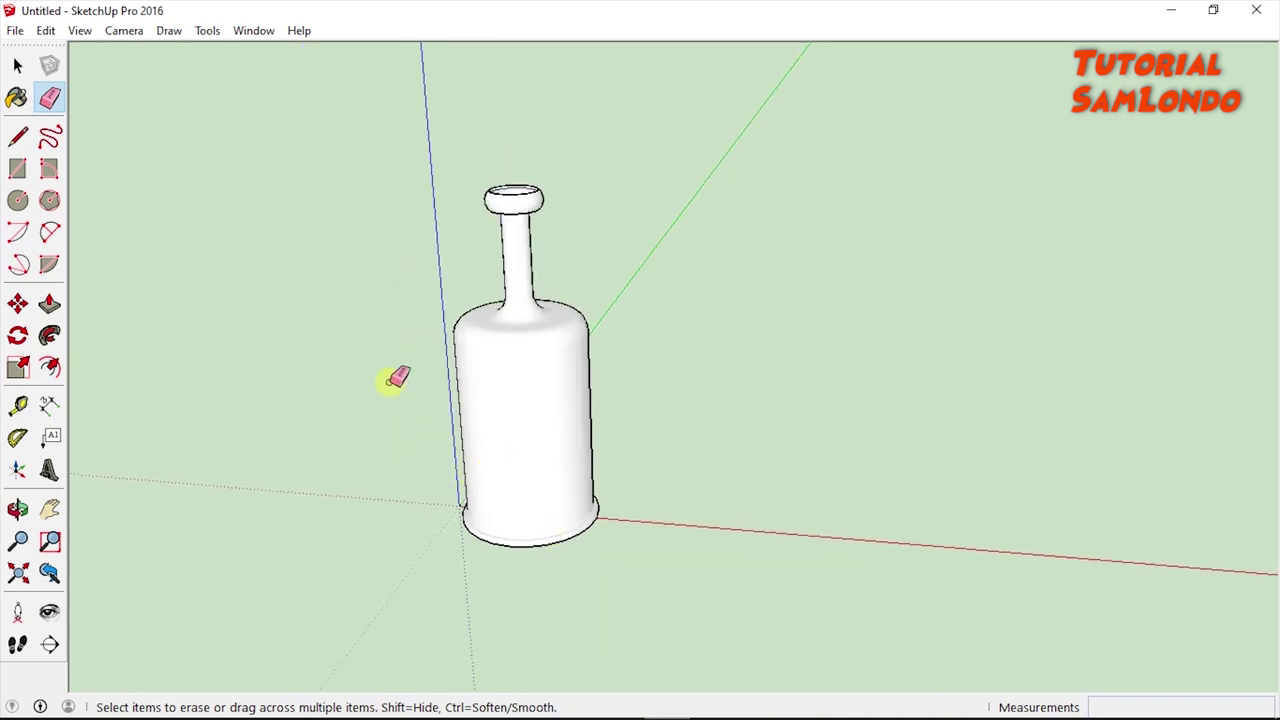
left_click(18, 67)
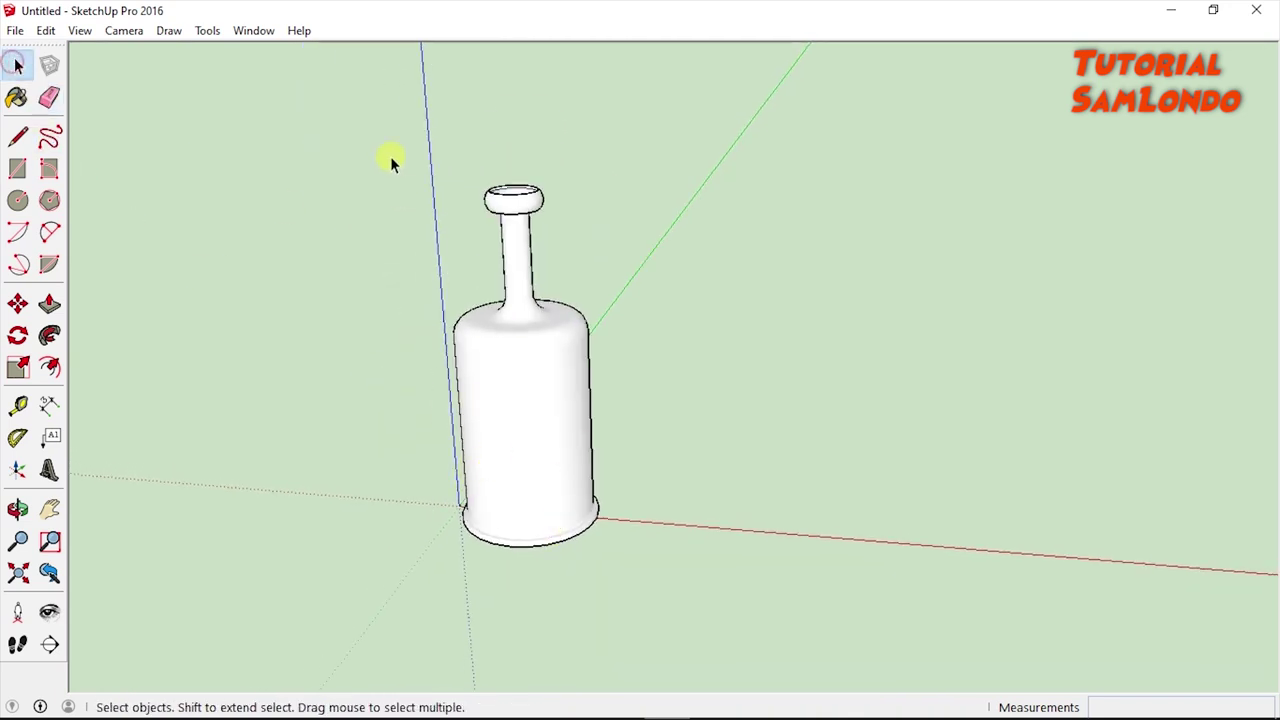
mouse_move(367, 133)
left_mouse_down()
mouse_move(649, 609)
mouse_move(705, 604)
left_mouse_up()
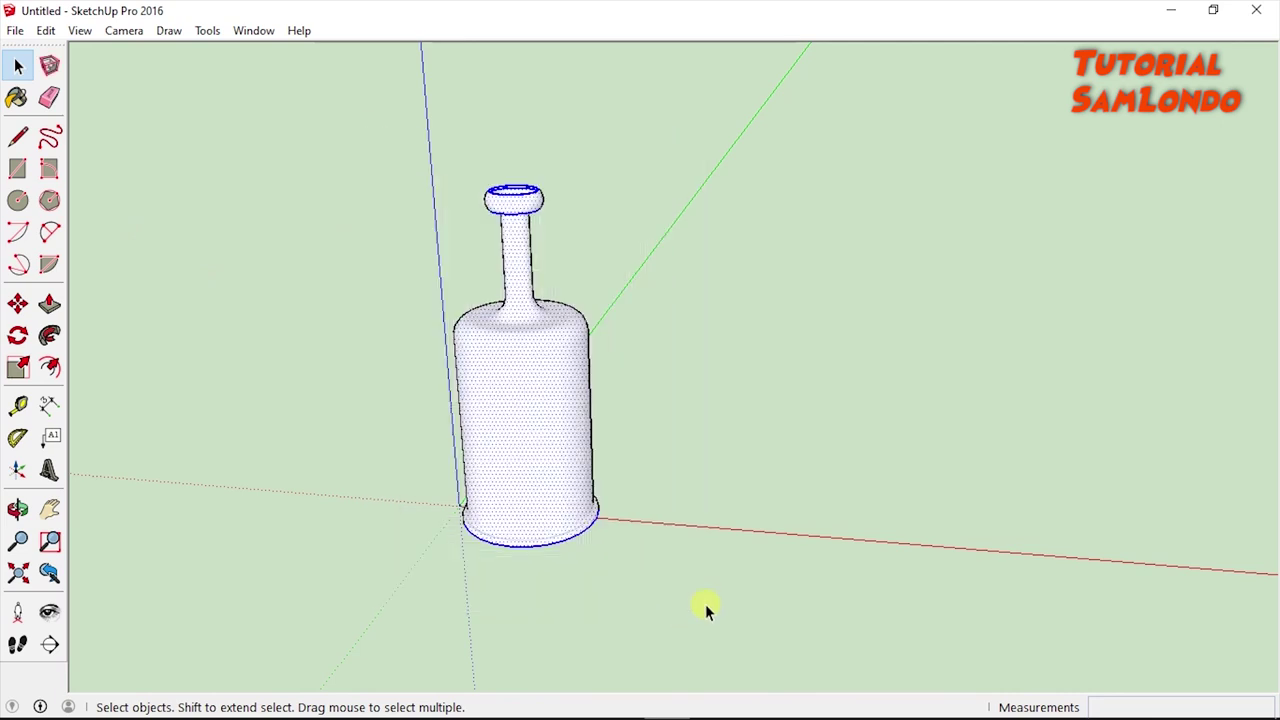
Show the Default Tray from the Window menu and collapse the Instructor panel
left_click(251, 32)
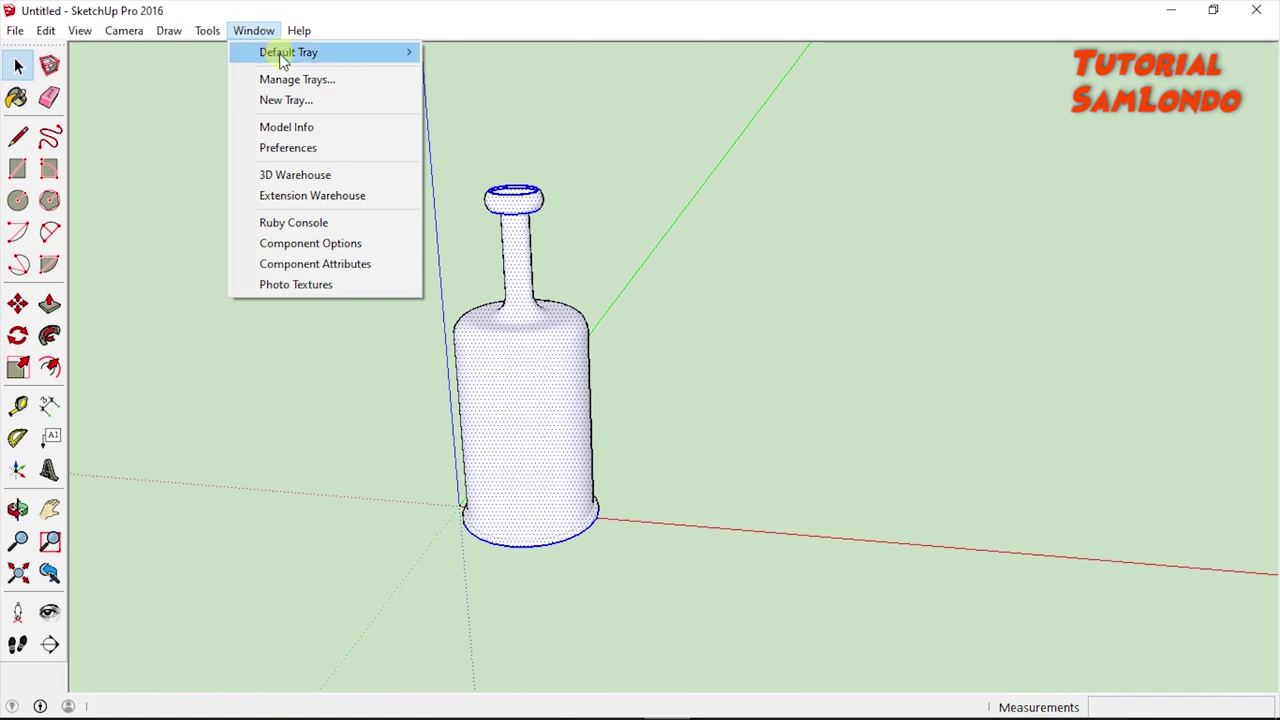
mouse_move(289, 52)
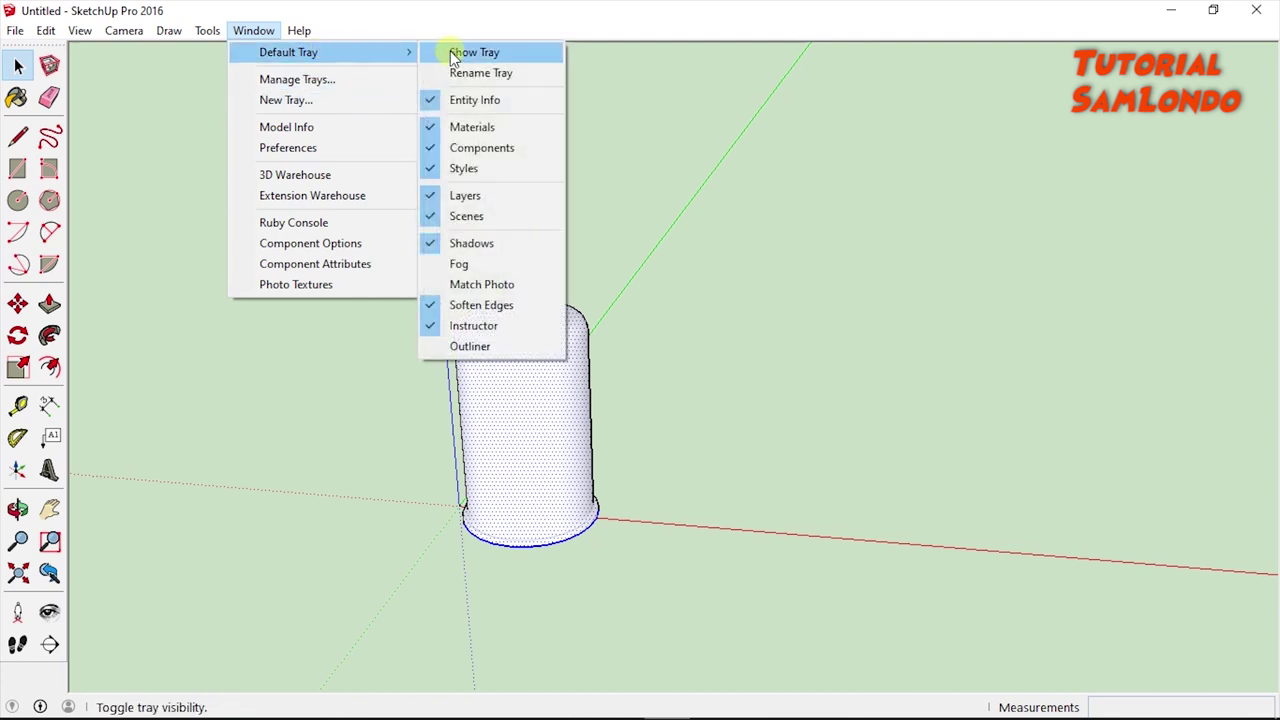
left_click(450, 51)
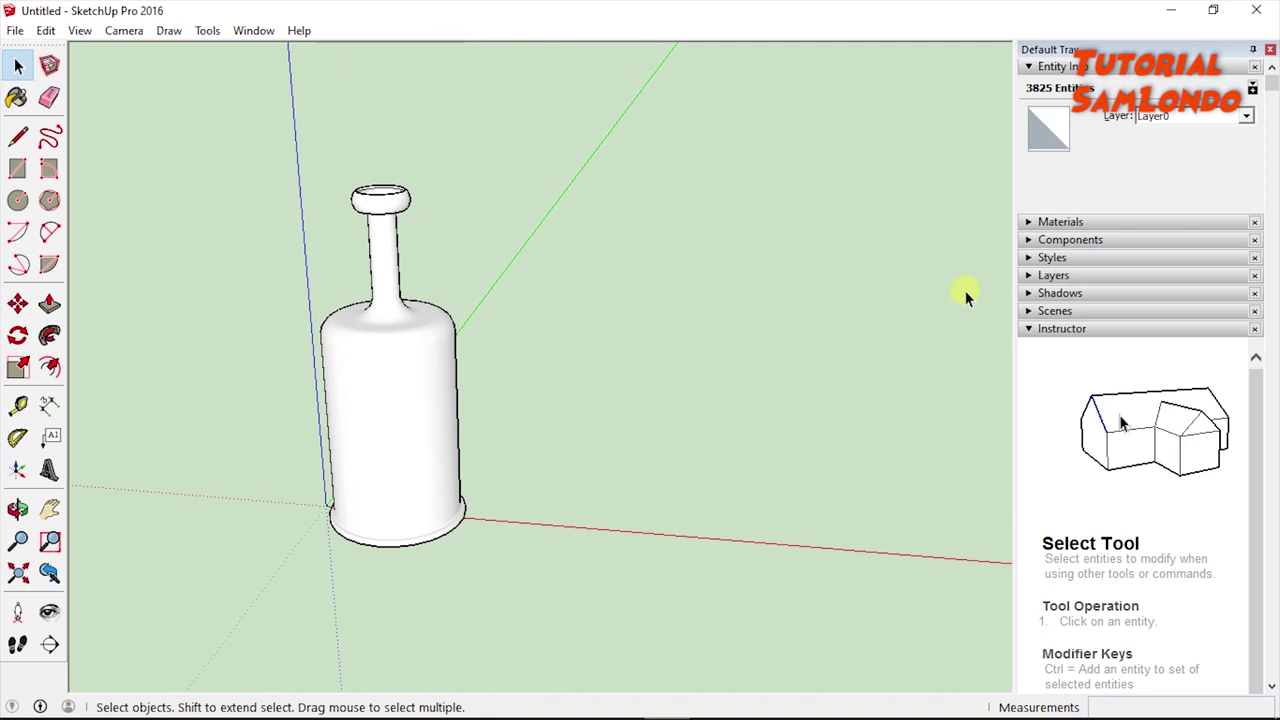
left_click(1027, 330)
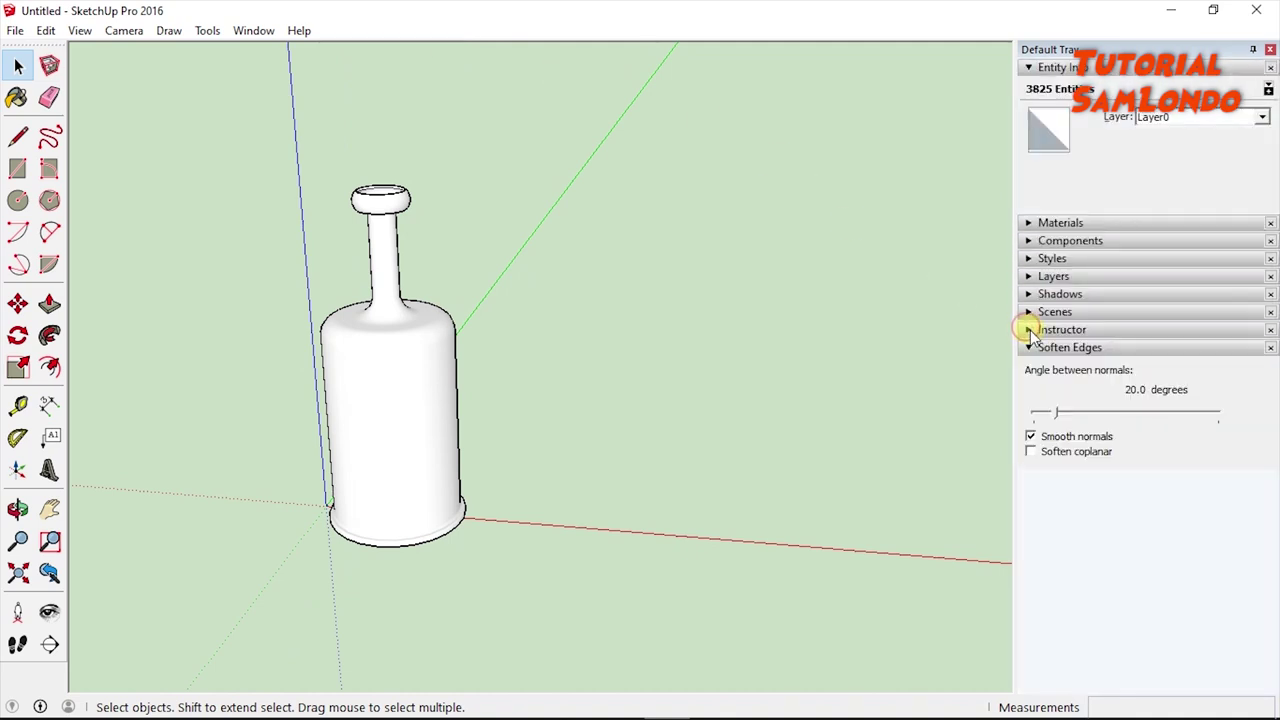
left_click(1070, 348)
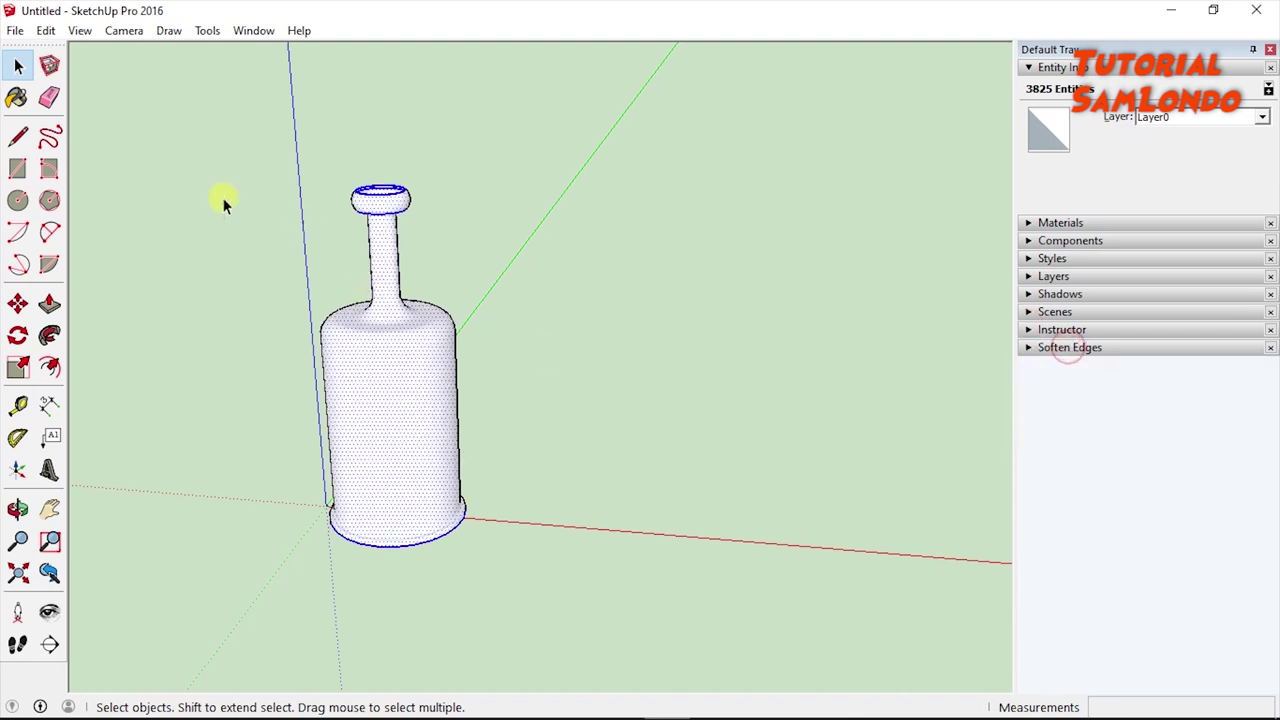
Soften the selected bottle's edges at 43.9 degrees, then close the tray and reselect the bottle
left_click_drag(230, 132, 652, 588)
left_click(1028, 347)
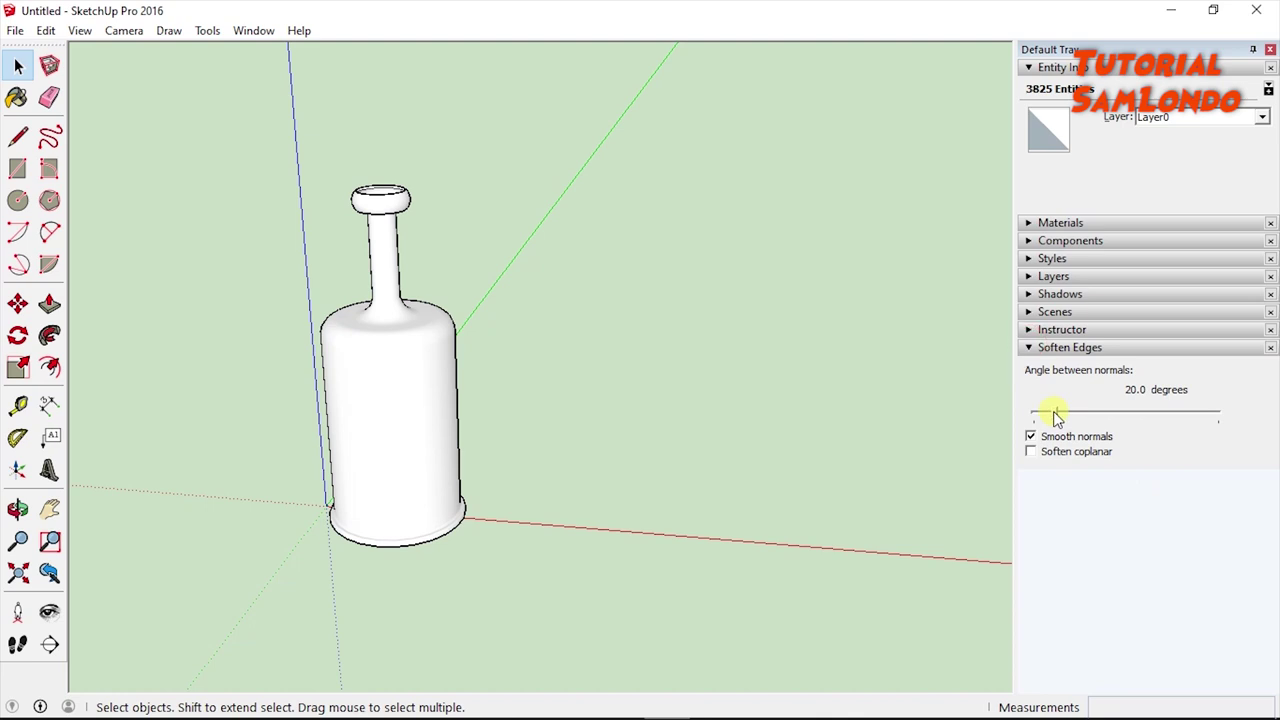
left_click_drag(1057, 417, 1082, 414)
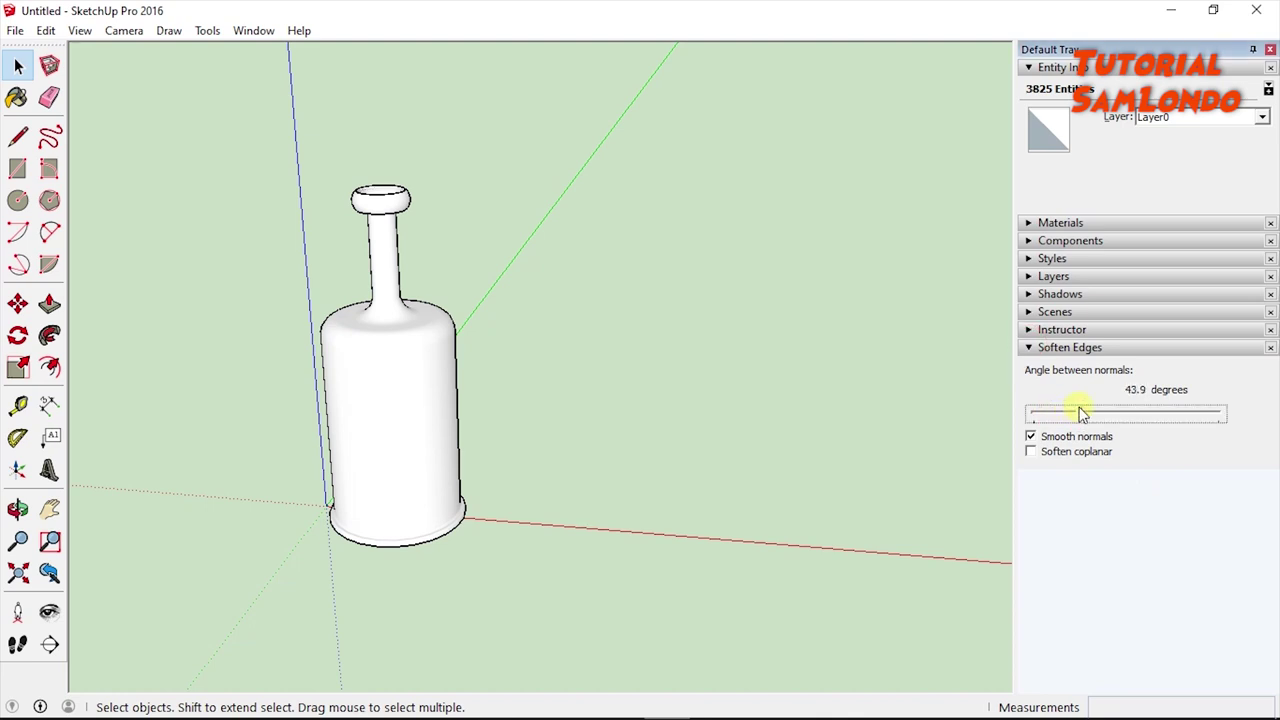
left_click(604, 491)
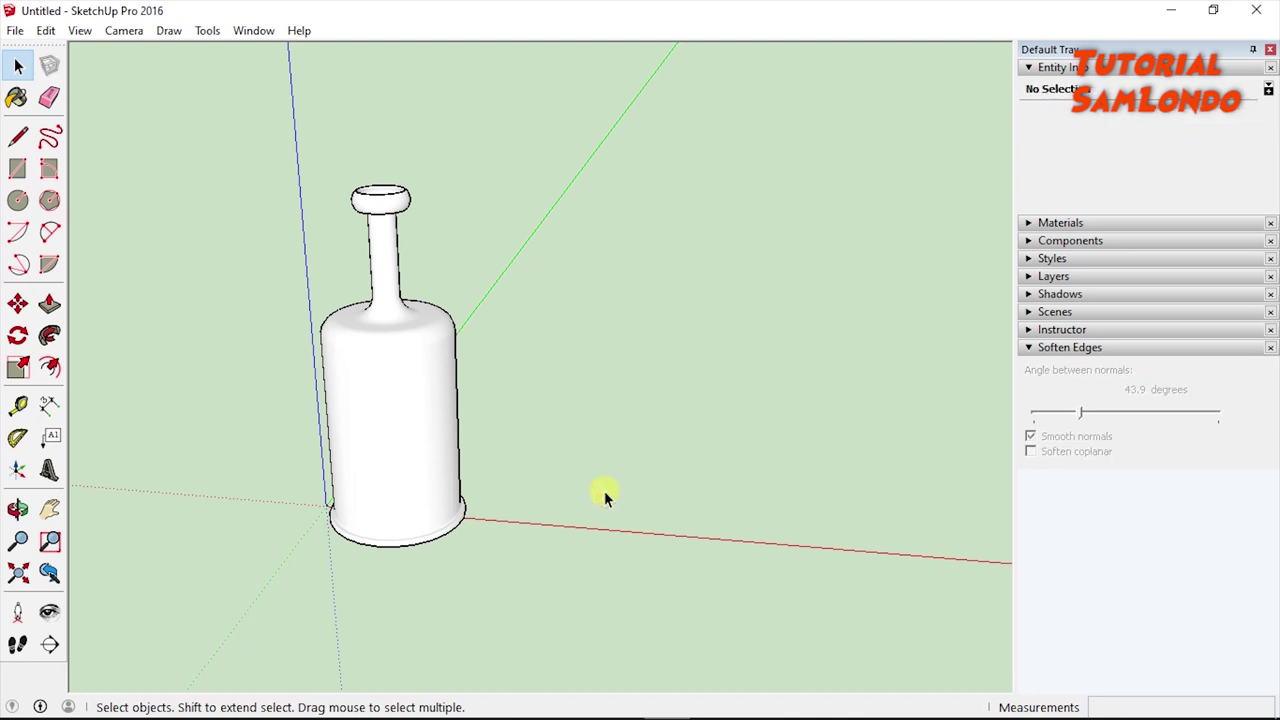
left_click(1269, 50)
left_click_drag(273, 107, 817, 611)
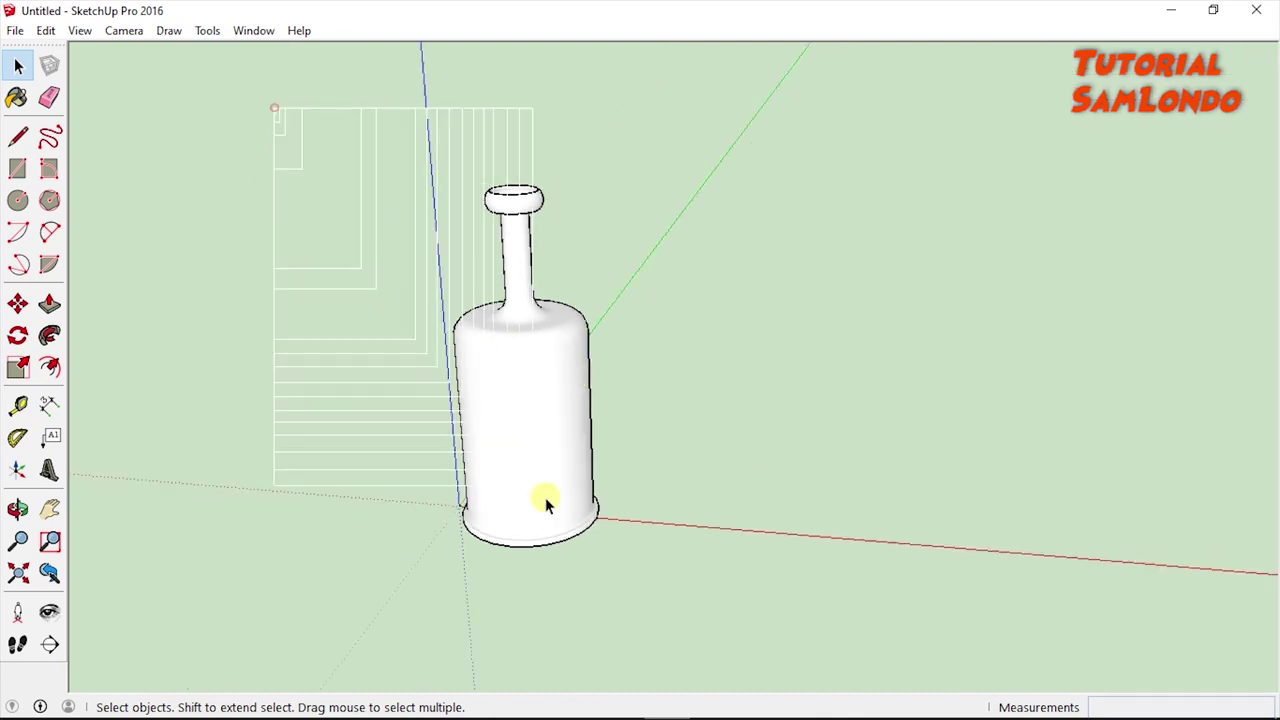
Select the whole bottle and move it off to the right of the origin
left_click(255, 428)
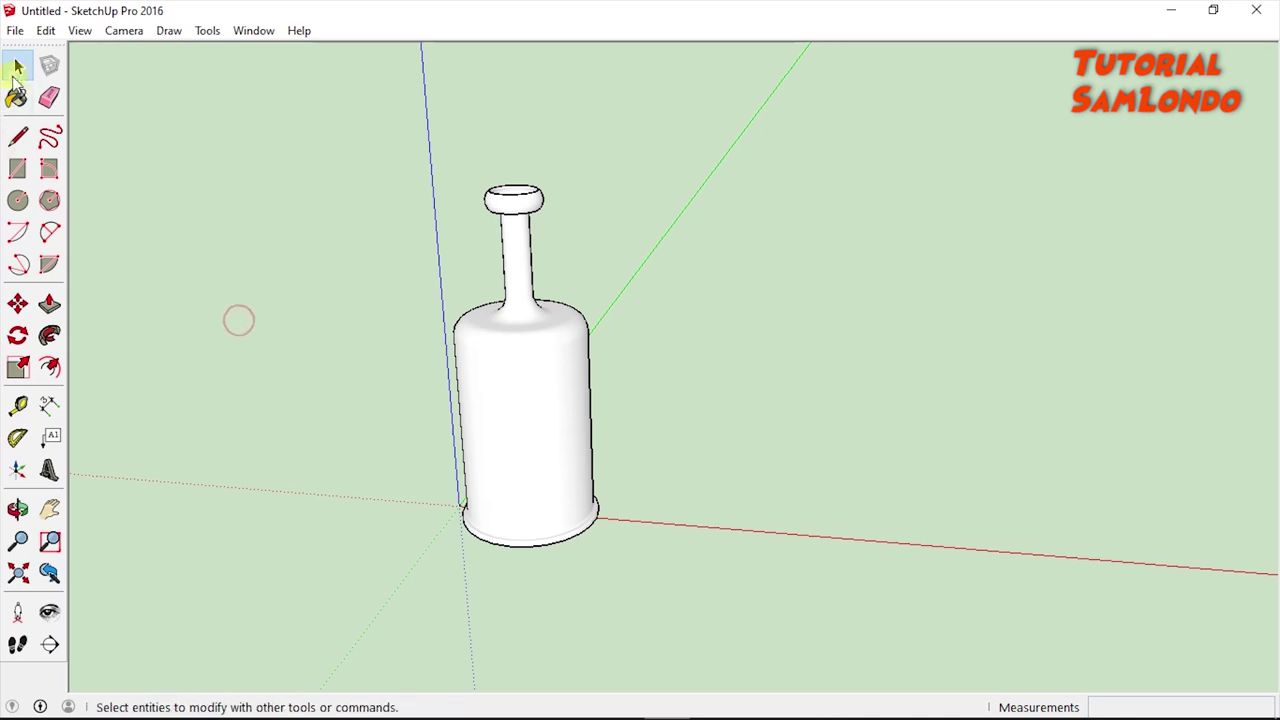
left_click_drag(329, 111, 750, 619)
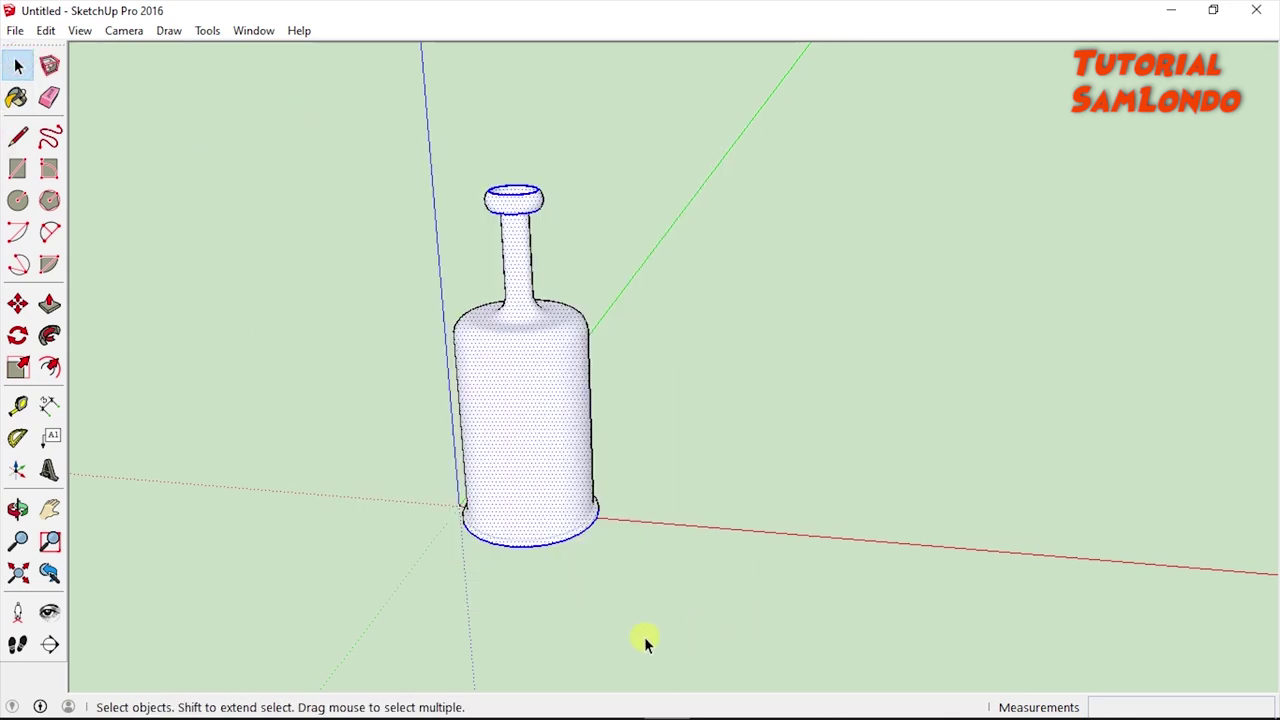
left_click(19, 305)
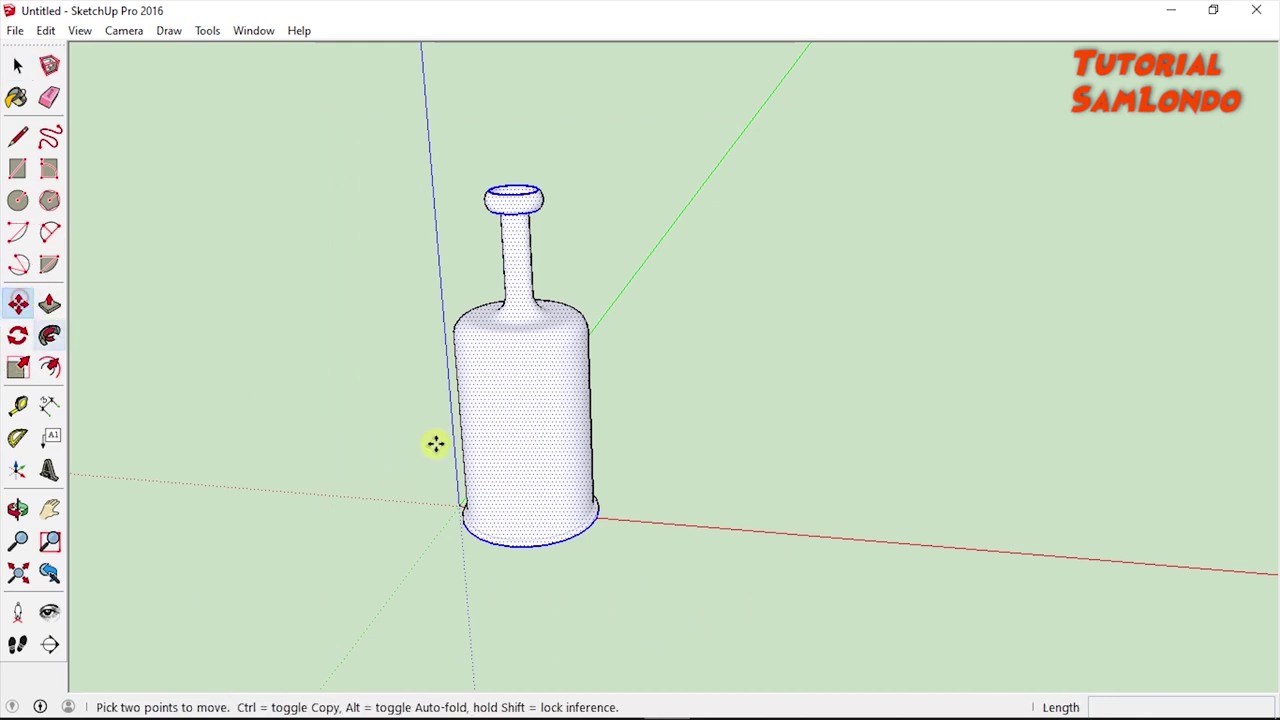
left_click(527, 455)
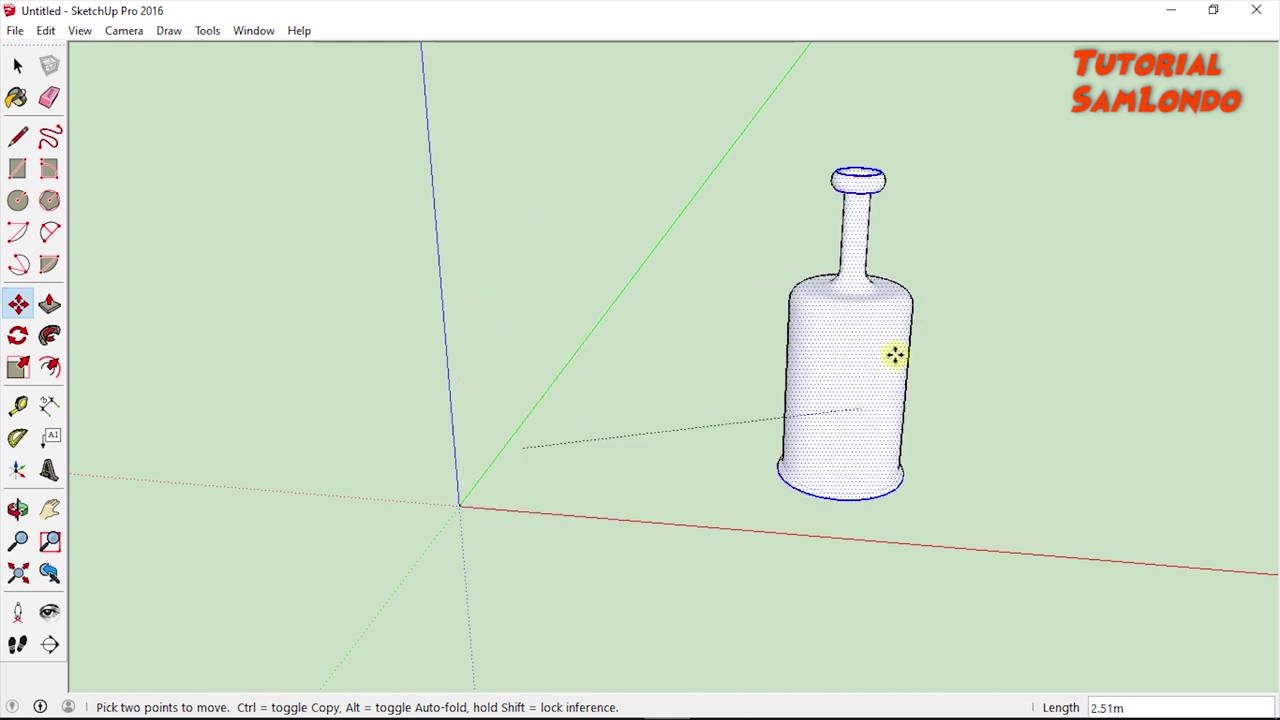
left_click(916, 351)
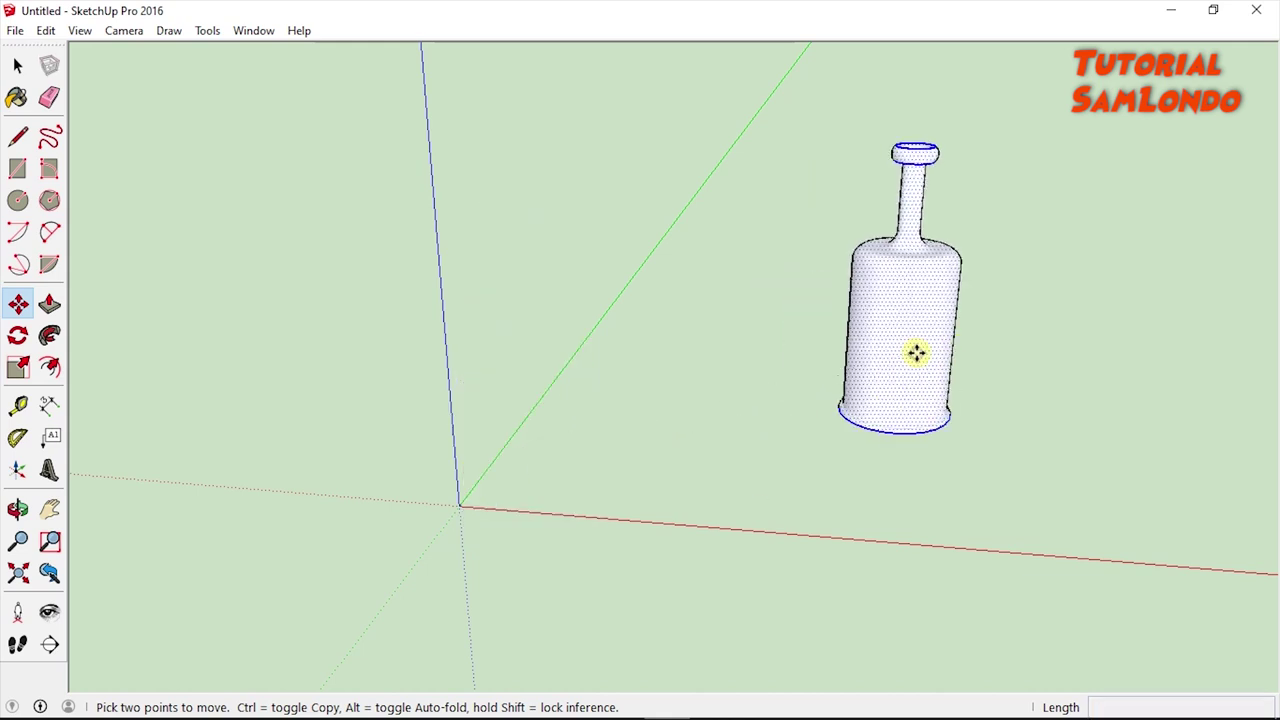
left_click(916, 352)
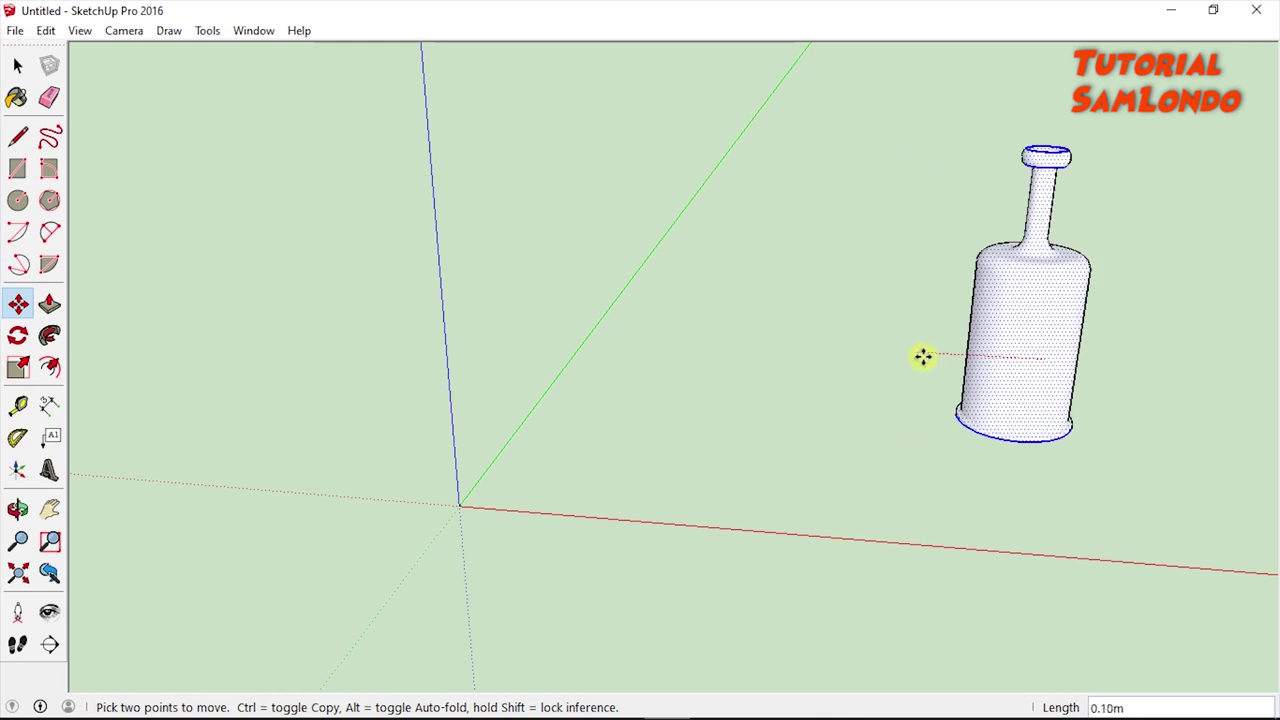
left_click(846, 362)
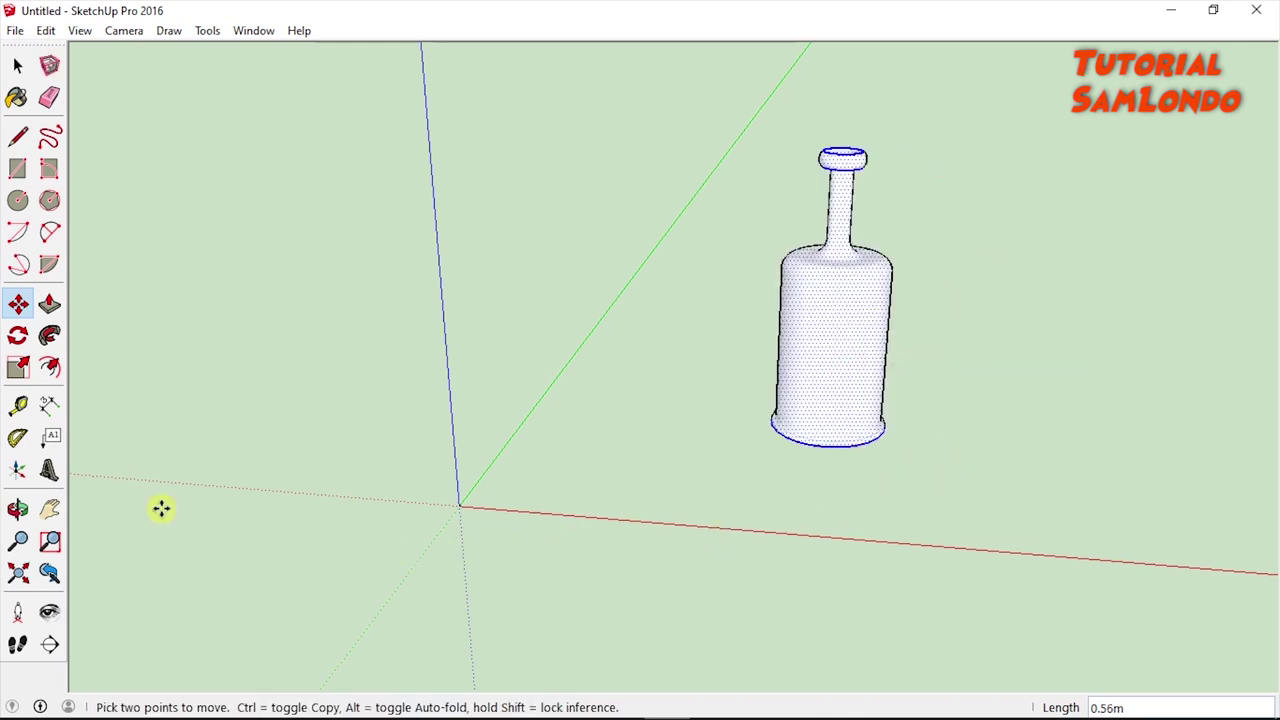
left_click(18, 168)
Draw an upright 0.43 m by 1.73 m rectangle at the origin and orbit to a level view
left_click(511, 500)
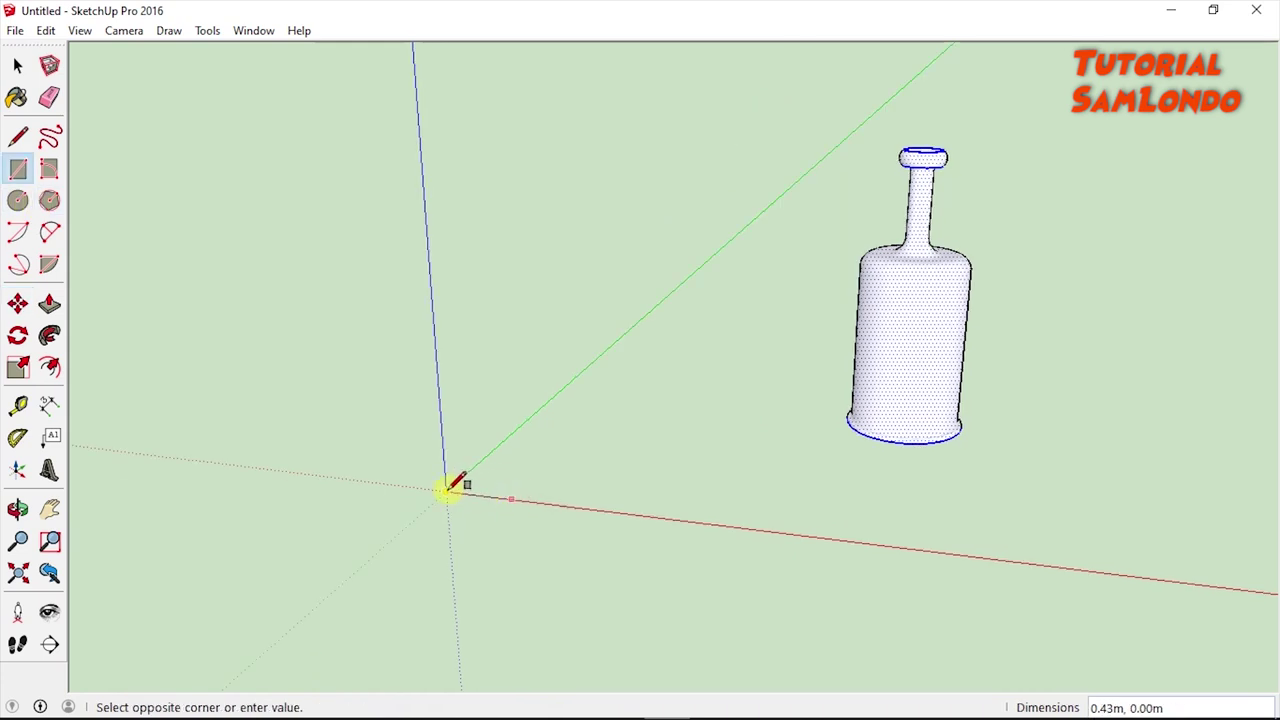
left_click(425, 206)
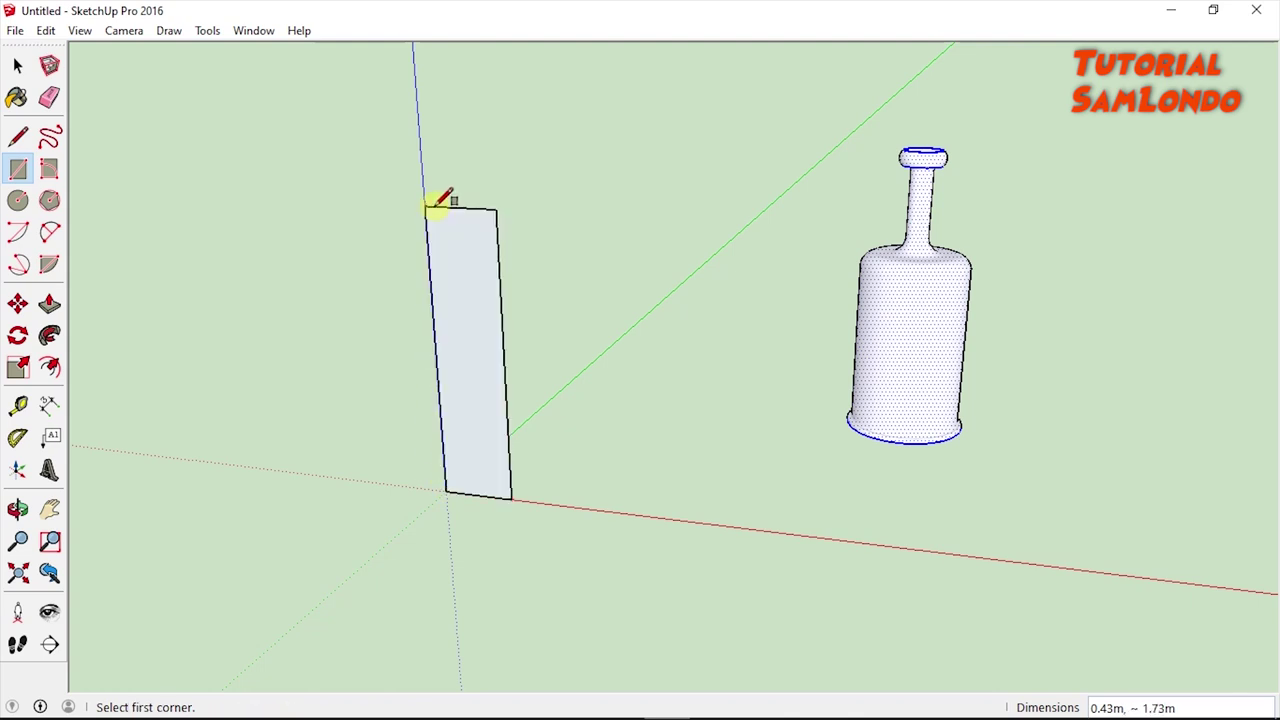
left_click(18, 509)
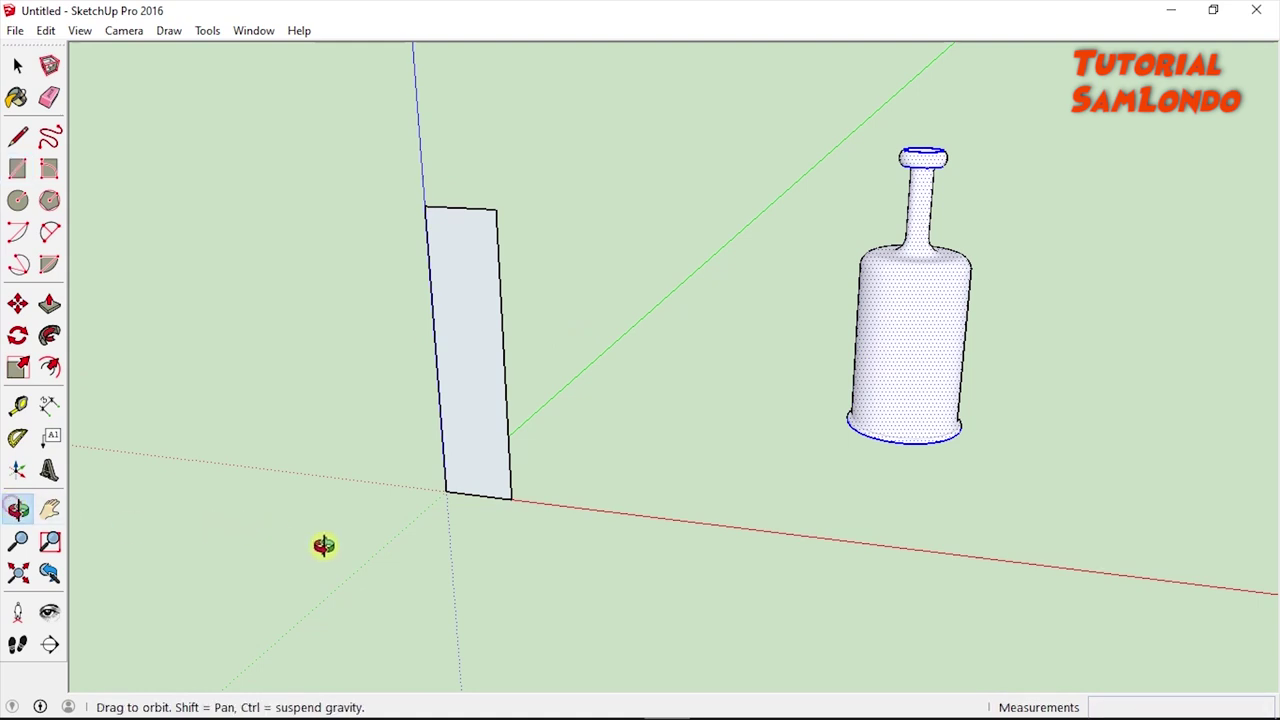
mouse_move(342, 552)
left_mouse_down()
mouse_move(496, 548)
mouse_move(523, 400)
left_mouse_up()
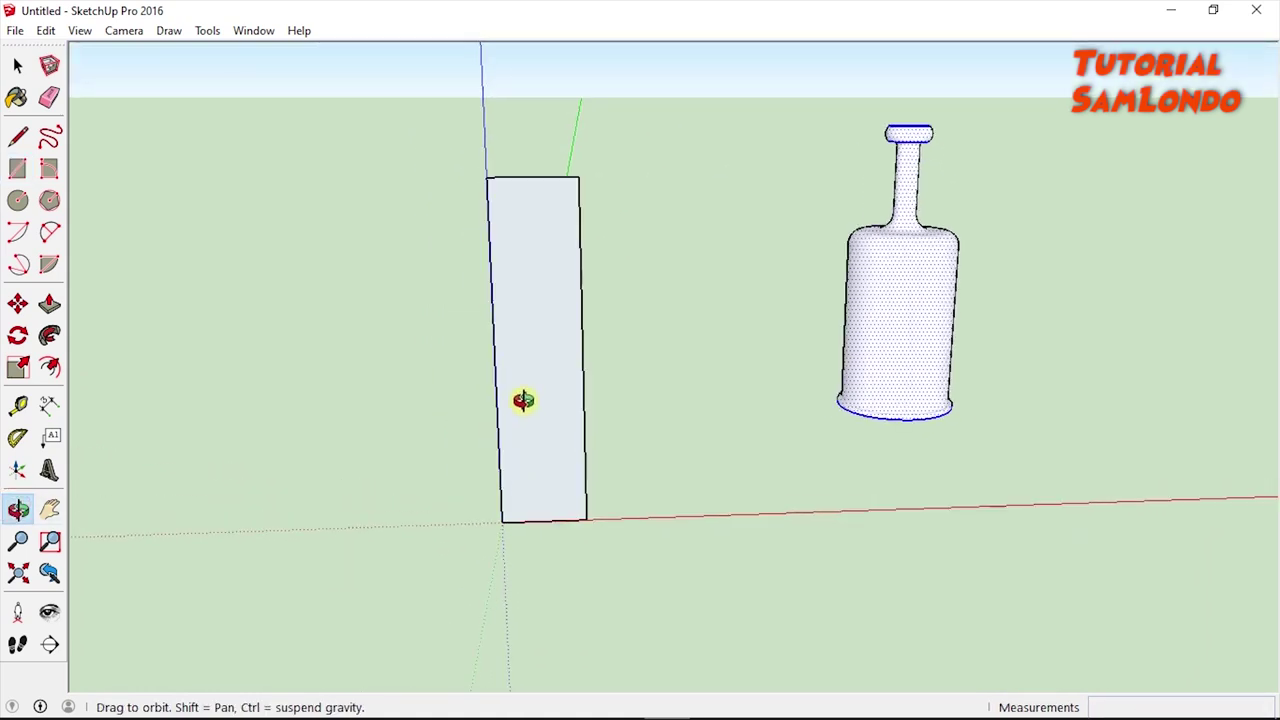
left_click_drag(431, 347, 499, 270)
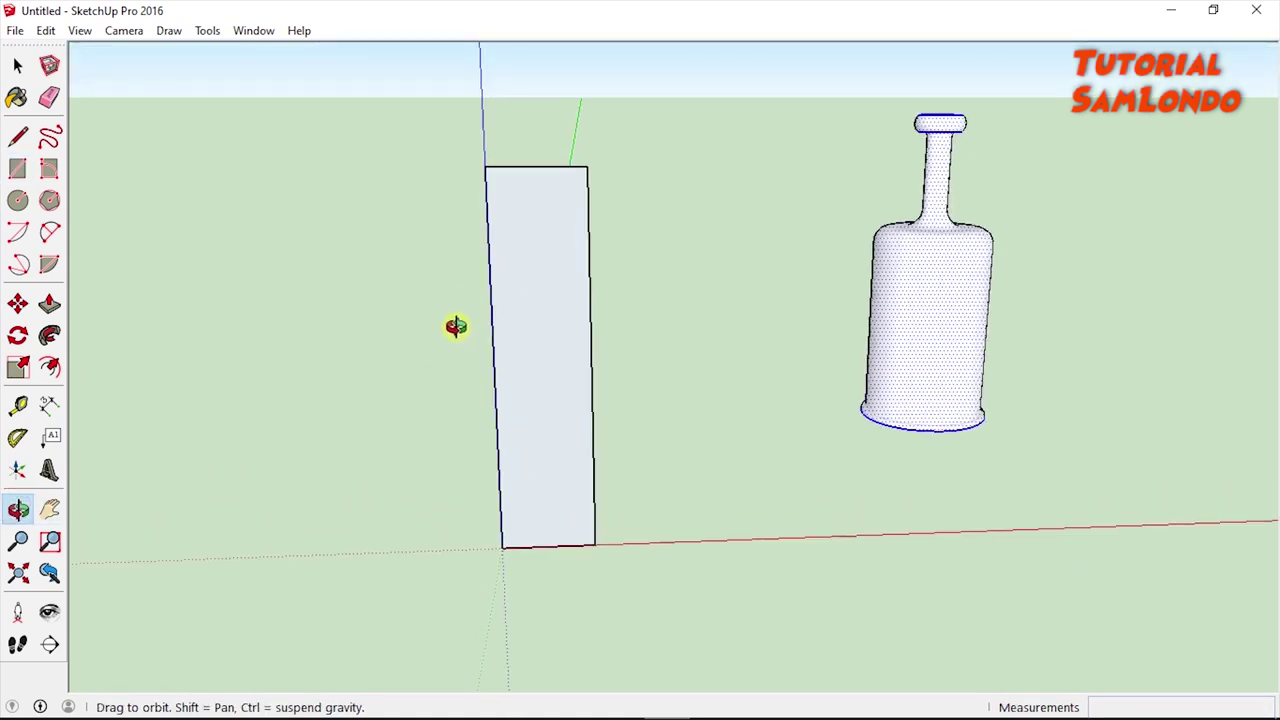
mouse_move(781, 317)
left_mouse_down()
mouse_move(797, 317)
mouse_move(731, 346)
mouse_move(763, 288)
left_mouse_up()
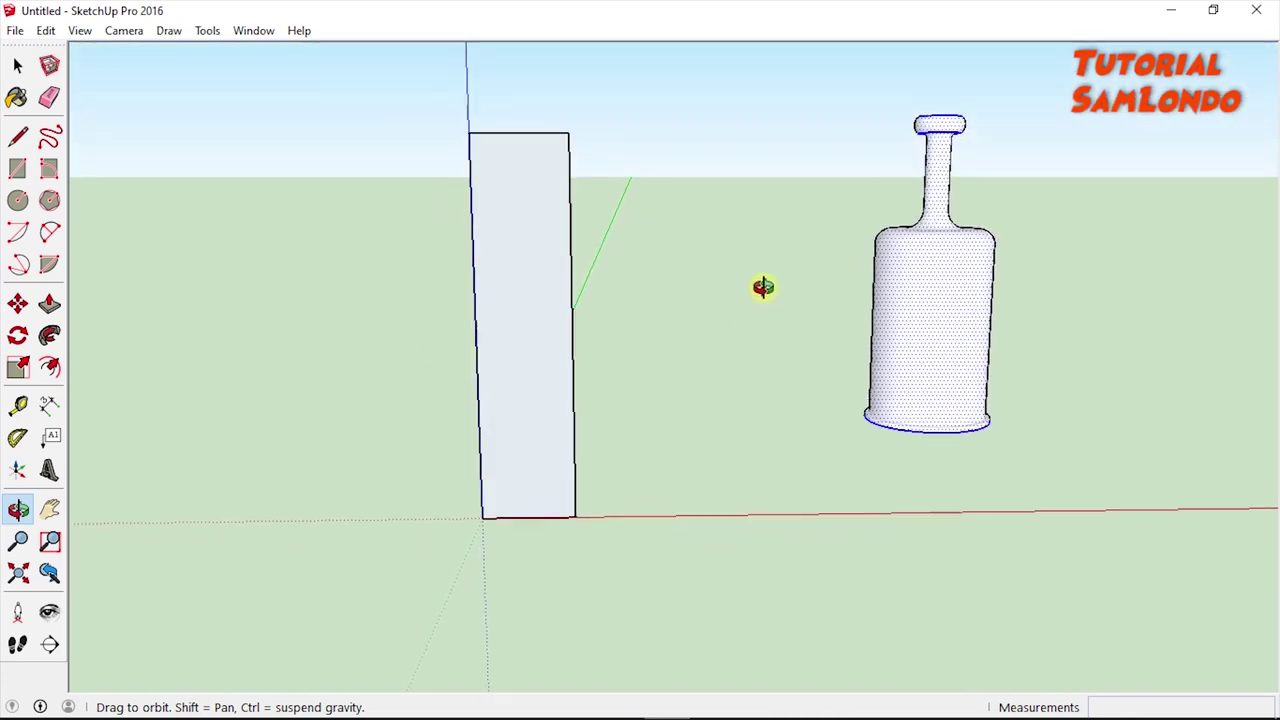
Draw the neck notch and slanted shoulder lines from the rectangle's top edge to its left edge
left_click(18, 137)
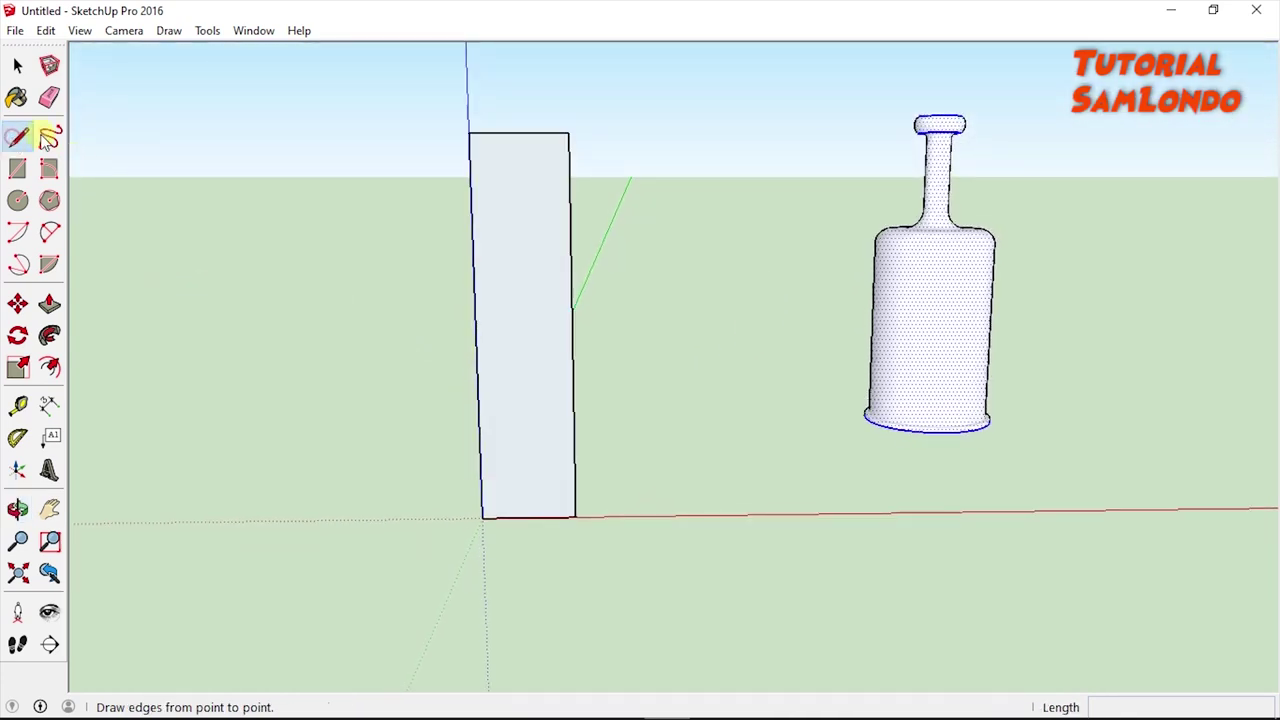
scroll(519, 154, "up", 2)
scroll(541, 130, "up", 1)
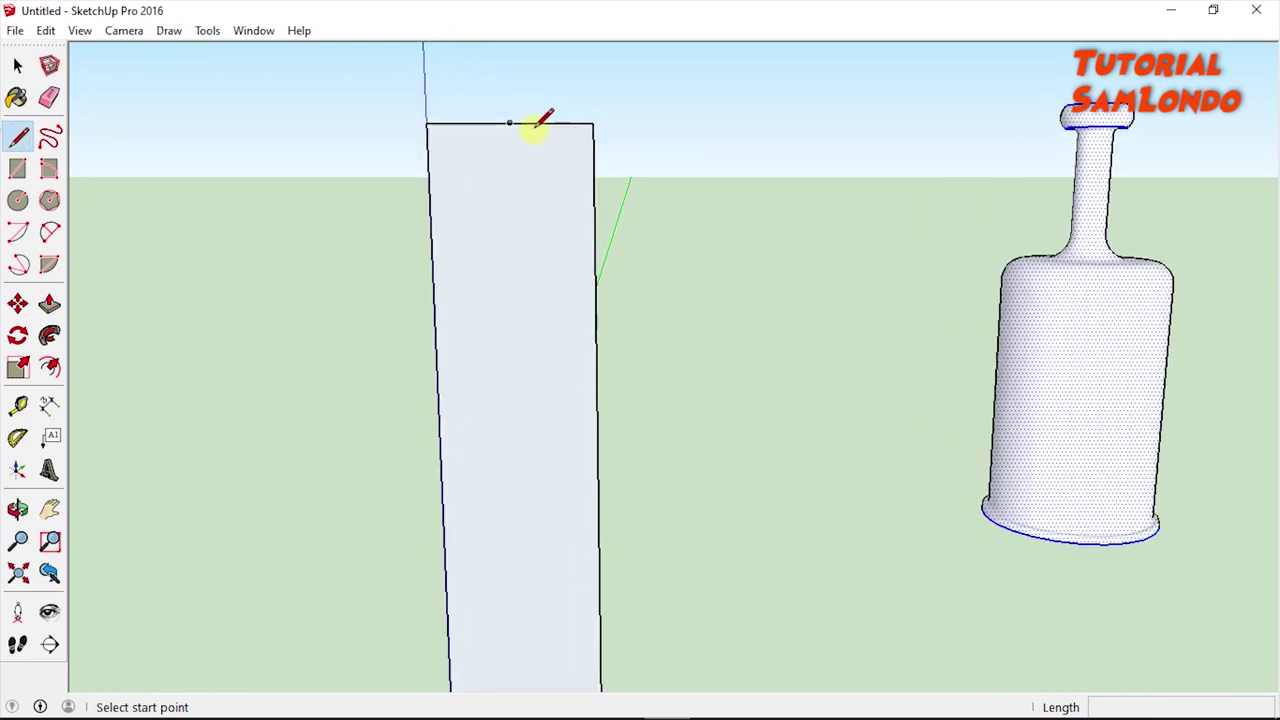
left_click(528, 123)
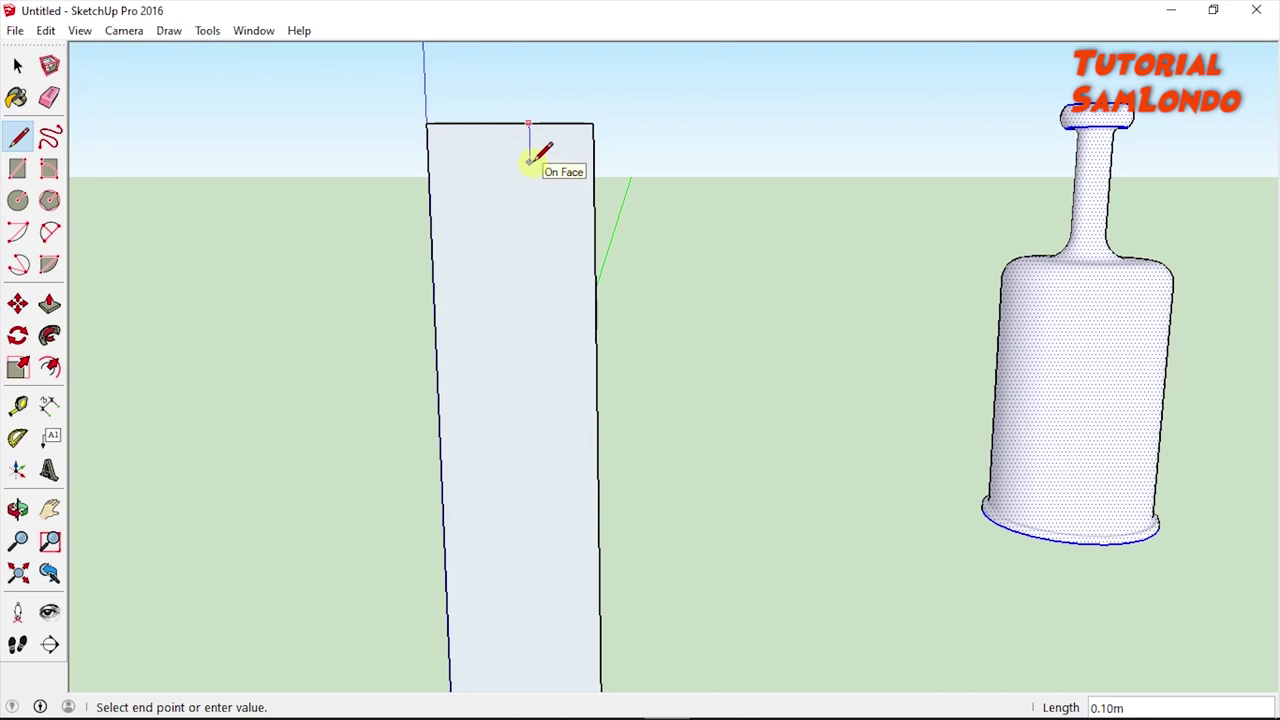
left_click(530, 160)
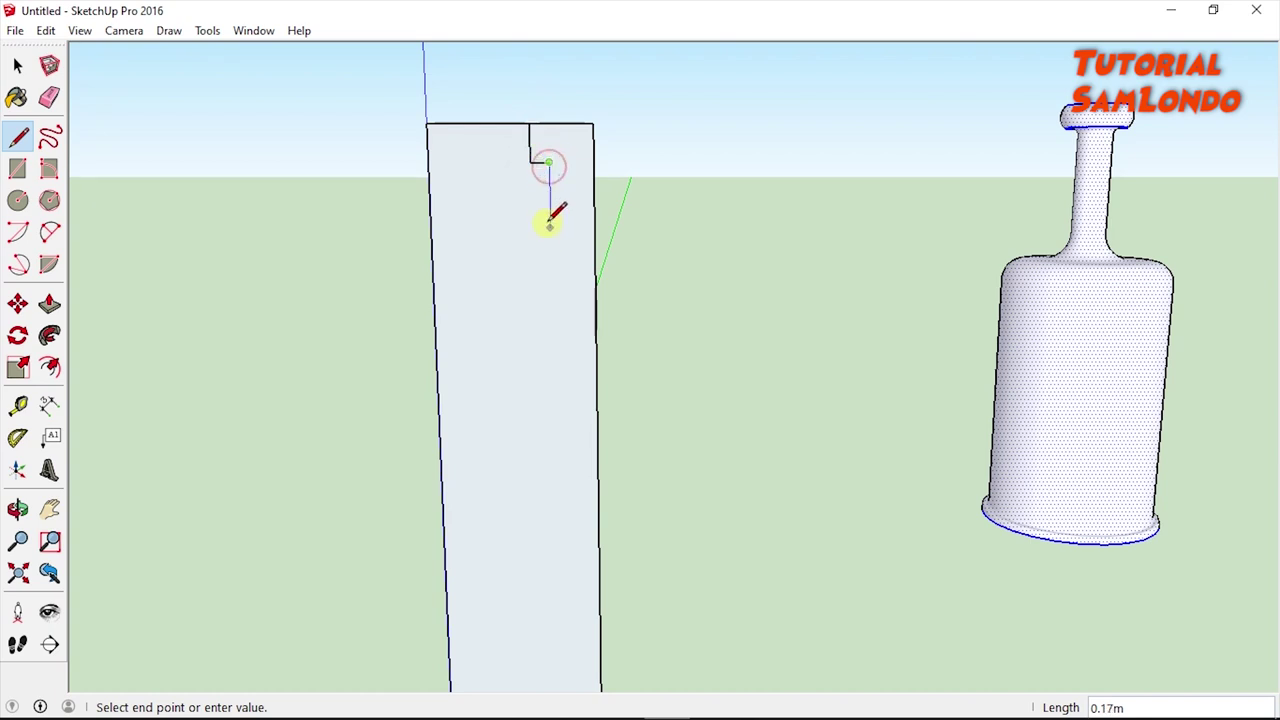
left_click(551, 328)
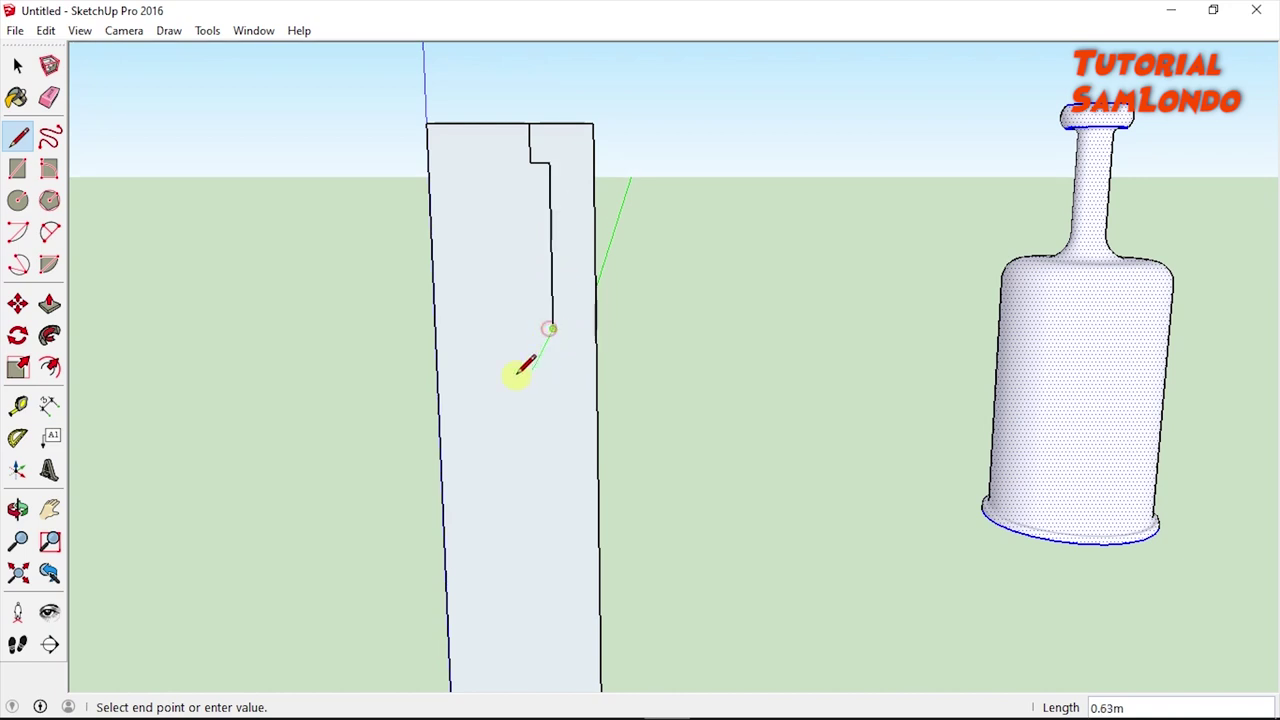
left_click(438, 386)
scroll(555, 418, "down", 2)
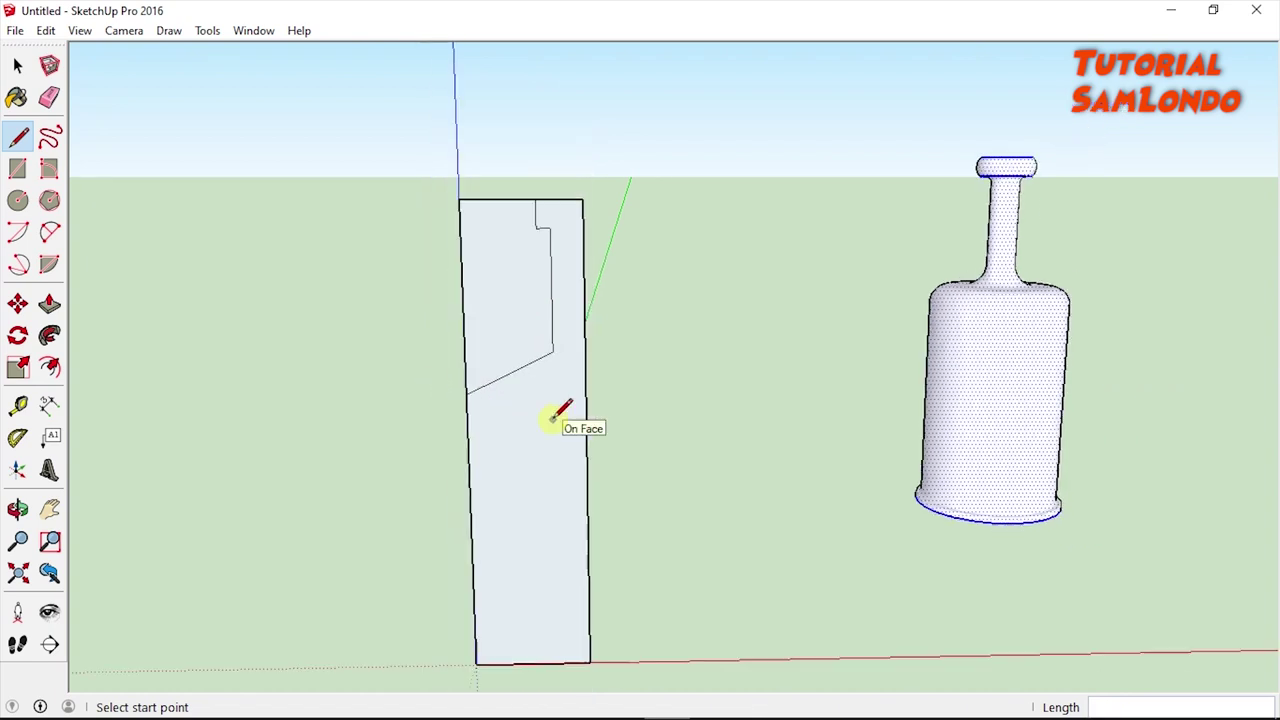
Draw the tapering side wall line down to the base, closing the thin wall
left_click(465, 394)
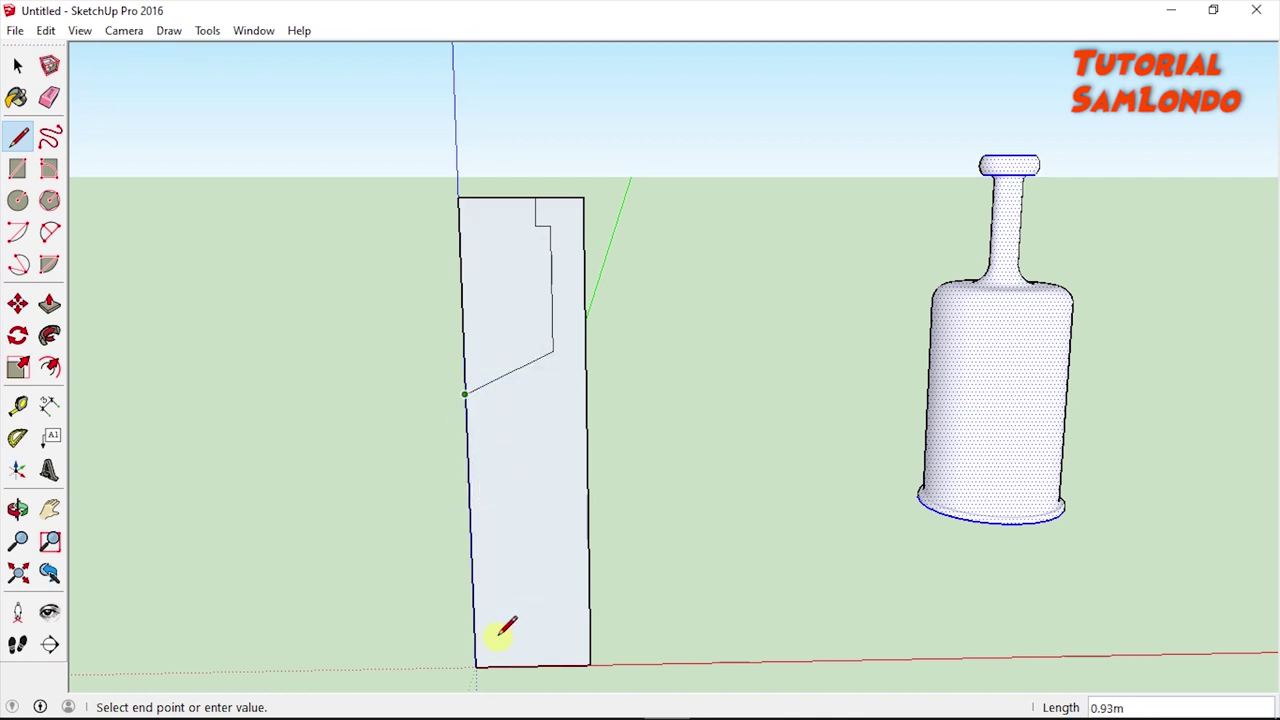
scroll(497, 632, "up", 2)
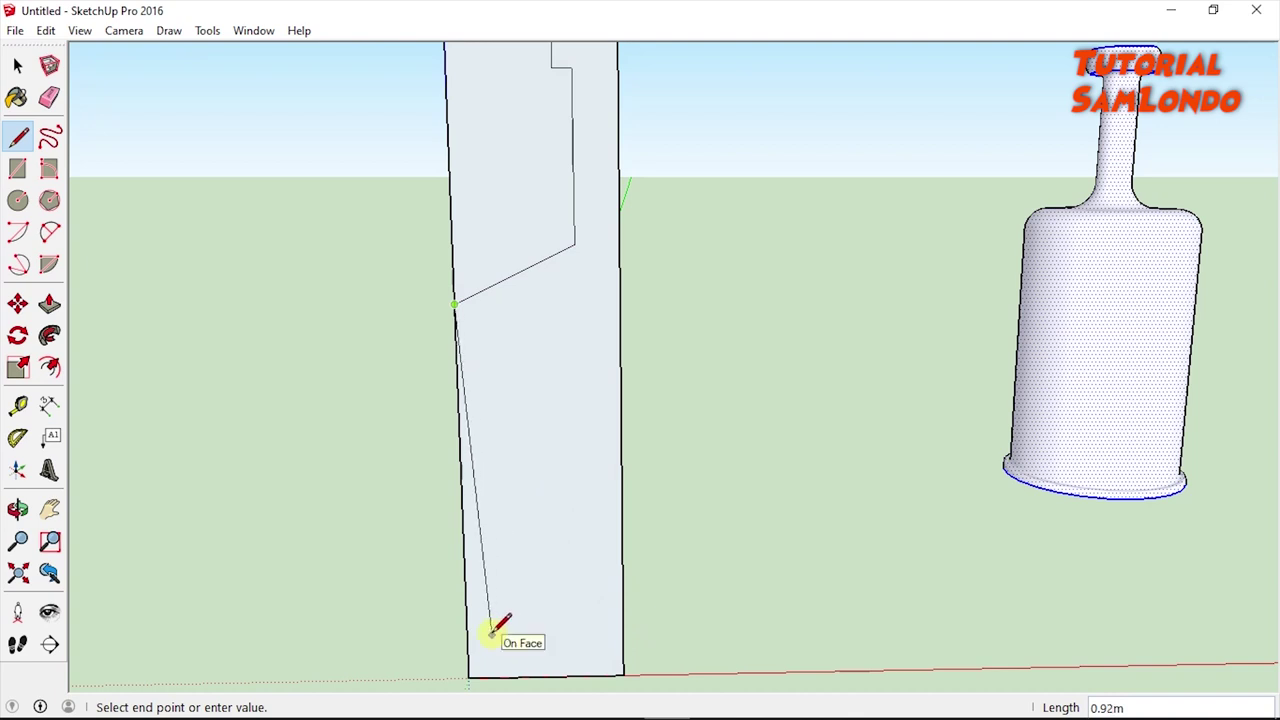
left_click(491, 632)
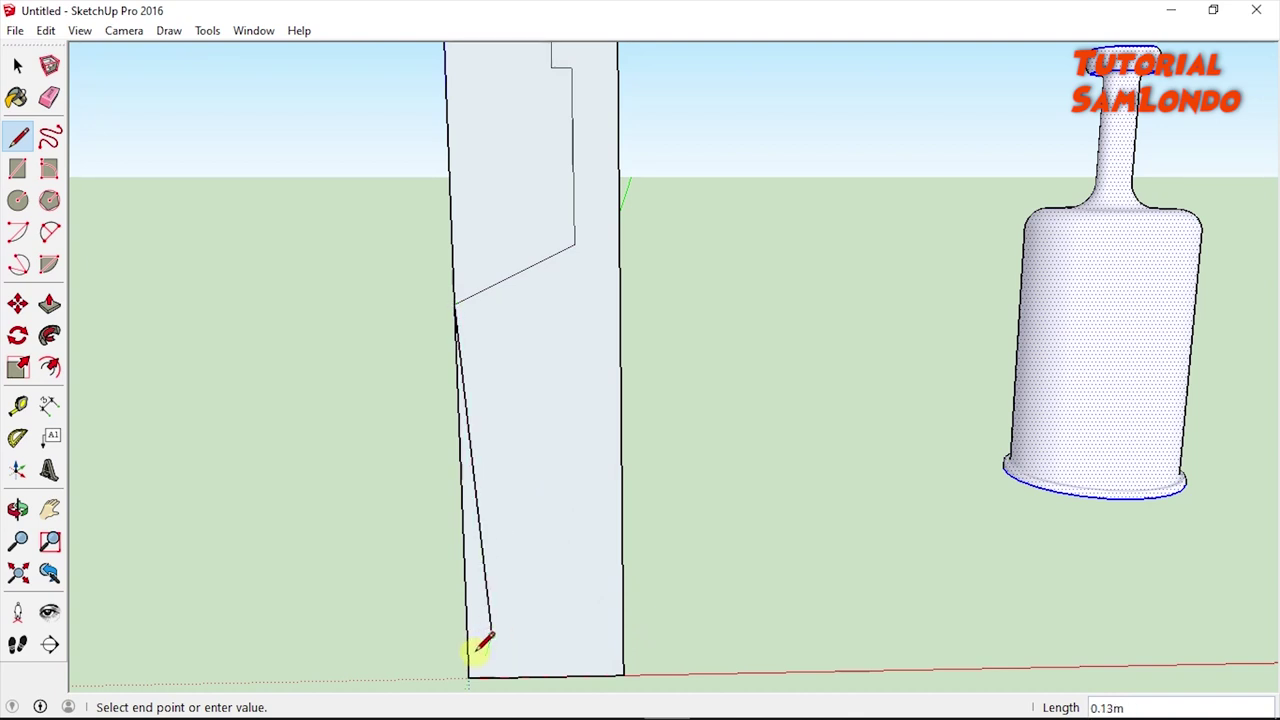
left_click(468, 651)
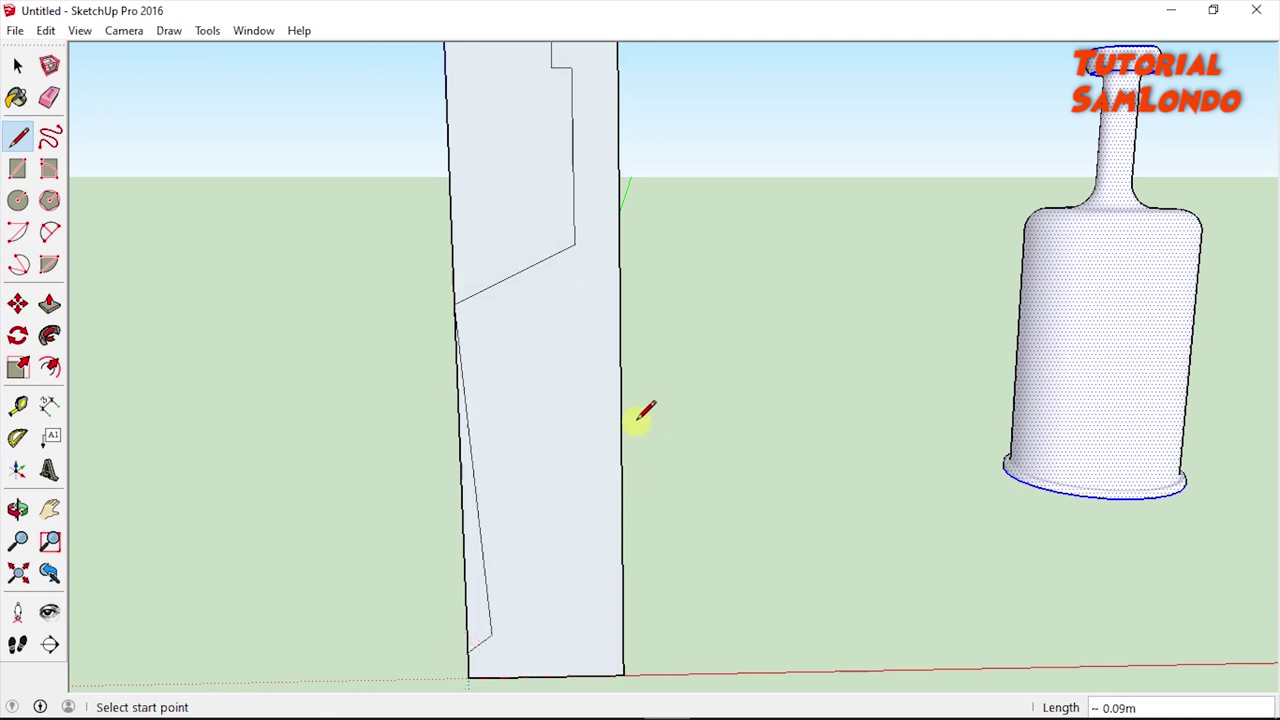
scroll(590, 143, "down", 2)
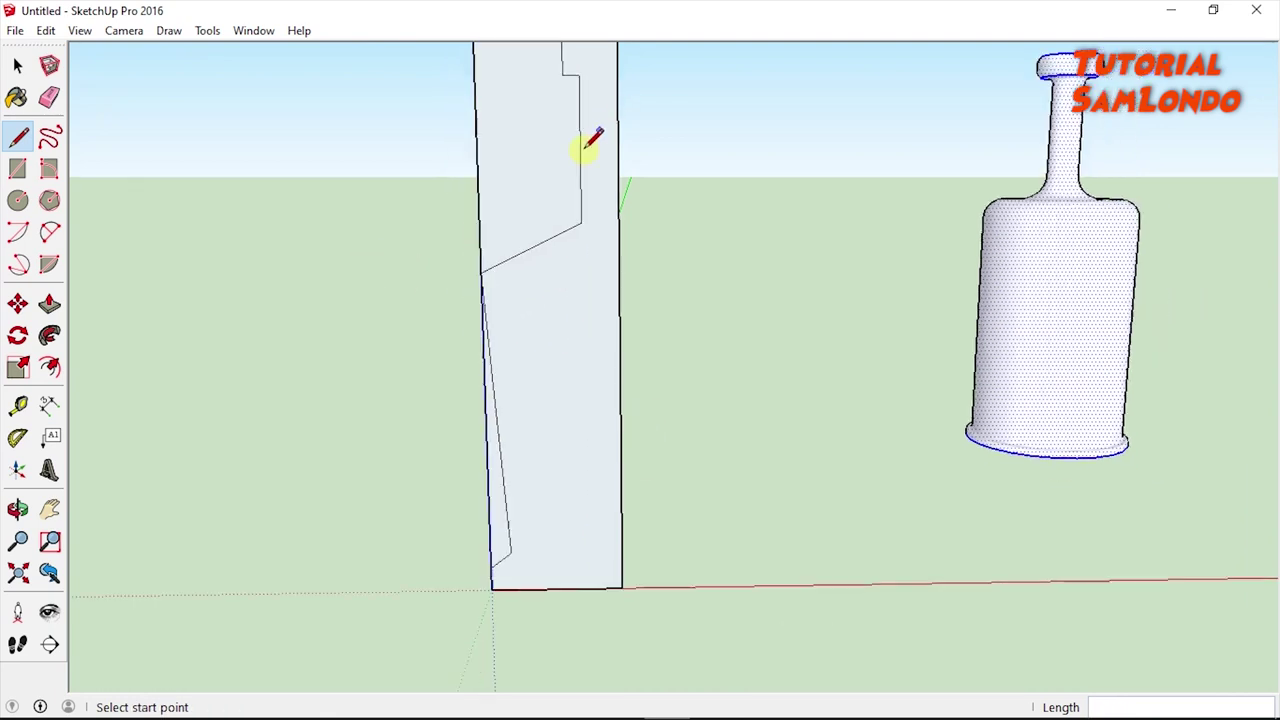
Erase the outer left edges of the upper and lower panel sections
left_click(52, 99)
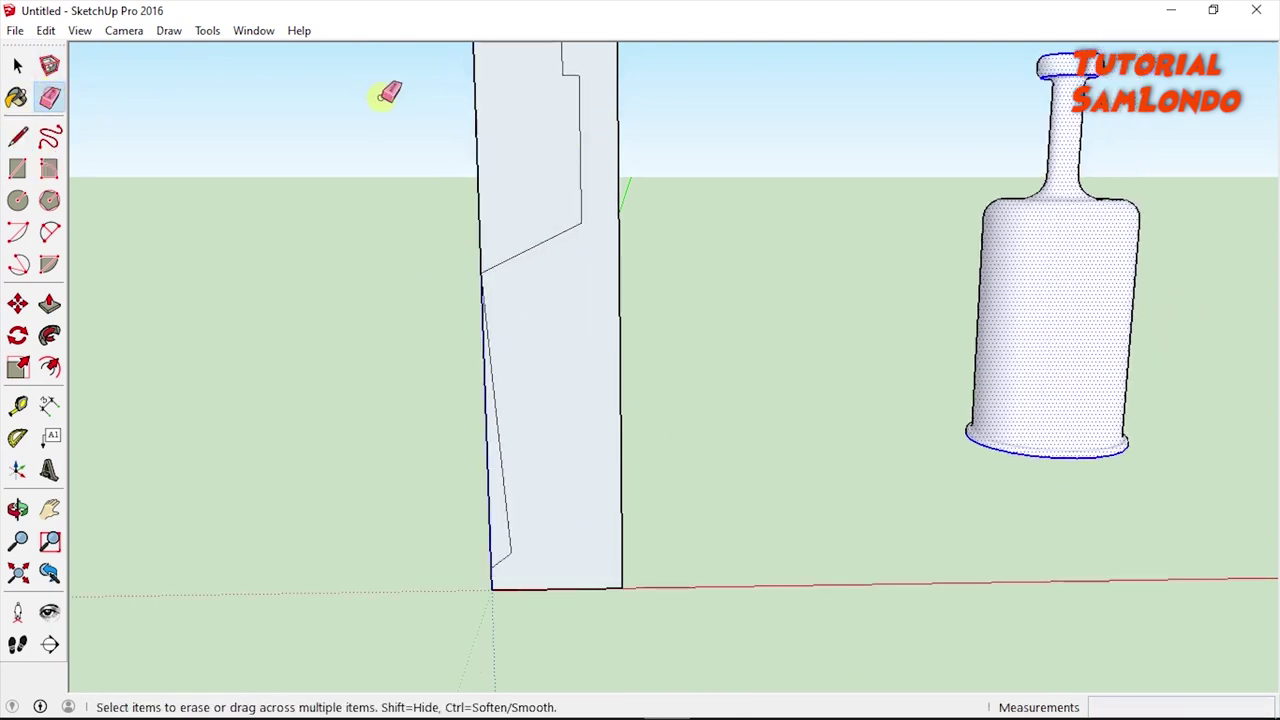
left_click(478, 118)
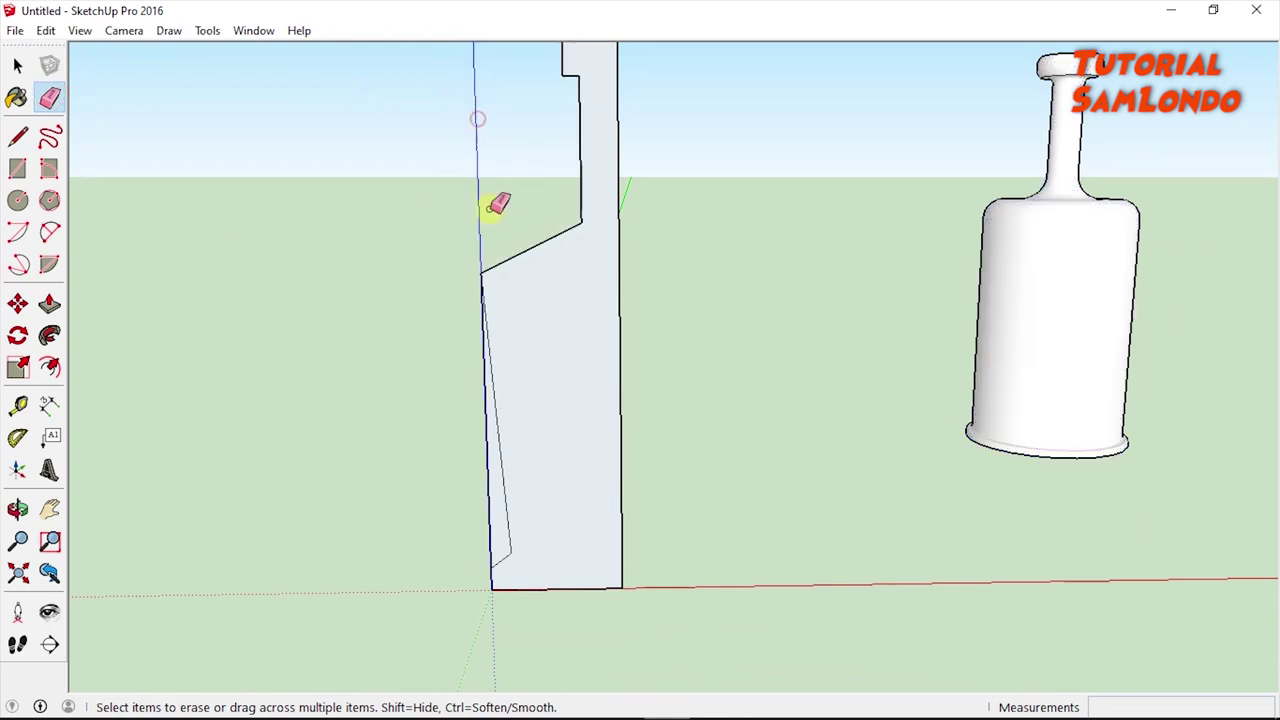
left_click(489, 421)
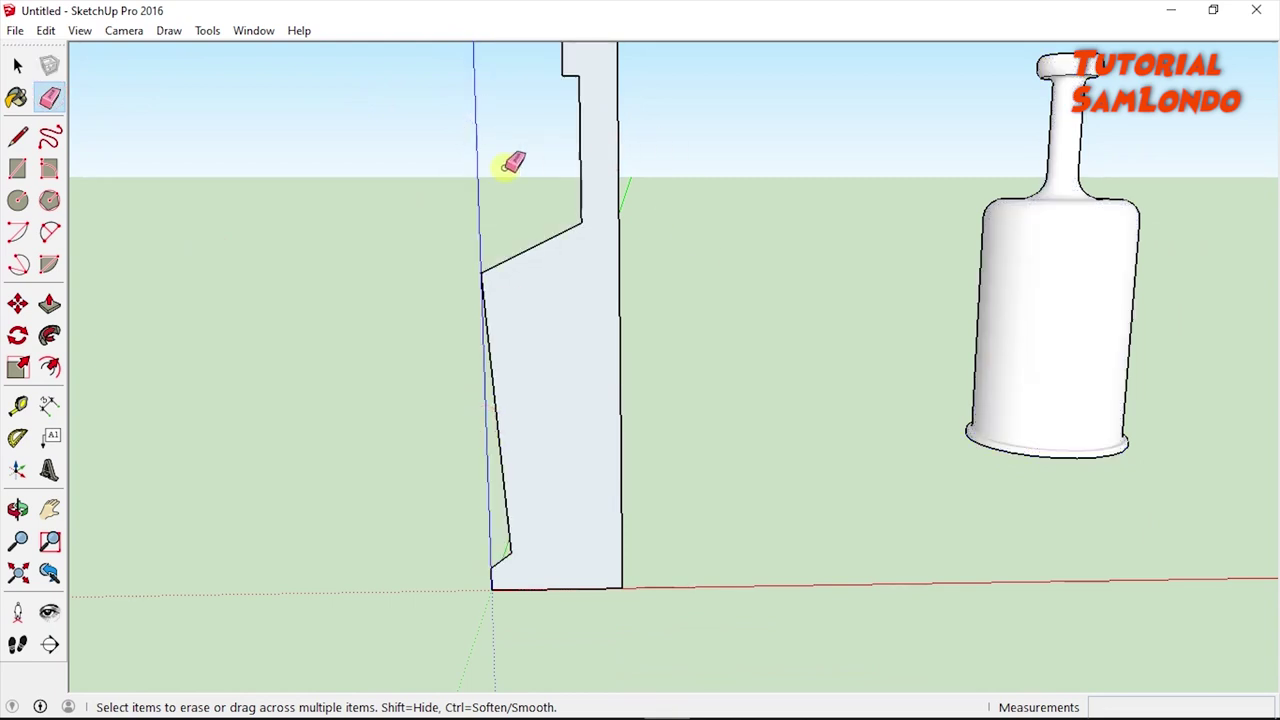
scroll(570, 86, "up", 2)
scroll(663, 109, "down", 1)
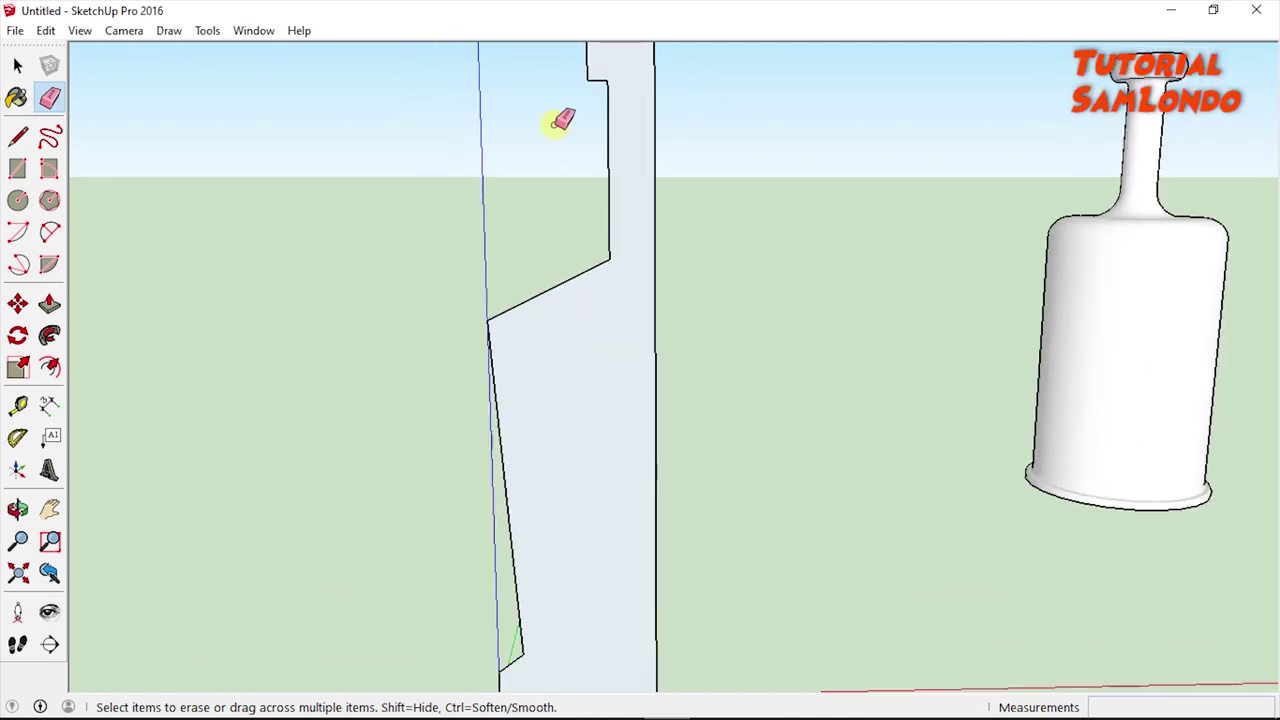
left_click(52, 510)
left_click_drag(680, 291, 543, 423)
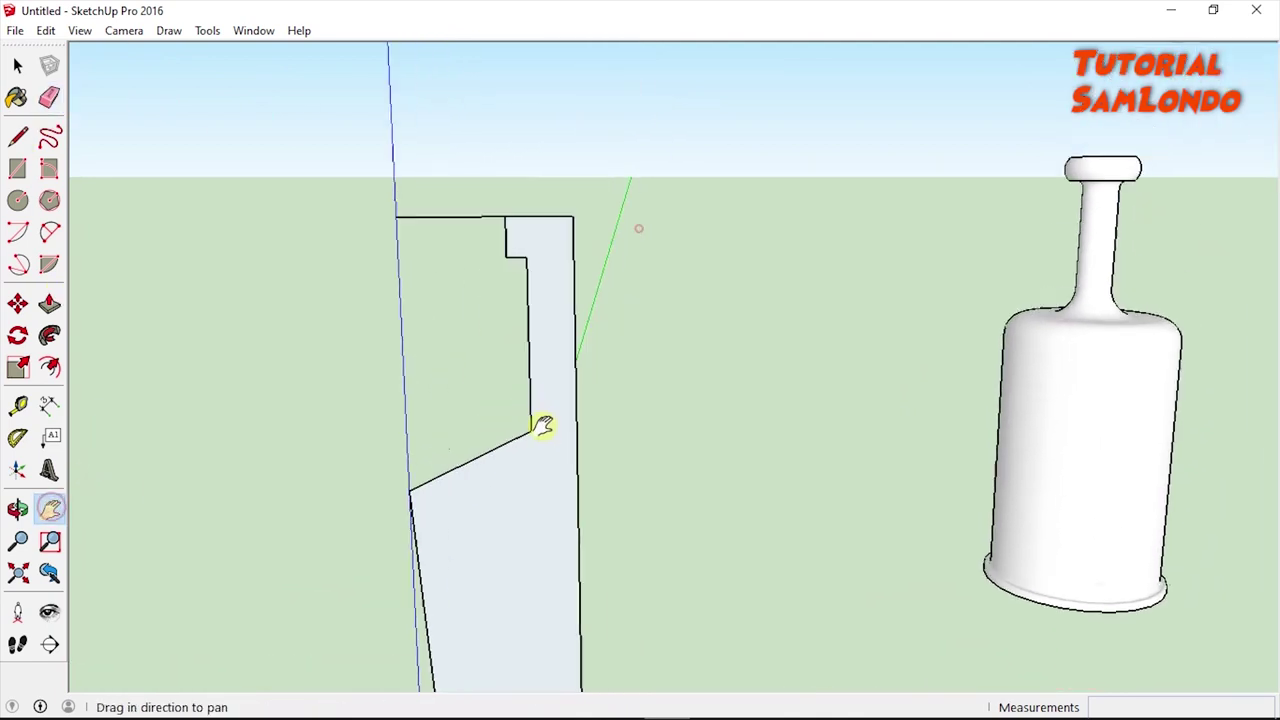
scroll(531, 320, "up", 1)
scroll(502, 316, "up", 2)
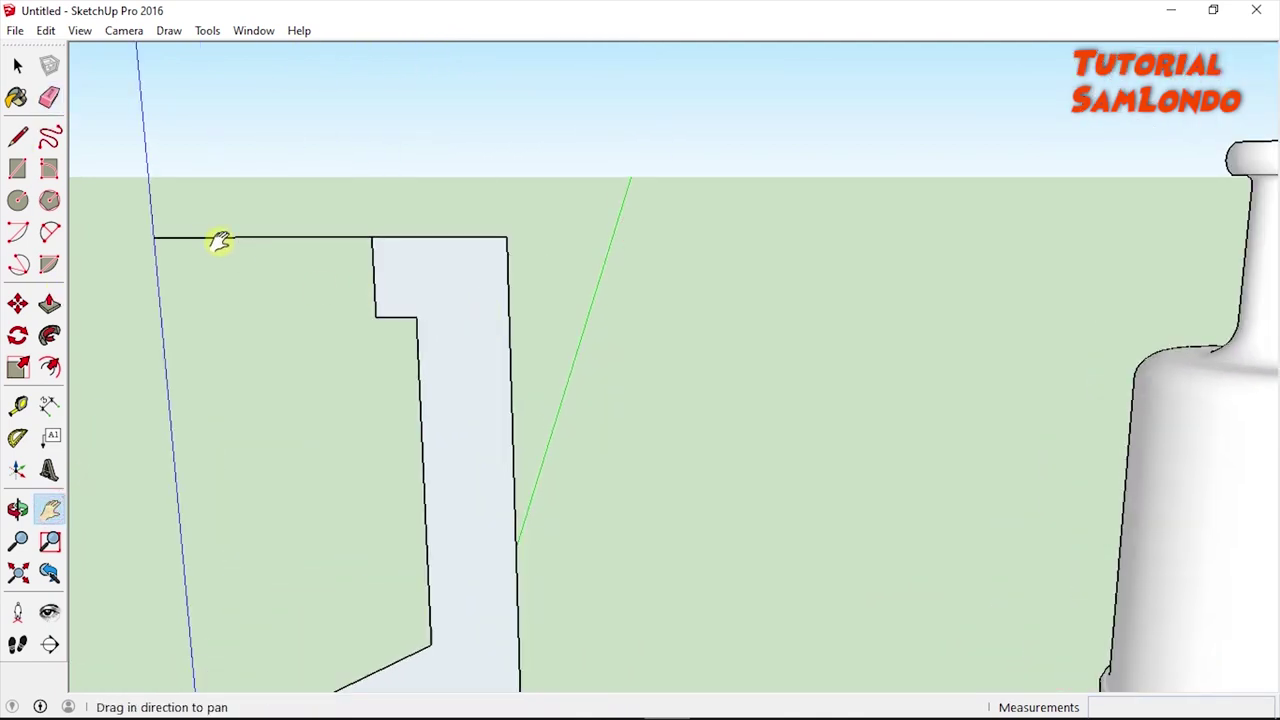
Draw a slanted line across the neck notch corner and erase its small vertical edge and stub
left_click(18, 137)
left_click(371, 238)
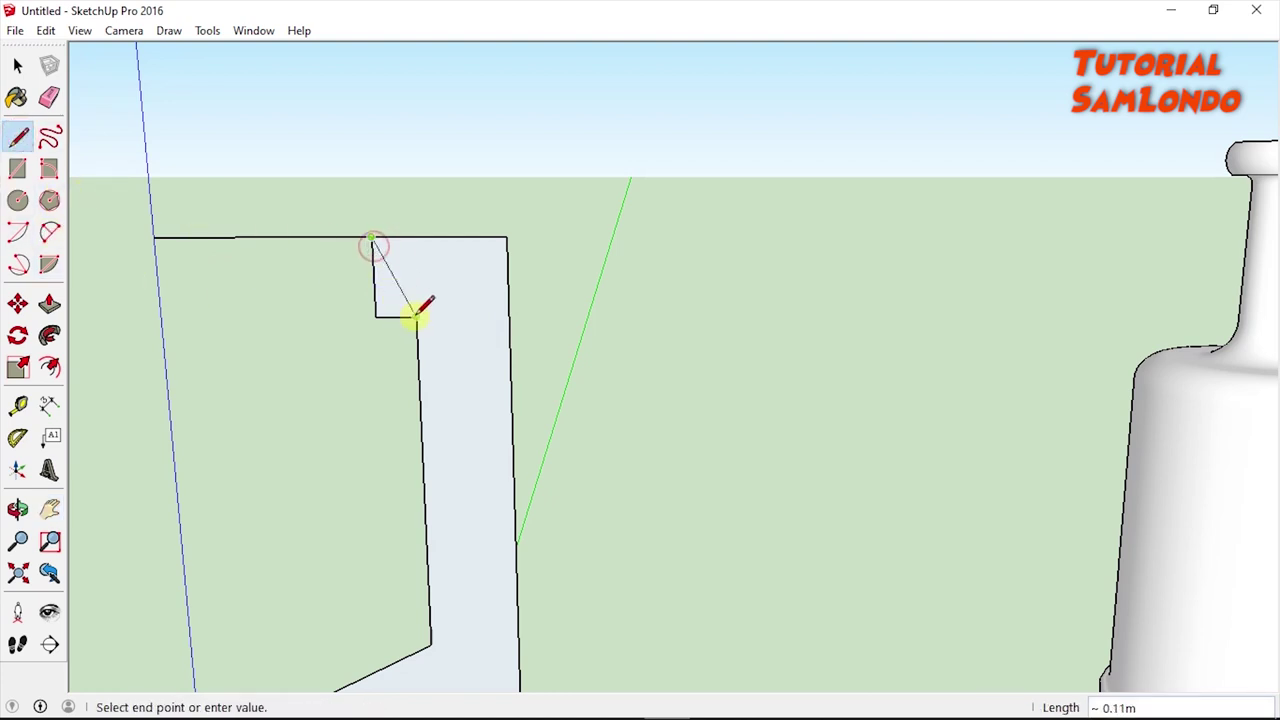
left_click(394, 316)
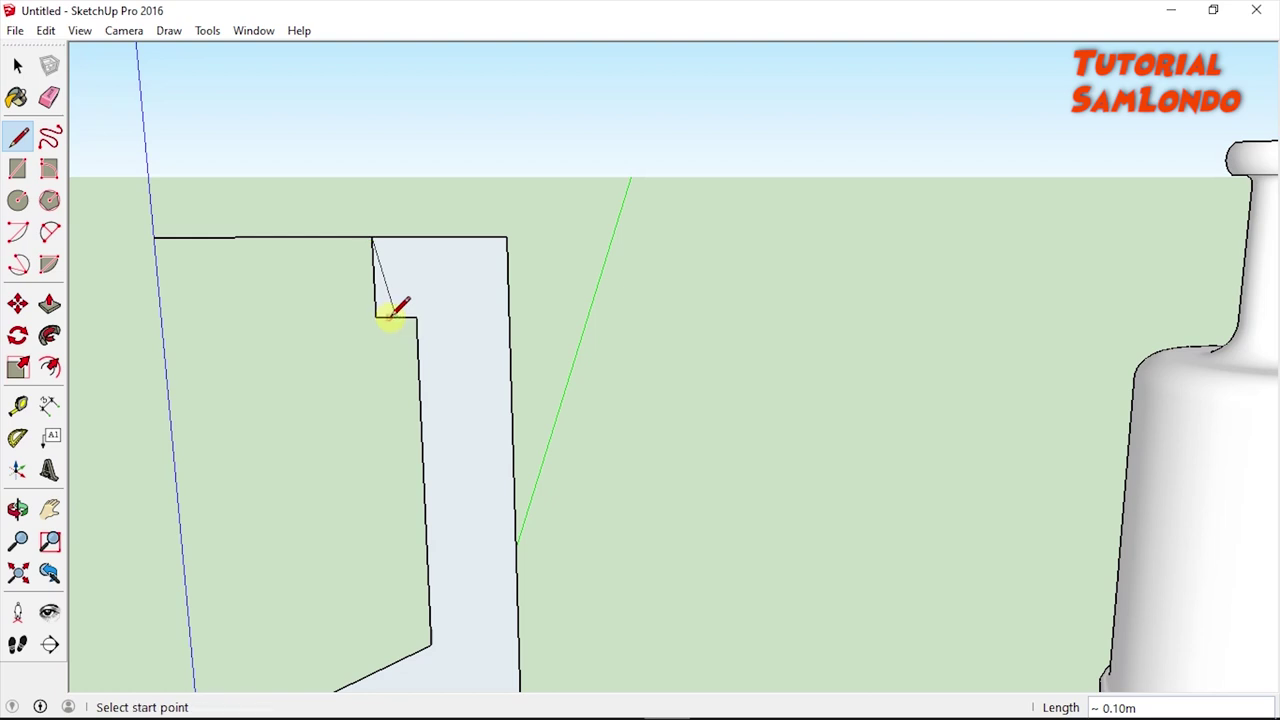
left_click(46, 100)
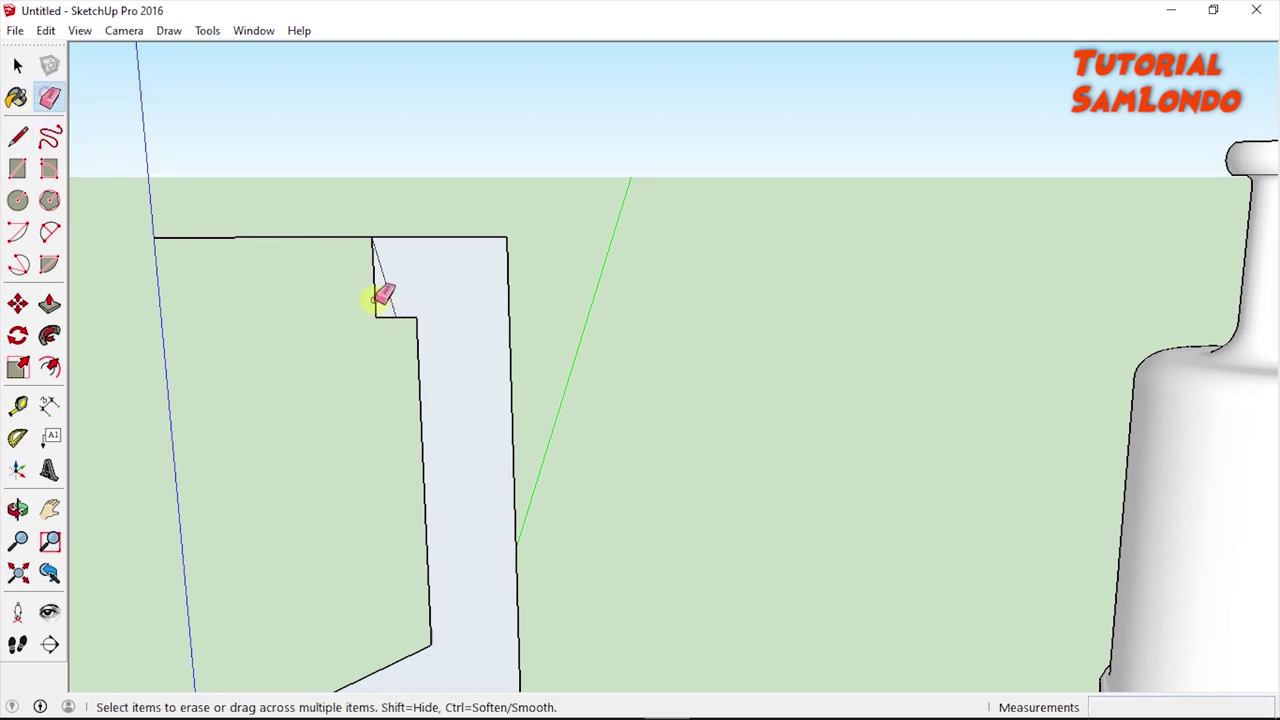
left_click(379, 312)
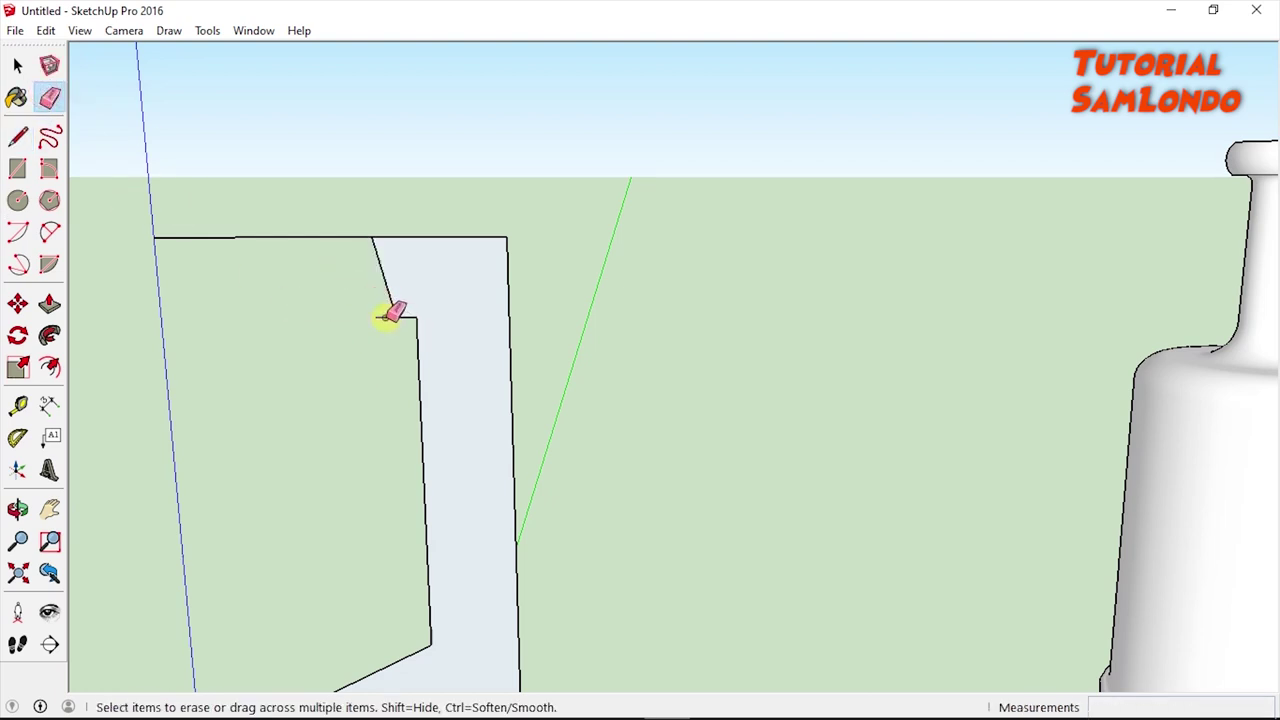
middle_click_drag(349, 271, 399, 267)
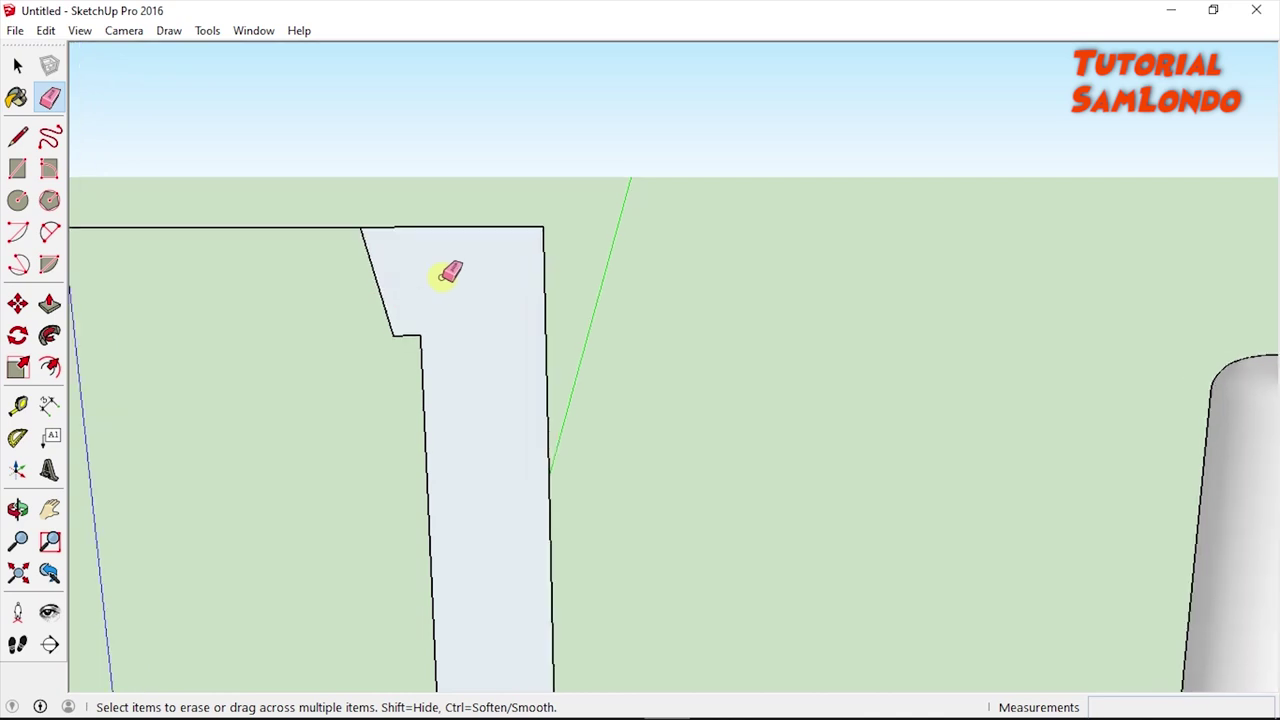
Fillet the inner neck corner with a two-point arc and erase the sharp corner edges behind it
left_click(50, 232)
scroll(425, 350, "up", 1)
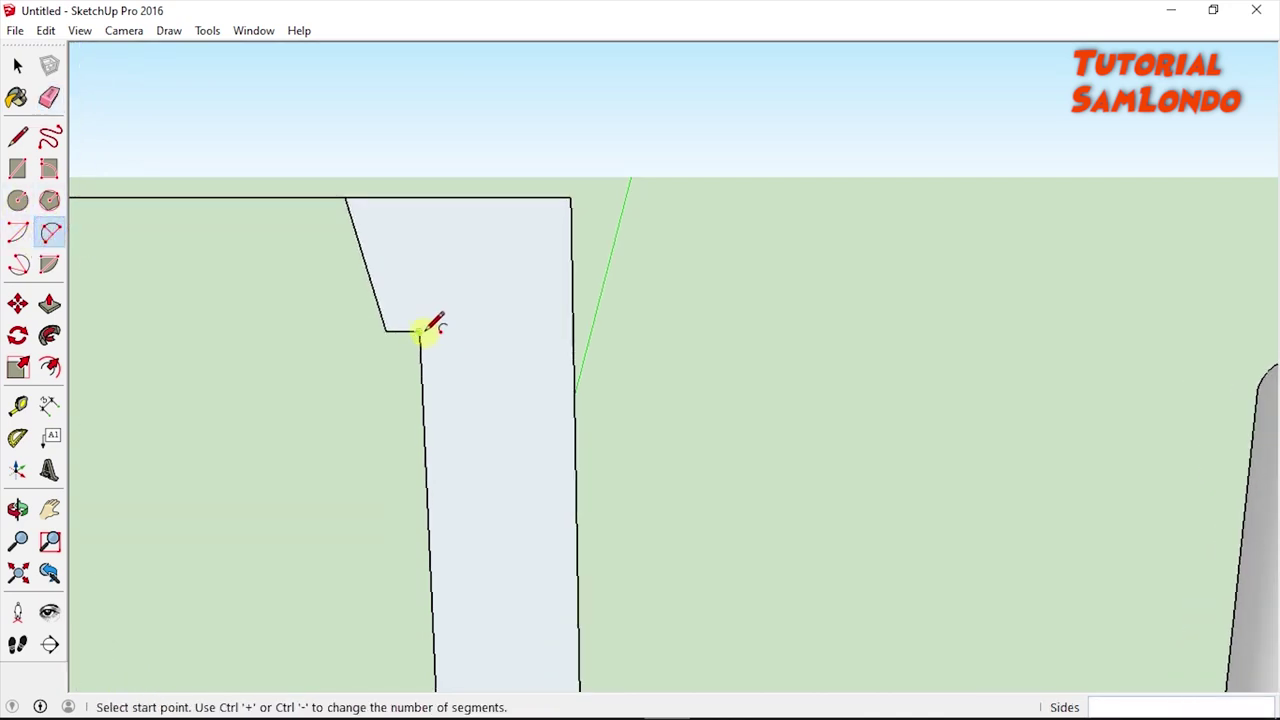
left_click(420, 330)
left_click(379, 304)
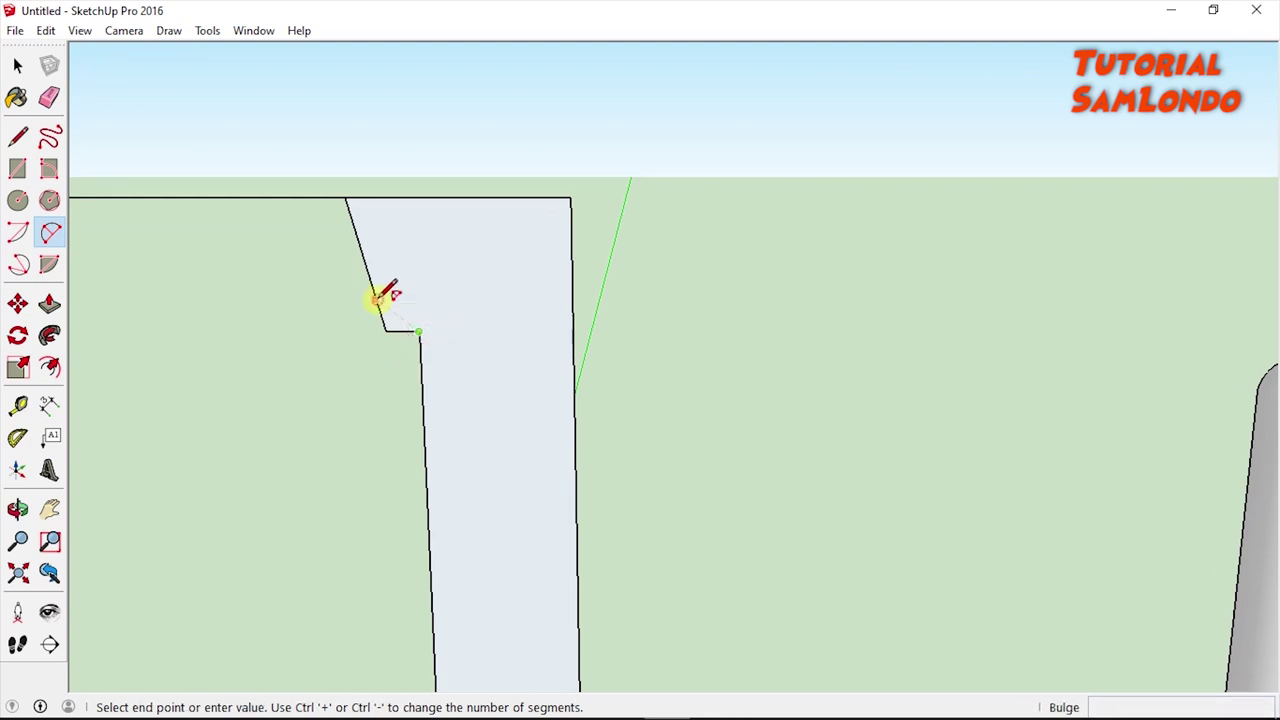
left_click(385, 308)
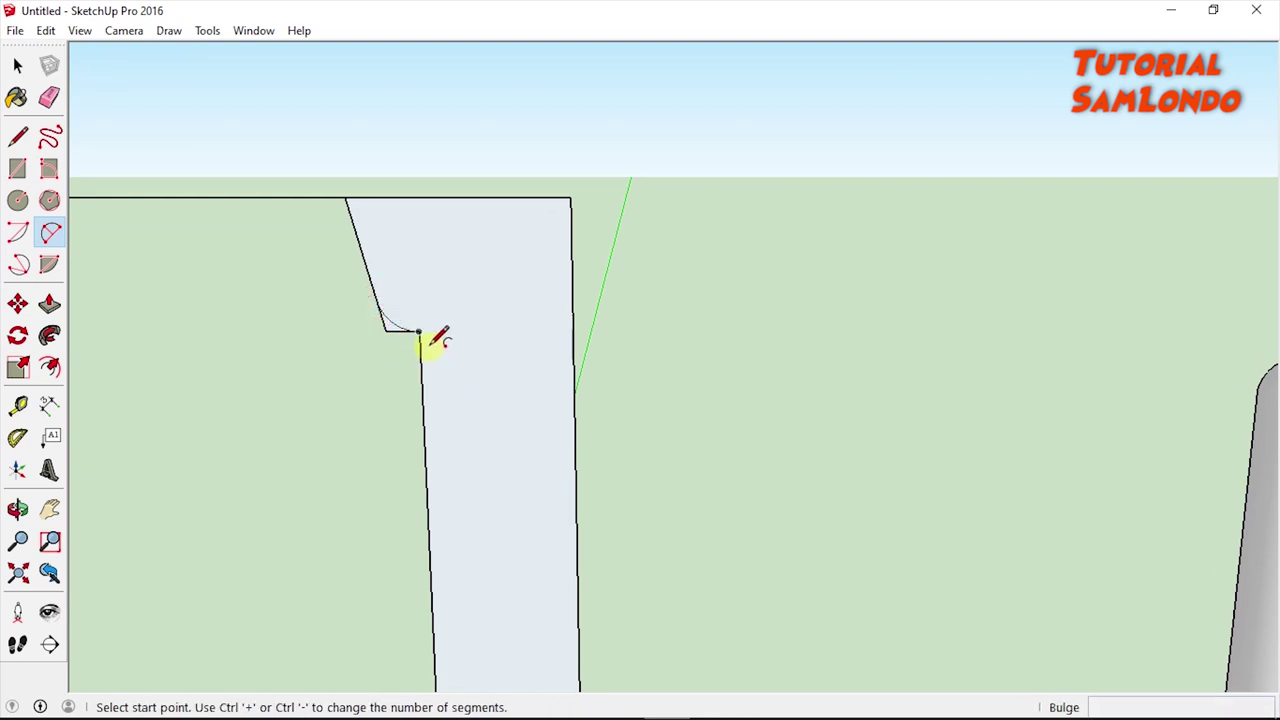
scroll(425, 343, "up", 1)
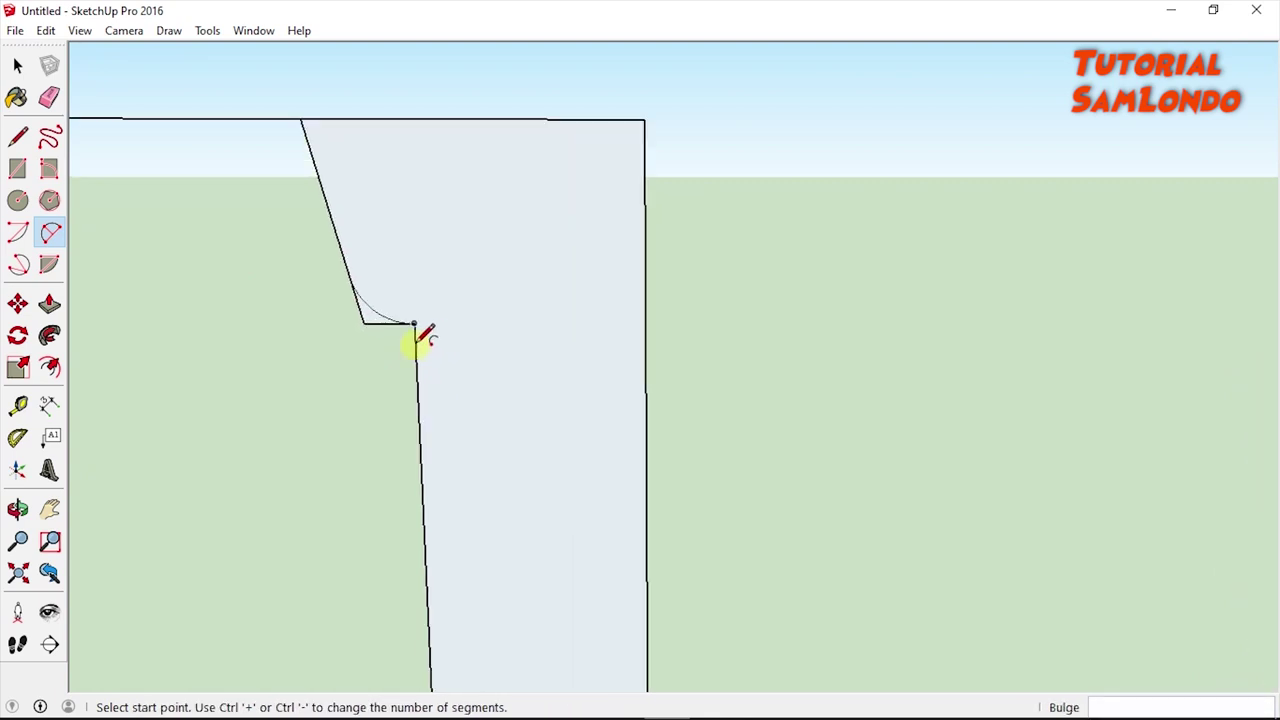
left_click(50, 98)
left_click_drag(372, 322, 363, 311)
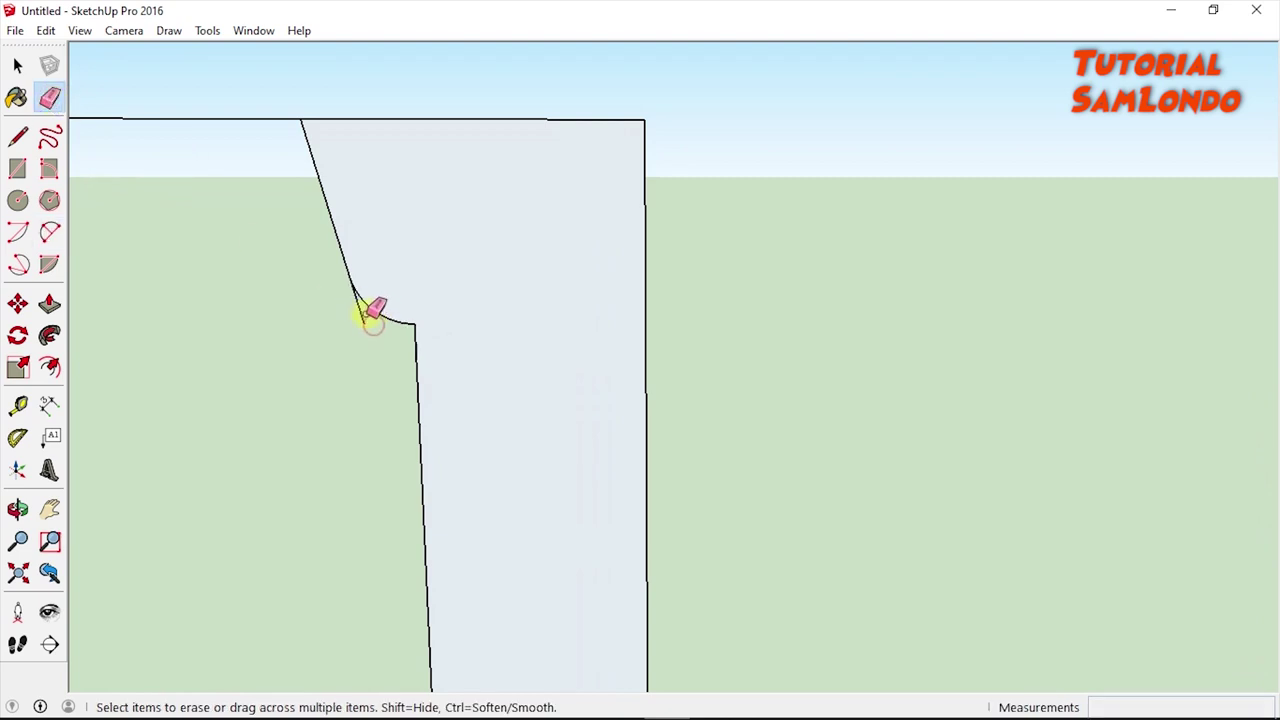
scroll(380, 325, "down", 2)
scroll(460, 375, "down", 1)
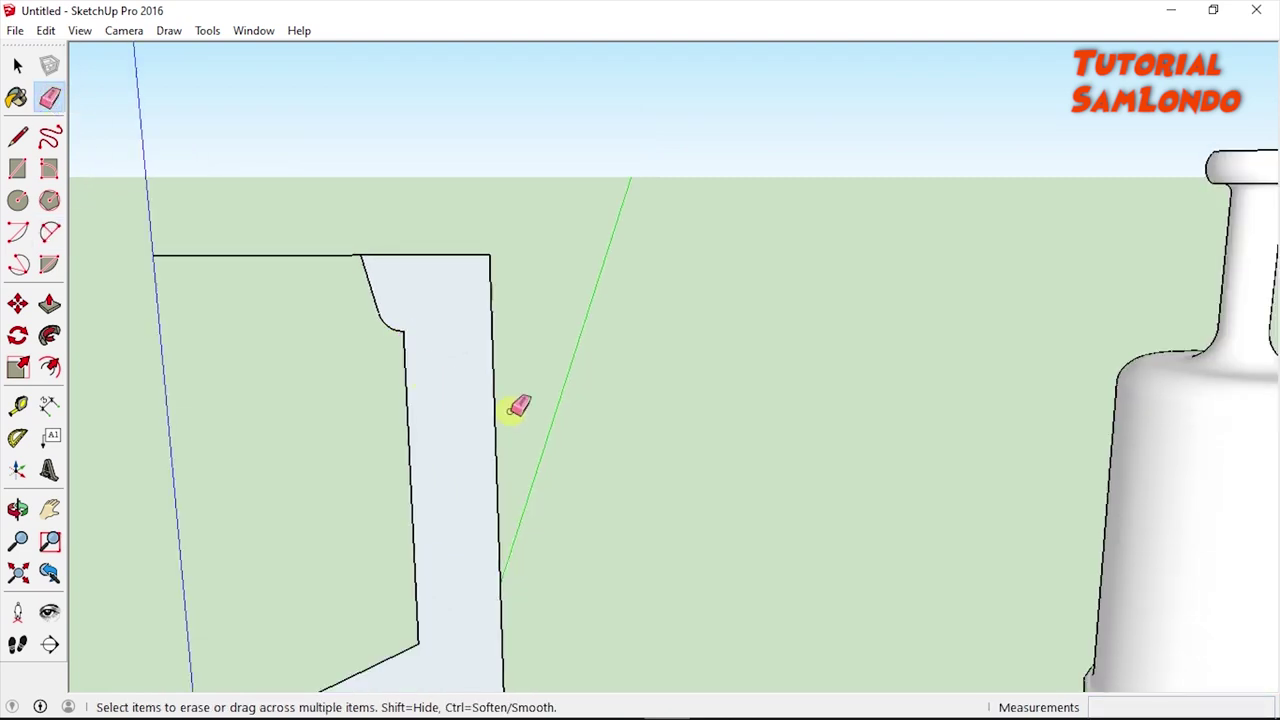
scroll(515, 410, "down", 1)
scroll(443, 617, "up", 1)
scroll(443, 617, "up", 1)
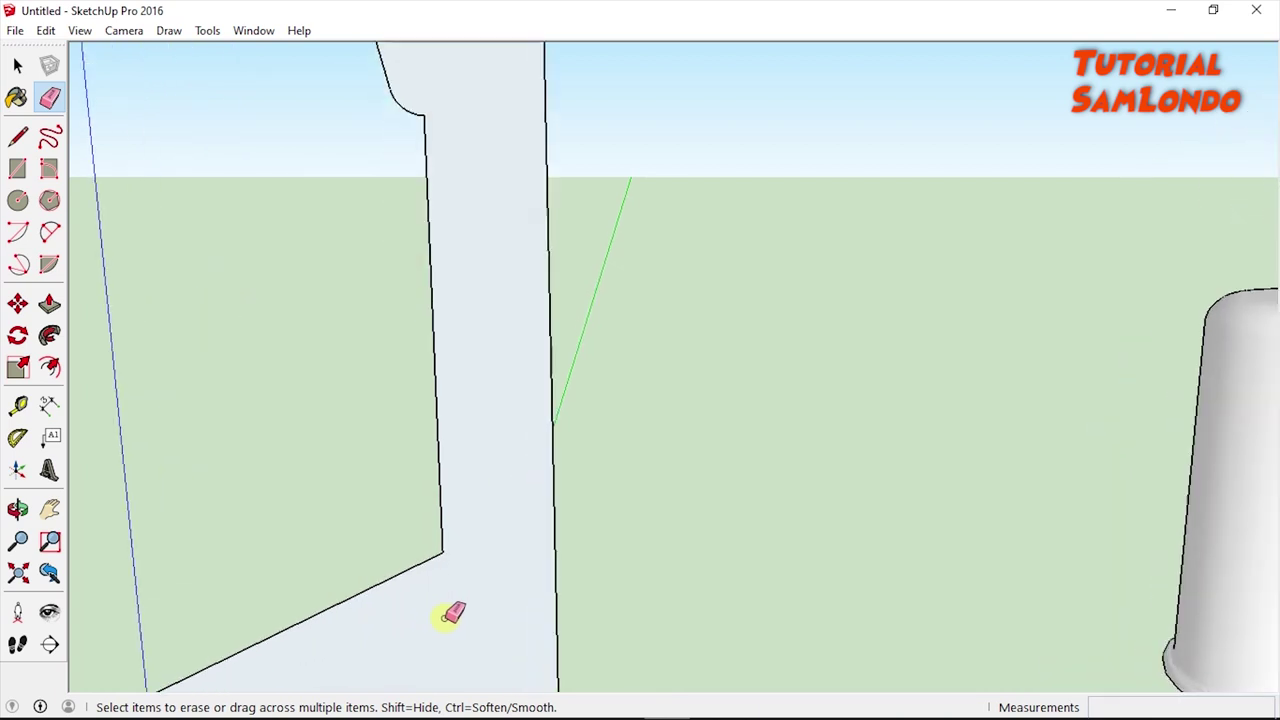
scroll(443, 617, "up", 1)
scroll(430, 580, "up", 1)
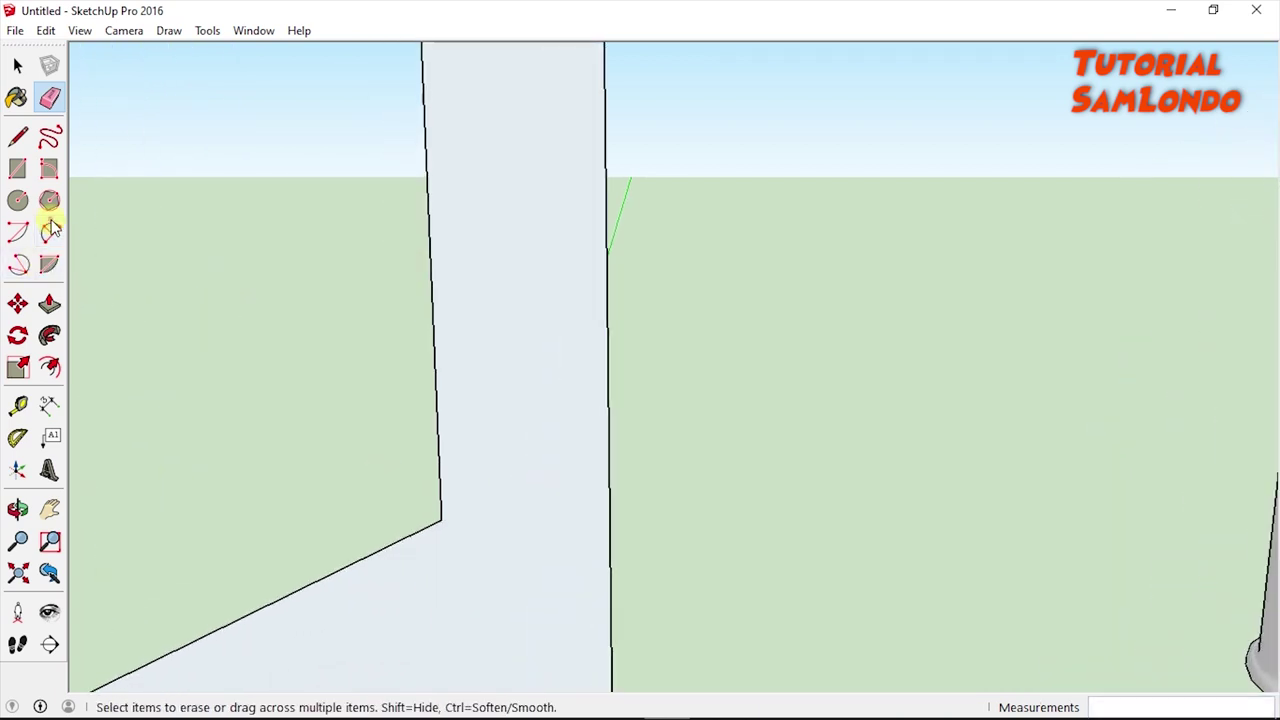
Arc from the base's slanted edge to the bottle wall and erase the leftover diagonal edge
left_click(50, 232)
left_click(370, 553)
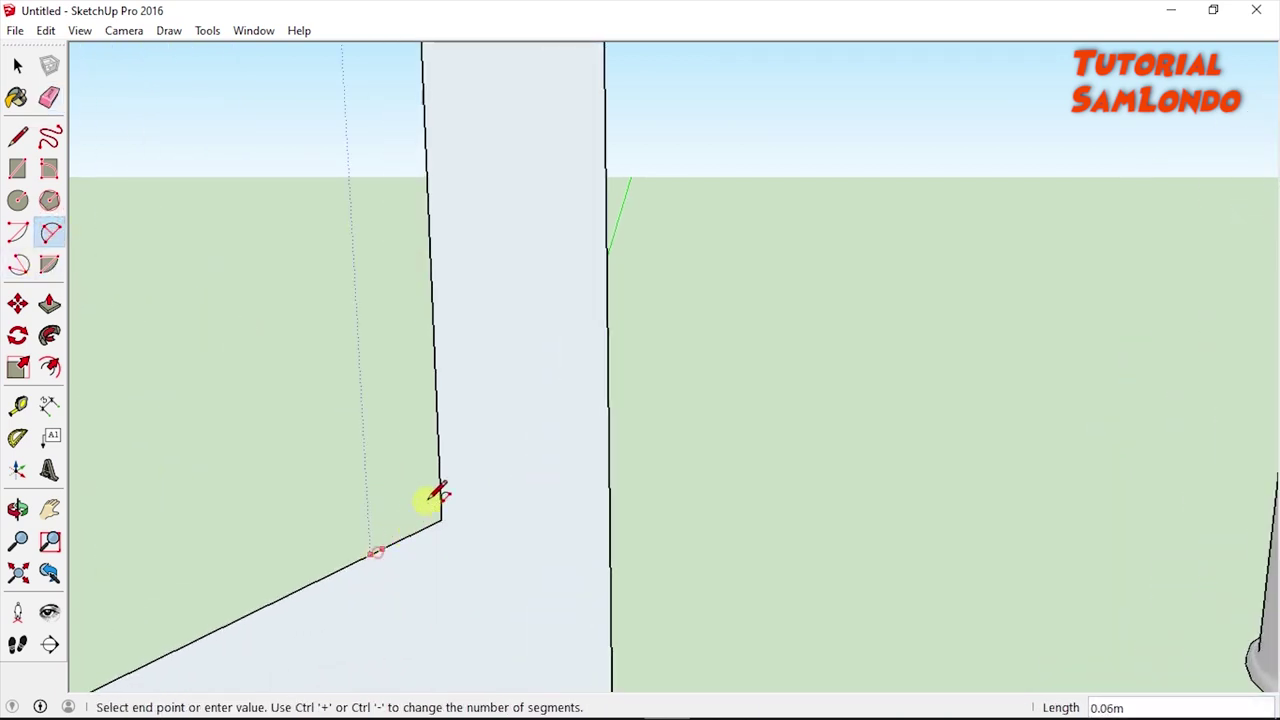
scroll(425, 420, "up", 1)
scroll(430, 422, "up", 1)
left_click(438, 433)
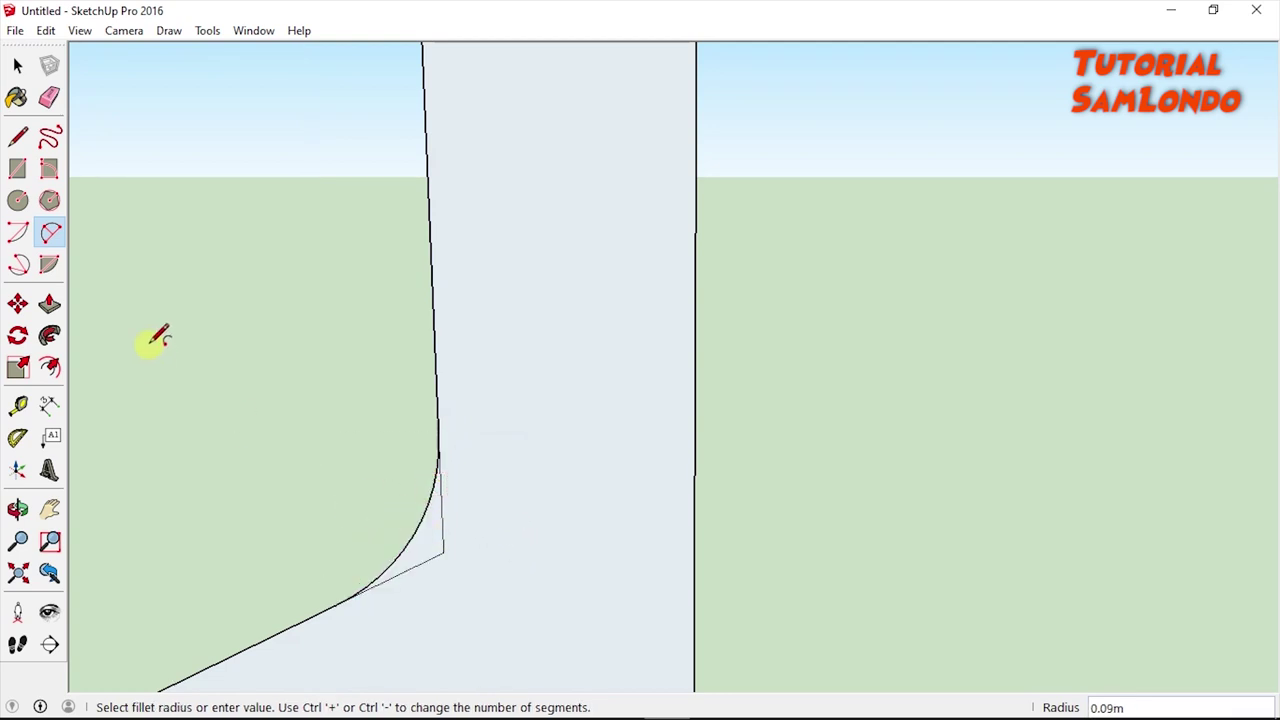
left_click(49, 97)
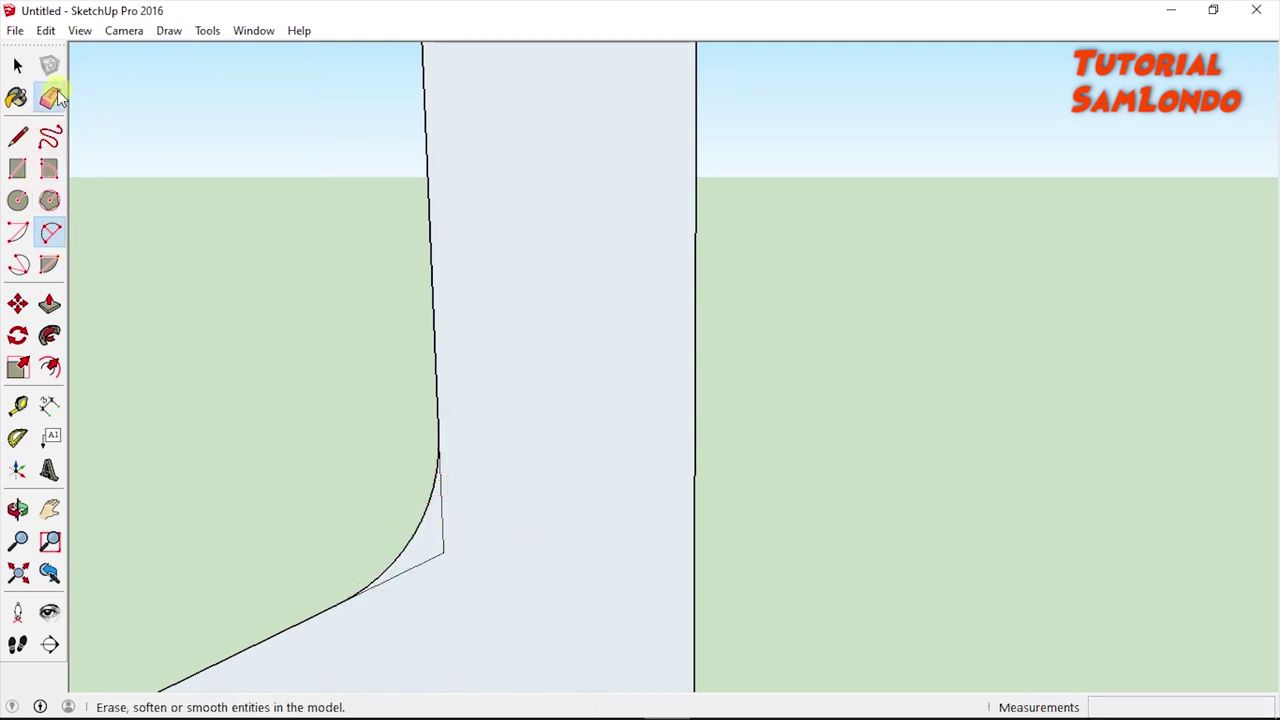
left_click(430, 560)
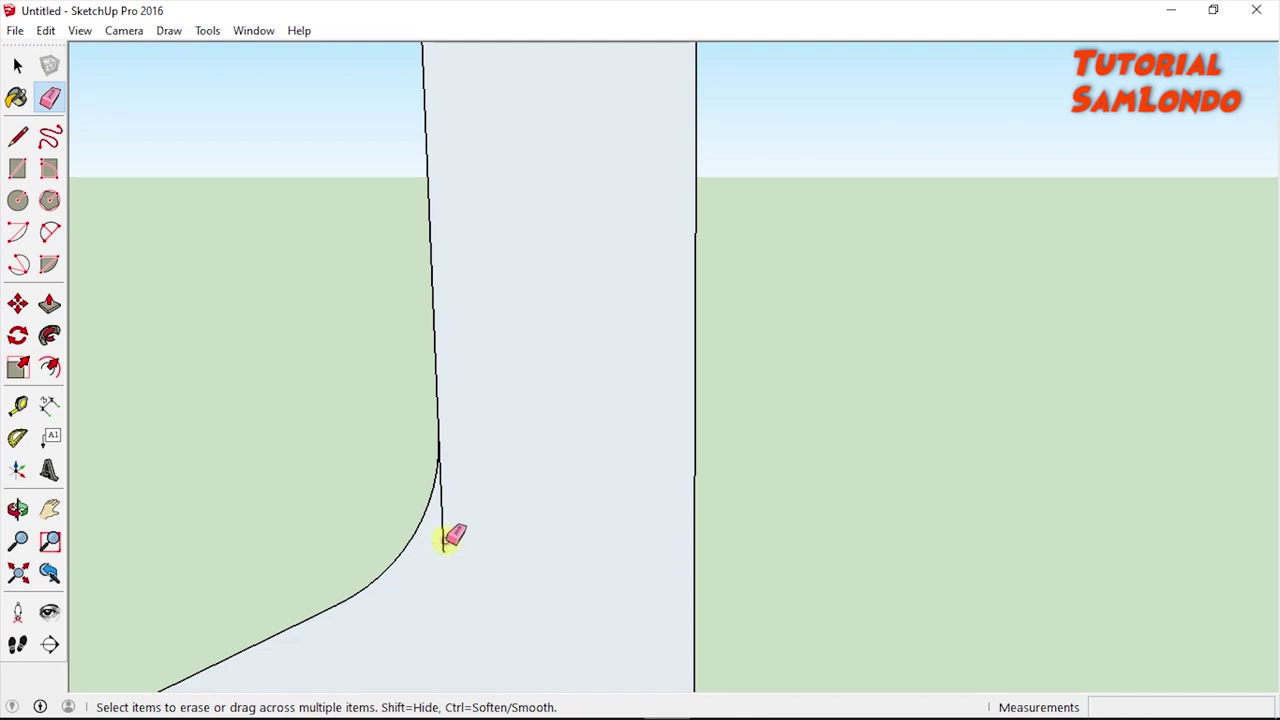
scroll(448, 535, "down", 2)
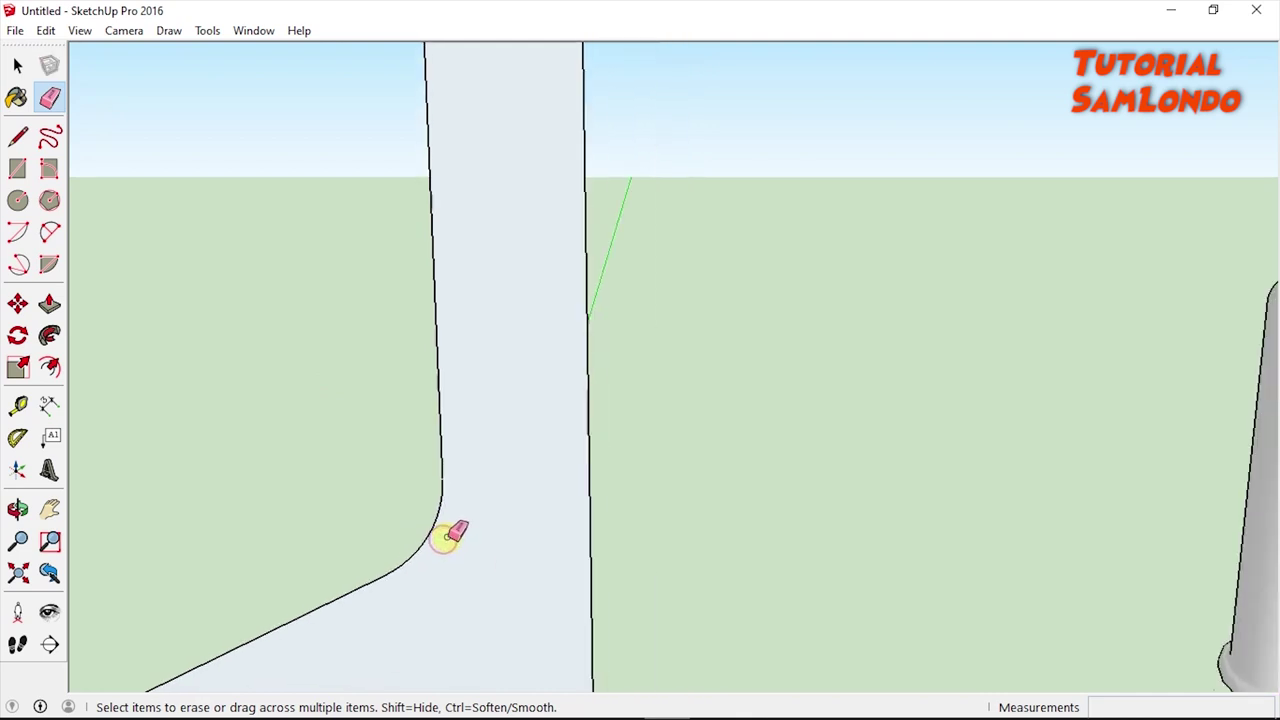
scroll(483, 590, "down", 2)
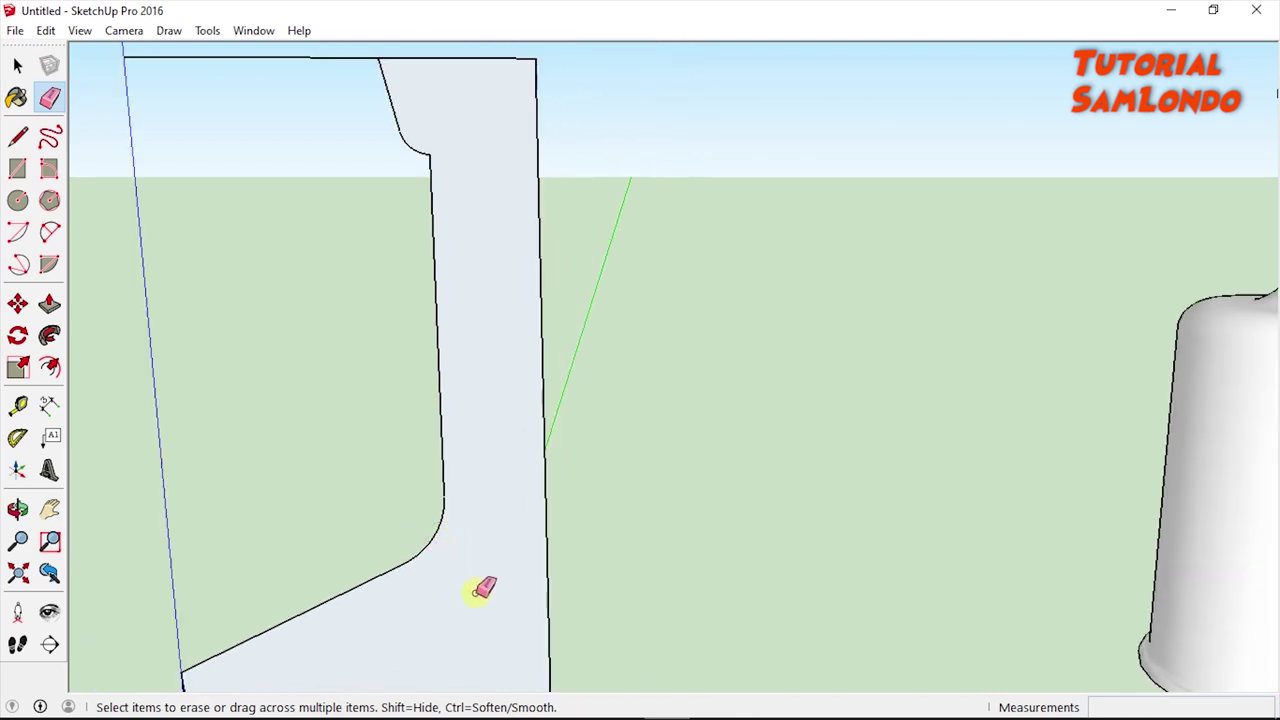
Round the shoulder-to-side corner of the profile with a tangent two-point arc
left_click(49, 509)
left_click_drag(357, 615, 333, 289)
scroll(229, 420, "up", 1)
scroll(257, 366, "up", 2)
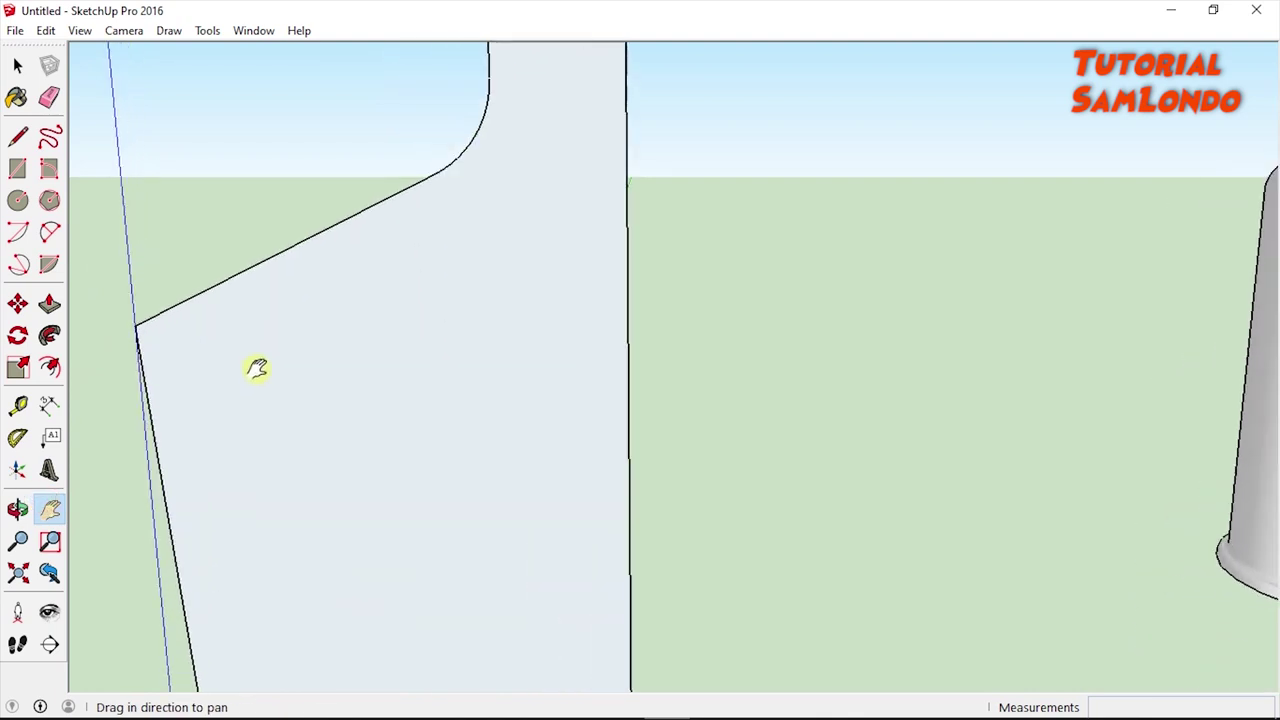
scroll(257, 369, "up", 1)
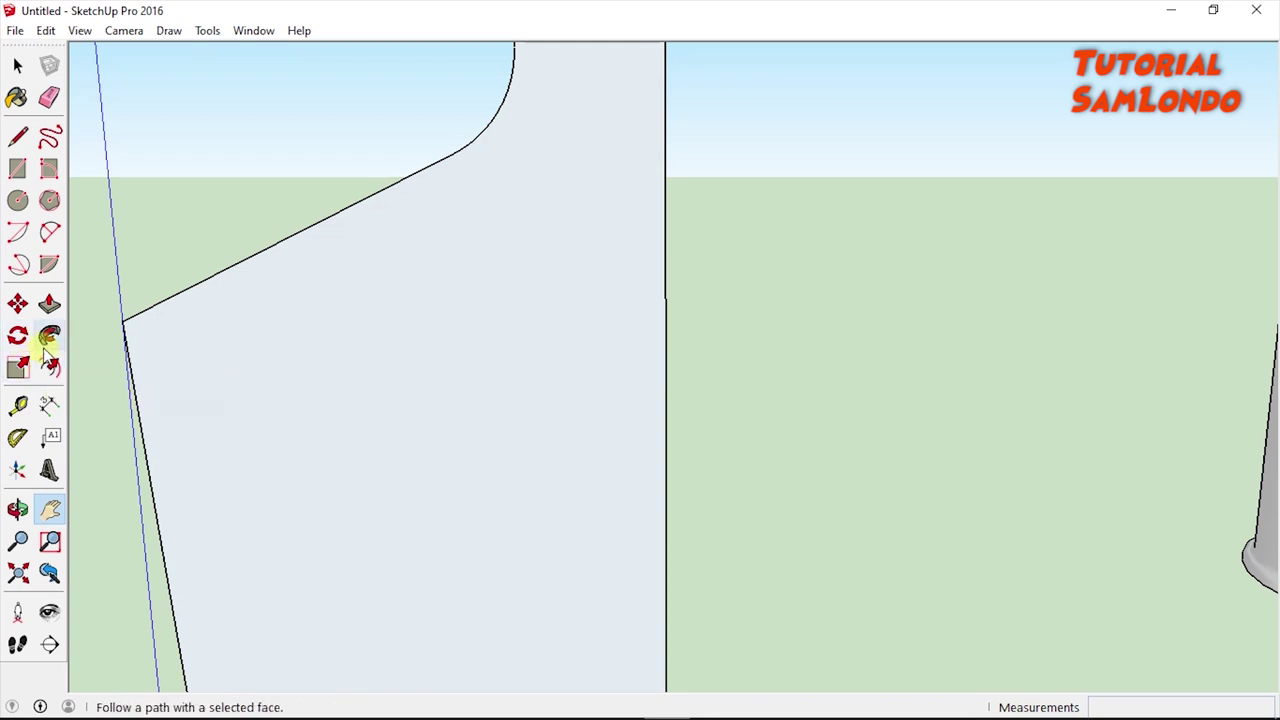
left_click(49, 232)
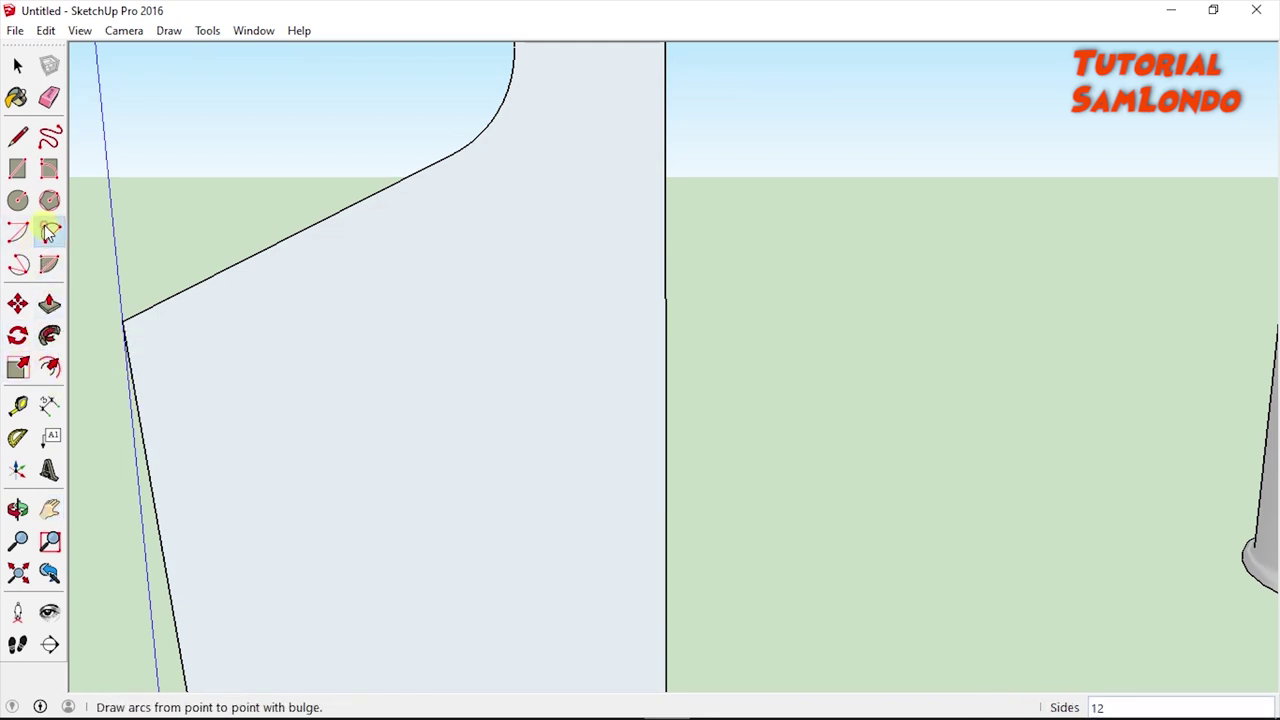
left_click(139, 415)
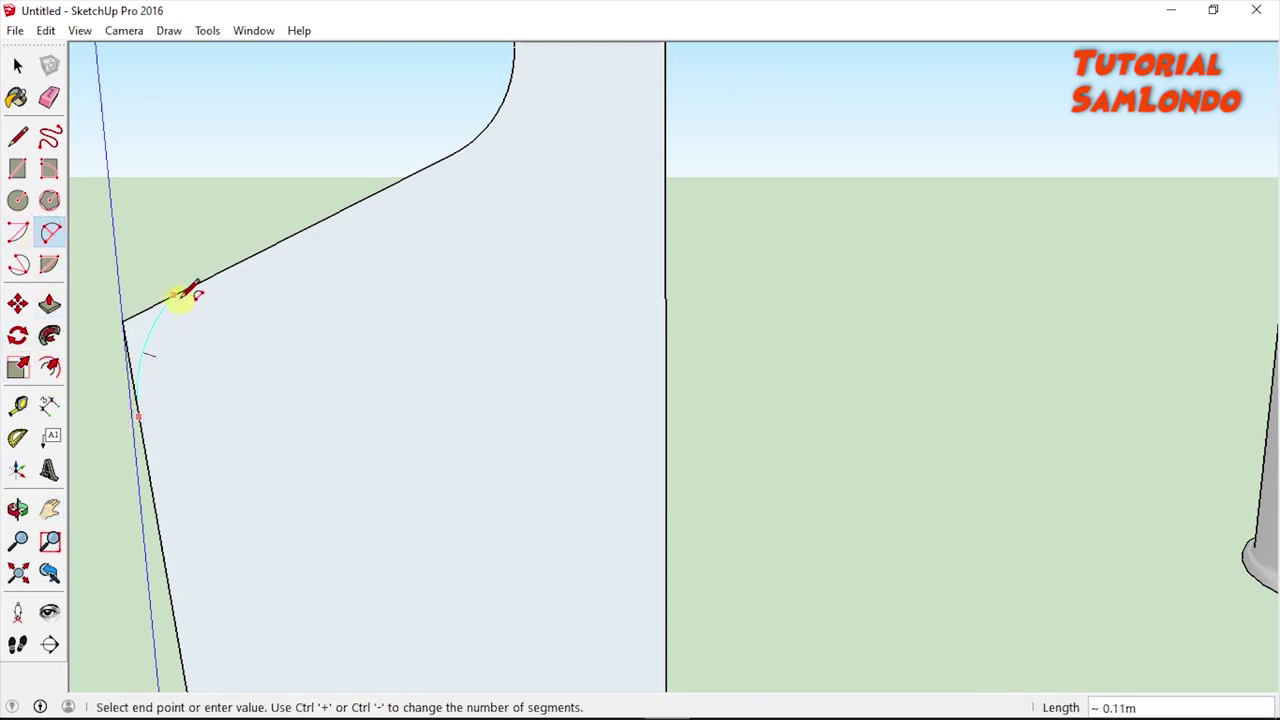
left_click(207, 282)
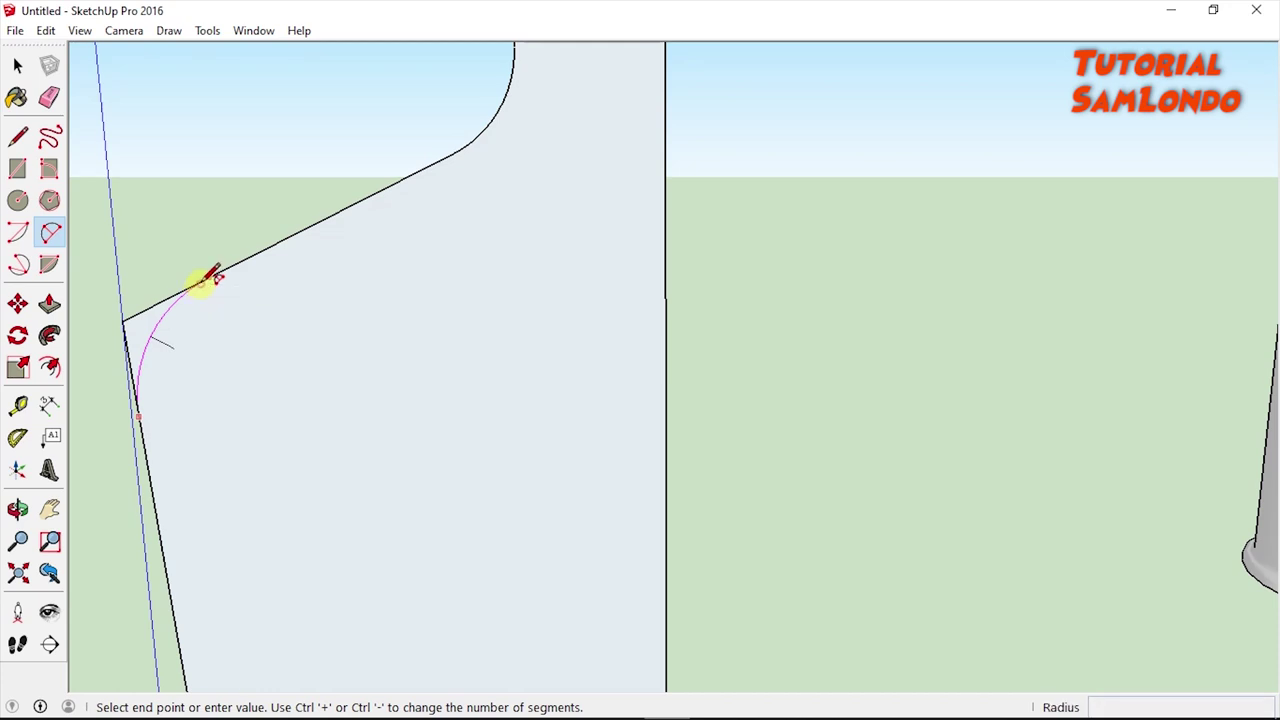
scroll(250, 327, "down", 2)
scroll(412, 434, "down", 2)
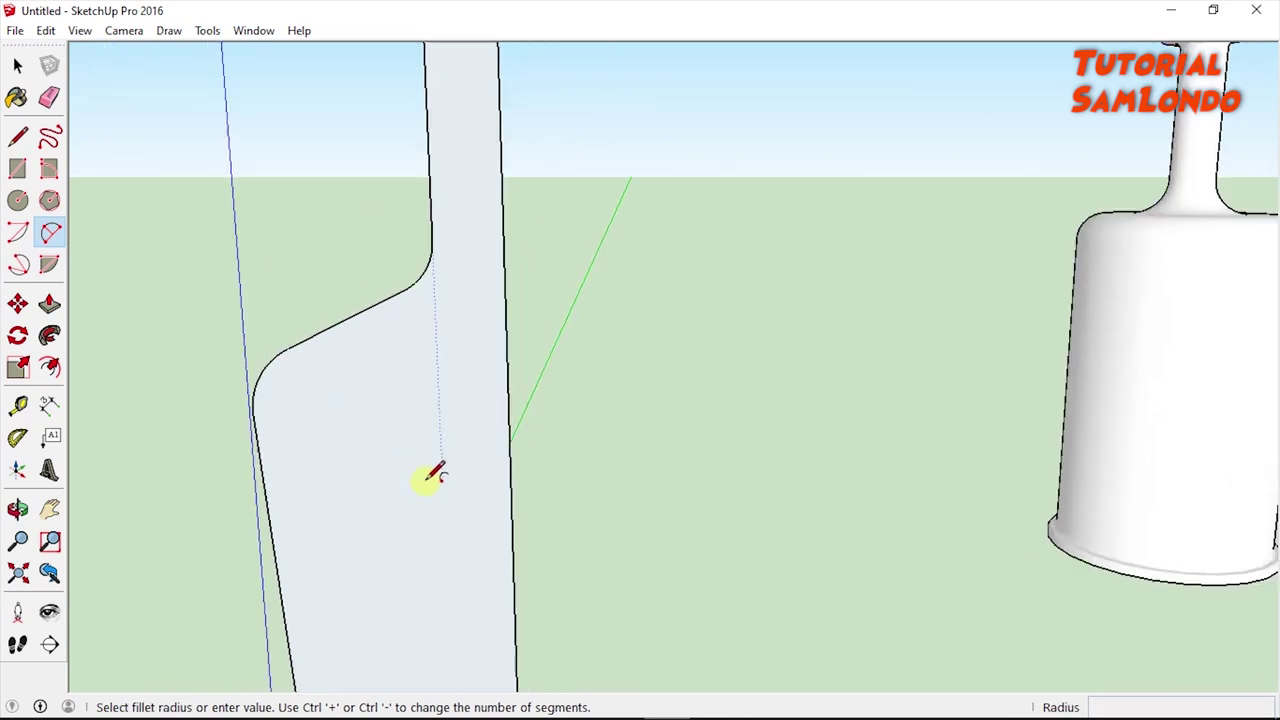
scroll(437, 470, "down", 2)
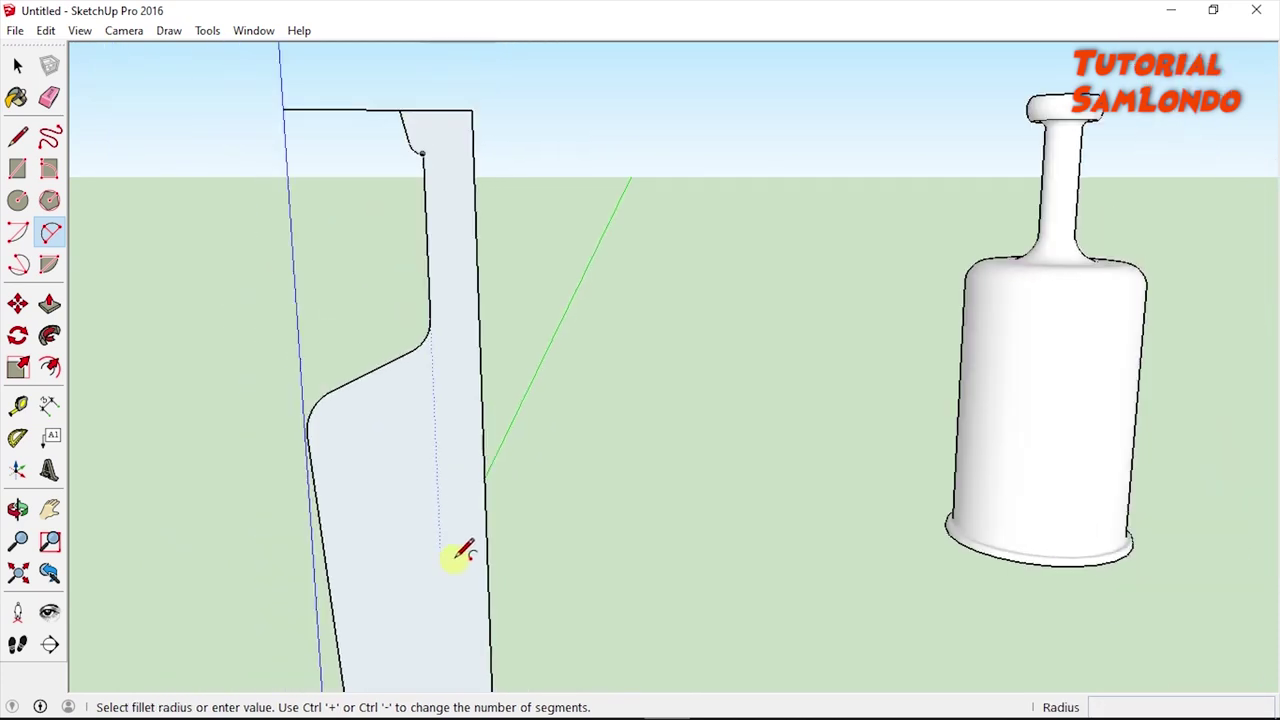
Pan and zoom to bring the bottom of the profile into view
left_click(50, 97)
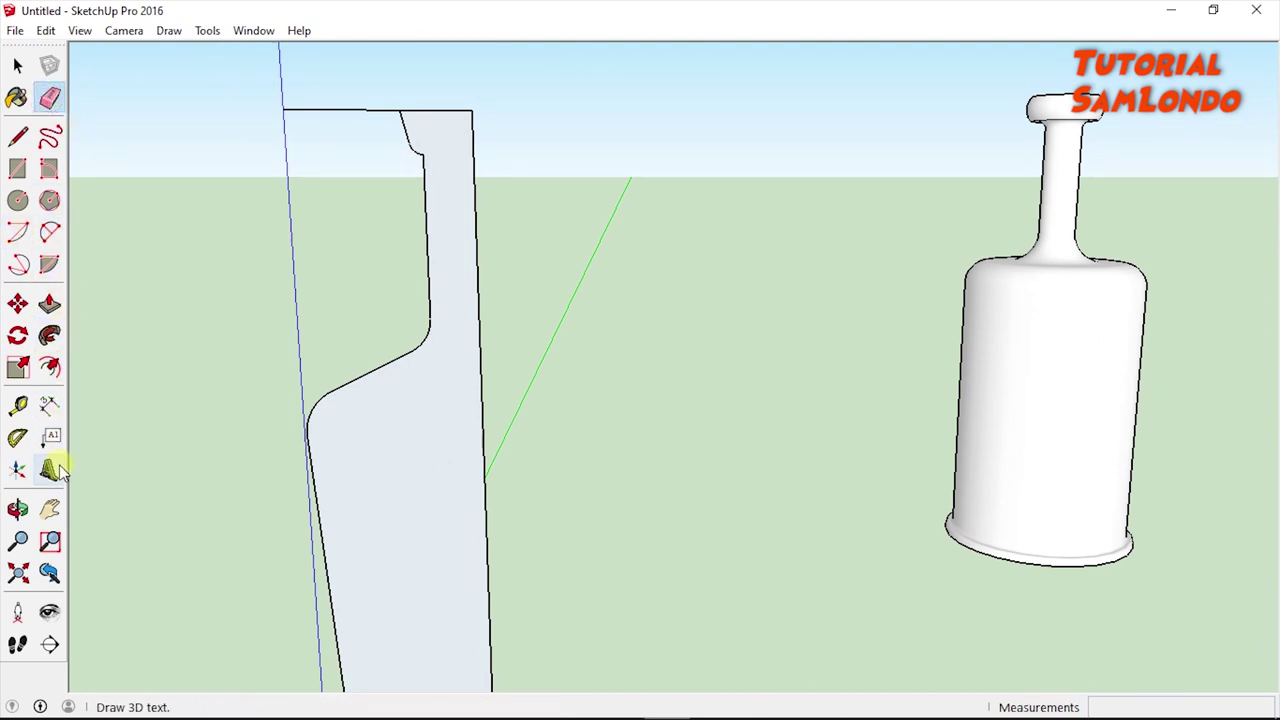
left_click(50, 509)
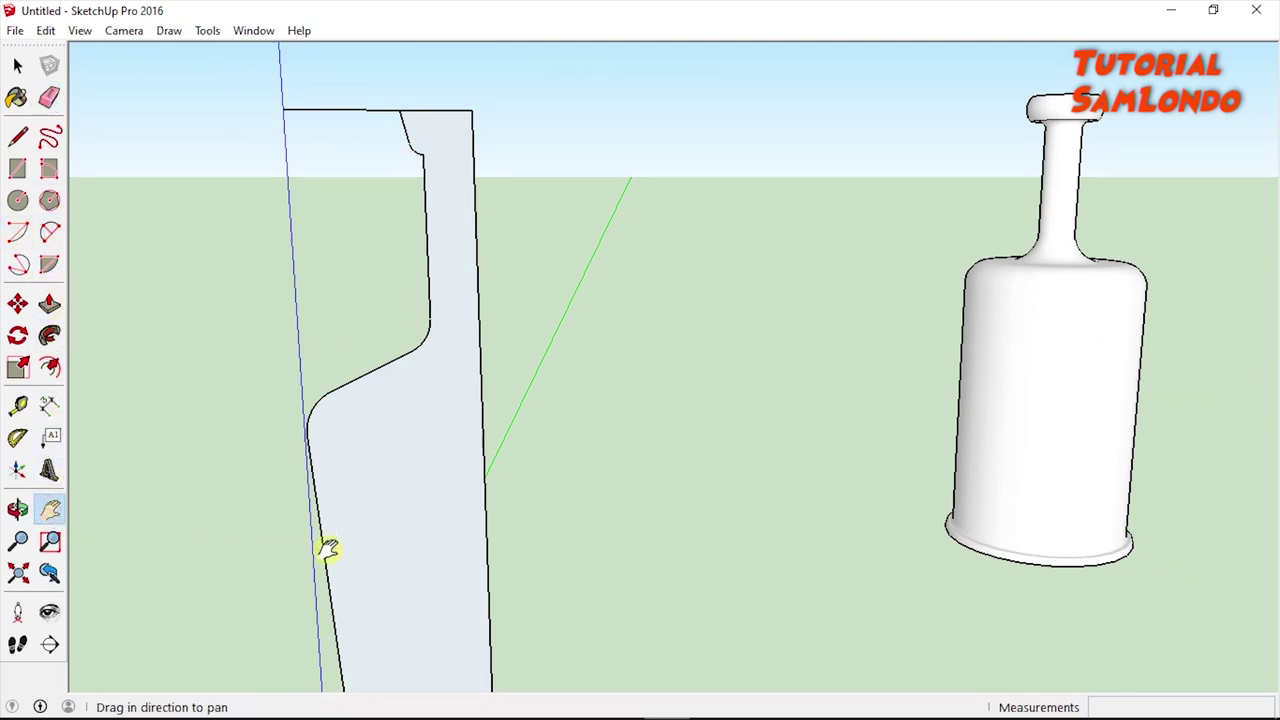
left_click_drag(443, 530, 423, 311)
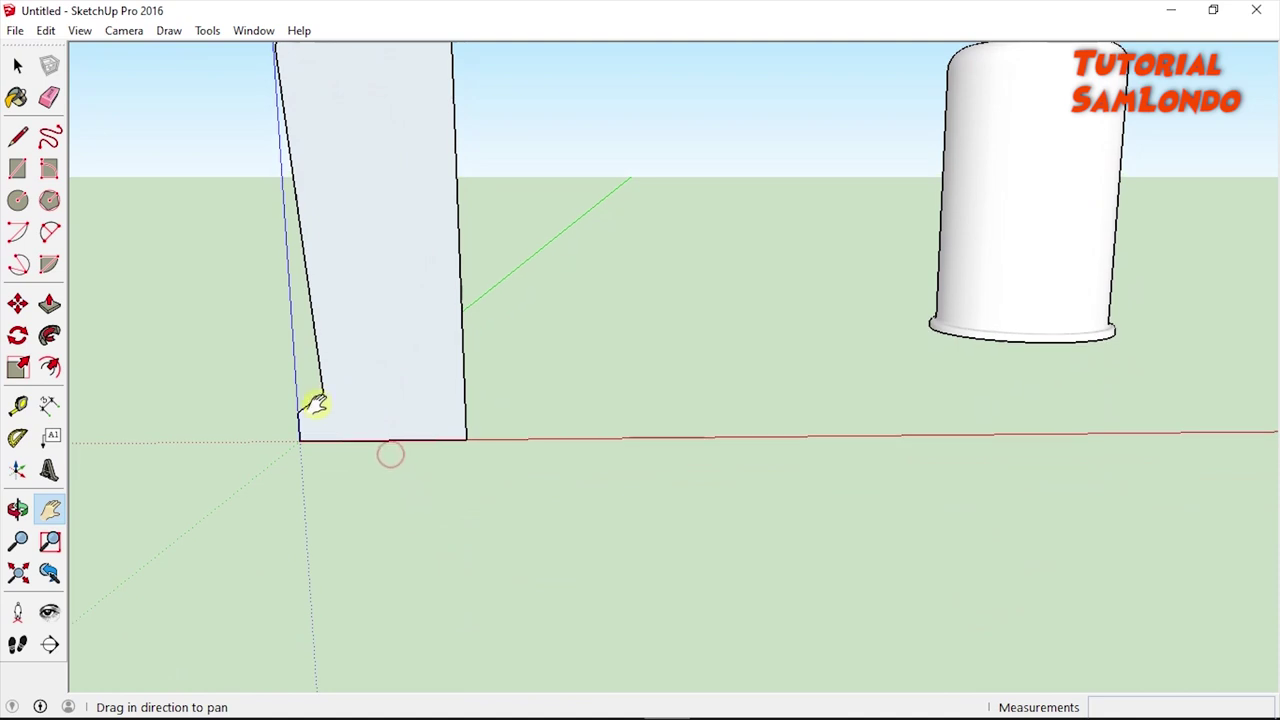
scroll(314, 403, "up", 2)
scroll(322, 413, "up", 1)
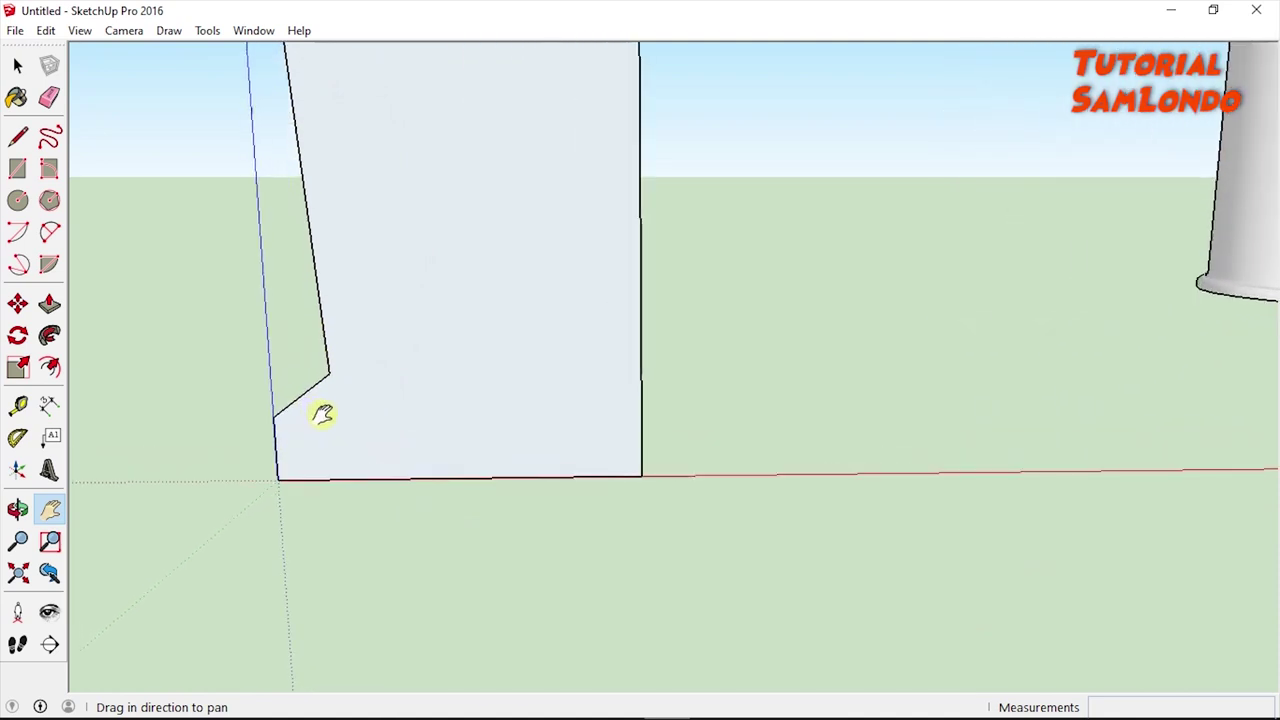
scroll(321, 402, "up", 1)
Fillet the notch's inner and lower corners with two-point arcs
left_click(49, 232)
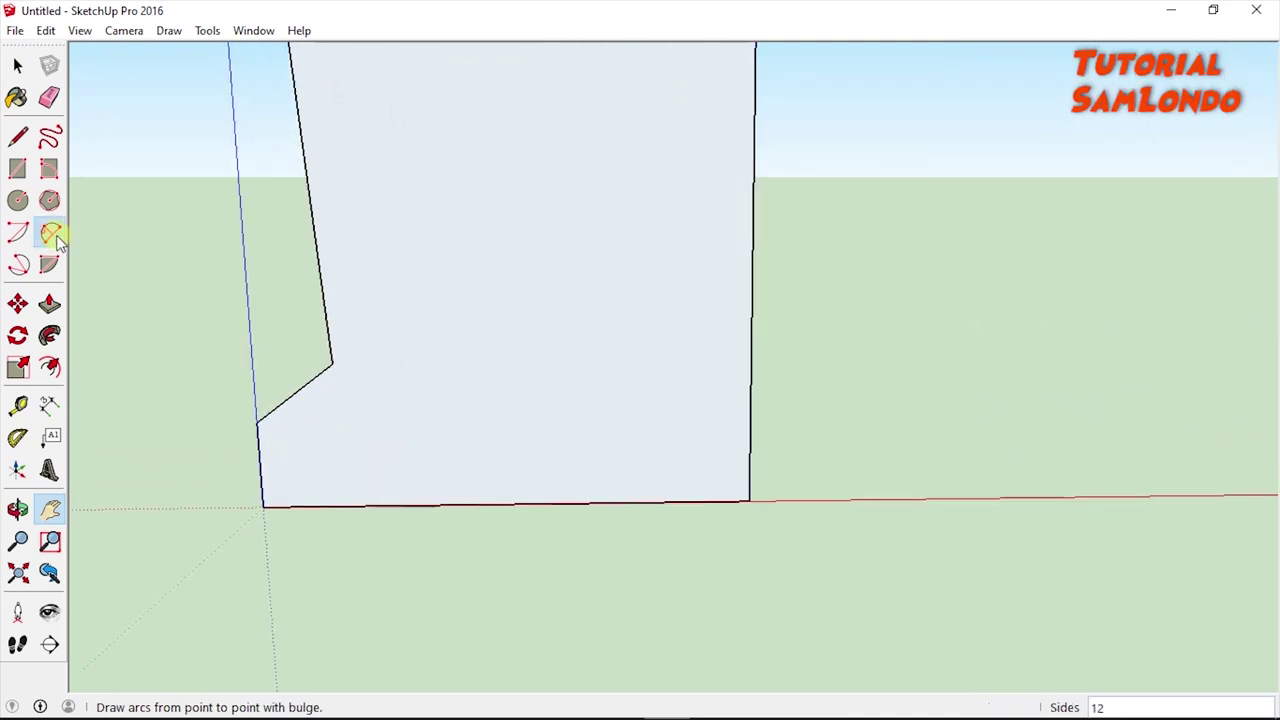
left_click(307, 383)
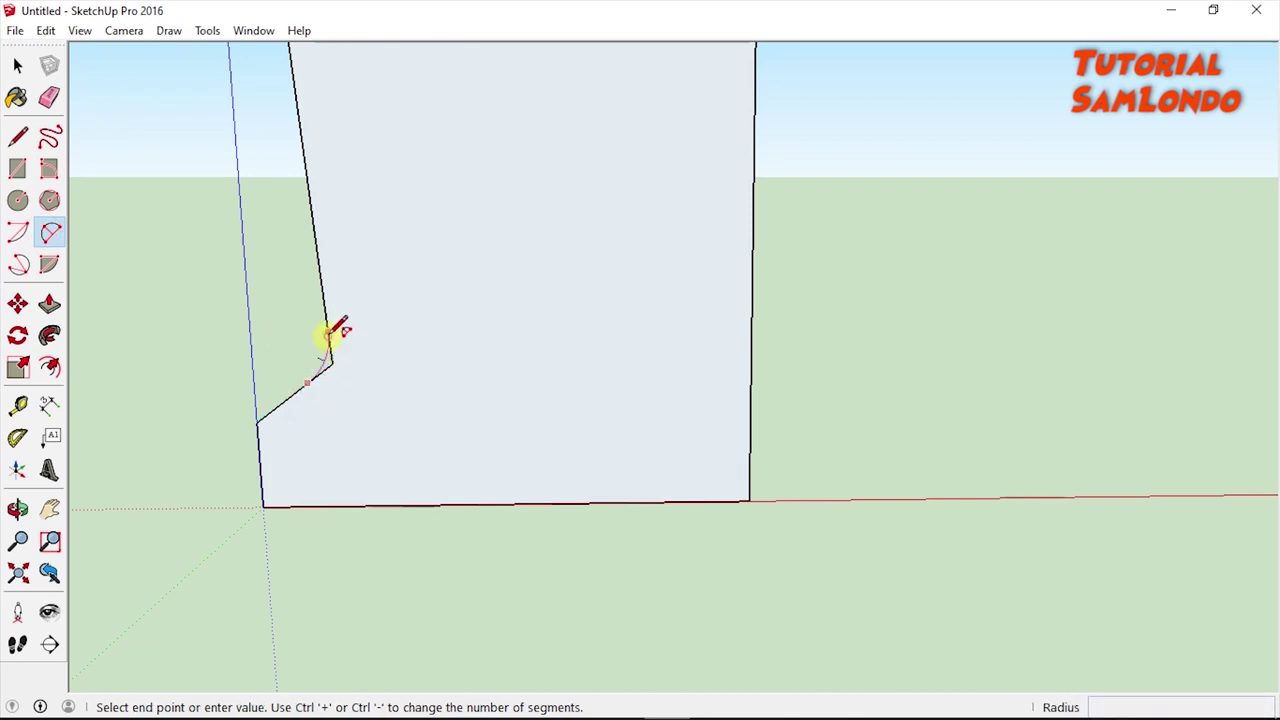
left_click(328, 335)
scroll(333, 438, "up", 1)
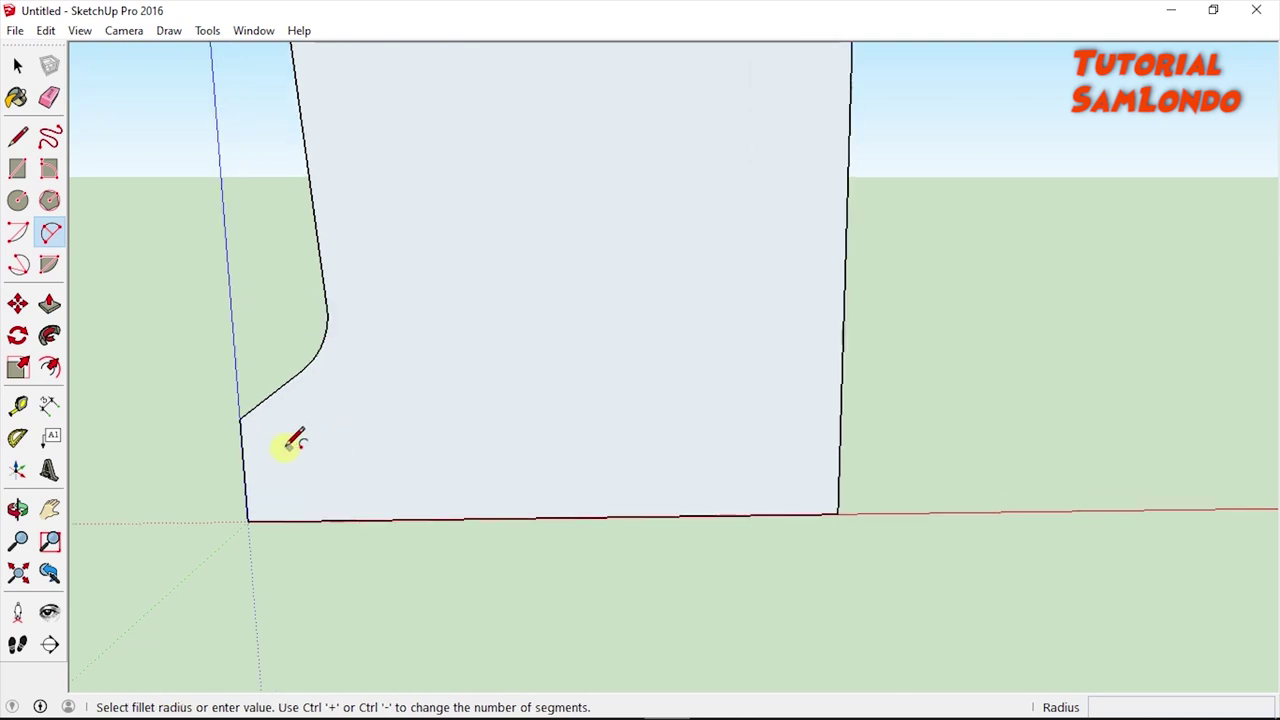
scroll(260, 443, "up", 1)
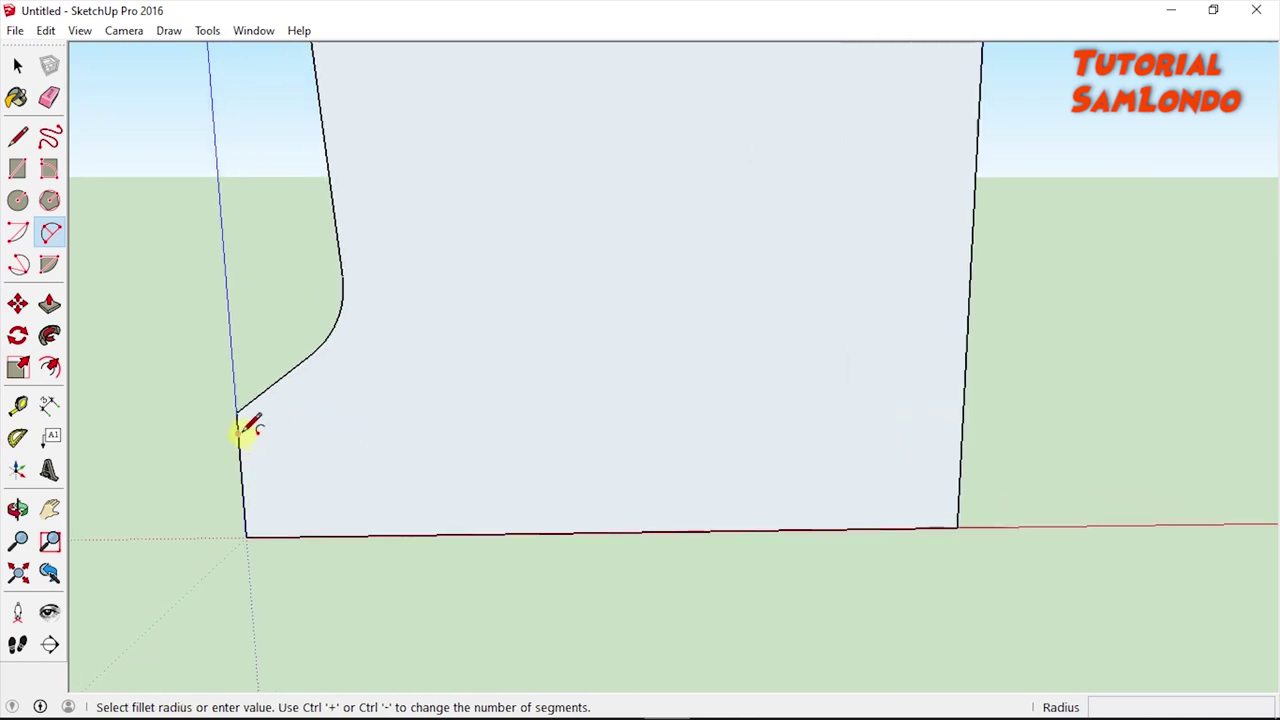
left_click(239, 434)
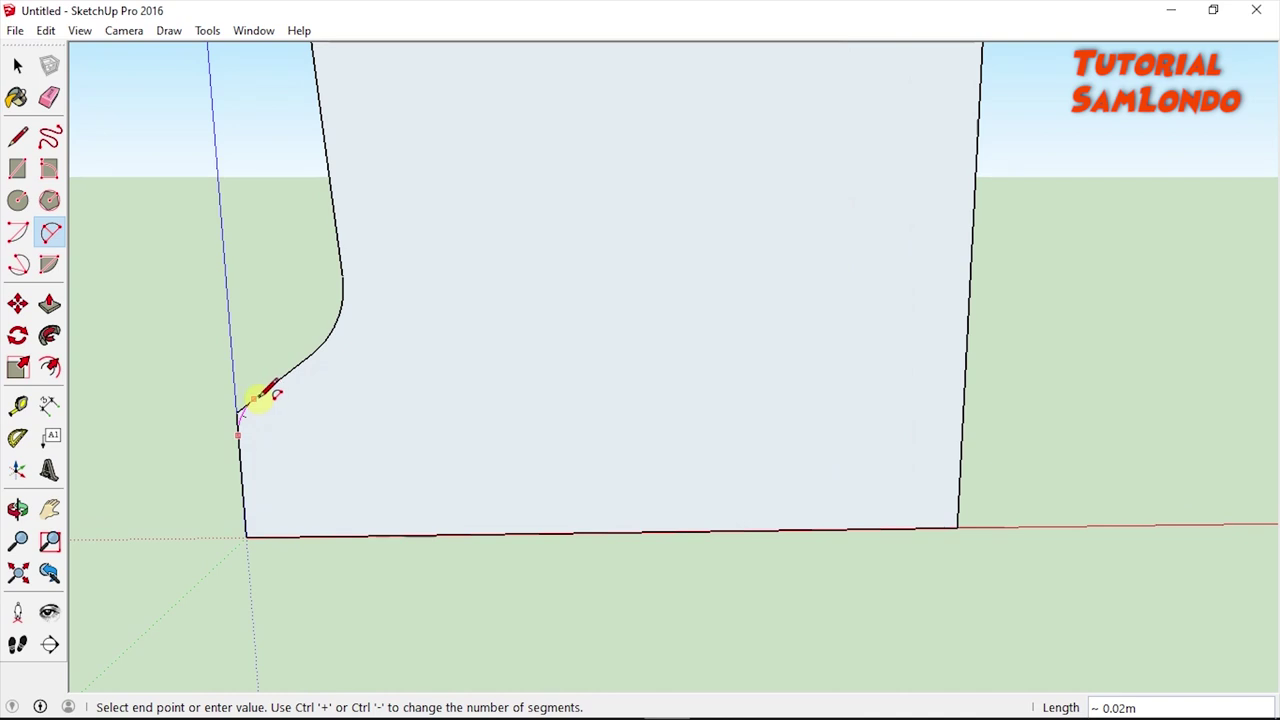
left_click(257, 395)
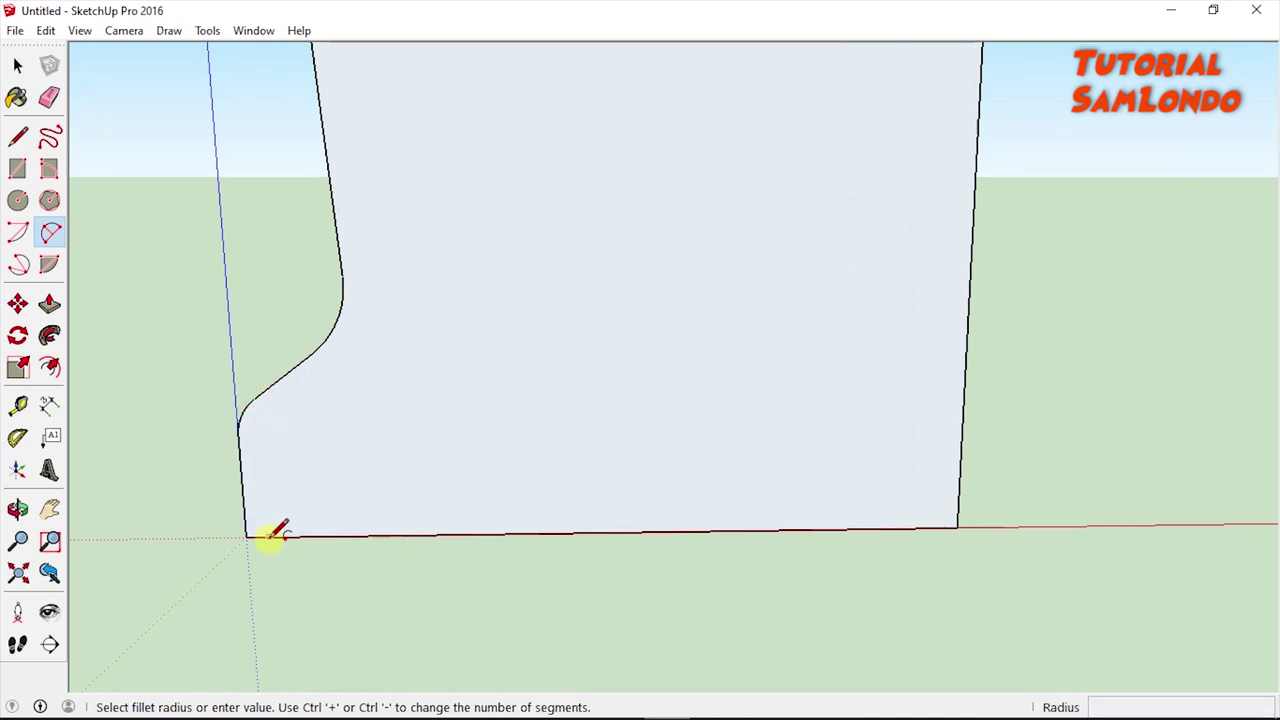
Round the profile's bottom-left corner and frame the whole profile beside the bottle
left_click(281, 536)
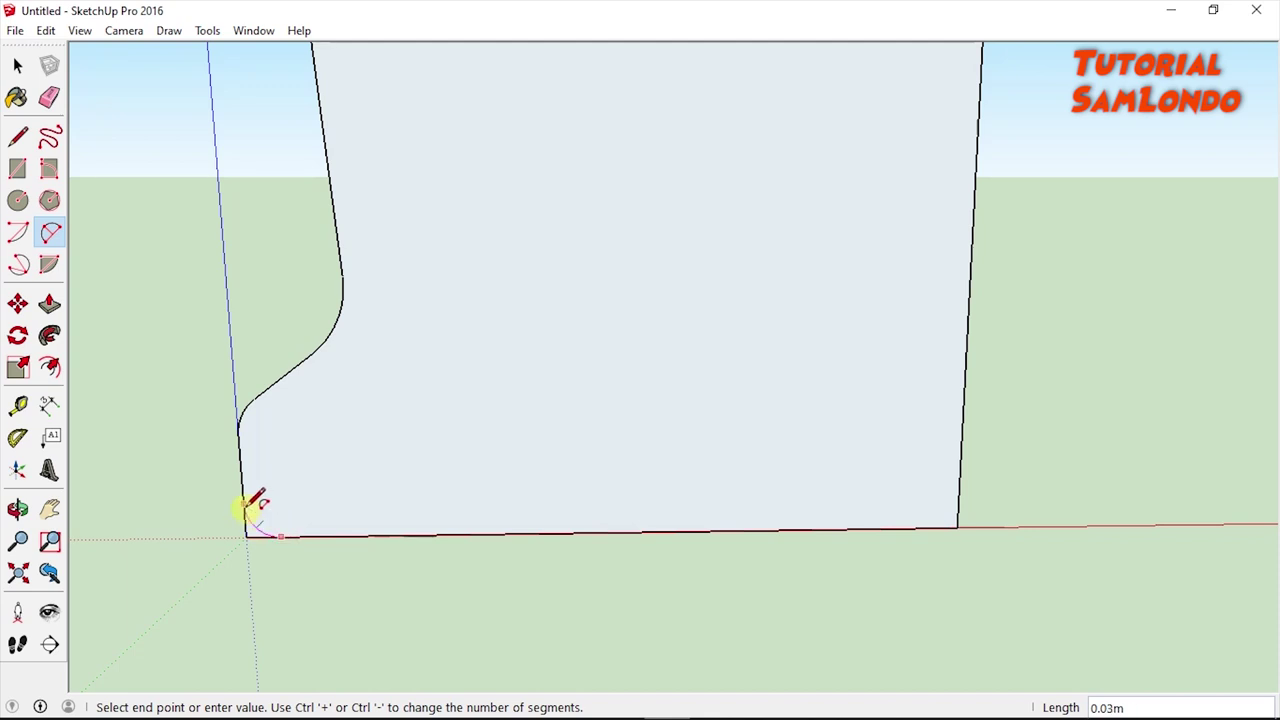
left_click(247, 508)
mouse_move(366, 560)
middle_mouse_down()
mouse_move(420, 523)
mouse_move(588, 487)
mouse_move(693, 289)
middle_mouse_up()
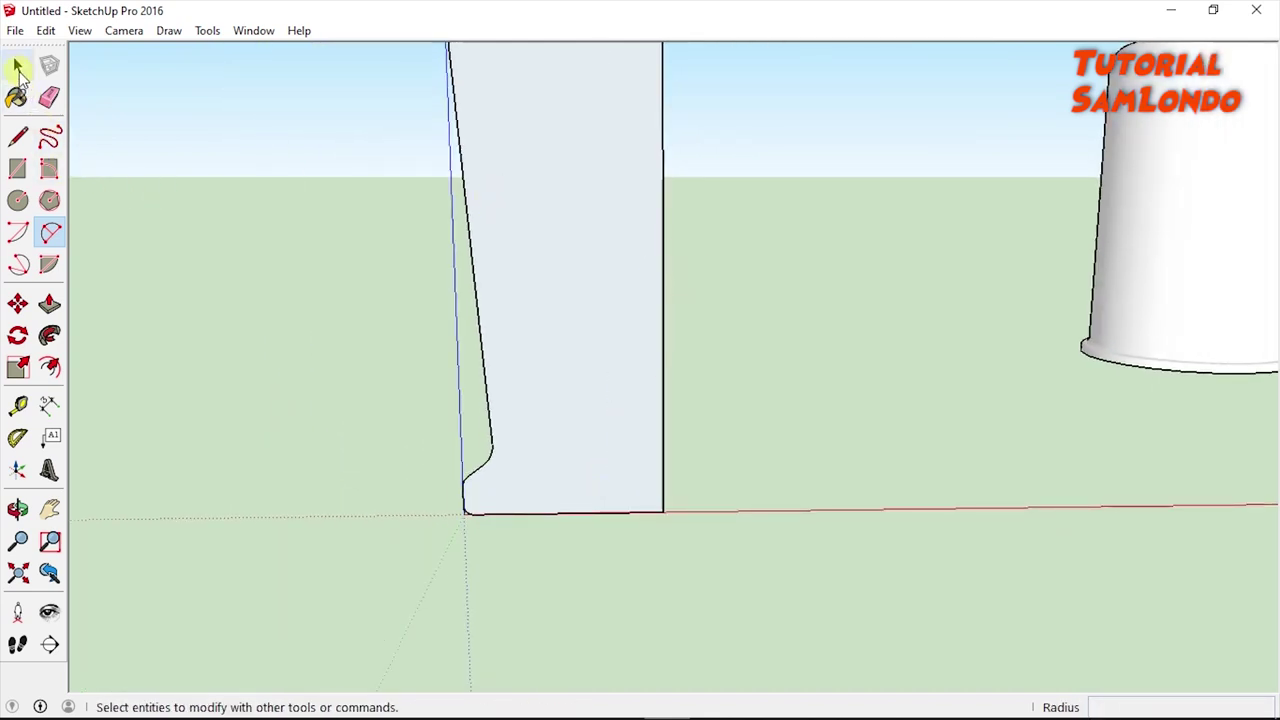
left_click(49, 508)
left_click_drag(600, 361, 600, 400)
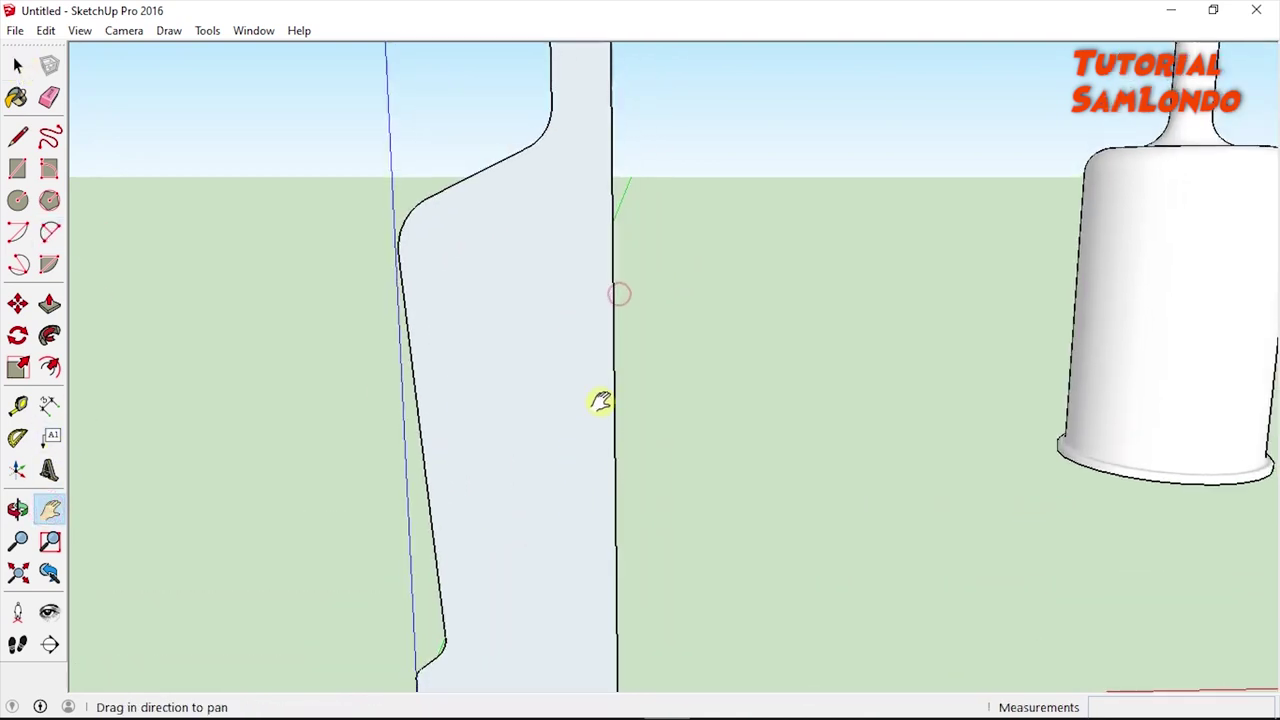
left_click_drag(589, 260, 552, 355)
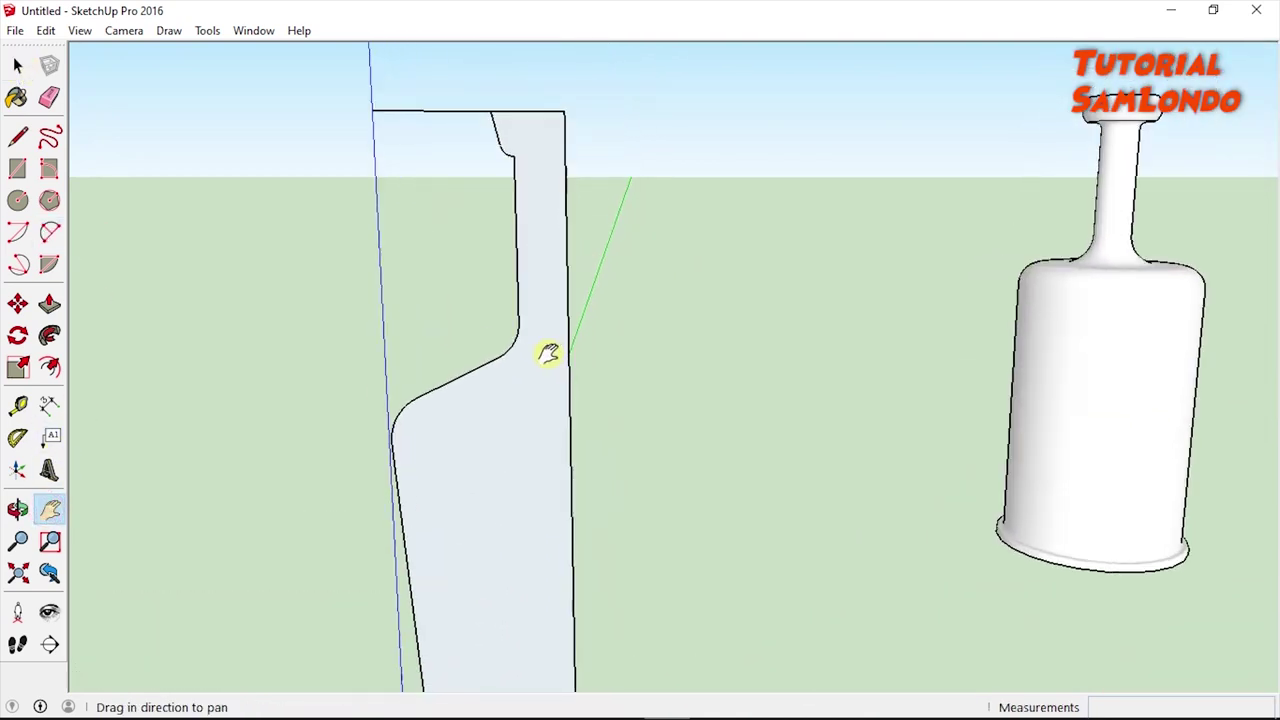
scroll(547, 354, "down", 2)
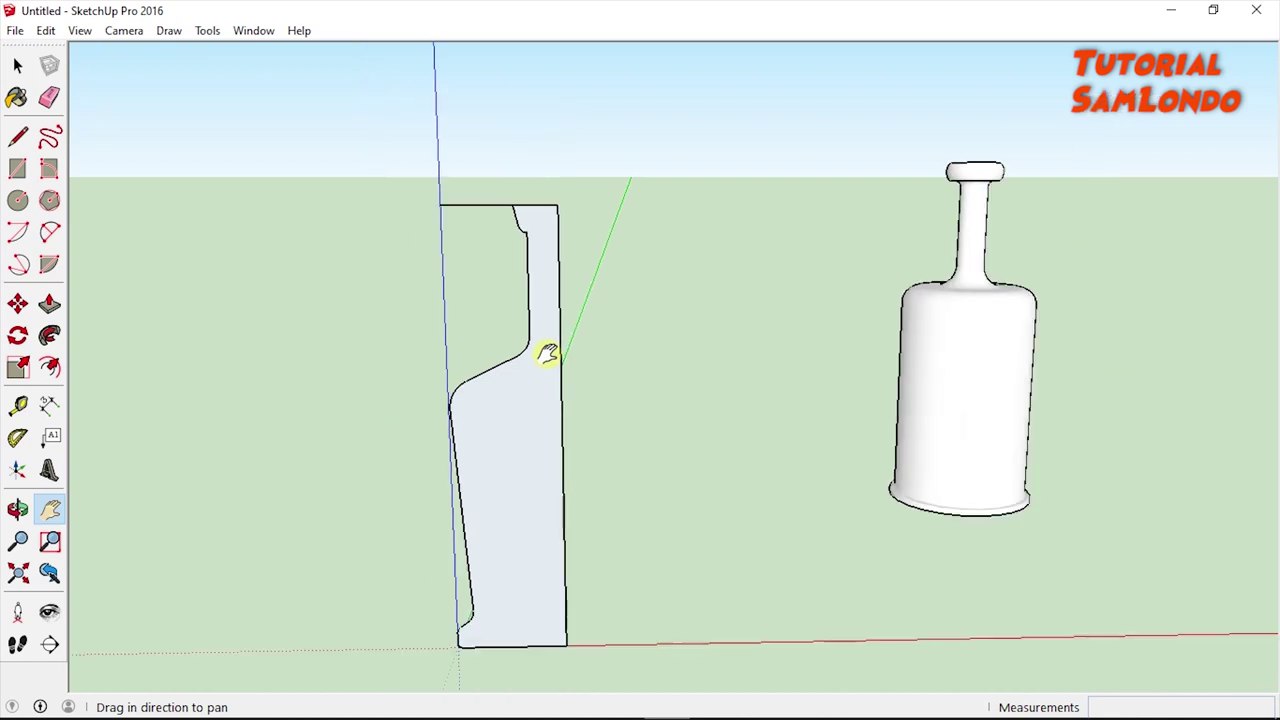
Drag a selection window around the entire bottle-shaped profile face
left_click(17, 65)
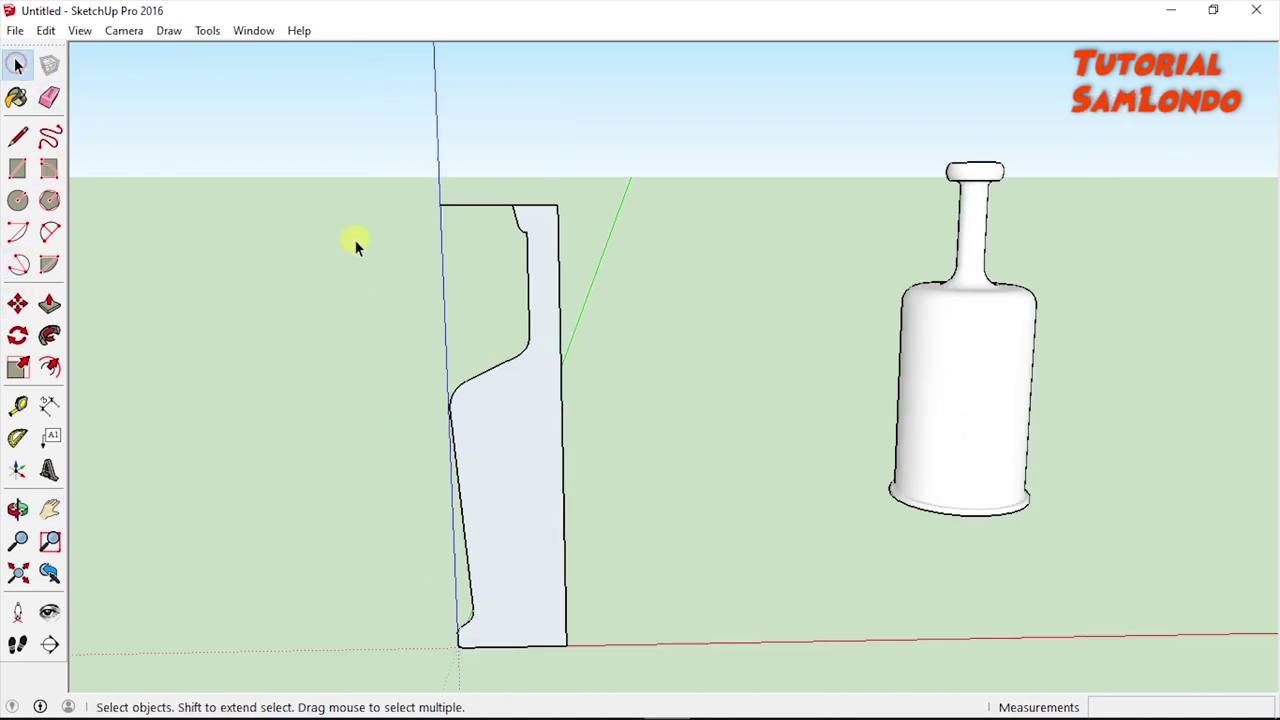
left_click(49, 97)
scroll(486, 220, "up", 1)
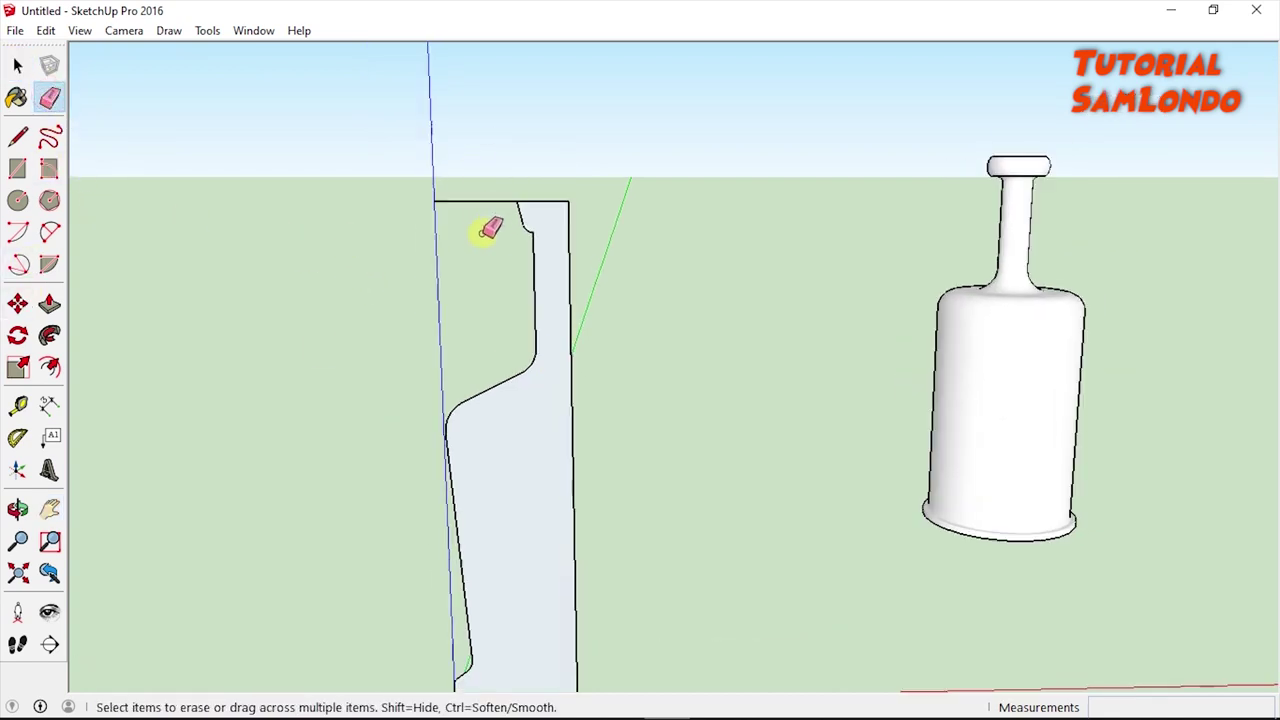
scroll(490, 197, "up", 1)
scroll(490, 194, "down", 2)
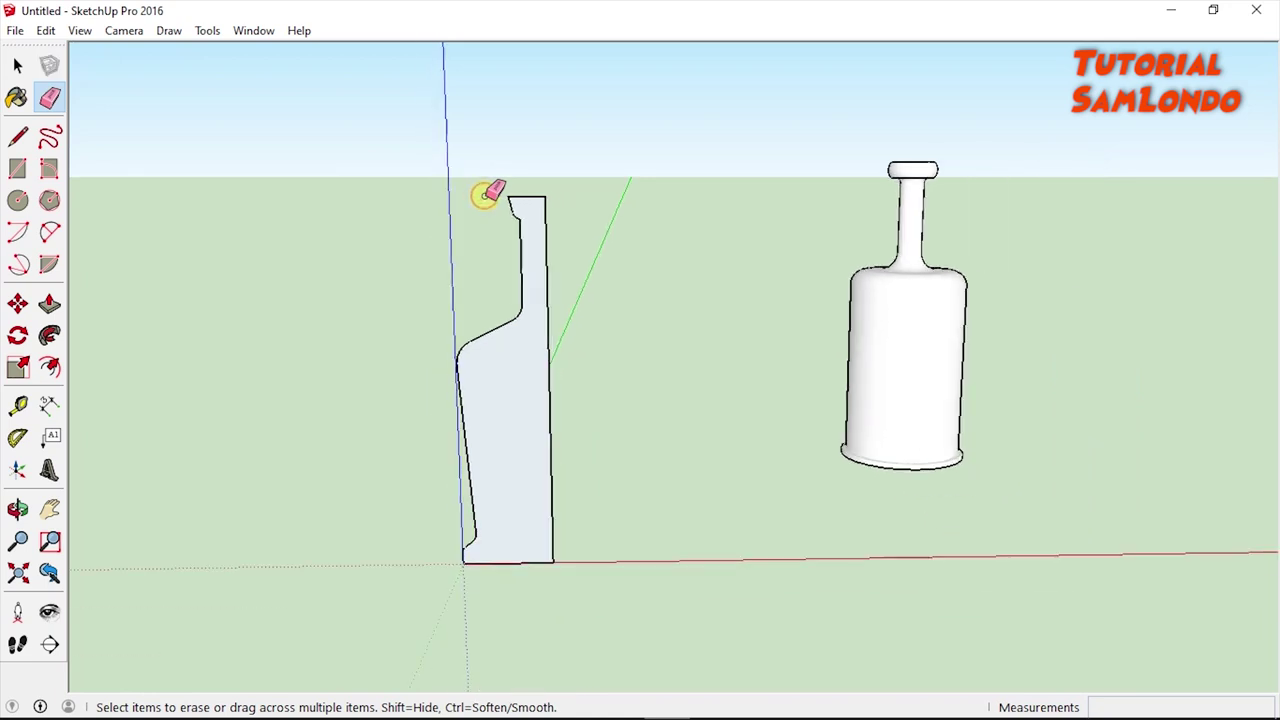
left_click(17, 65)
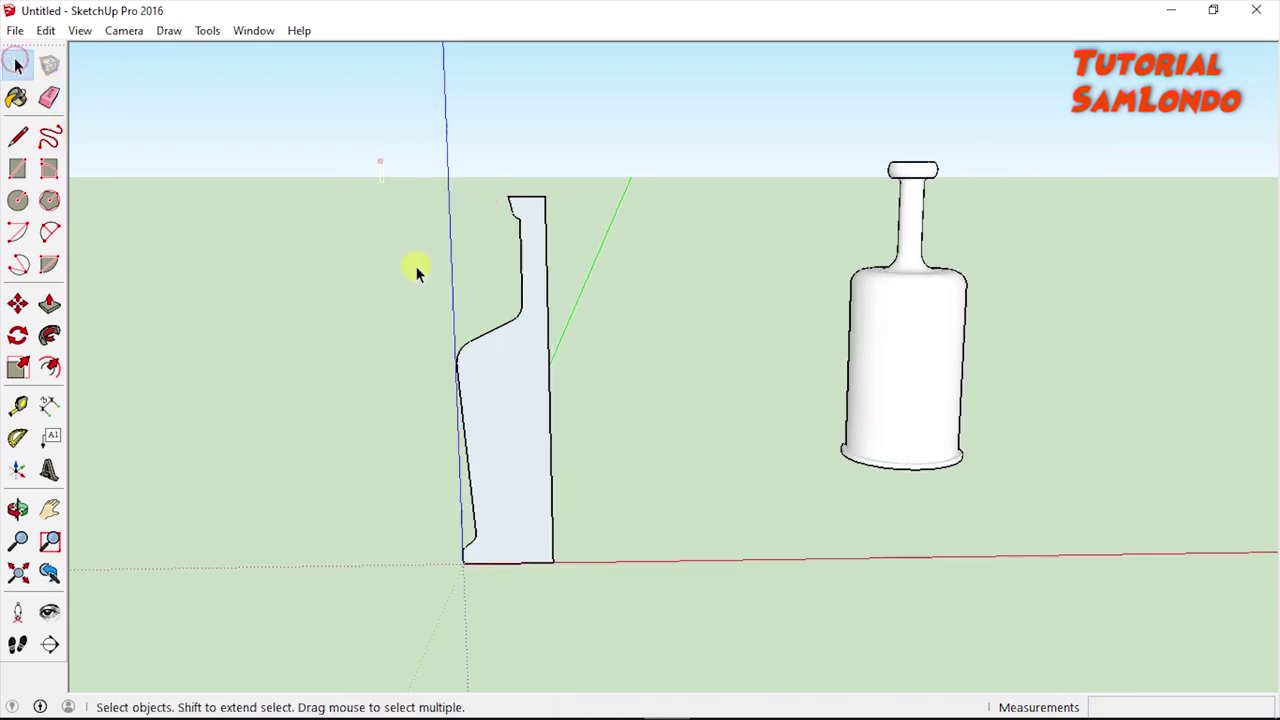
left_click_drag(380, 160, 651, 585)
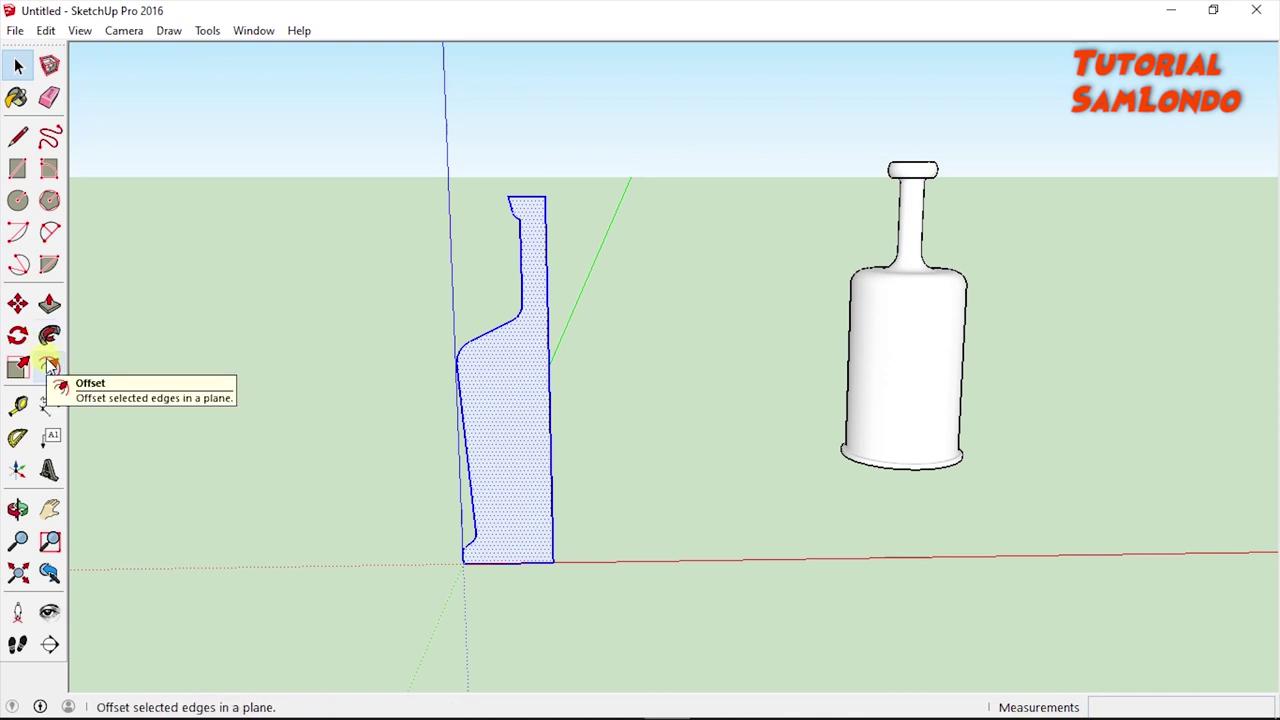
Offset the profile's outline slightly inward to form a thin wall band
left_click(50, 366)
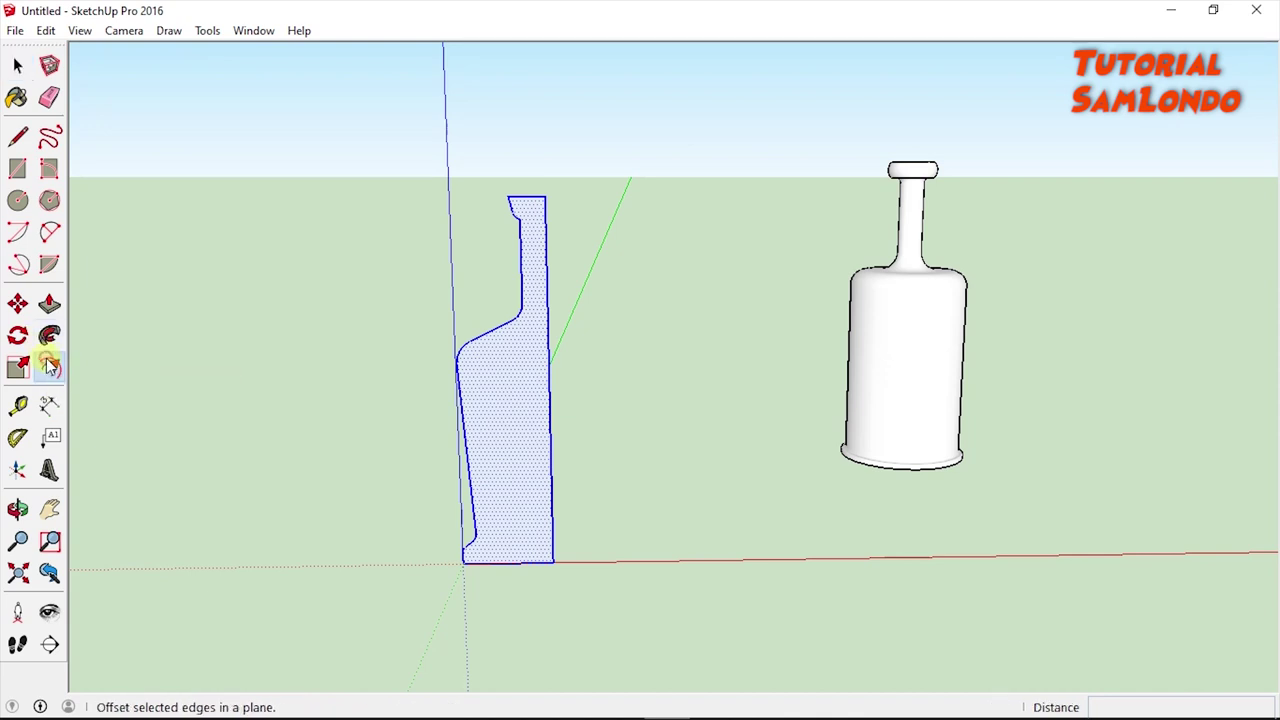
scroll(470, 483, "up", 1)
left_click(470, 483)
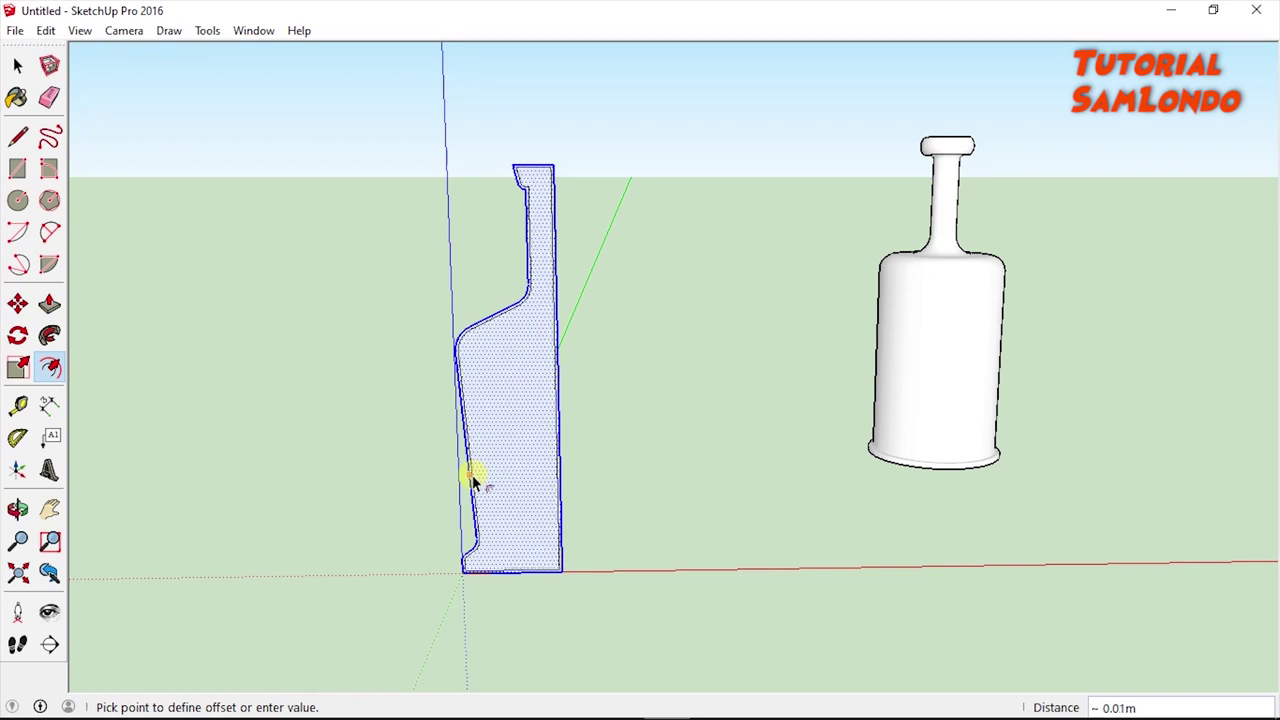
left_click(472, 480)
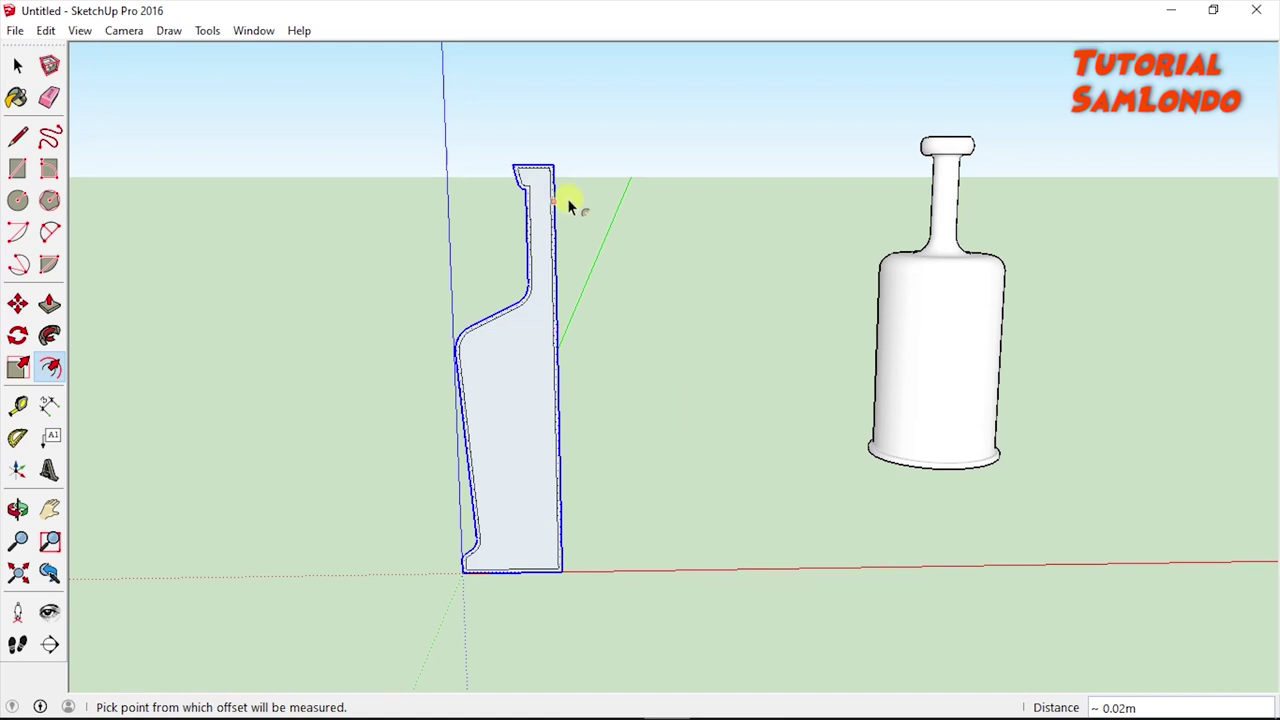
scroll(567, 198, "up", 3)
scroll(543, 189, "up", 2)
scroll(560, 196, "up", 1)
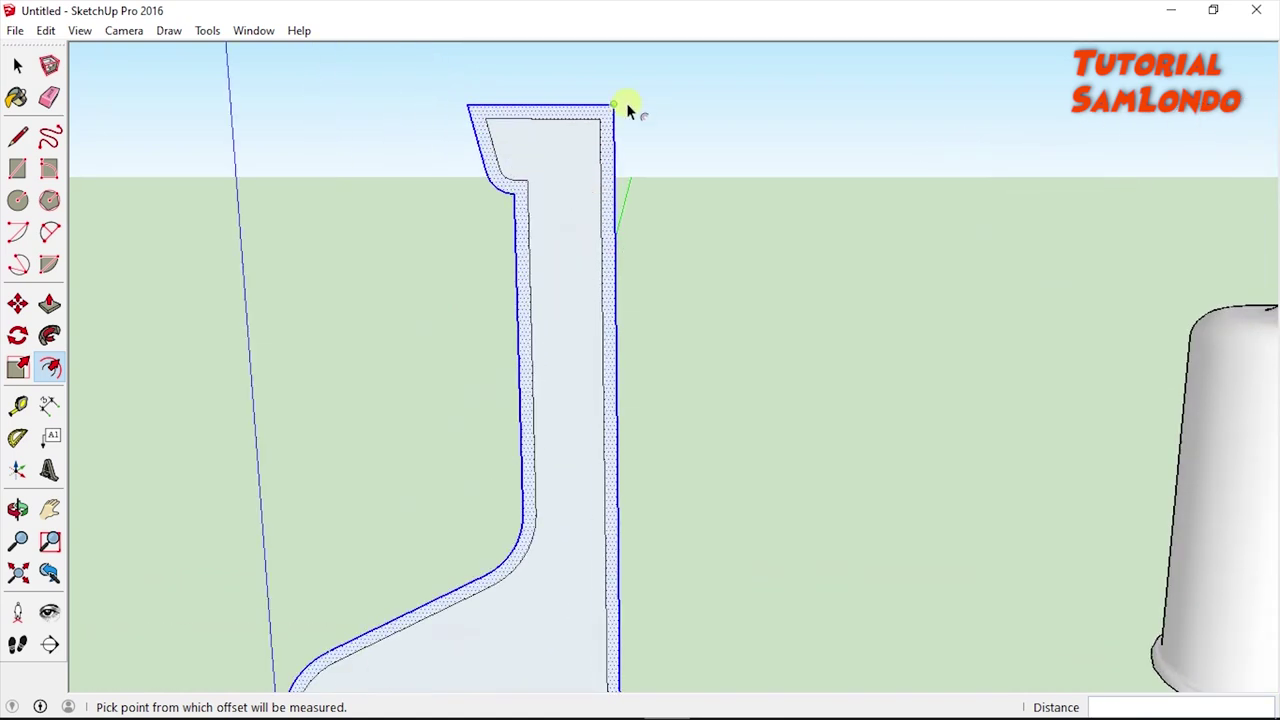
left_click(17, 65)
Draw a short closing line across the neck's top corner
left_click(20, 138)
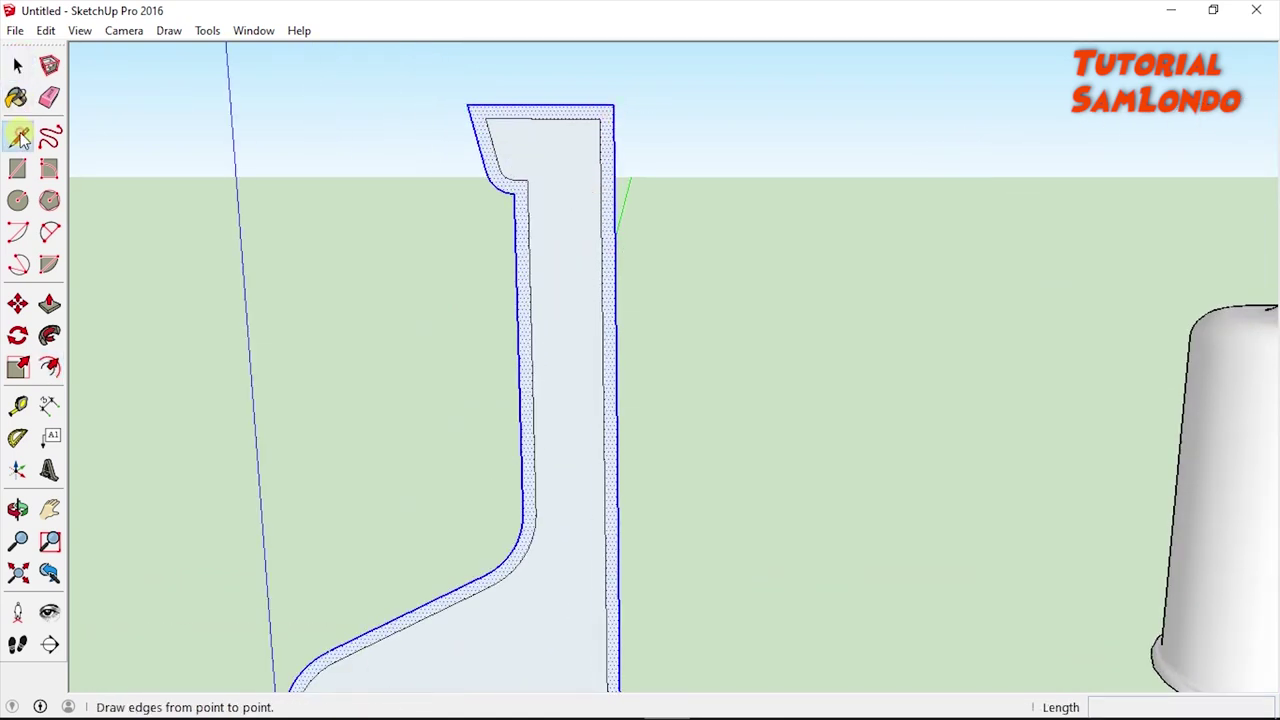
scroll(505, 115, "up", 2)
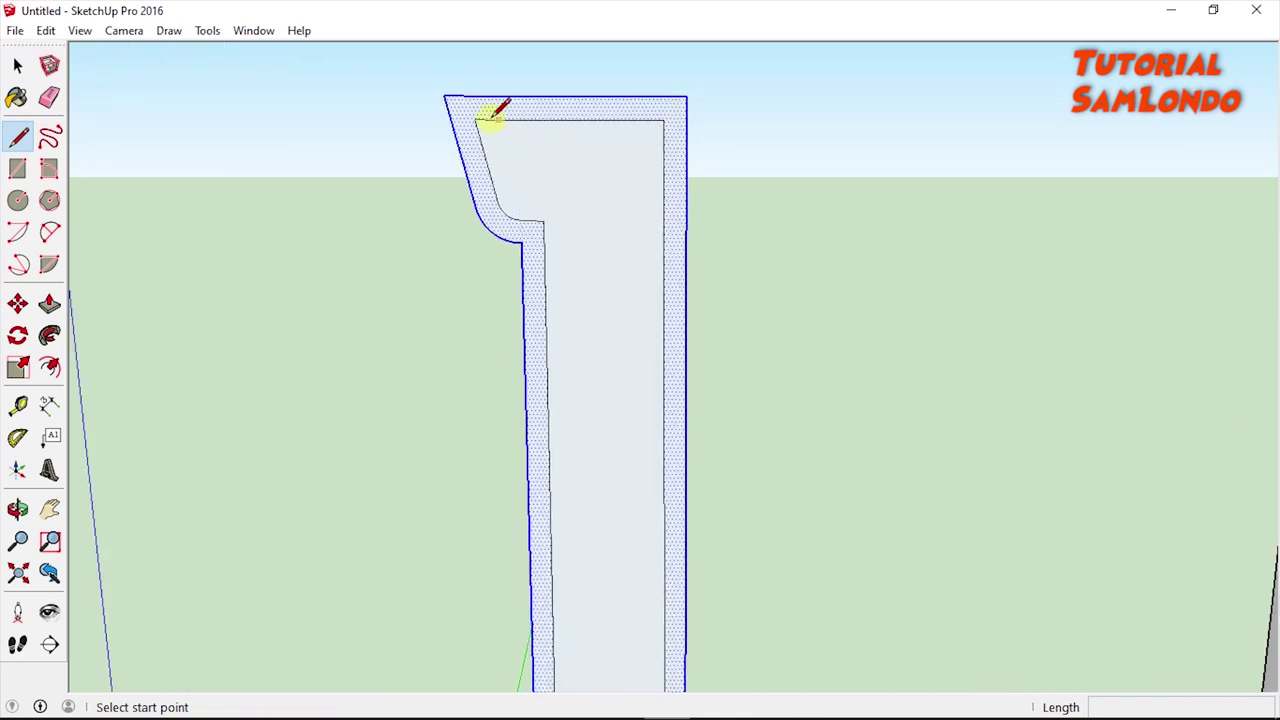
left_click(479, 117)
left_click(479, 101)
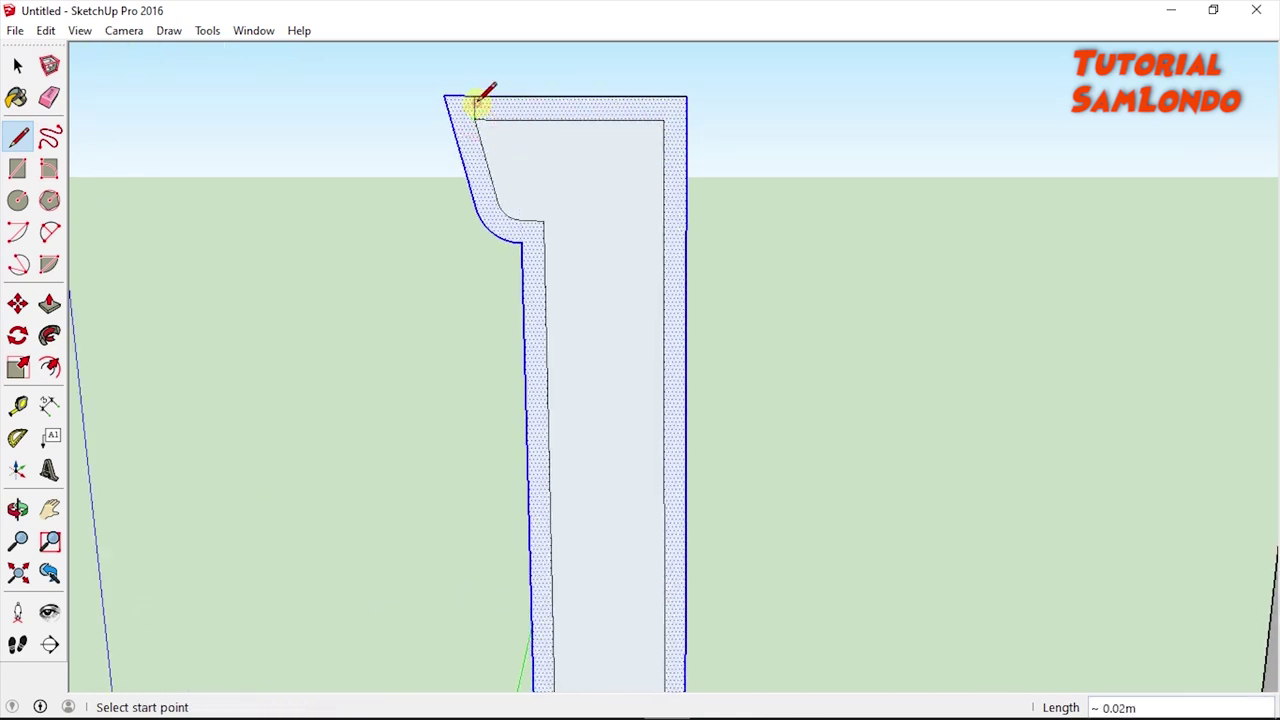
scroll(712, 176, "down", 1)
scroll(740, 270, "down", 1)
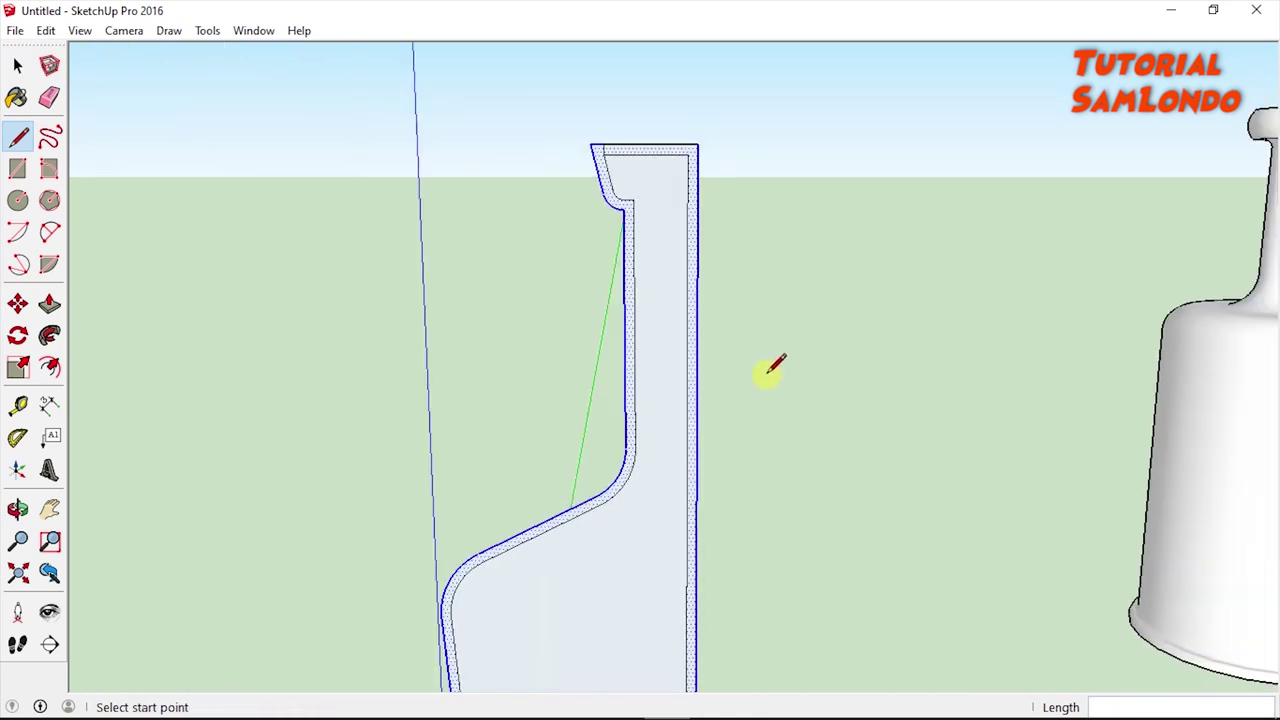
scroll(765, 450, "down", 1)
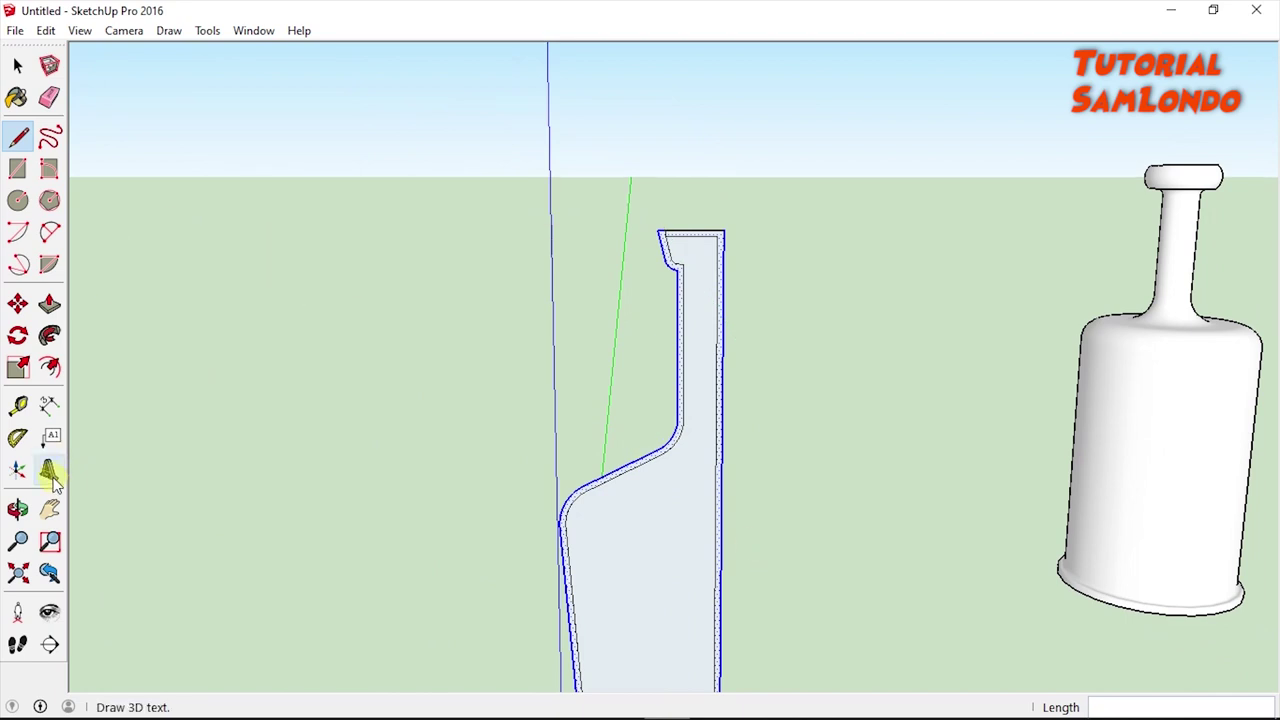
Close the base strip with a short line, then erase the inner edges and inner face
left_click(50, 509)
left_click_drag(780, 608, 741, 350)
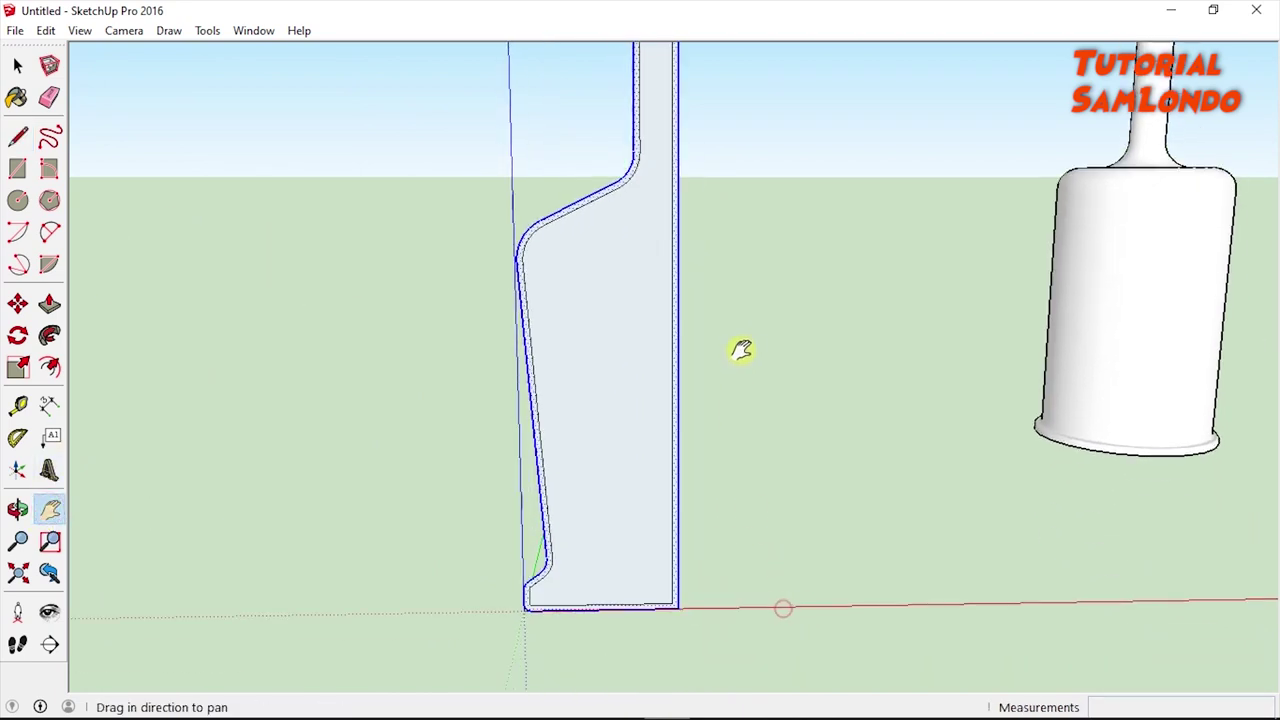
scroll(720, 638, "up", 1)
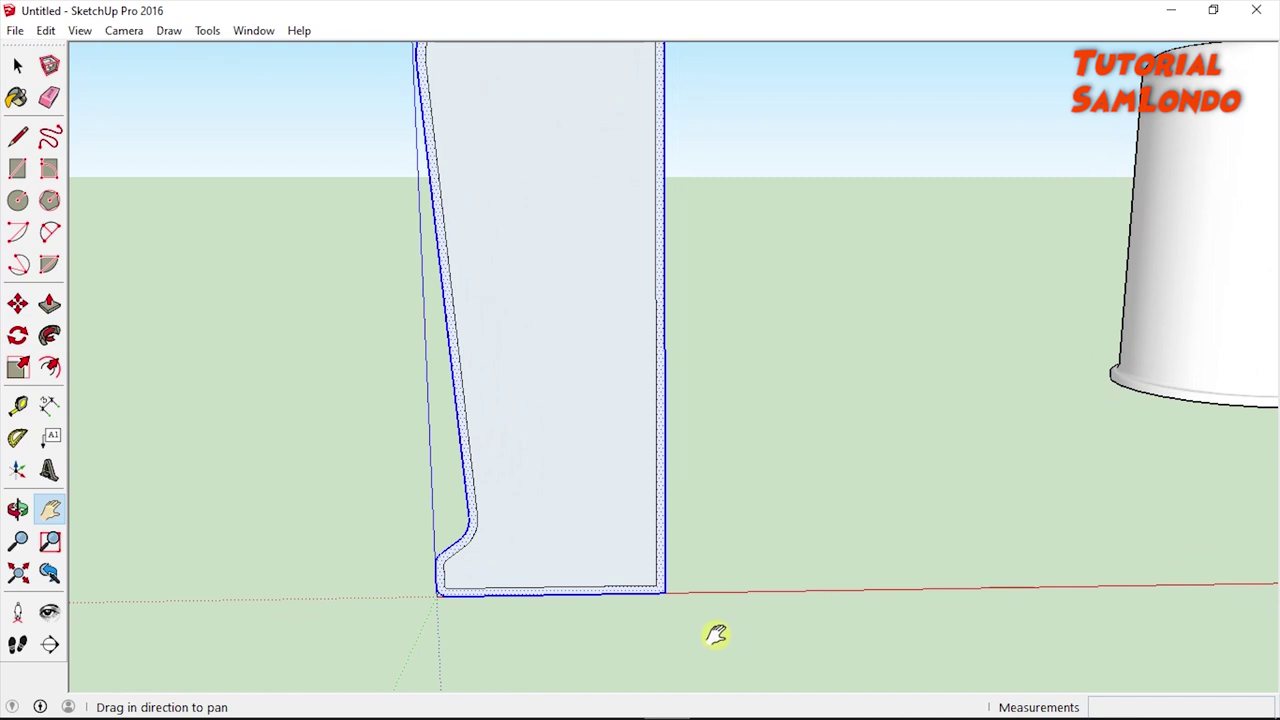
scroll(712, 626, "up", 1)
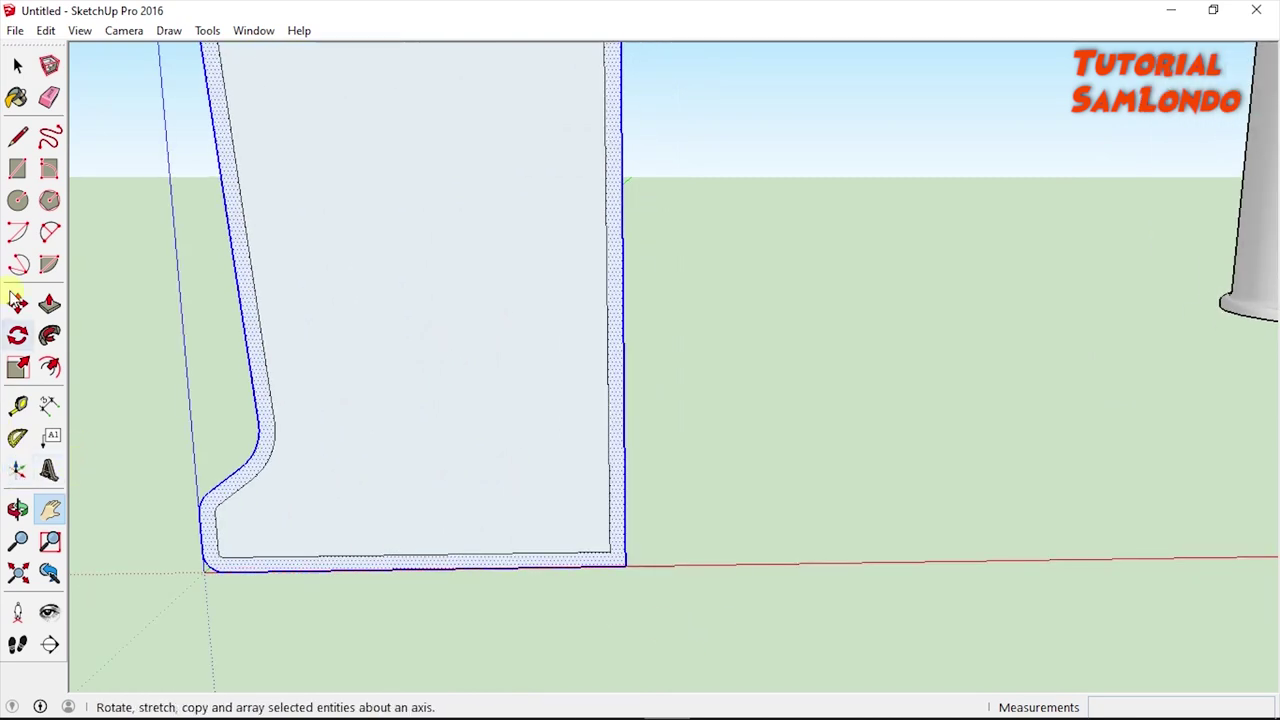
left_click(33, 138)
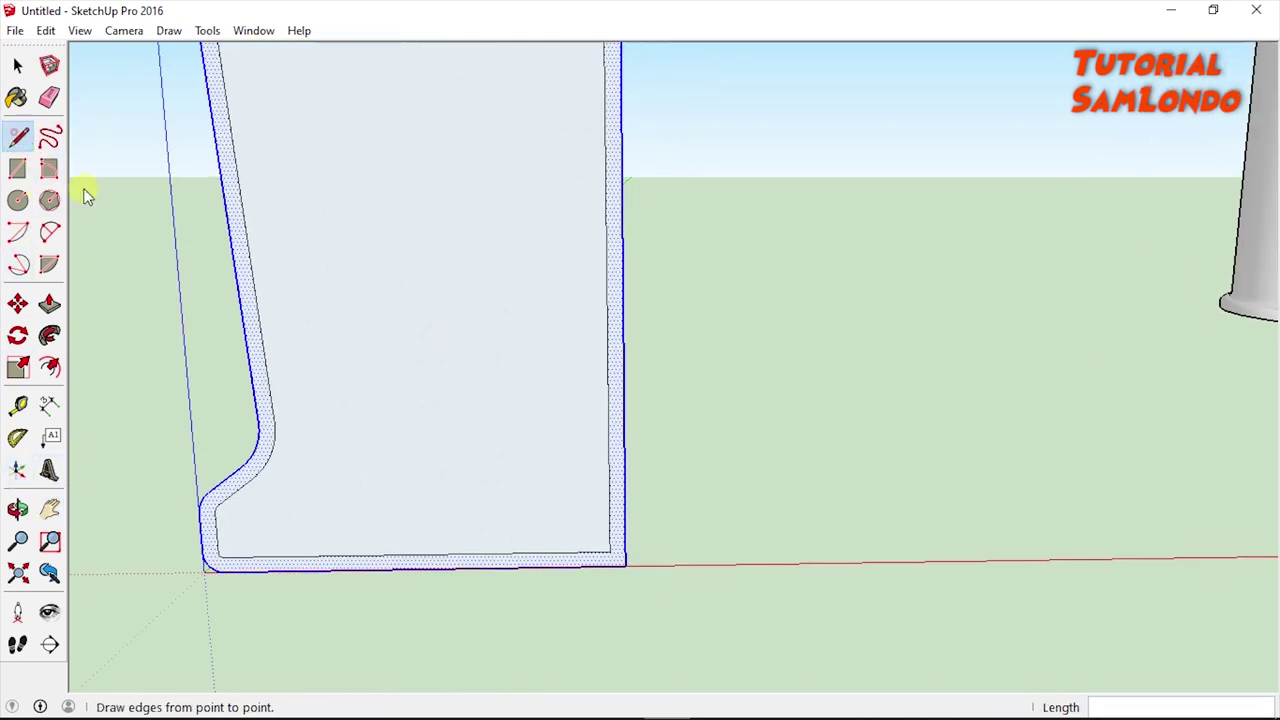
left_click(610, 552)
left_click(611, 565)
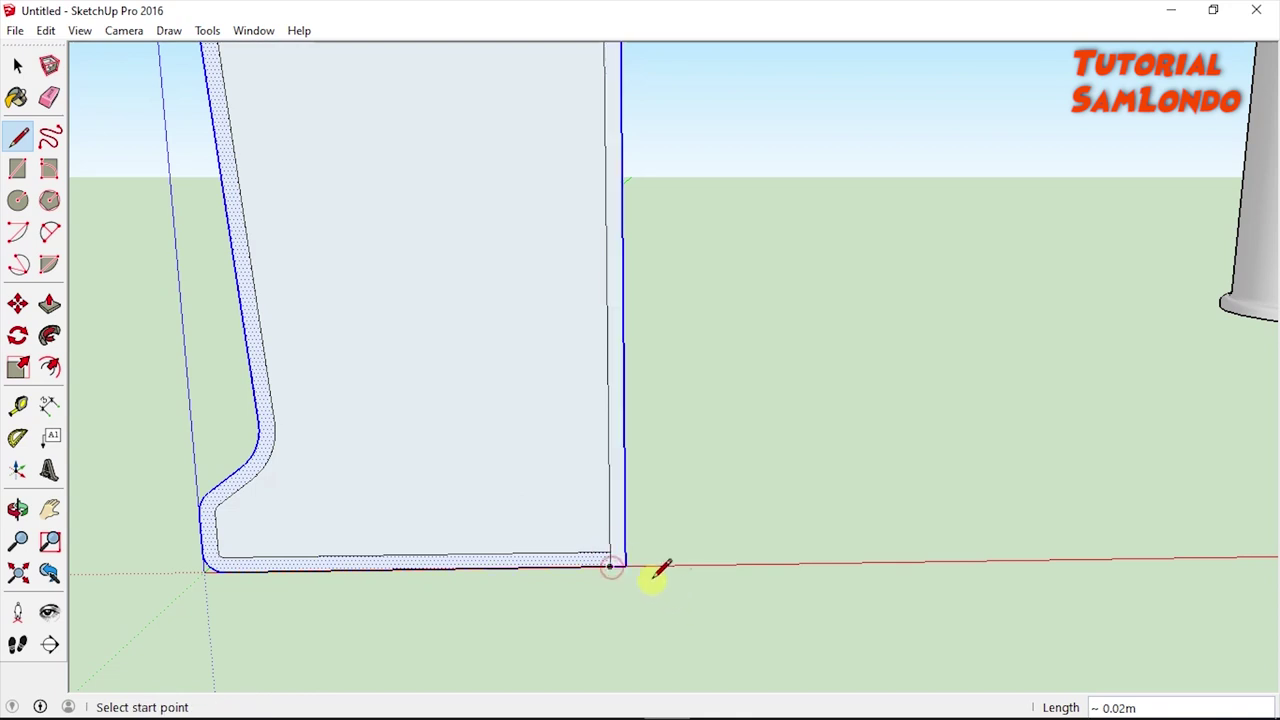
left_click(49, 97)
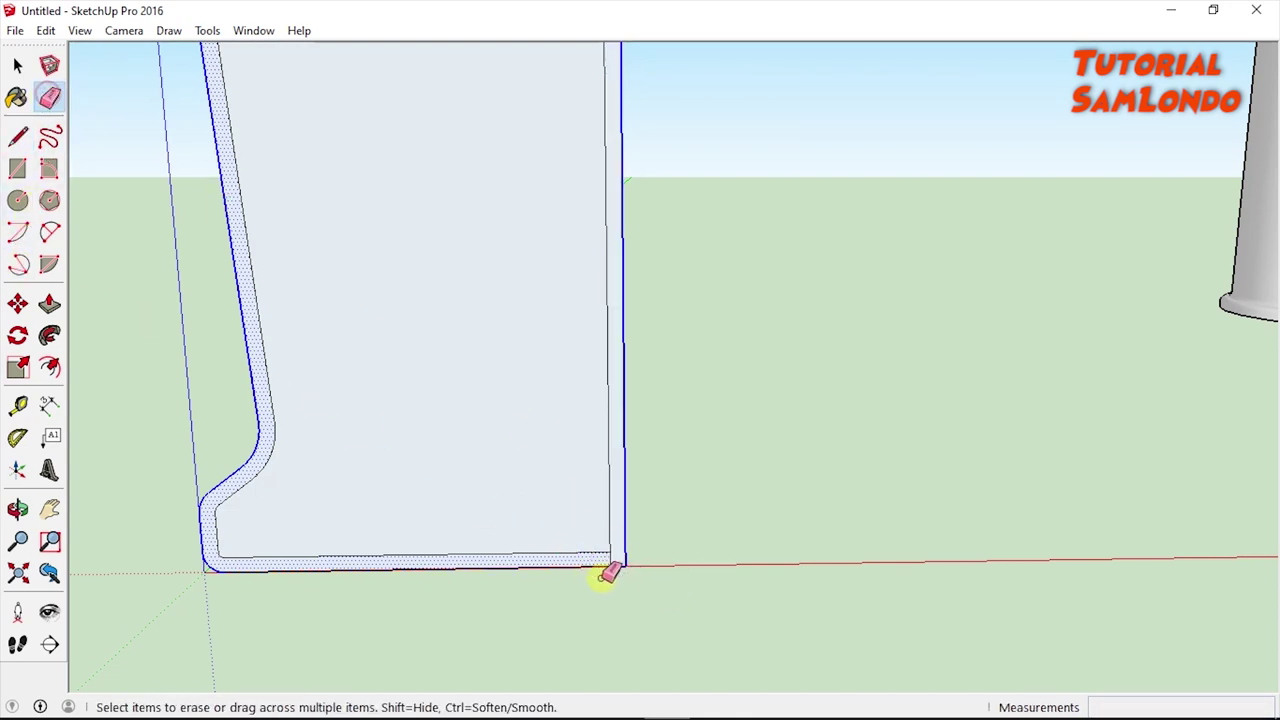
left_click(611, 530)
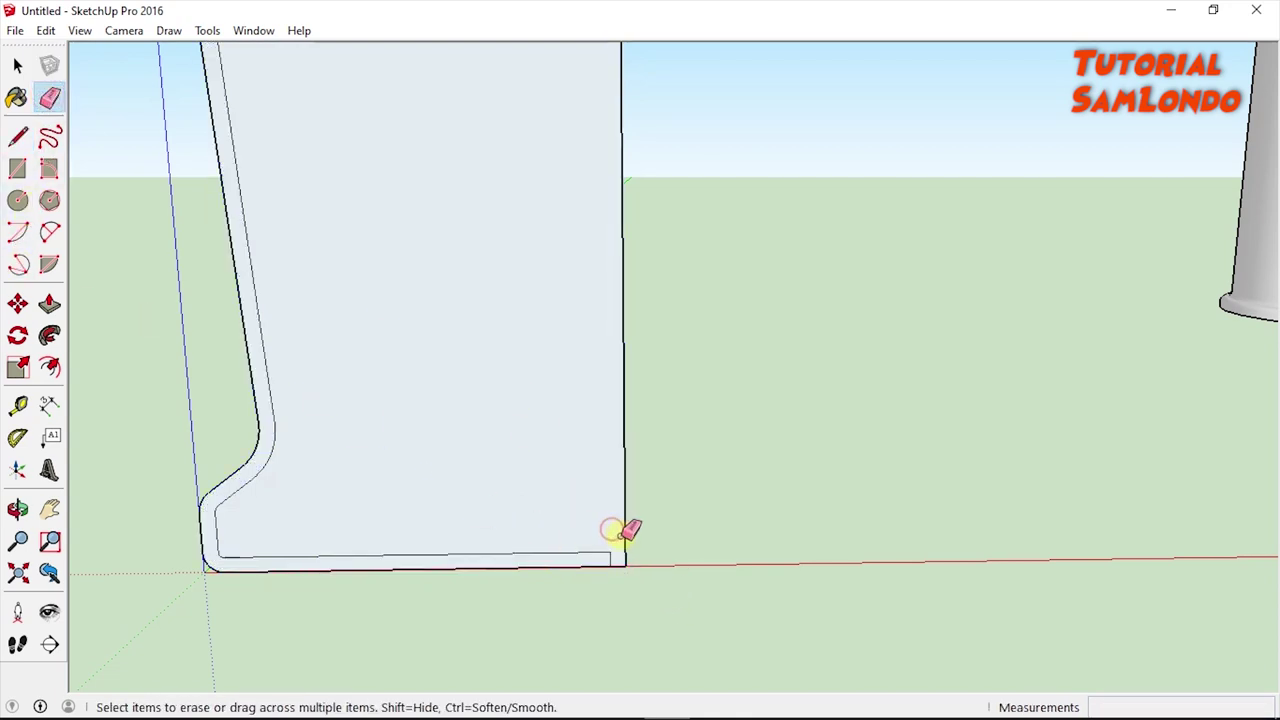
left_click(627, 536)
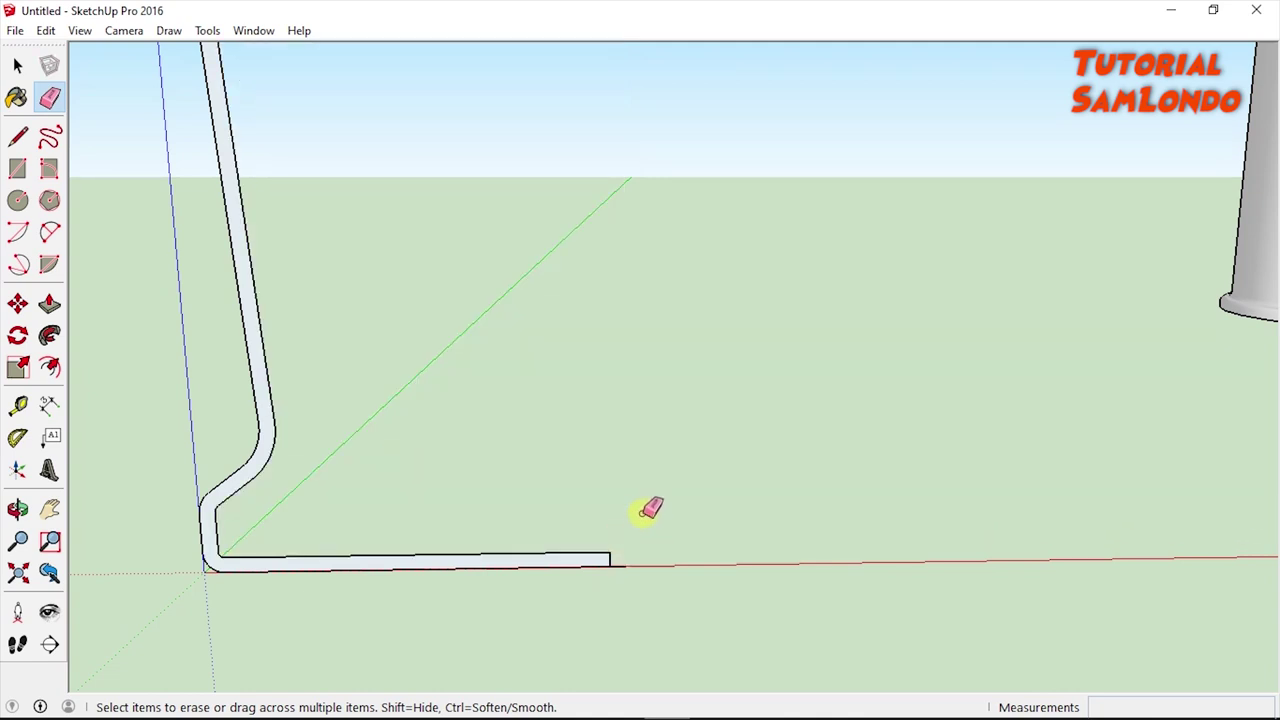
scroll(646, 515, "up", 2)
scroll(648, 540, "up", 2)
mouse_move(642, 560)
middle_mouse_down()
mouse_move(551, 502)
mouse_move(580, 466)
mouse_move(459, 345)
middle_mouse_up()
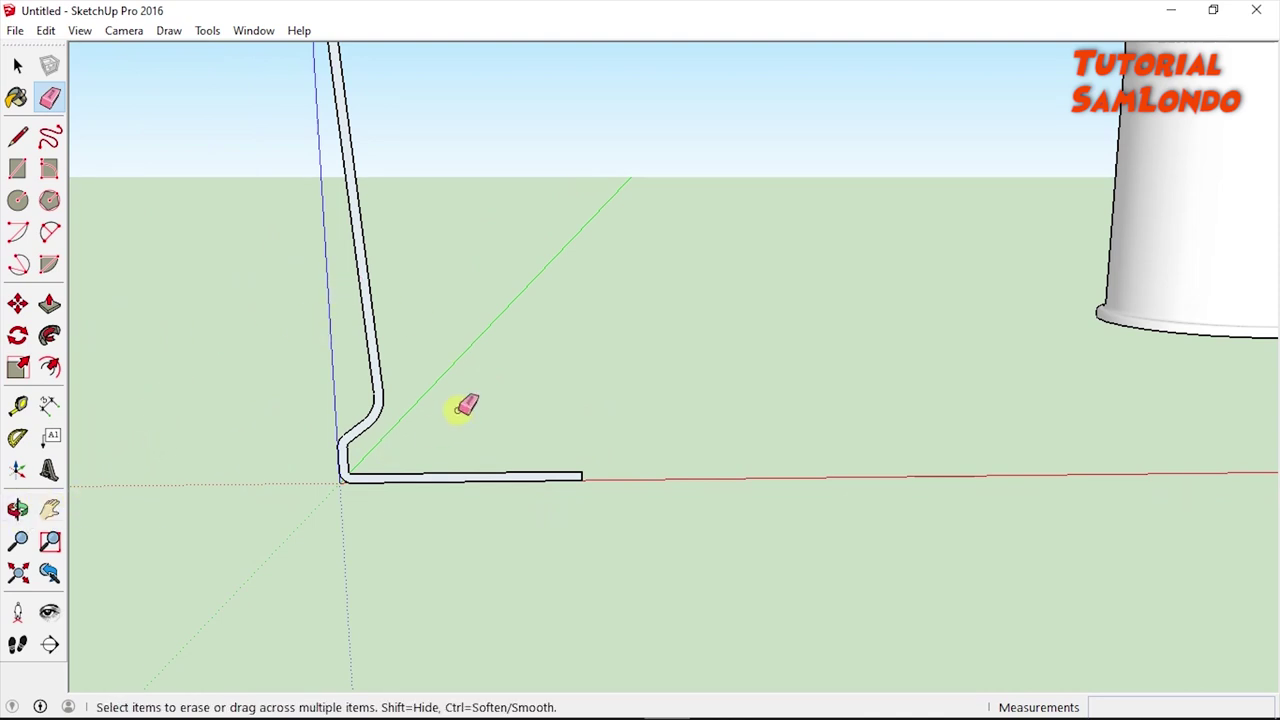
Erase the leftover neck edge and the profile's top horizontal edge
left_click(50, 509)
mouse_move(546, 373)
middle_mouse_down()
mouse_move(551, 486)
mouse_move(586, 434)
mouse_move(603, 537)
mouse_move(541, 358)
middle_mouse_up()
scroll(541, 358, "up", 5)
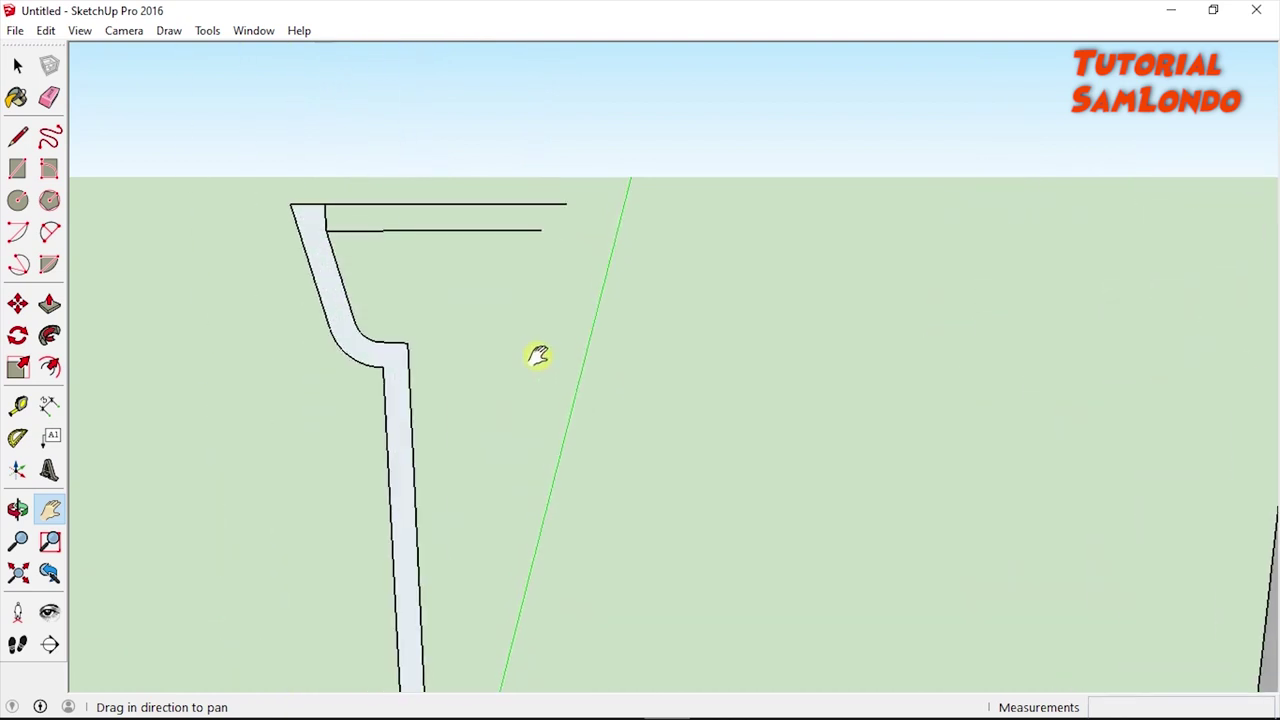
left_click(50, 97)
left_click(420, 230)
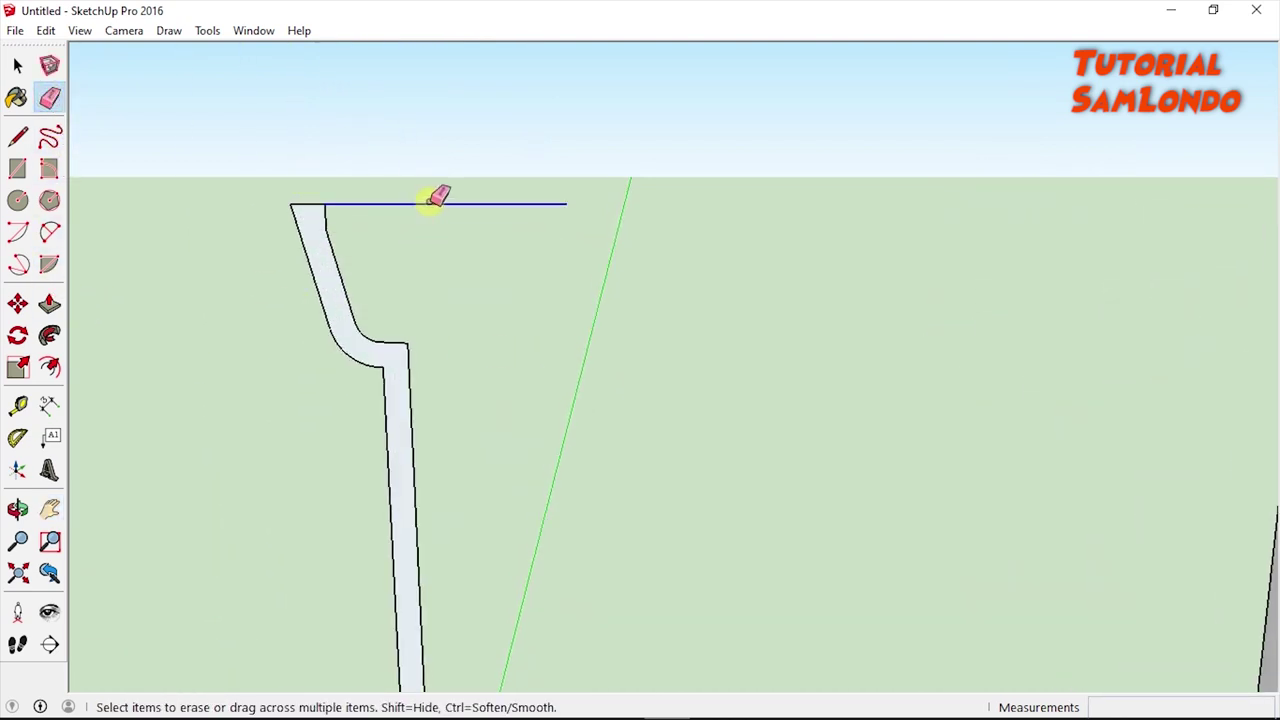
left_click(428, 203)
scroll(605, 328, "down", 3)
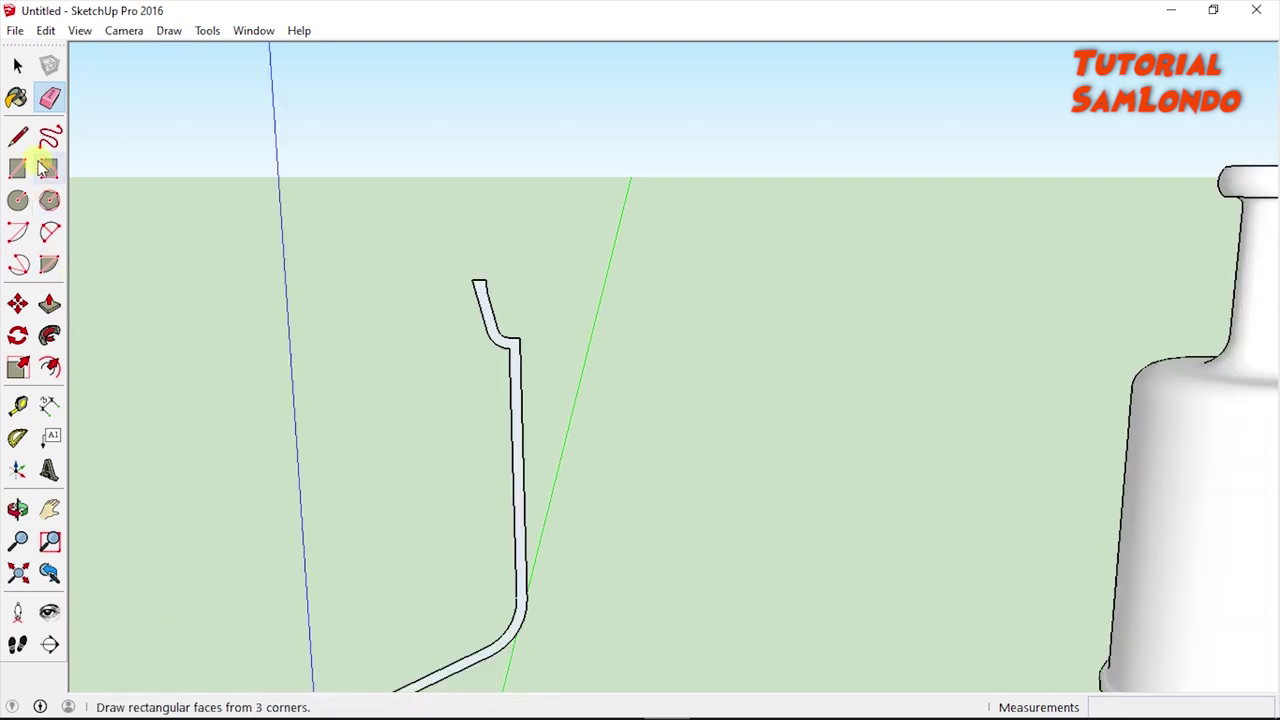
left_click(52, 511)
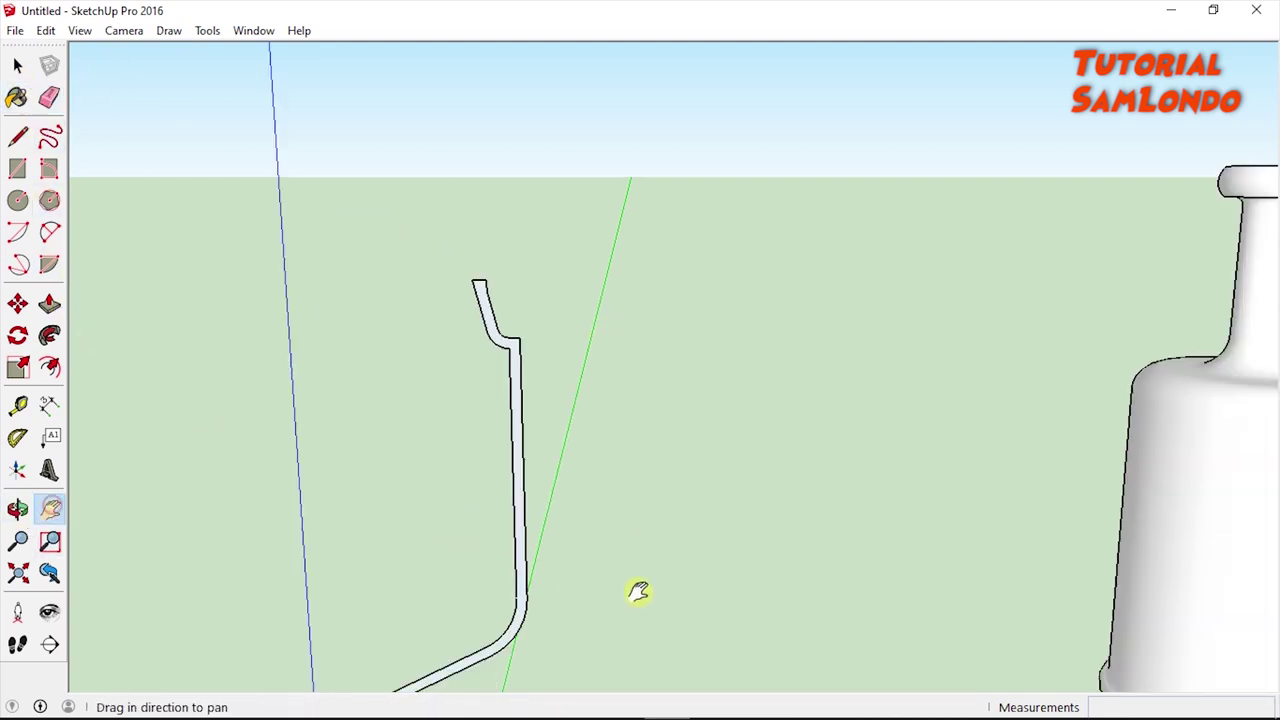
left_click_drag(640, 591, 583, 231)
mouse_move(629, 486)
left_mouse_down()
mouse_move(606, 654)
mouse_move(606, 426)
mouse_move(580, 417)
left_mouse_up()
scroll(580, 417, "down", 1)
scroll(476, 463, "up", 2)
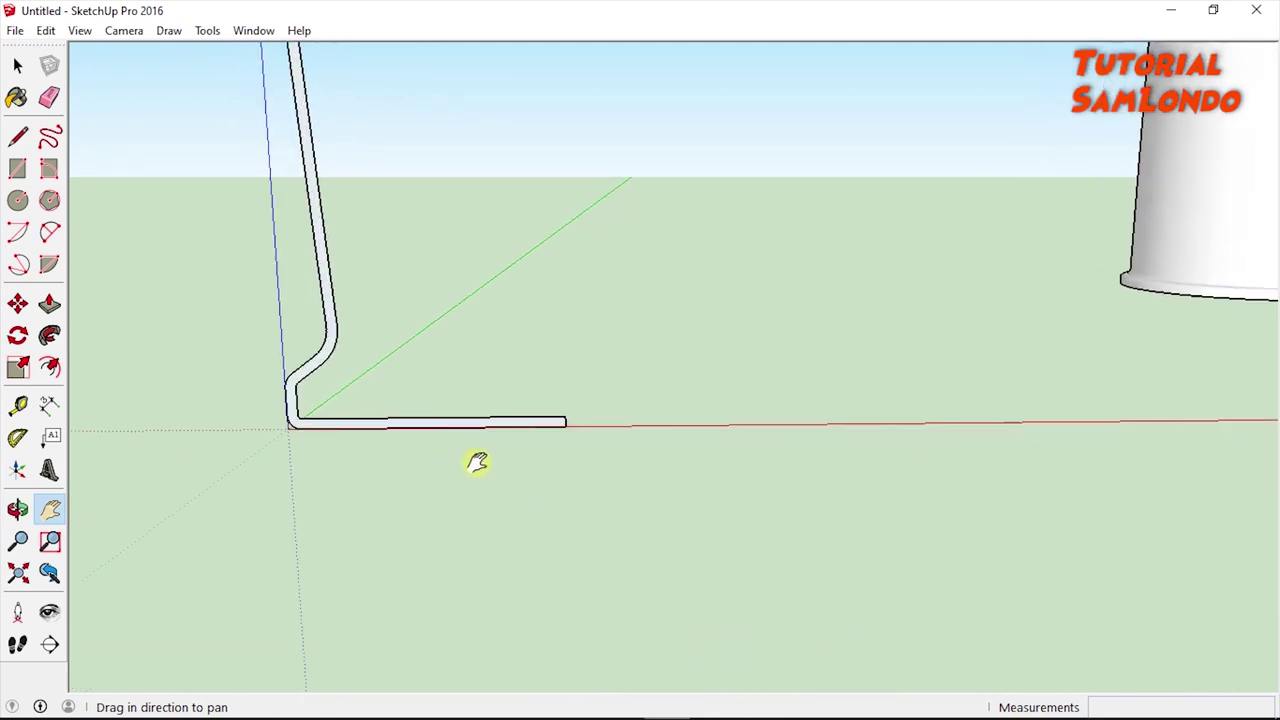
Draw a circle from the base strip's end to the profile's outer corner and delete its face
left_click(19, 203)
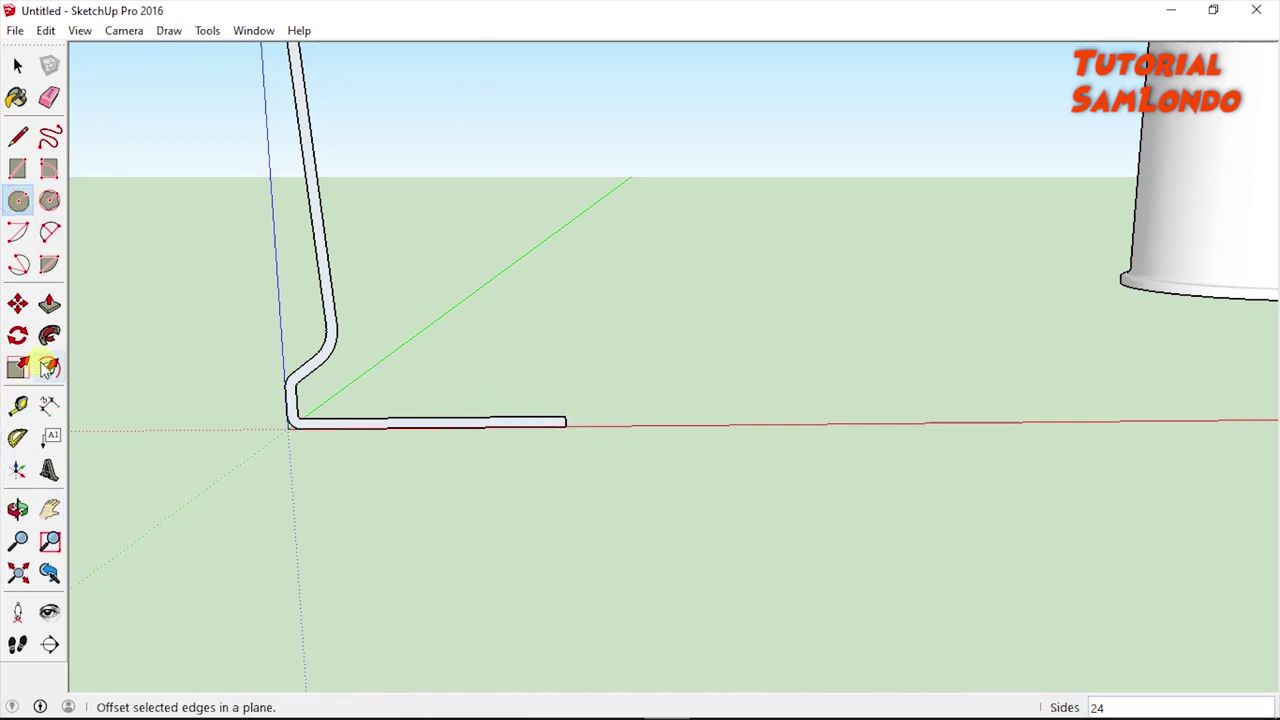
left_click(17, 509)
mouse_move(446, 523)
left_mouse_down()
mouse_move(422, 541)
mouse_move(394, 617)
left_mouse_up()
left_click(49, 509)
left_click_drag(321, 600, 321, 566)
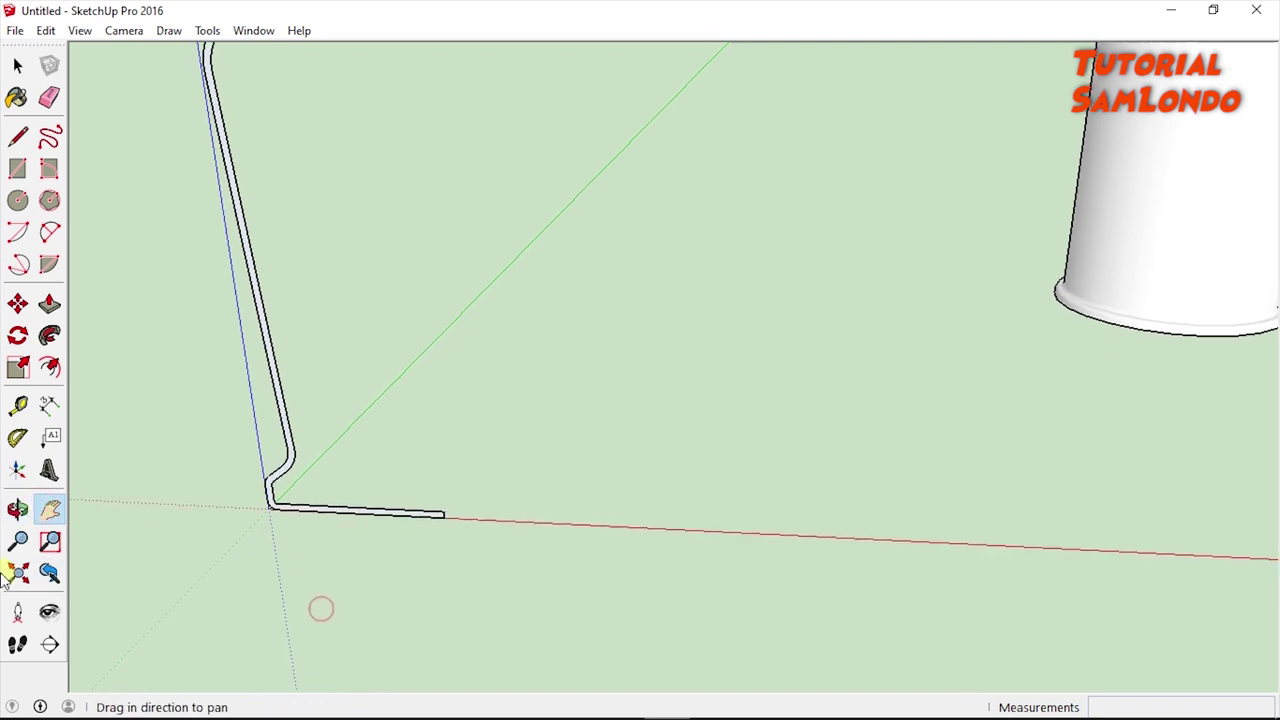
left_click(20, 201)
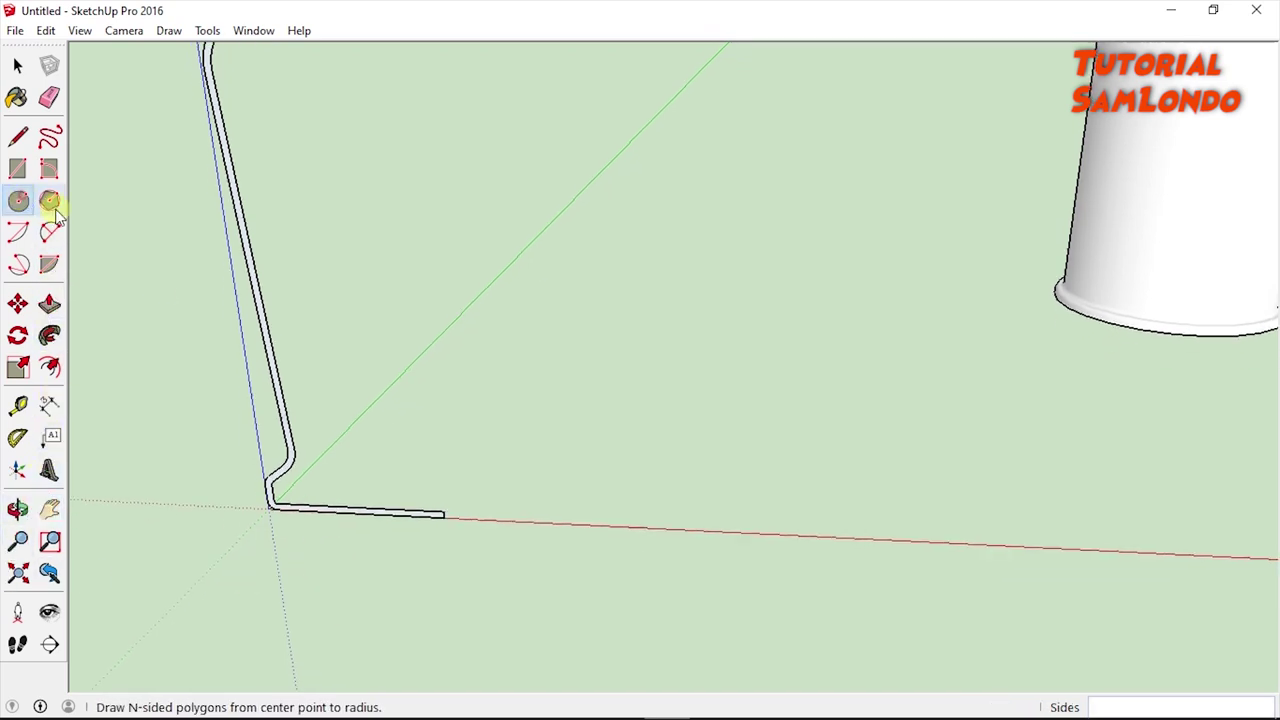
left_click(445, 516)
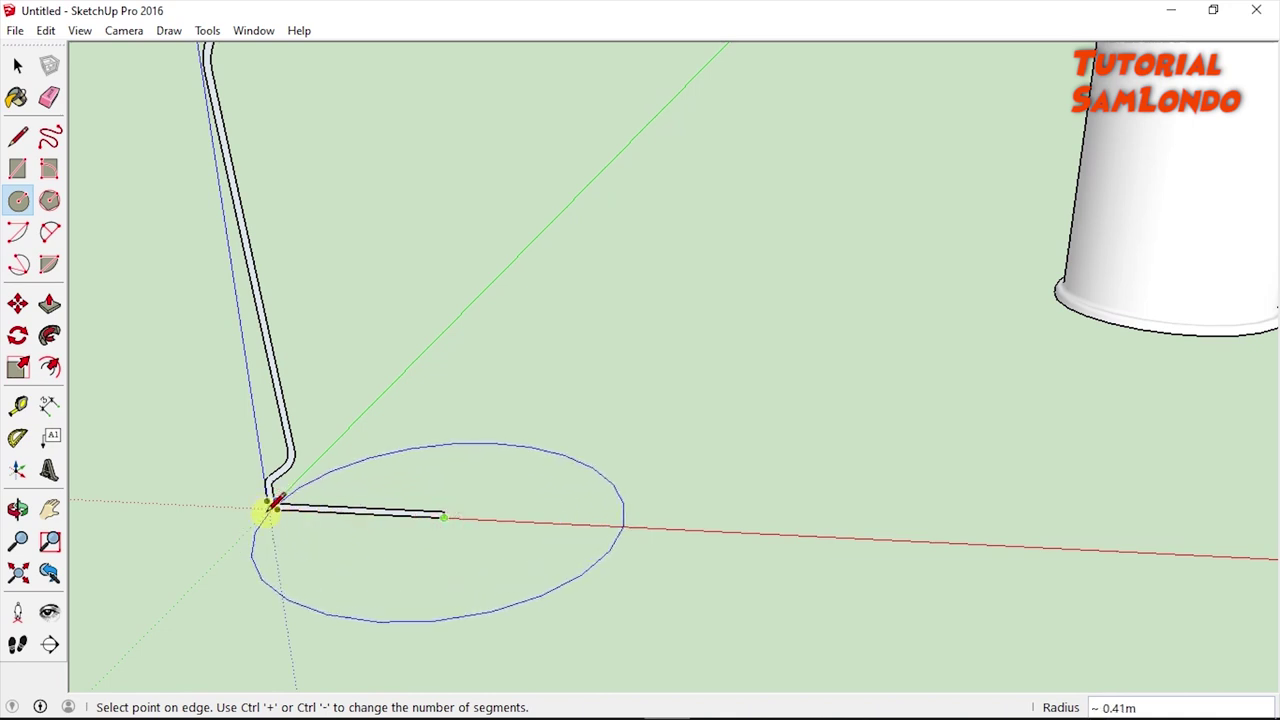
left_click(266, 505)
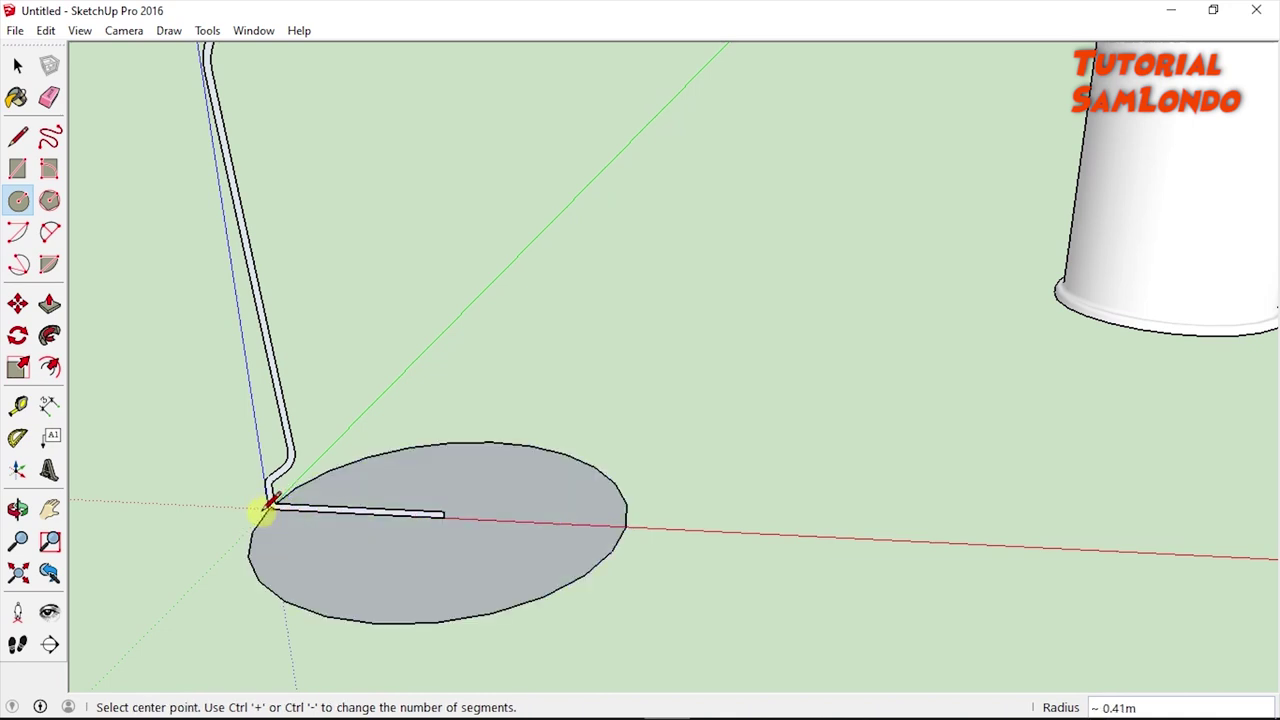
left_click(20, 67)
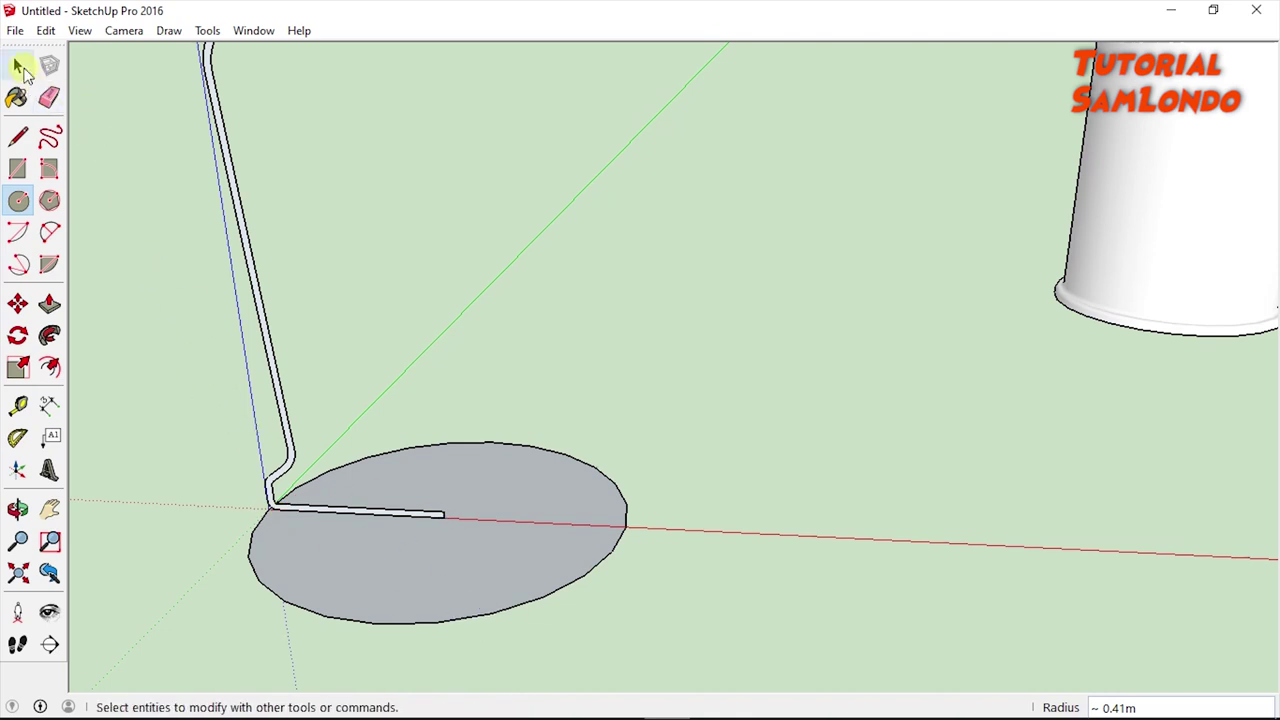
left_click(459, 567)
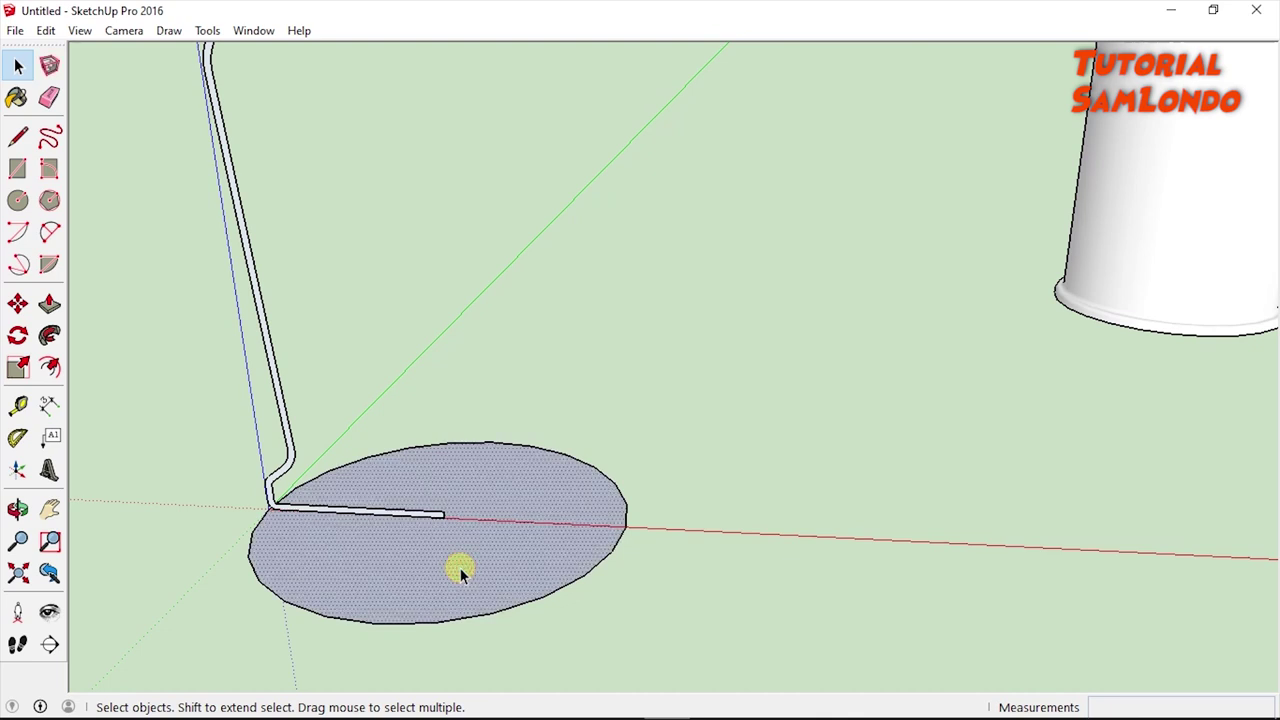
key("Delete")
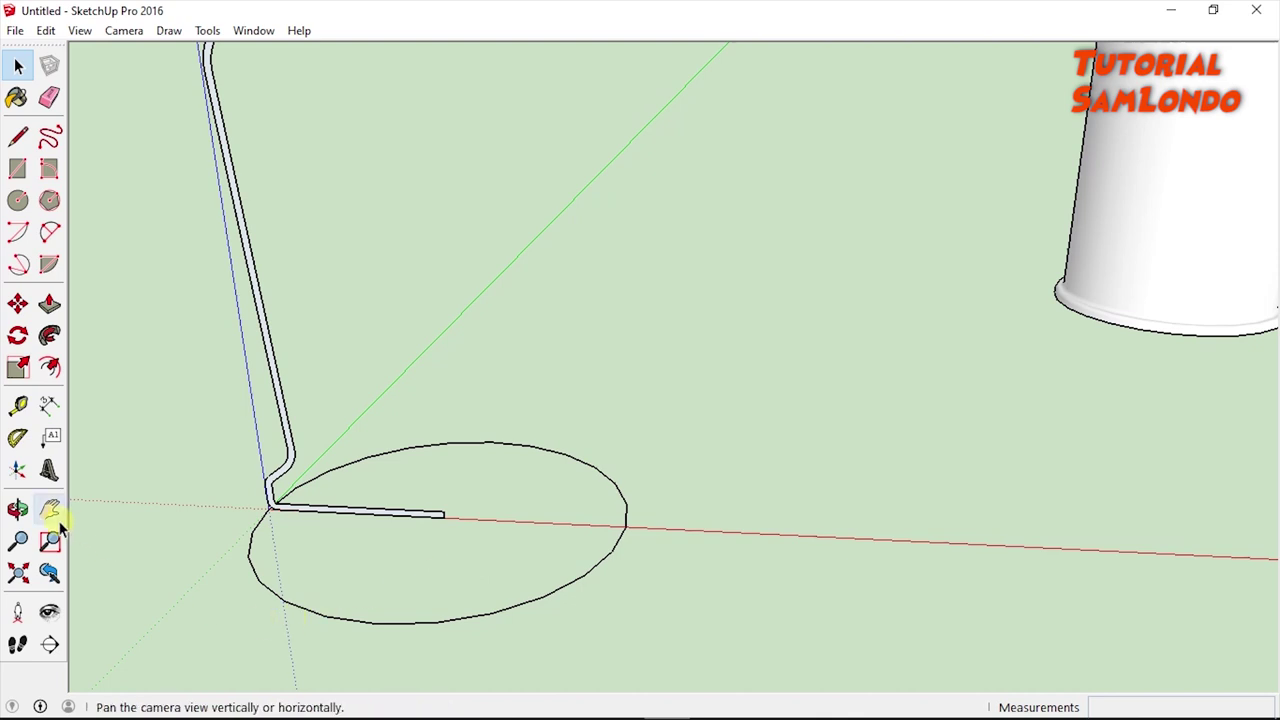
Use Follow Me to sweep the thin profile a full turn around the base circle
left_click(18, 509)
mouse_move(208, 574)
left_mouse_down()
mouse_move(311, 586)
mouse_move(286, 529)
mouse_move(247, 561)
left_mouse_up()
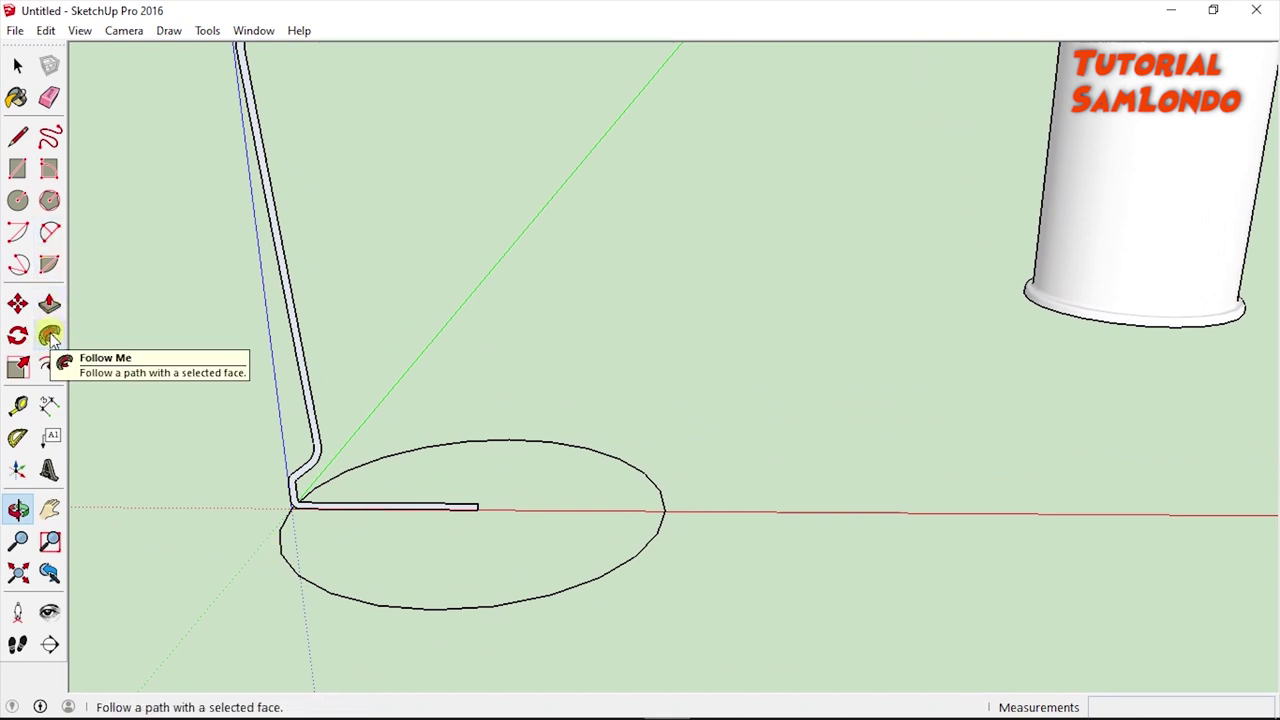
left_click(50, 337)
left_click(310, 458)
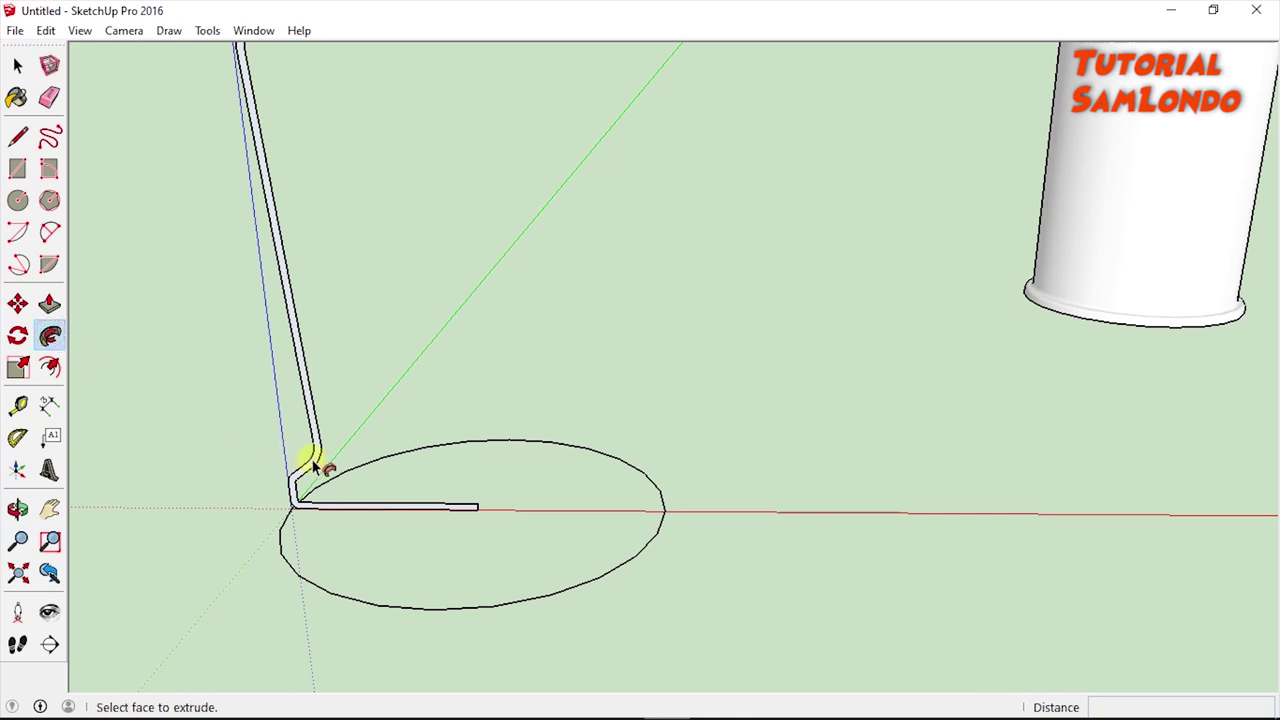
mouse_move(313, 462)
left_mouse_down()
mouse_move(412, 615)
mouse_move(680, 586)
mouse_move(702, 547)
mouse_move(709, 480)
mouse_move(609, 389)
mouse_move(516, 377)
left_mouse_up()
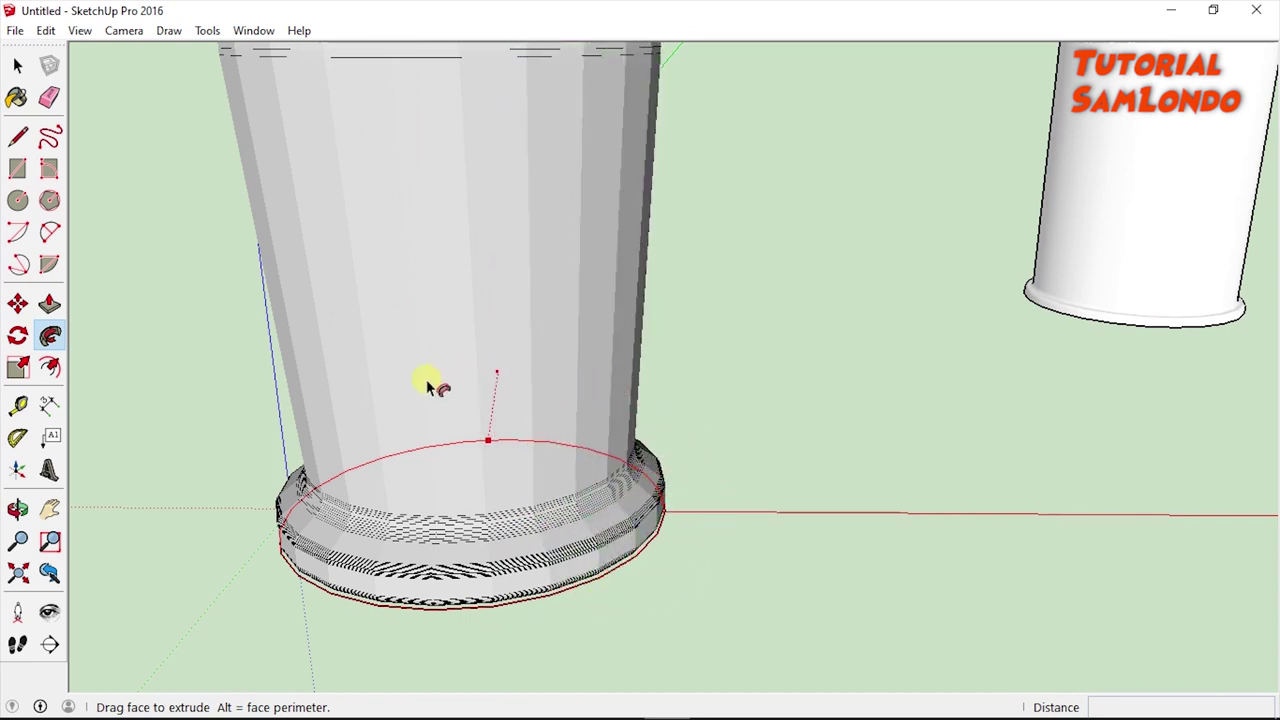
left_click_drag(358, 400, 310, 436)
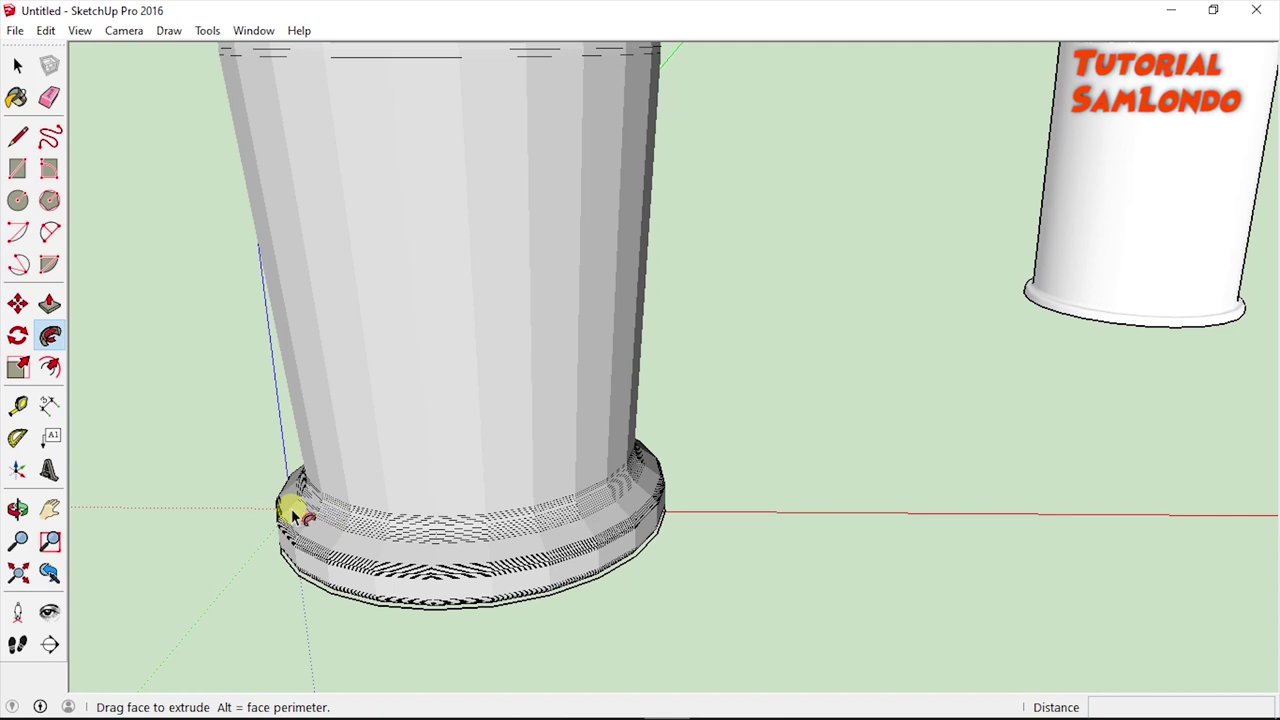
left_click(17, 509)
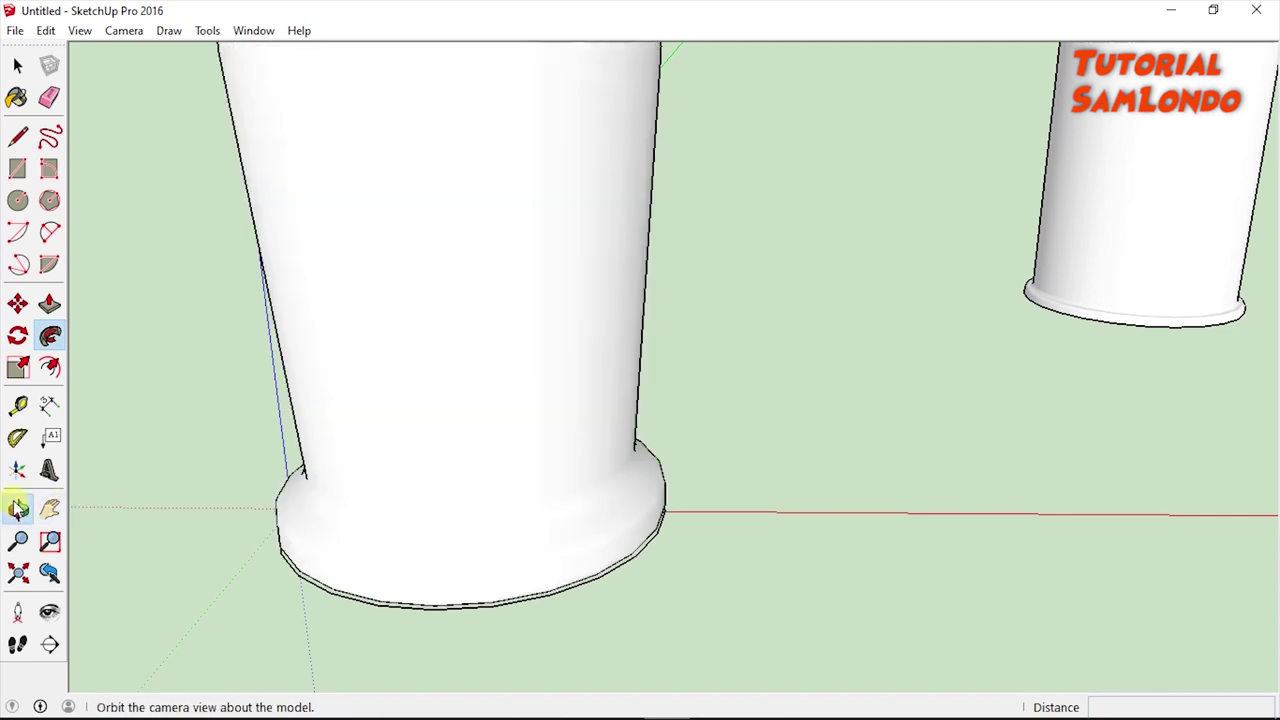
mouse_move(236, 552)
left_mouse_down()
mouse_move(449, 520)
mouse_move(654, 514)
mouse_move(850, 550)
mouse_move(560, 474)
mouse_move(829, 589)
mouse_move(742, 547)
mouse_move(651, 563)
left_mouse_up()
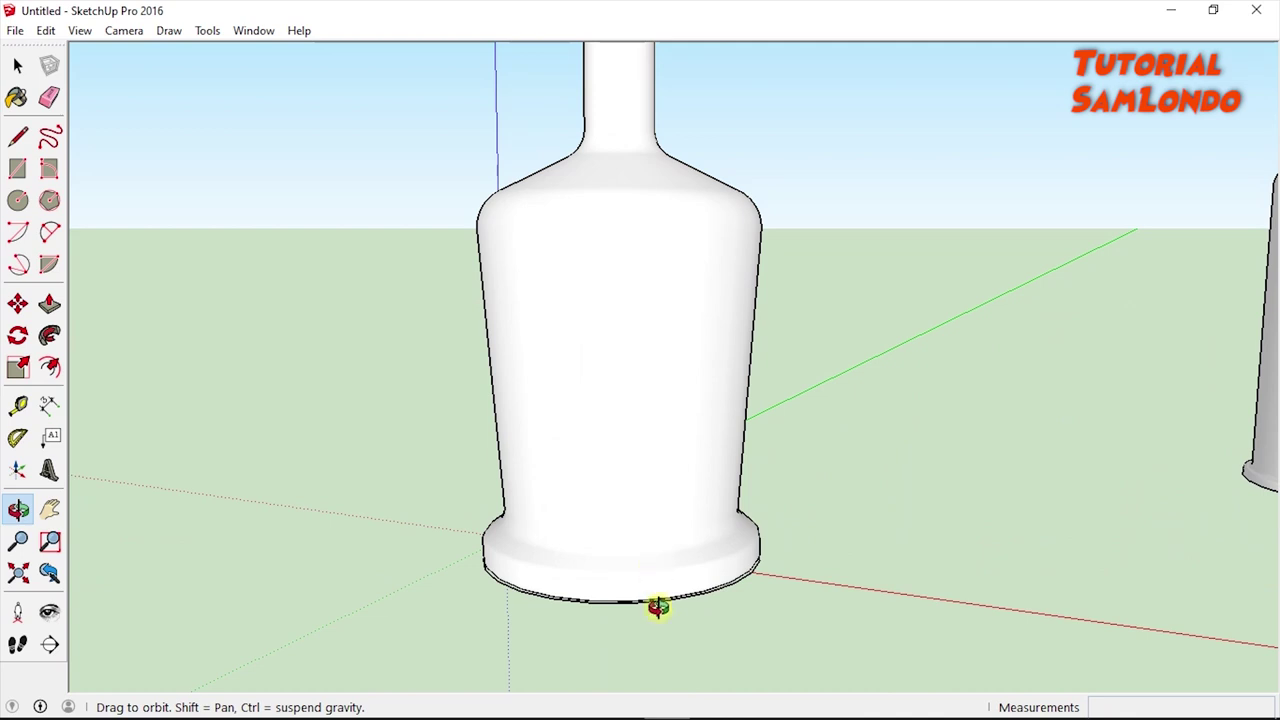
scroll(658, 607, "down", 2)
mouse_move(658, 607)
left_mouse_down()
mouse_move(711, 651)
mouse_move(689, 600)
mouse_move(734, 663)
mouse_move(694, 611)
mouse_move(676, 502)
mouse_move(654, 680)
left_mouse_up()
scroll(651, 630, "up", 3)
scroll(649, 654, "up", 2)
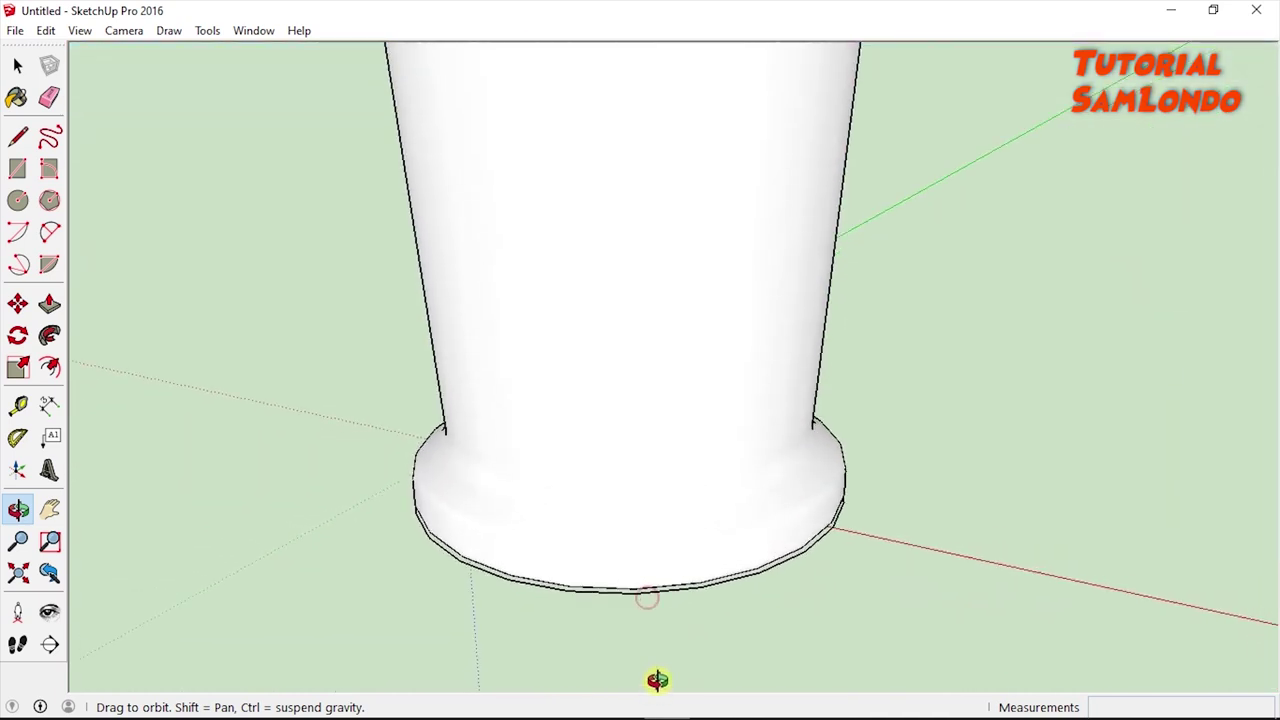
left_click(48, 100)
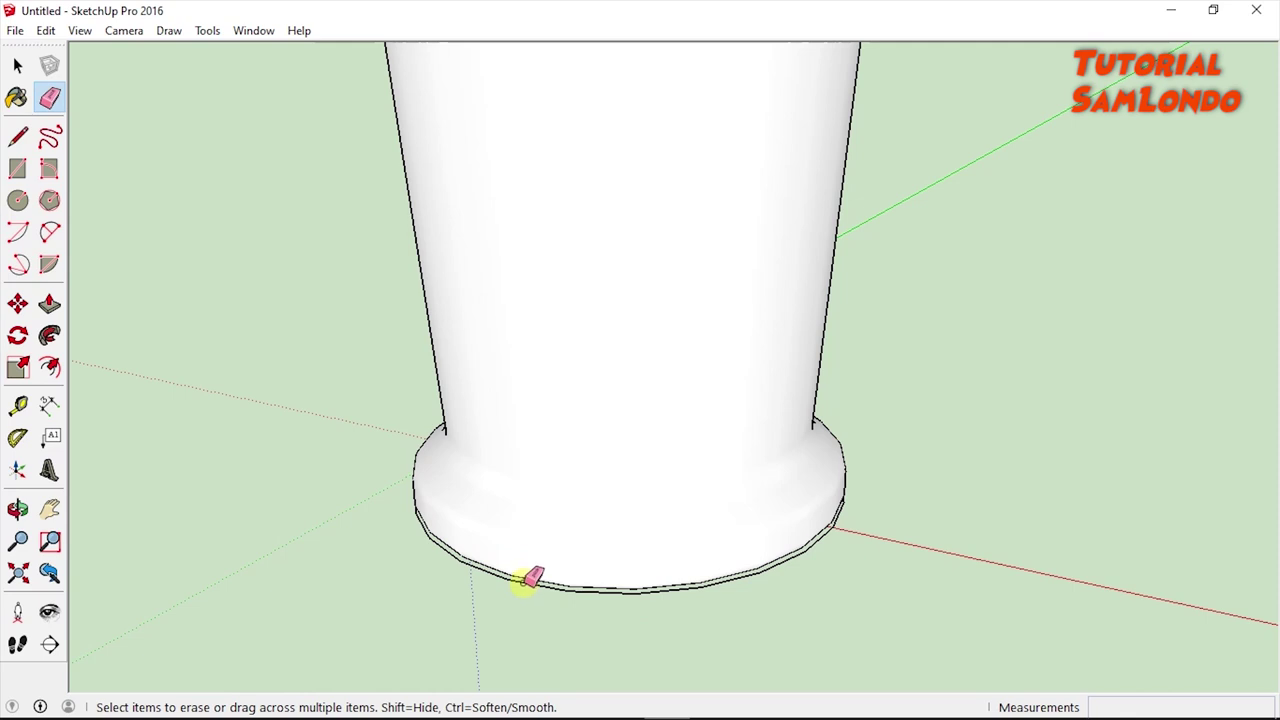
scroll(528, 578, "down", 1)
scroll(525, 579, "down", 2)
scroll(527, 578, "down", 3)
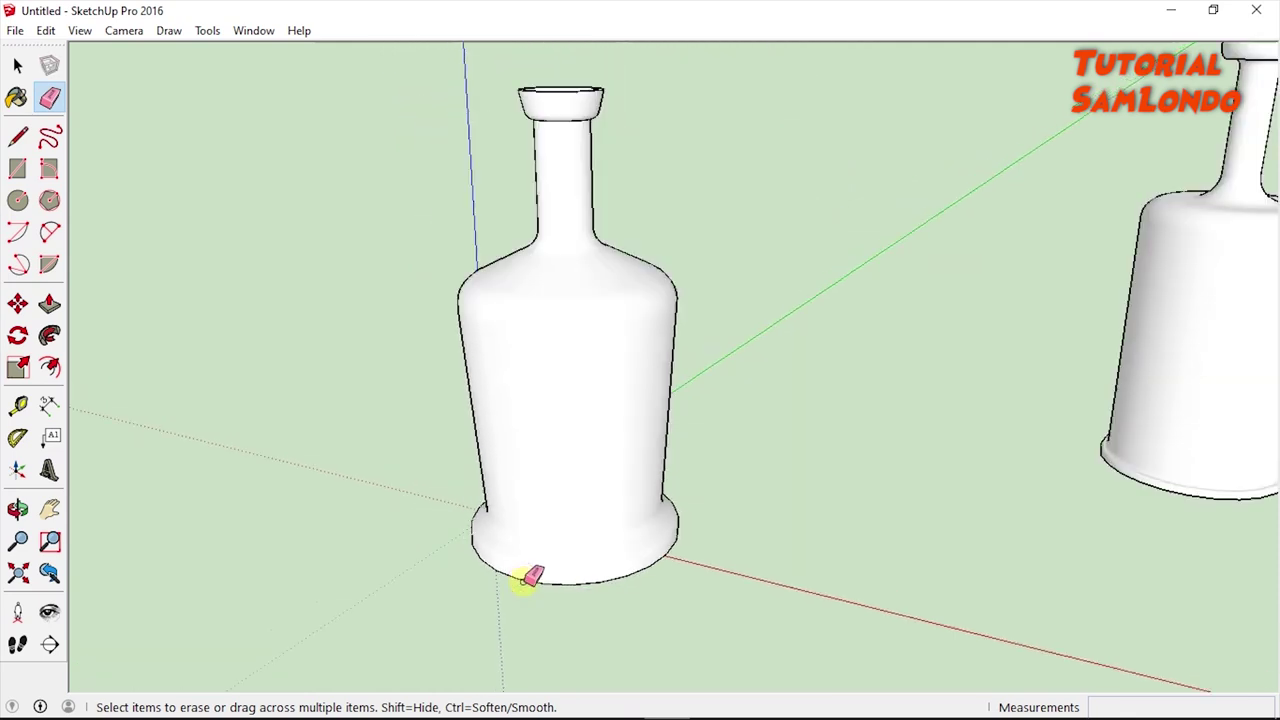
Soften the whole new bottle's edges, setting the Soften Edges angle to 10.1 degrees
left_click(17, 65)
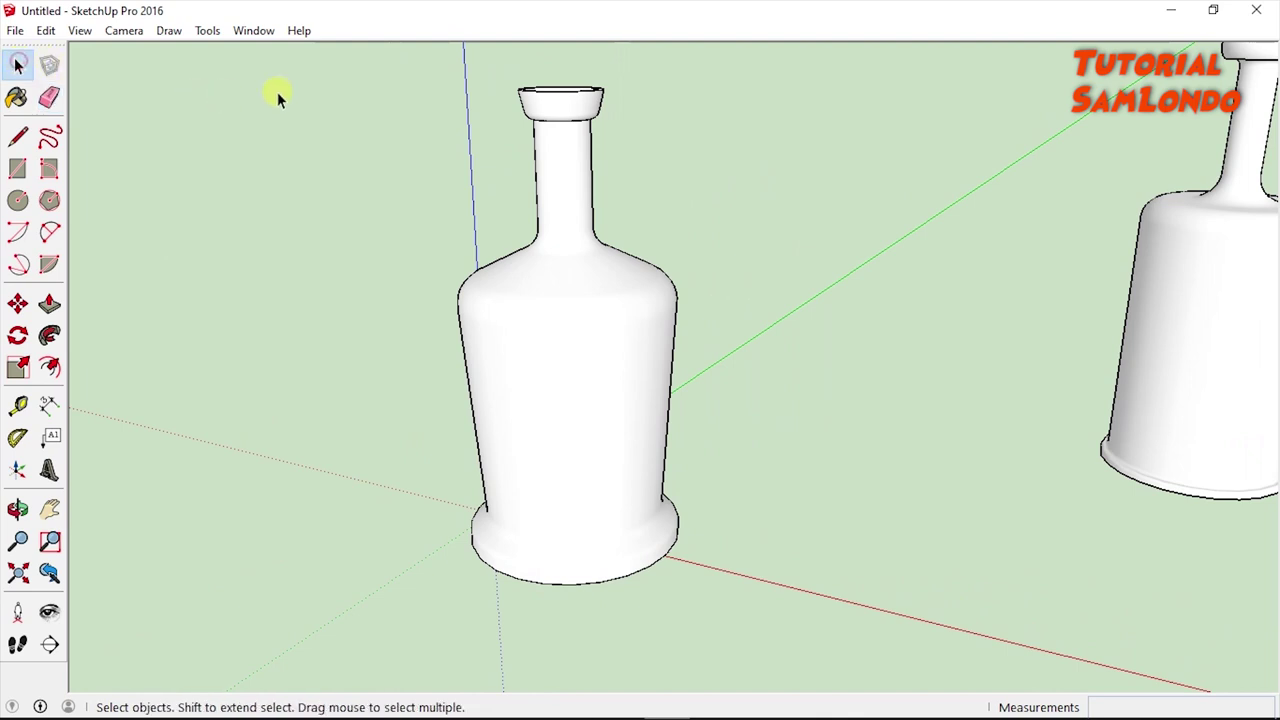
mouse_move(279, 62)
left_mouse_down()
mouse_move(515, 396)
mouse_move(929, 623)
left_mouse_up()
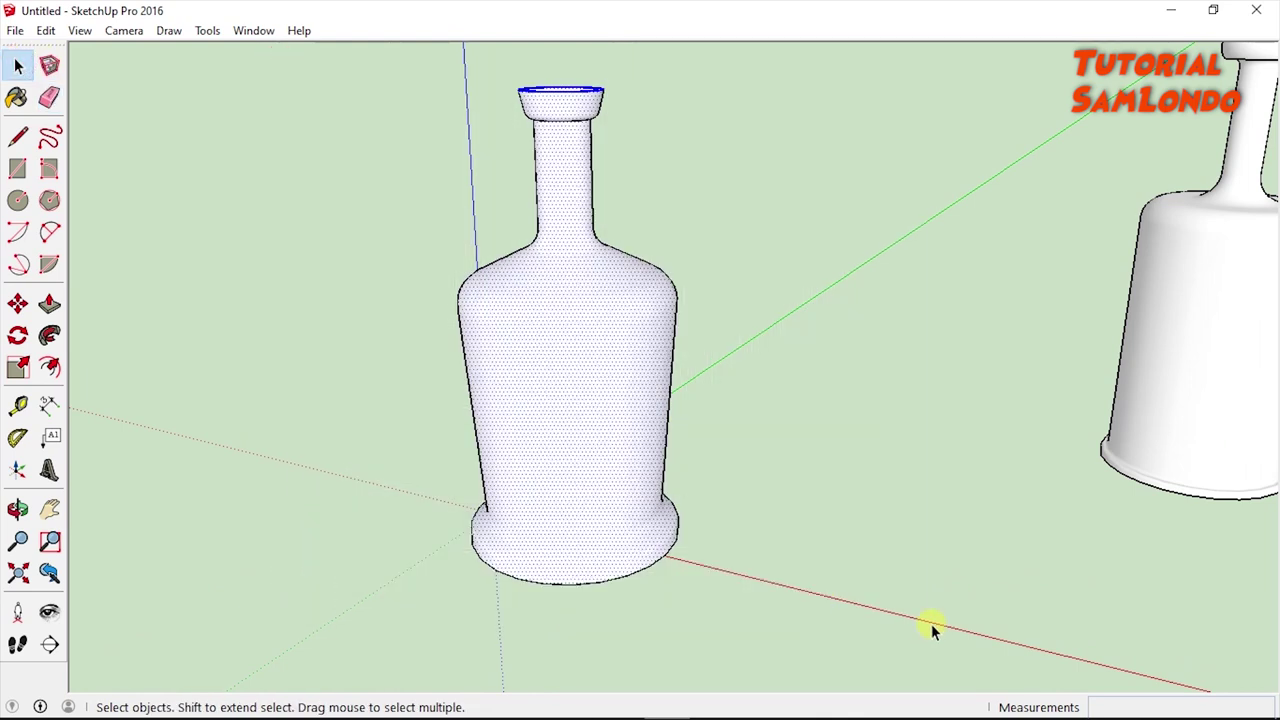
left_click(272, 30)
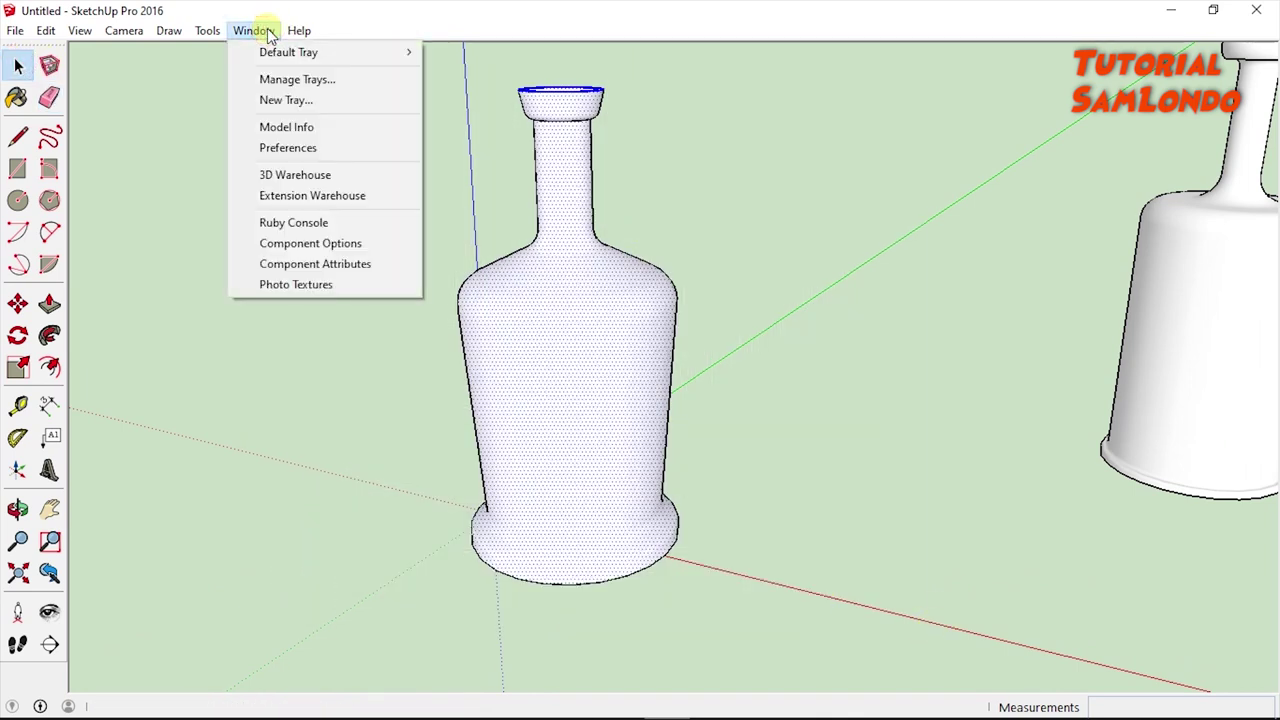
mouse_move(288, 52)
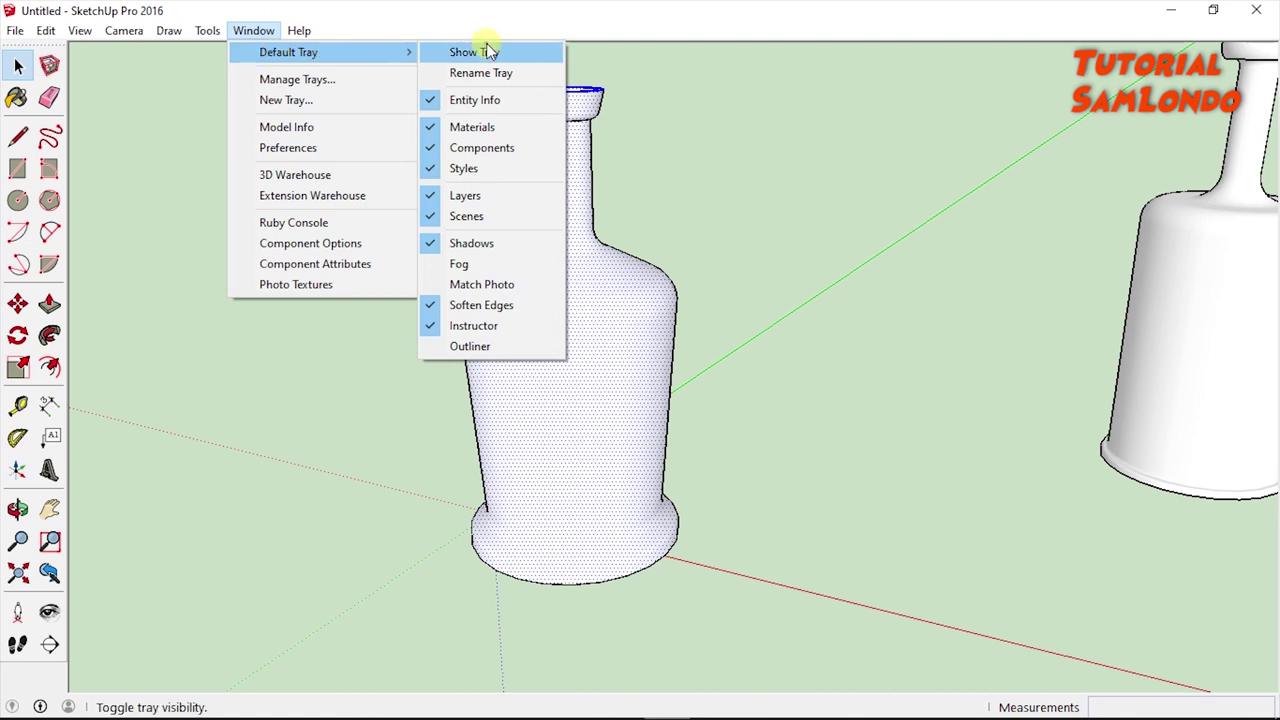
left_click(490, 52)
left_click_drag(1080, 414, 1065, 414)
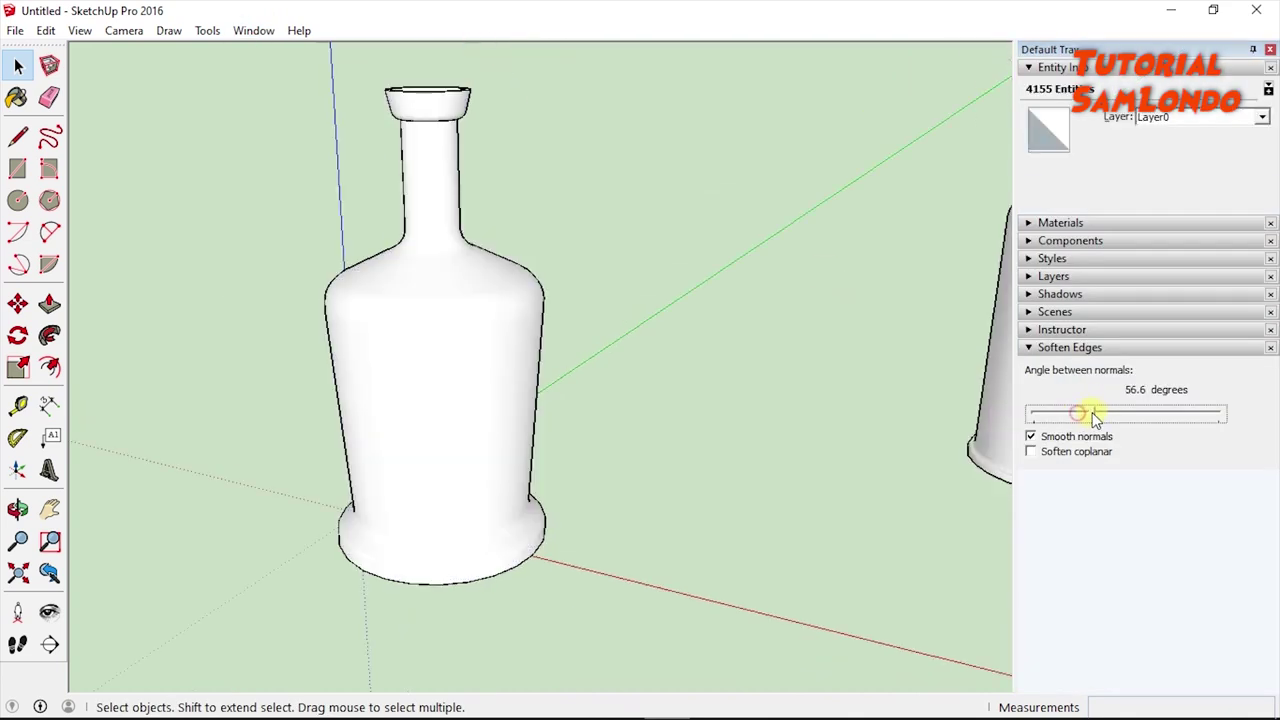
mouse_move(196, 54)
left_mouse_down()
mouse_move(566, 434)
mouse_move(776, 622)
left_mouse_up()
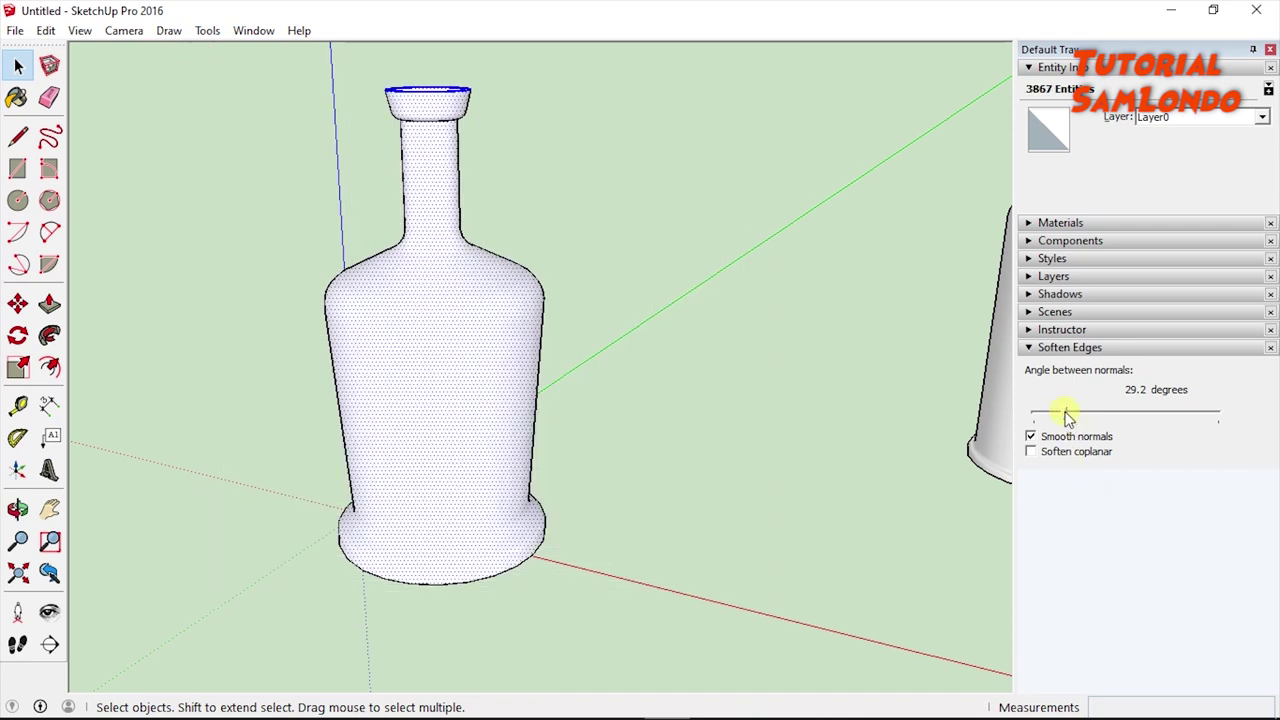
mouse_move(1068, 416)
left_mouse_down()
mouse_move(1043, 417)
mouse_move(1086, 418)
left_mouse_up()
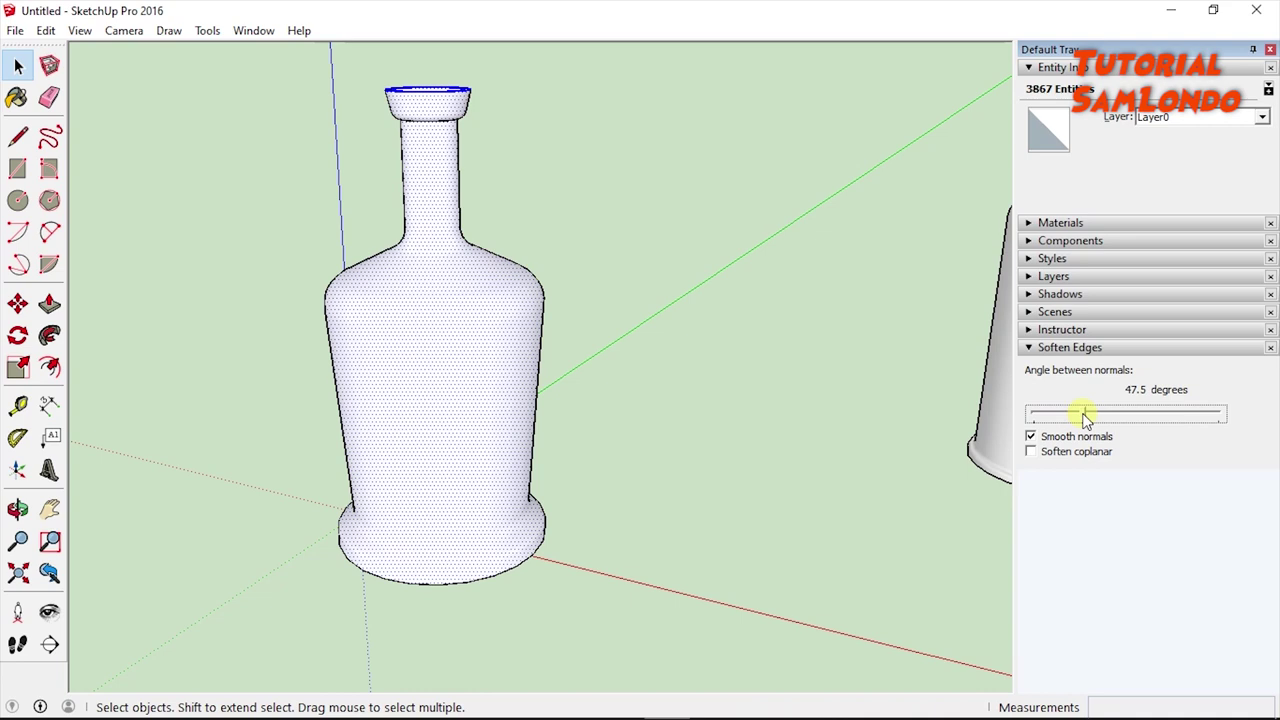
left_click(826, 403)
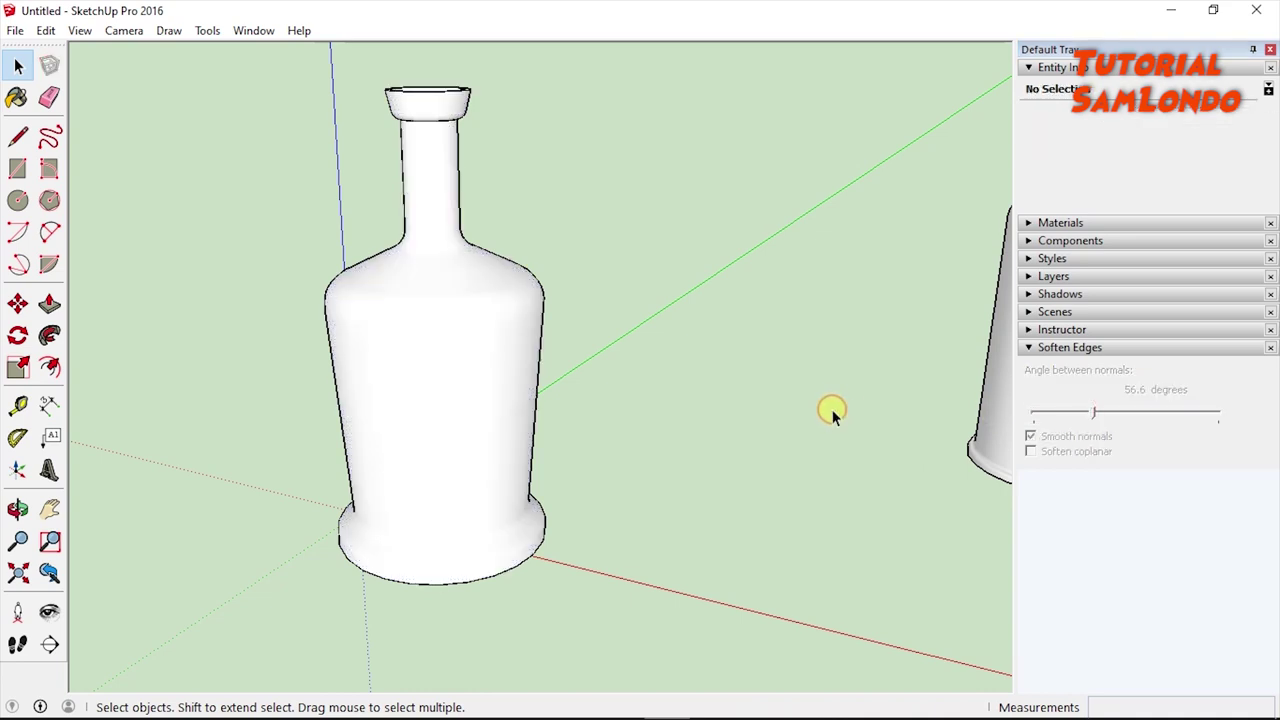
left_click(1270, 49)
Select the new hollow bottle with a selection box
scroll(790, 335, "down", 4)
key("m")
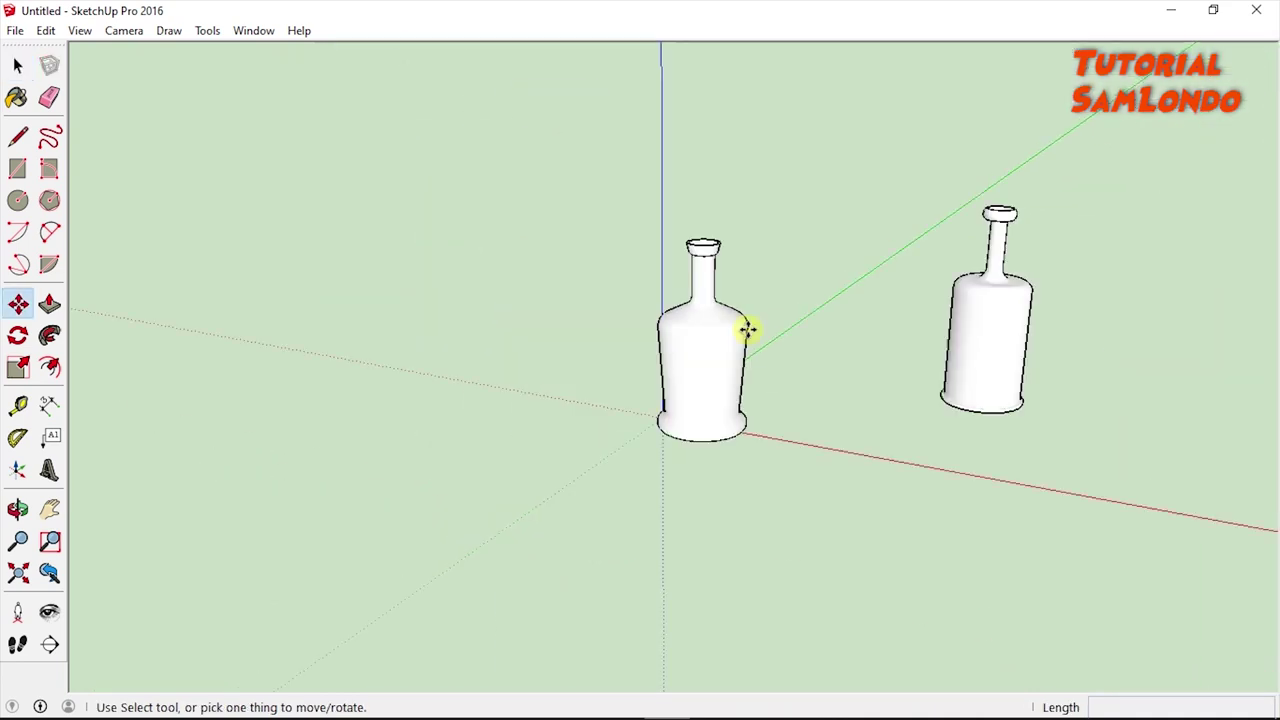
left_click(17, 65)
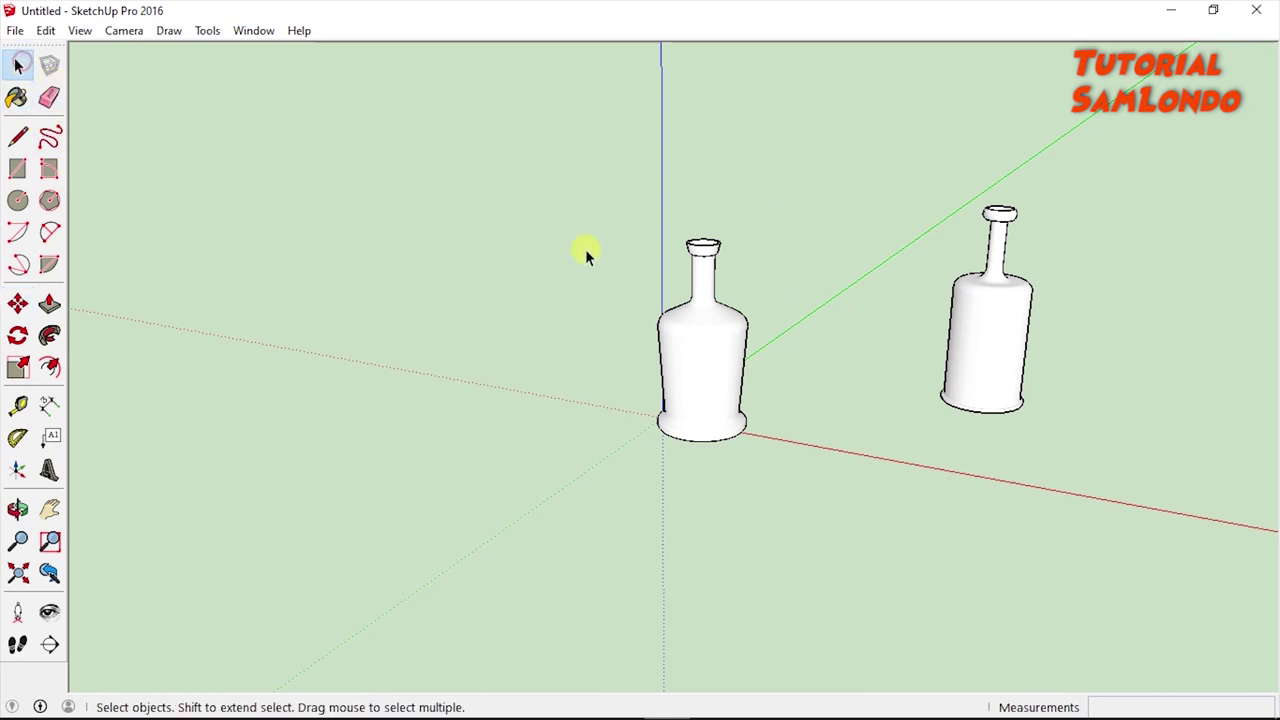
mouse_move(575, 205)
left_mouse_down()
mouse_move(713, 428)
mouse_move(838, 500)
left_mouse_up()
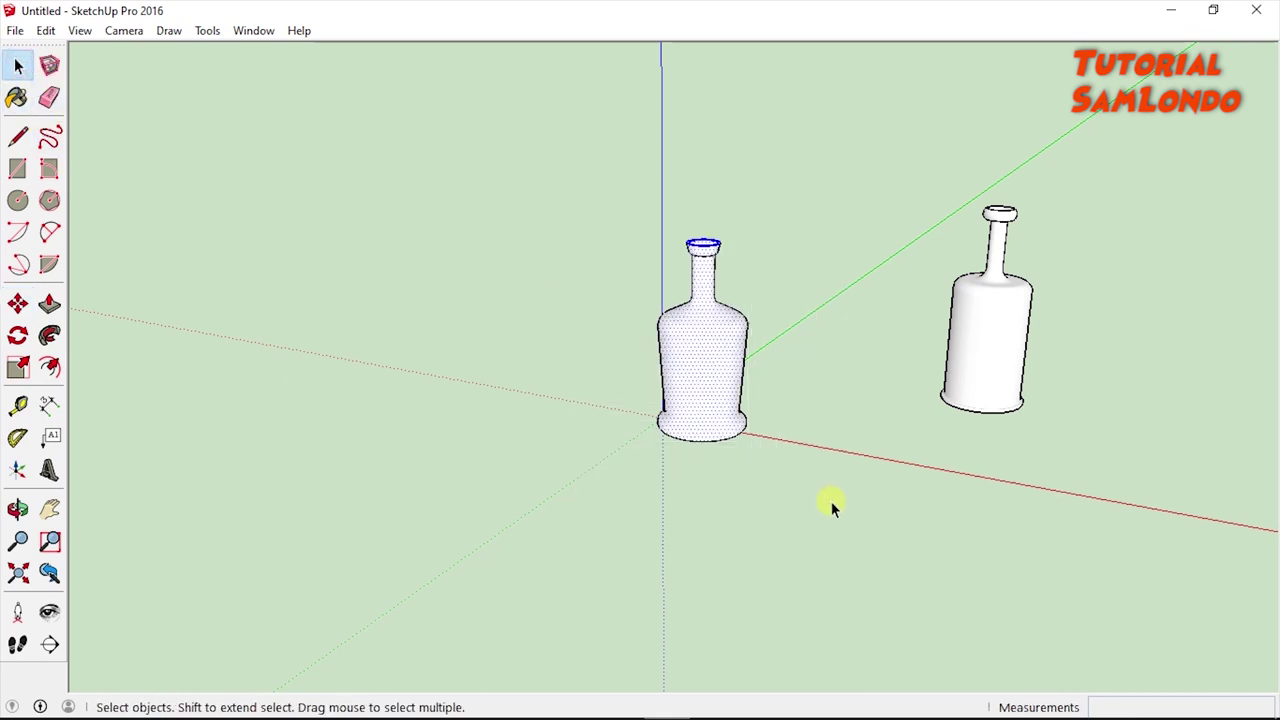
Move the bottle in two moves along the green axis until it sits beside the first bottle
left_click(18, 303)
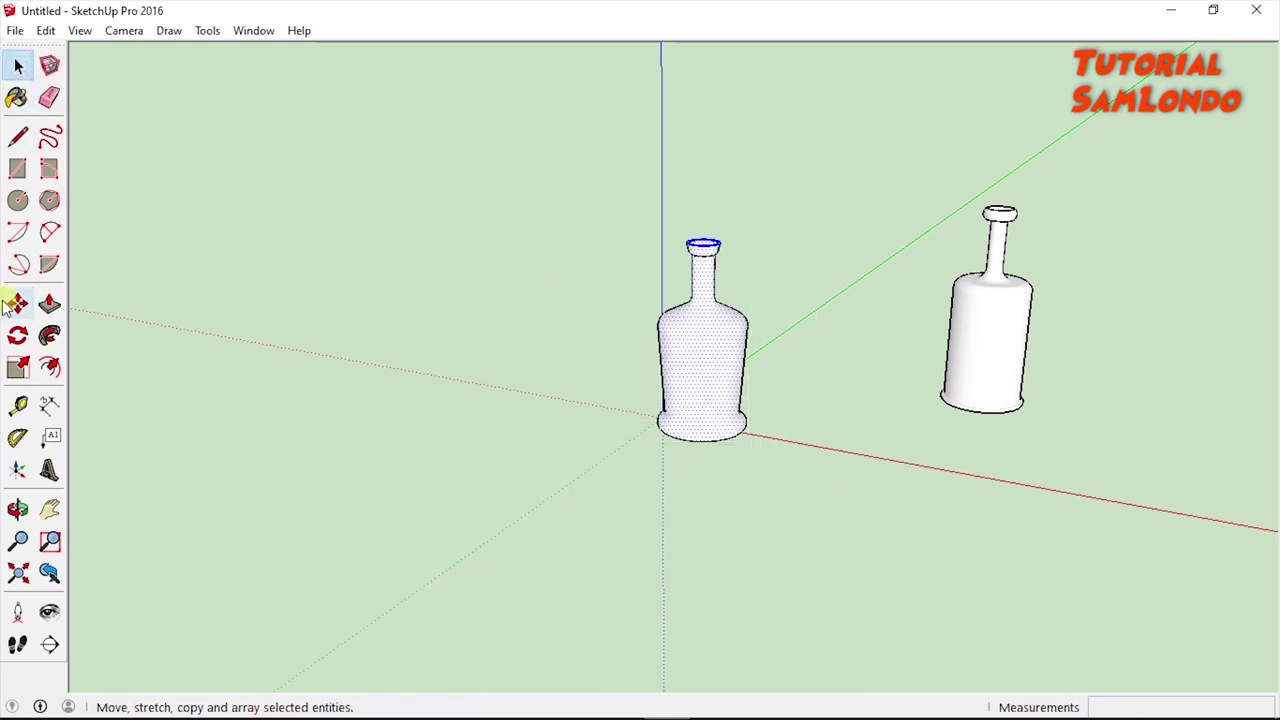
left_click(18, 303)
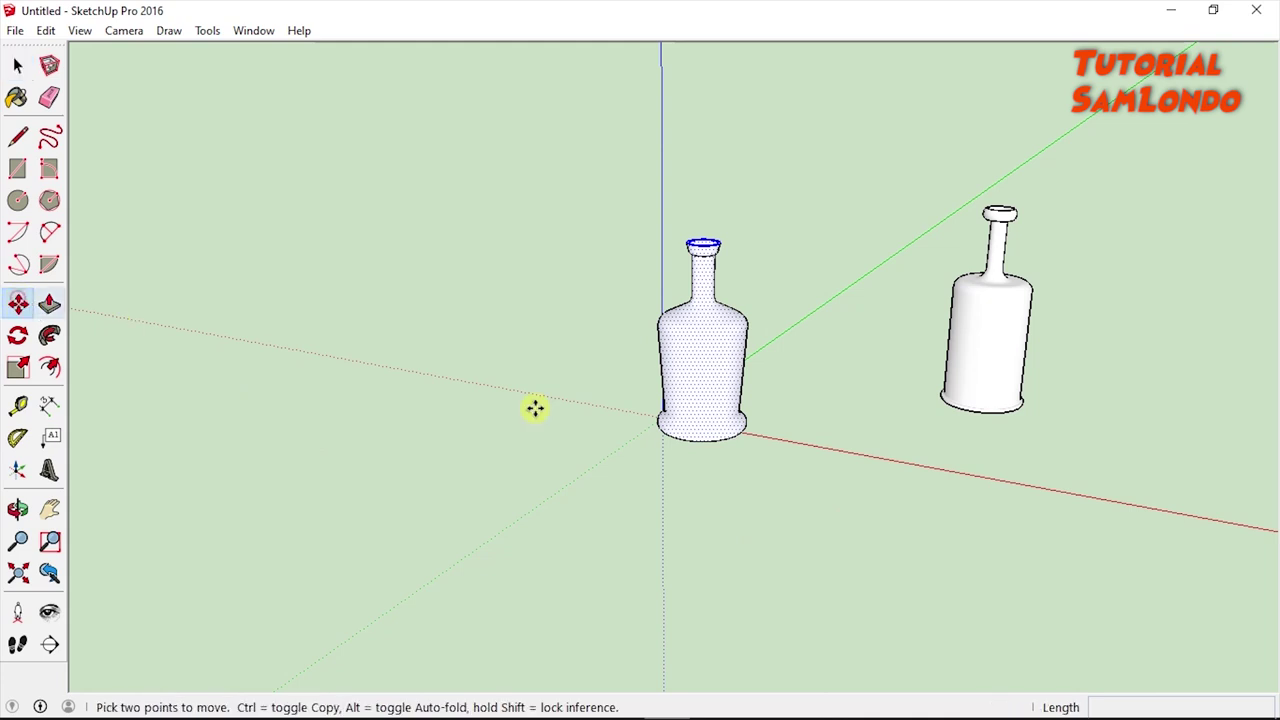
left_click(708, 388)
left_click(820, 351)
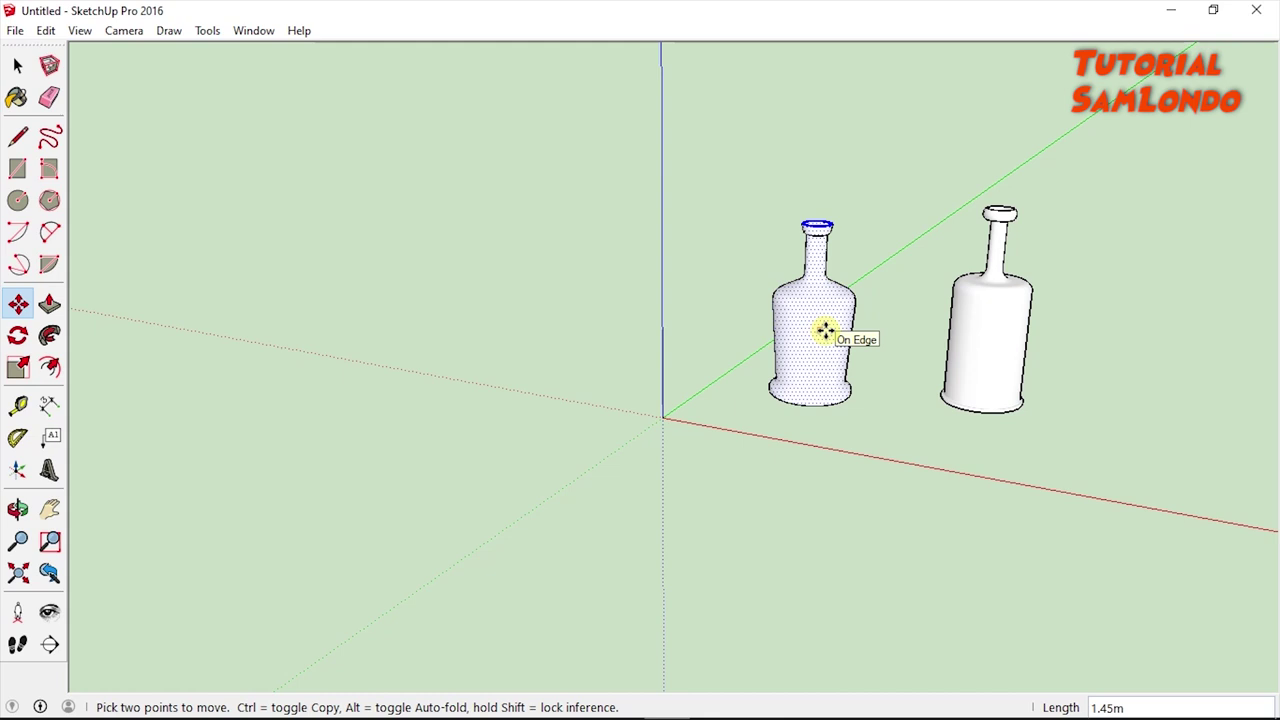
left_click(824, 331)
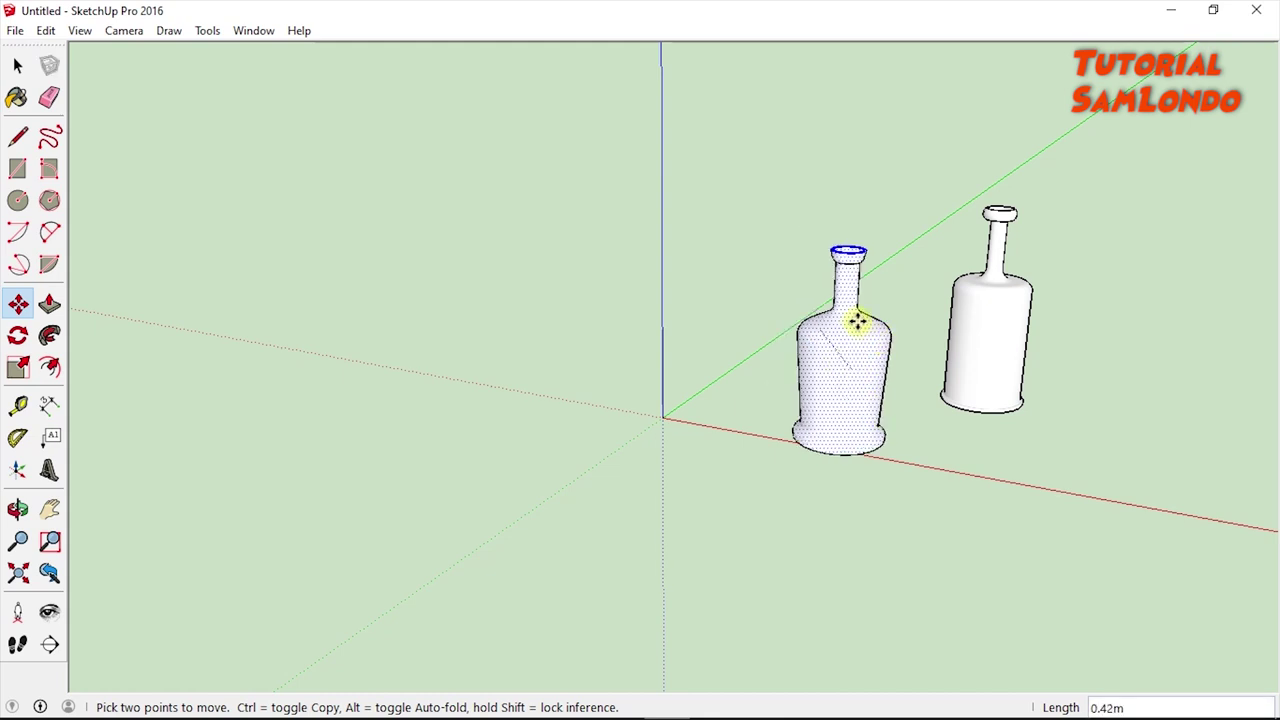
left_click(806, 274)
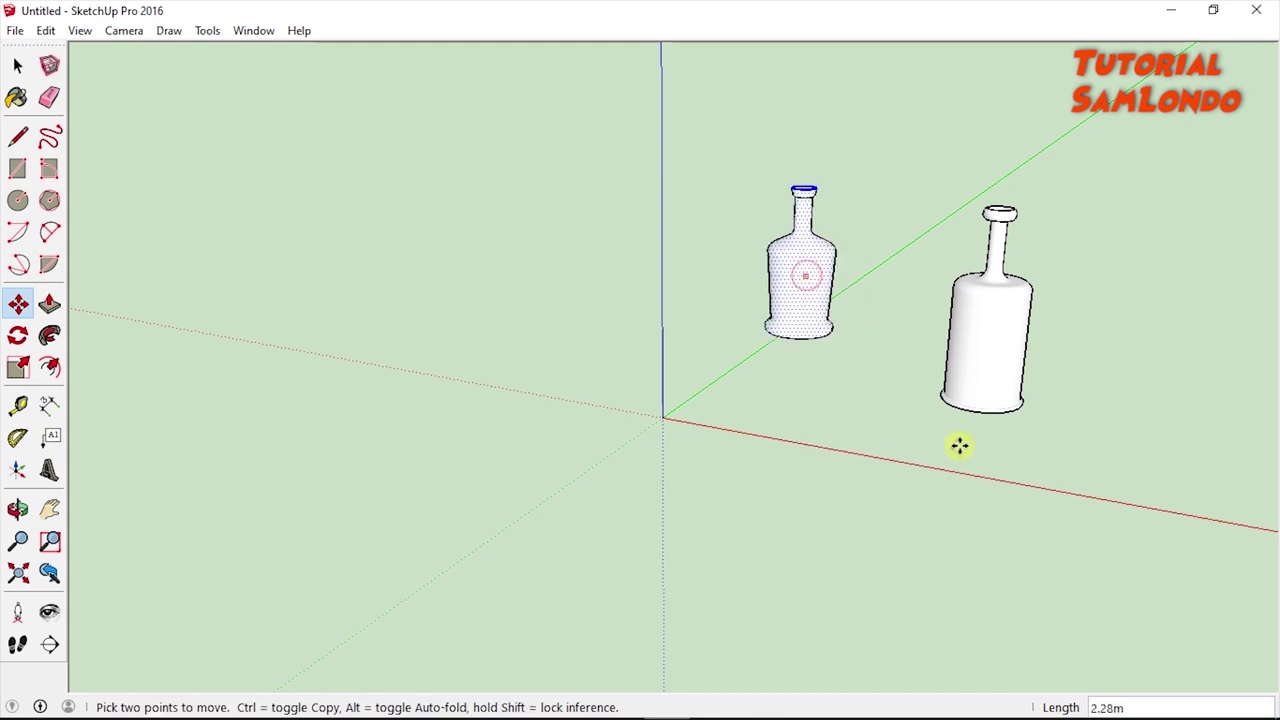
scroll(851, 329, "up", 2)
scroll(851, 317, "up", 1)
scroll(840, 325, "up", 2)
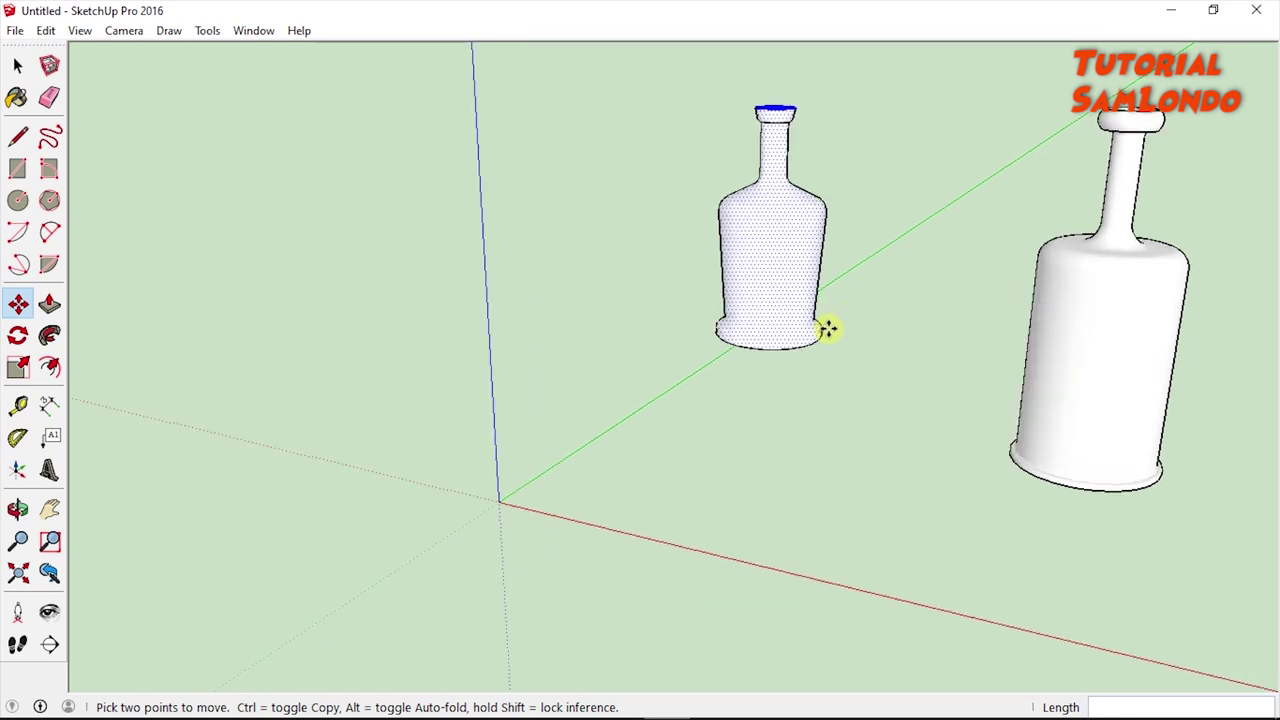
scroll(828, 329, "down", 2)
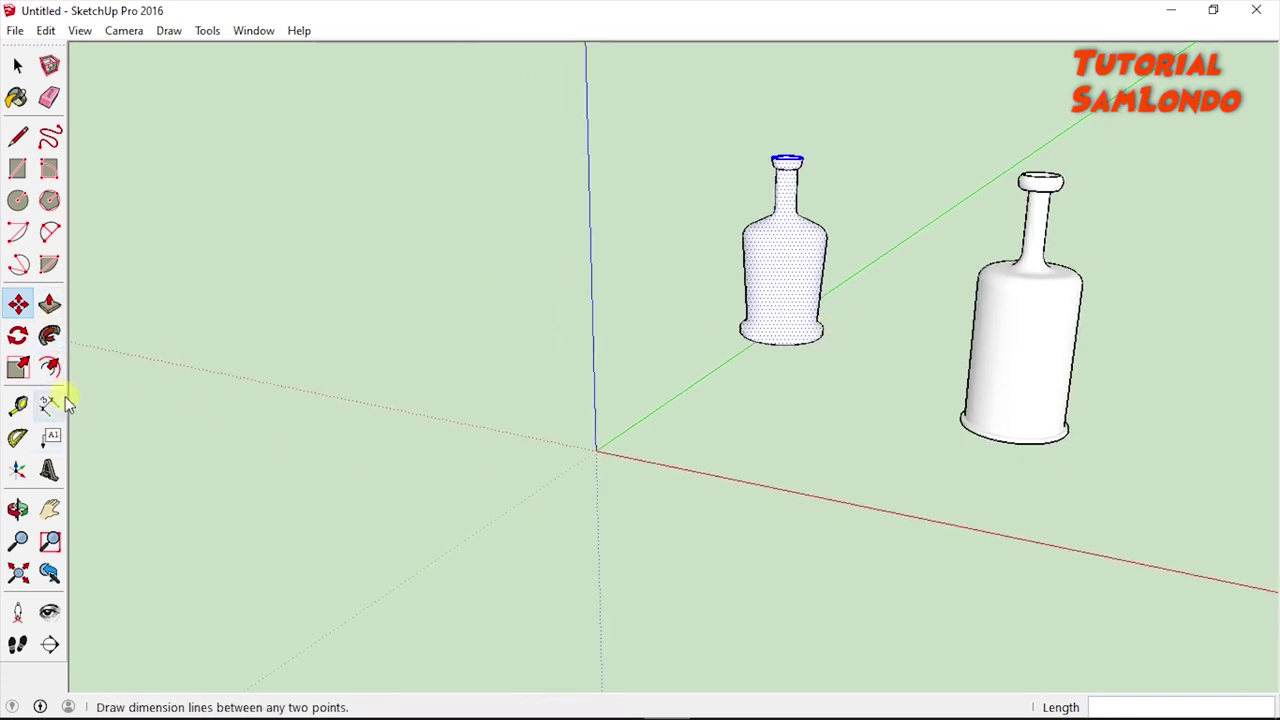
left_click(22, 510)
mouse_move(861, 484)
left_mouse_down()
mouse_move(549, 349)
mouse_move(808, 320)
mouse_move(461, 271)
mouse_move(523, 114)
mouse_move(403, 431)
mouse_move(783, 394)
mouse_move(988, 425)
mouse_move(800, 394)
mouse_move(749, 363)
mouse_move(396, 360)
left_mouse_up()
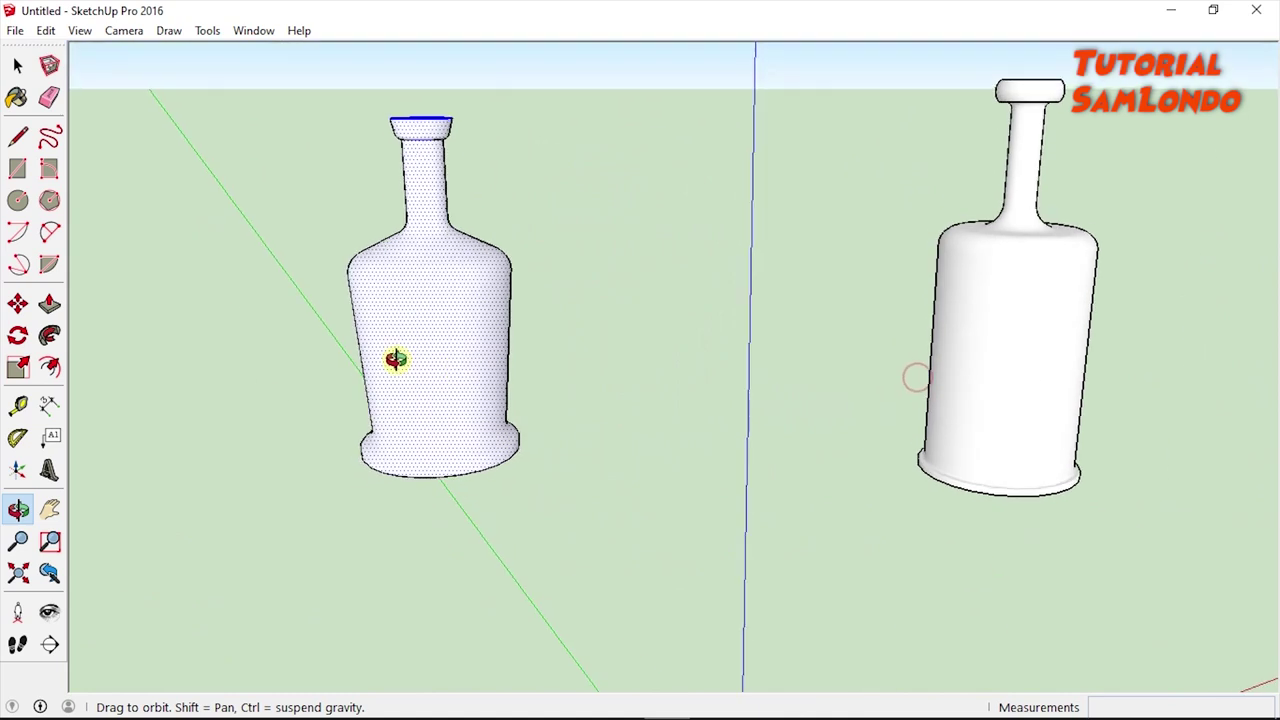
scroll(430, 357, "down", 3)
scroll(434, 357, "down", 3)
mouse_move(654, 437)
left_mouse_down()
mouse_move(502, 488)
mouse_move(646, 446)
mouse_move(511, 437)
mouse_move(829, 443)
mouse_move(622, 498)
mouse_move(849, 457)
mouse_move(526, 500)
mouse_move(602, 487)
left_mouse_up()
scroll(514, 440, "up", 3)
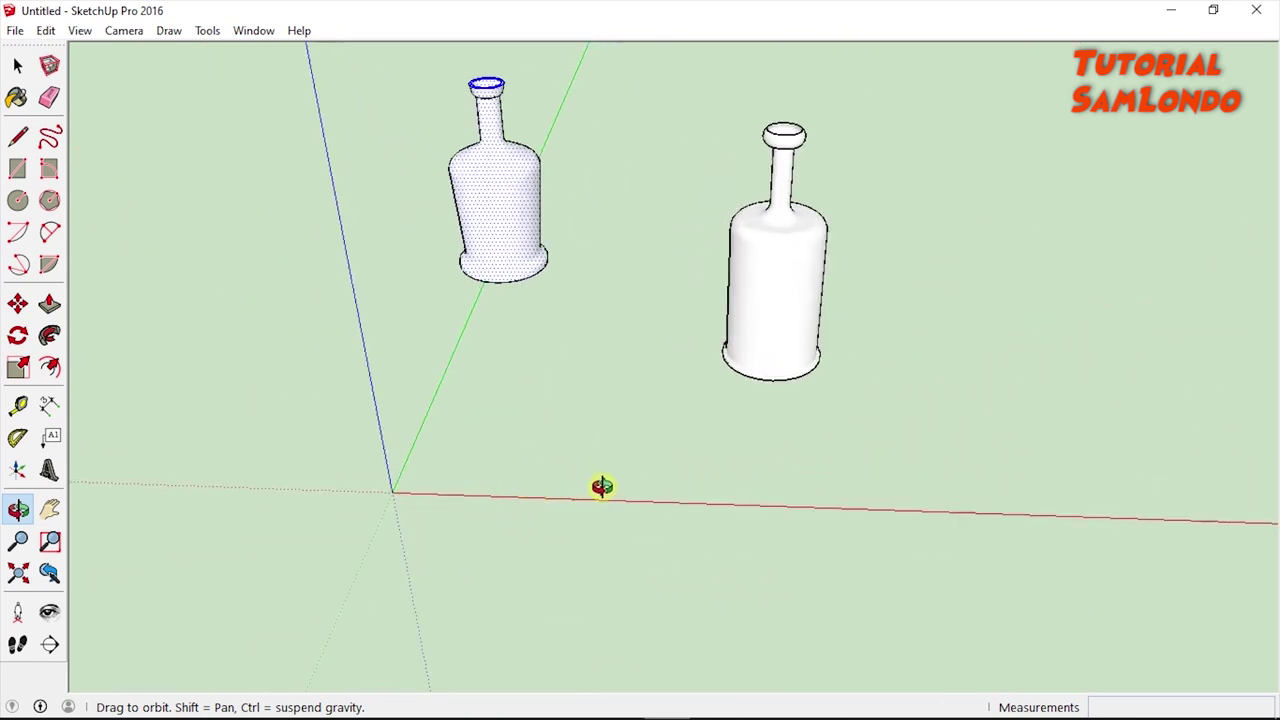
scroll(602, 487, "down", 2)
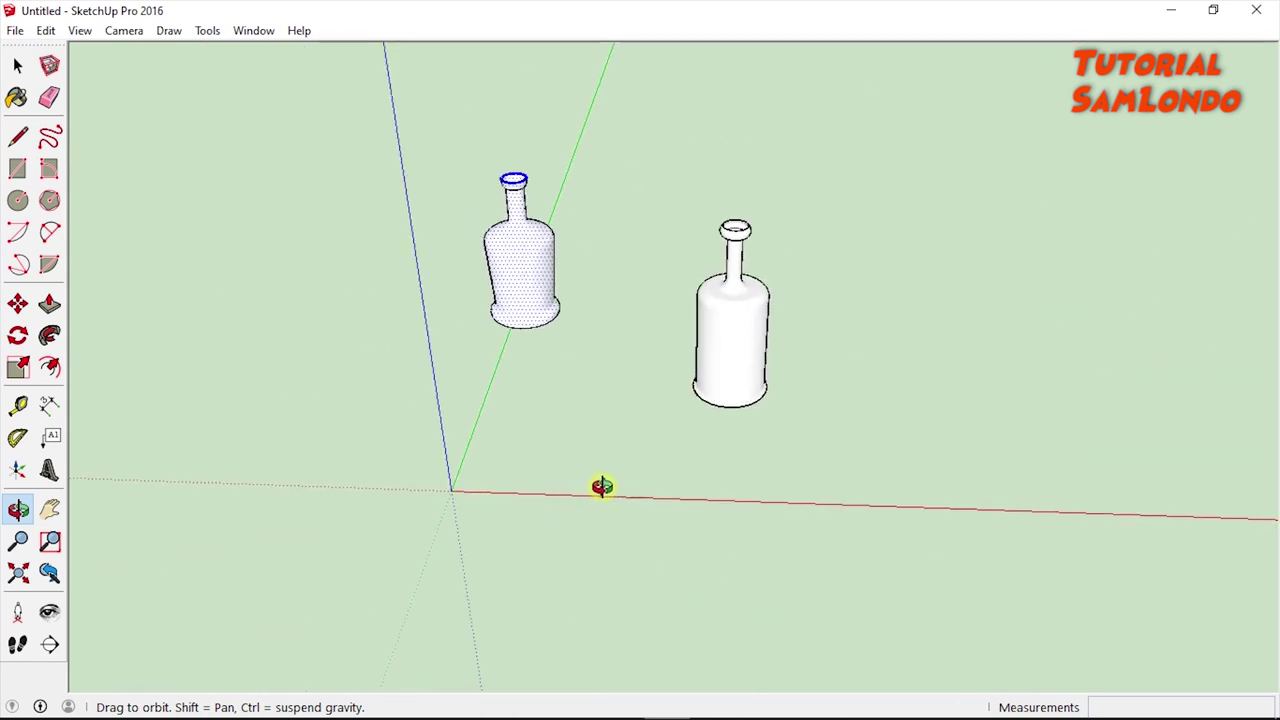